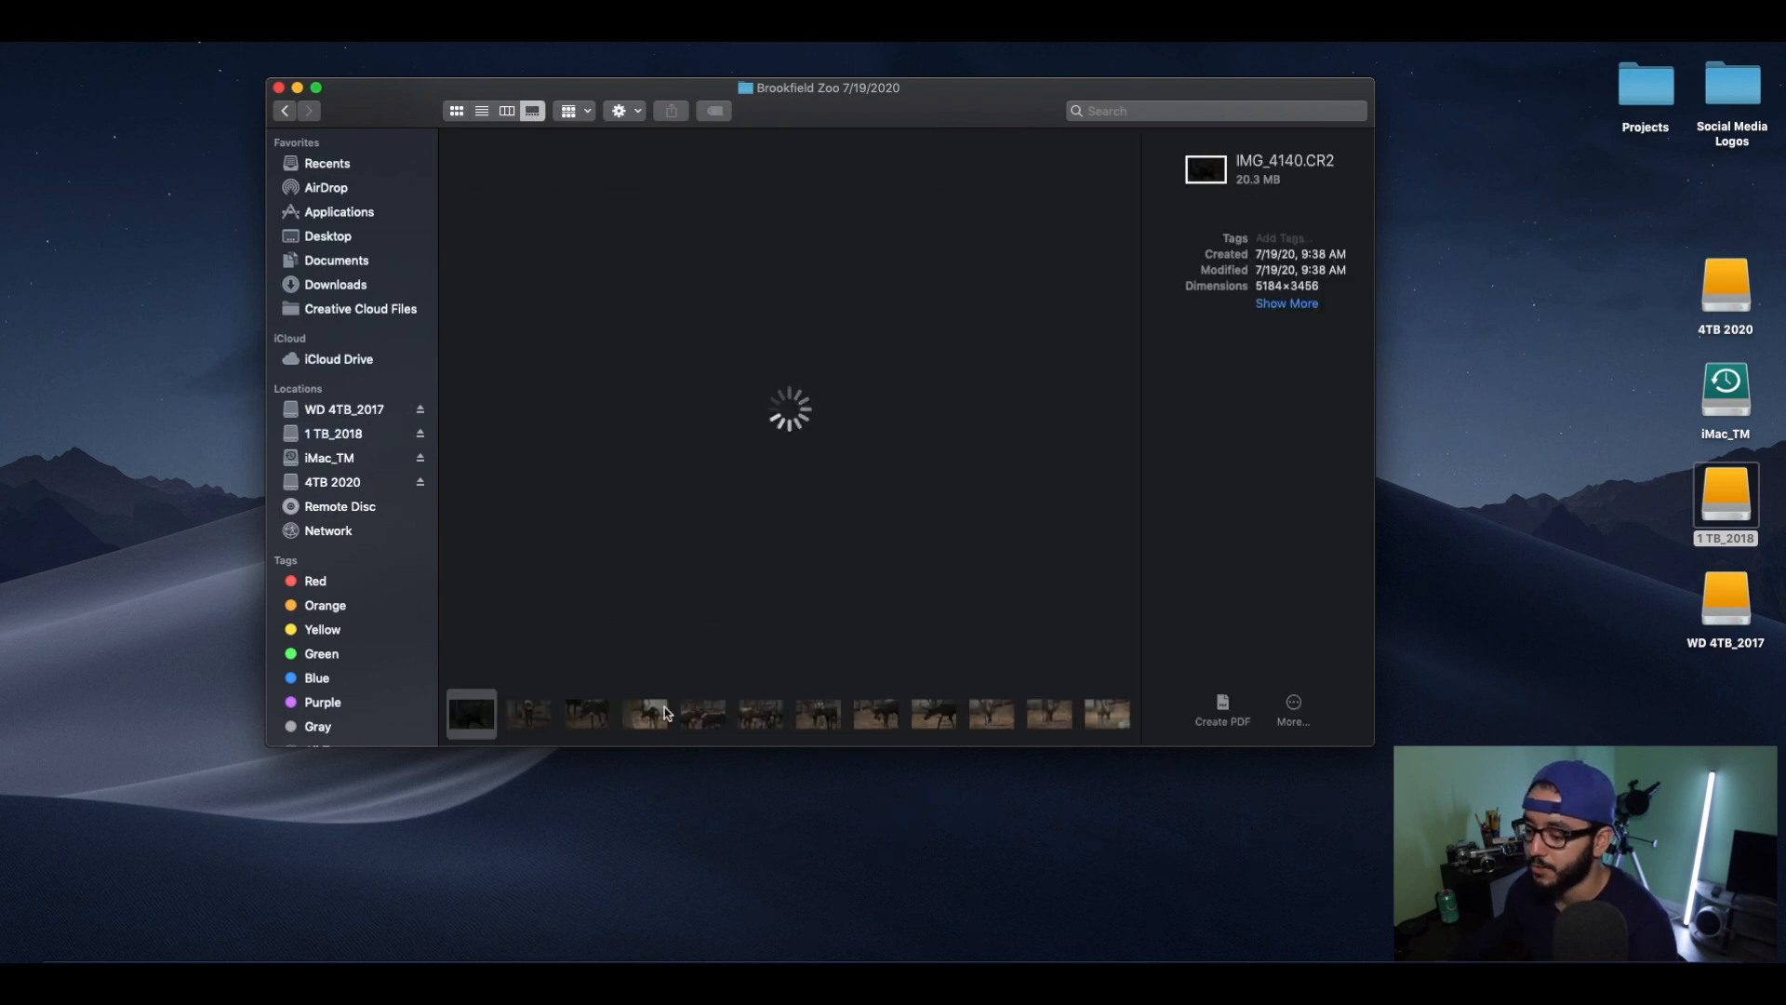
Enlarge the Brookfield Zoo 7/19/2020 folder window and reposition it on the desktop.
{"action": "scroll", "coordinate": [659, 711], "scroll_direction": "right", "scroll_amount": 20}
{"action": "scroll", "coordinate": [659, 710], "scroll_direction": "left", "scroll_amount": 20}
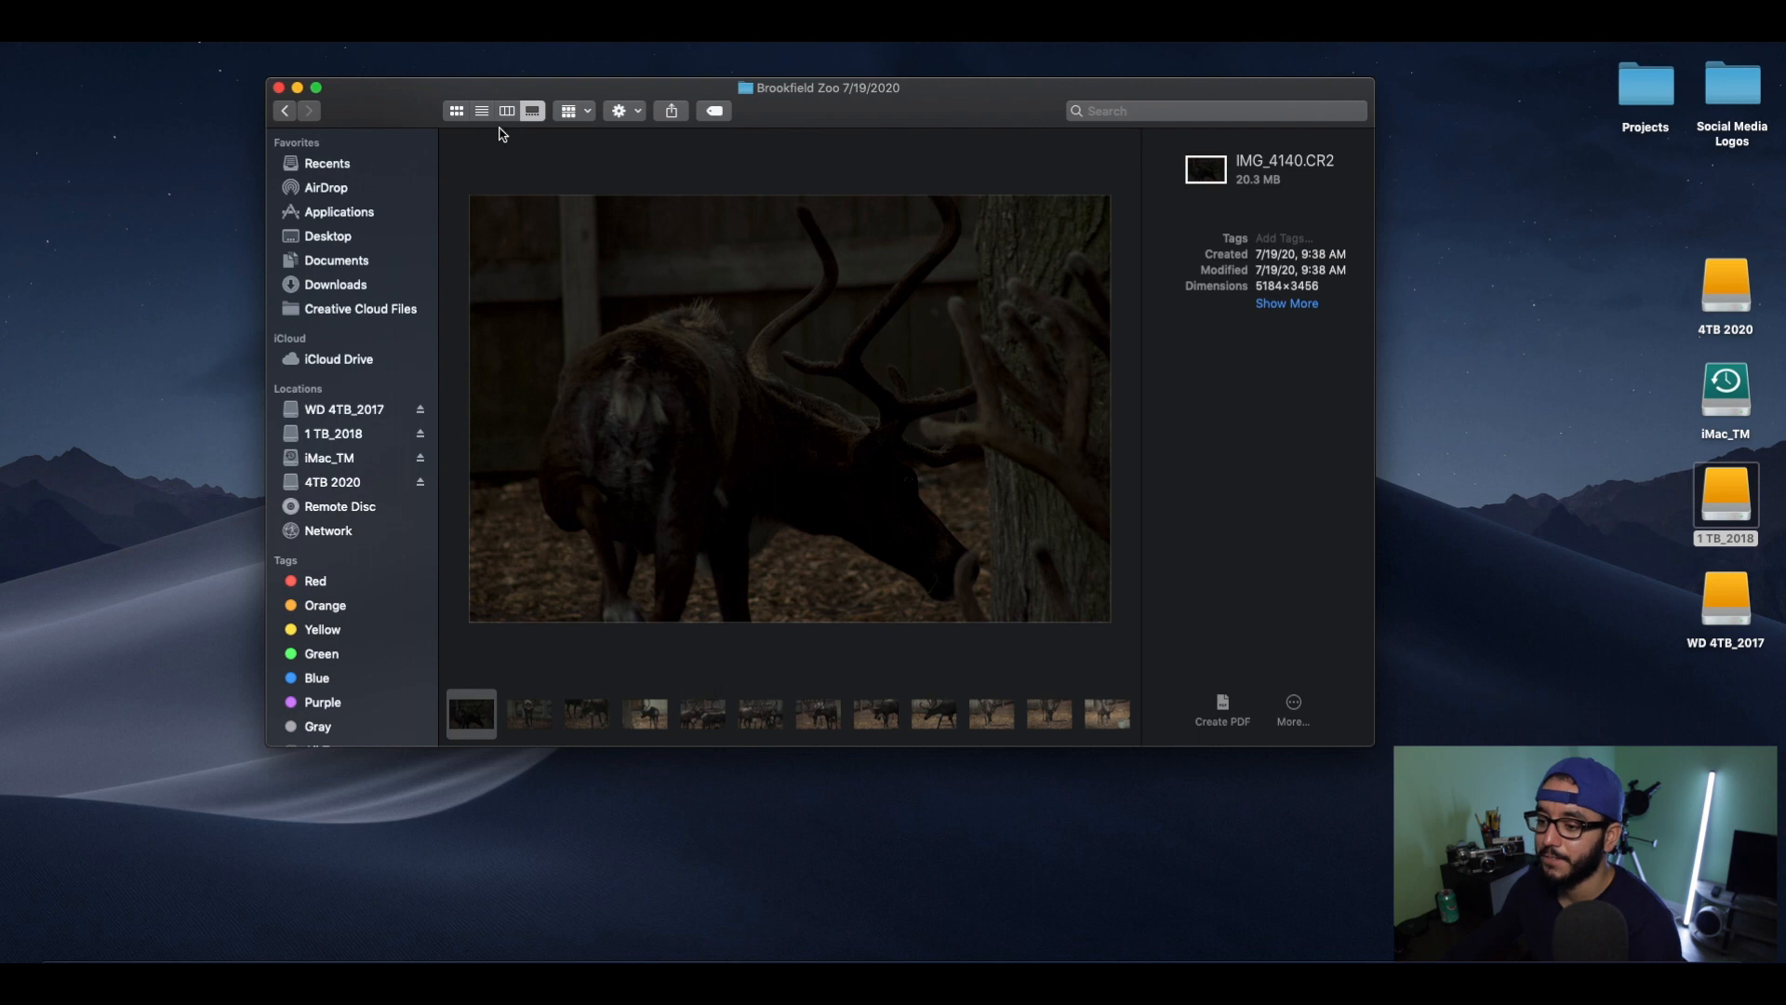
{"action": "left_click_drag", "start_coordinate": [268, 743], "coordinate": [141, 825]}
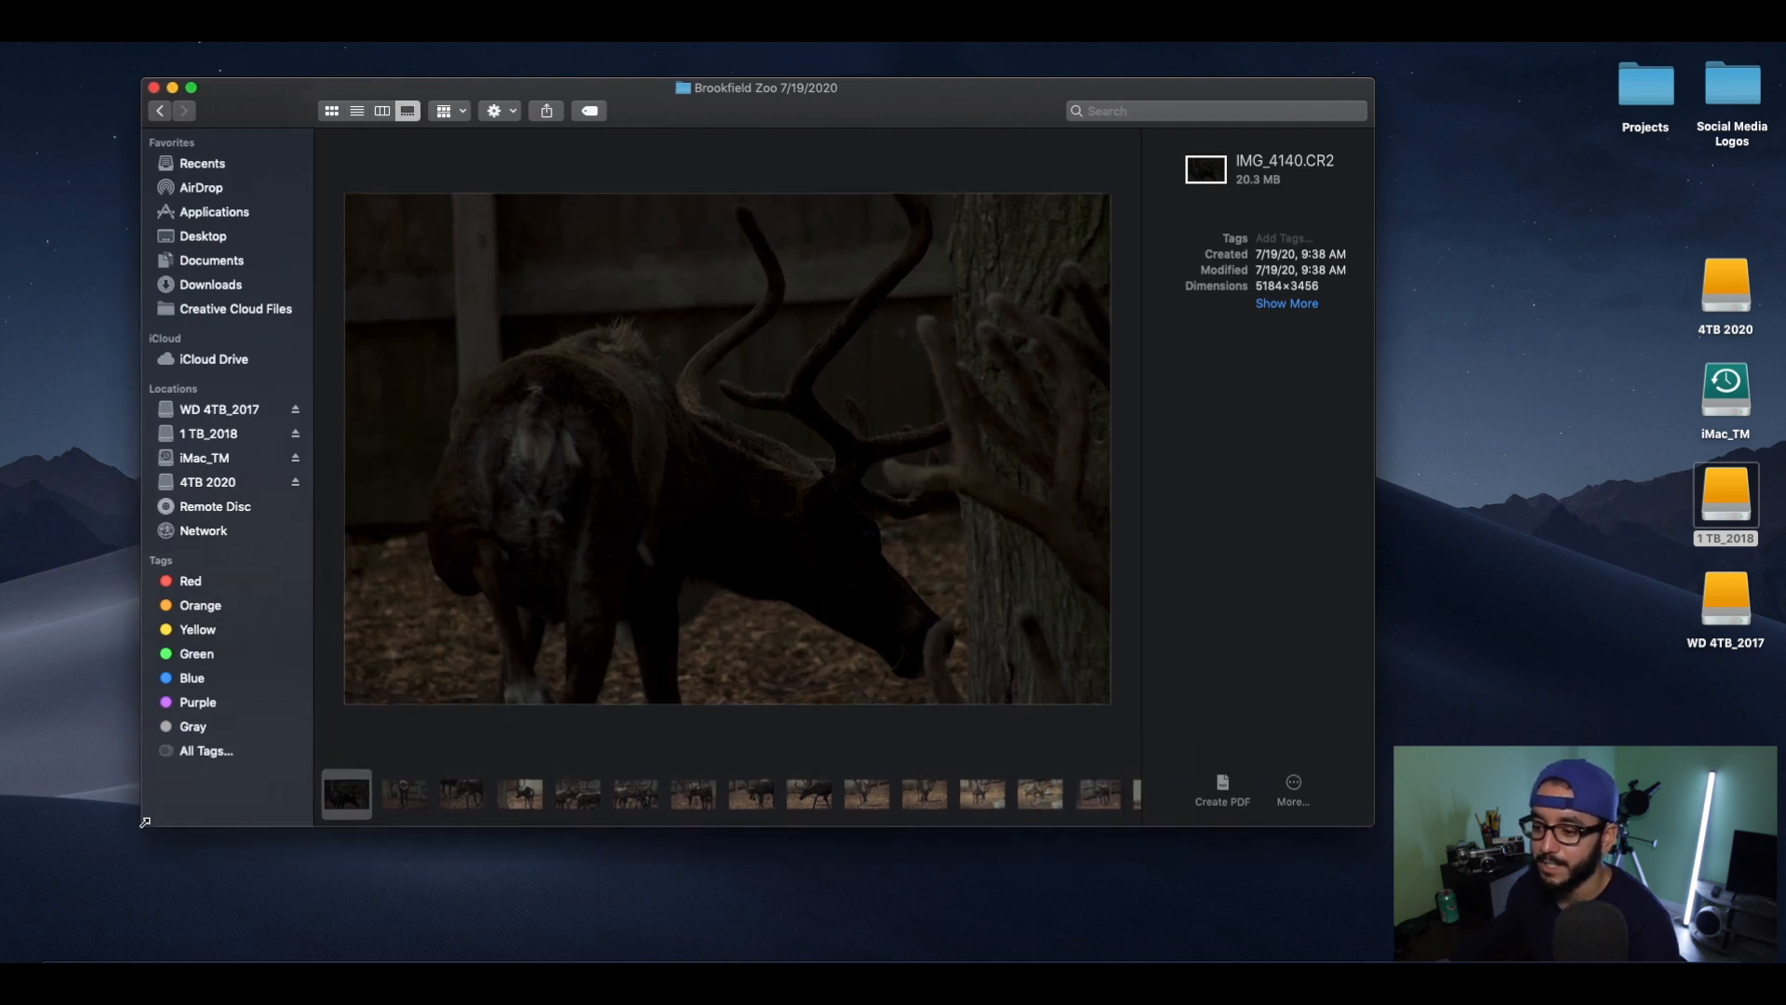
{"action": "left_click_drag", "start_coordinate": [275, 120], "coordinate": [317, 122]}
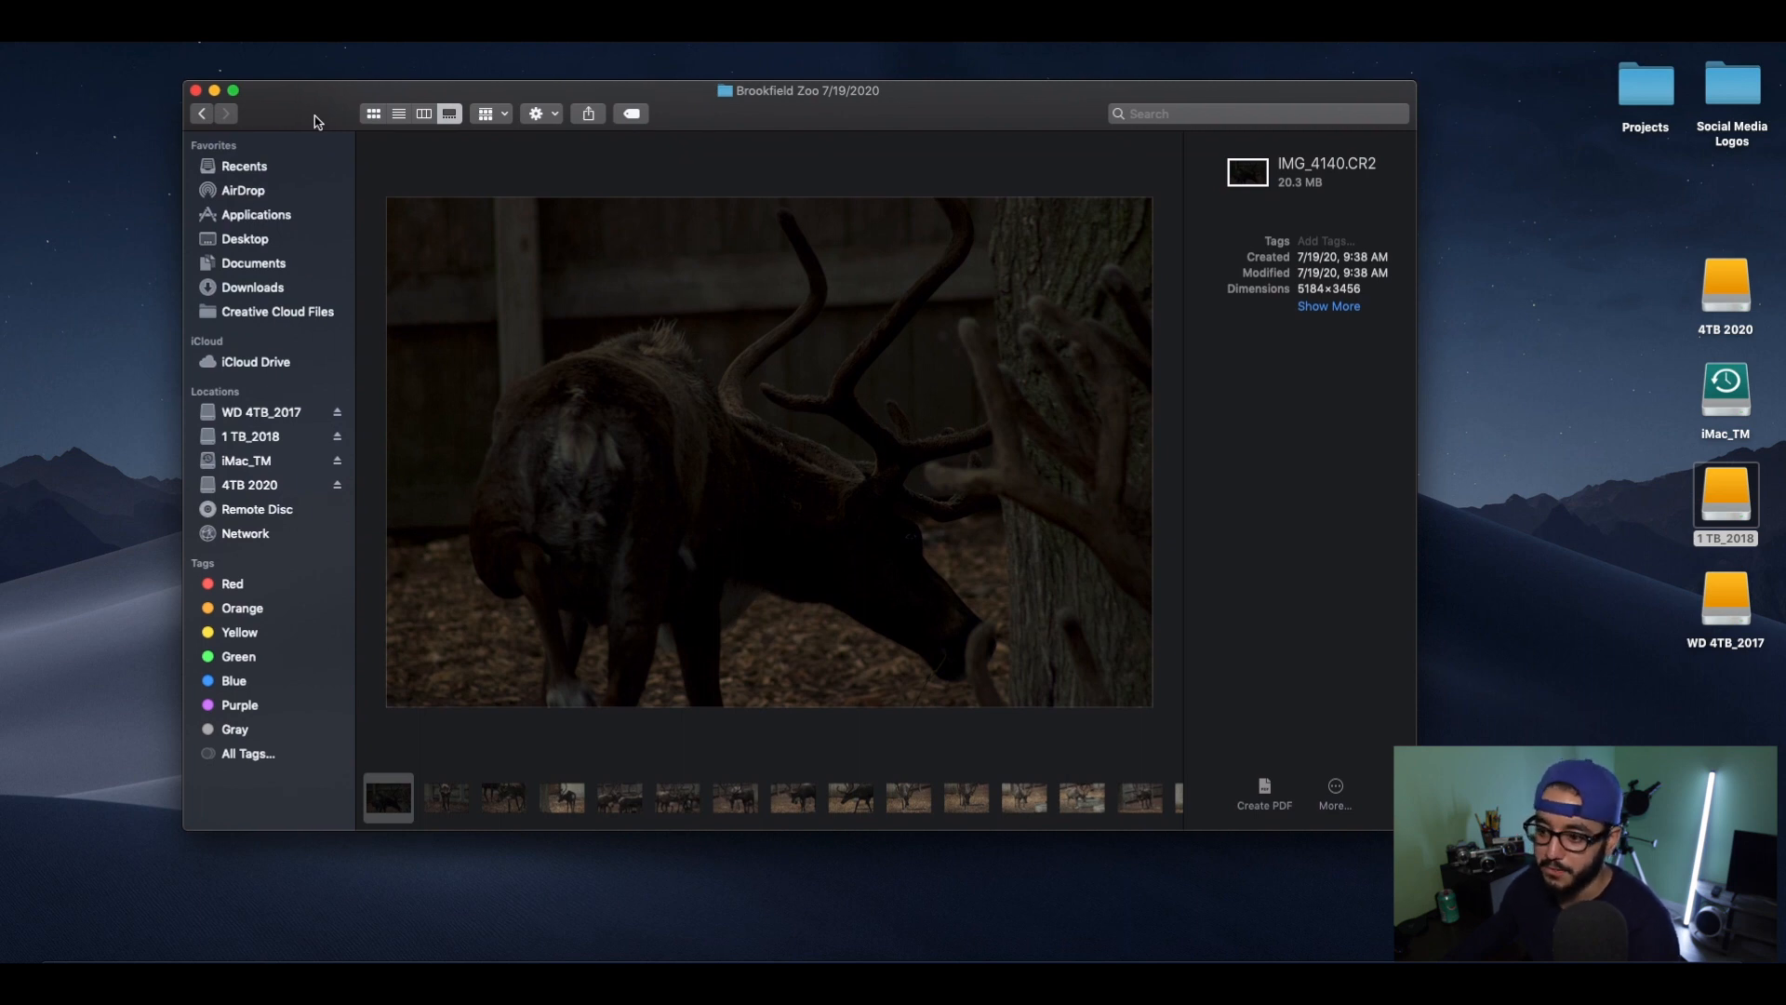
Switch the Brookfield Zoo folder to column view and look over its list of photo files.
{"action": "left_click", "coordinate": [421, 114]}
{"action": "scroll", "coordinate": [888, 281], "scroll_direction": "down", "scroll_amount": 10}
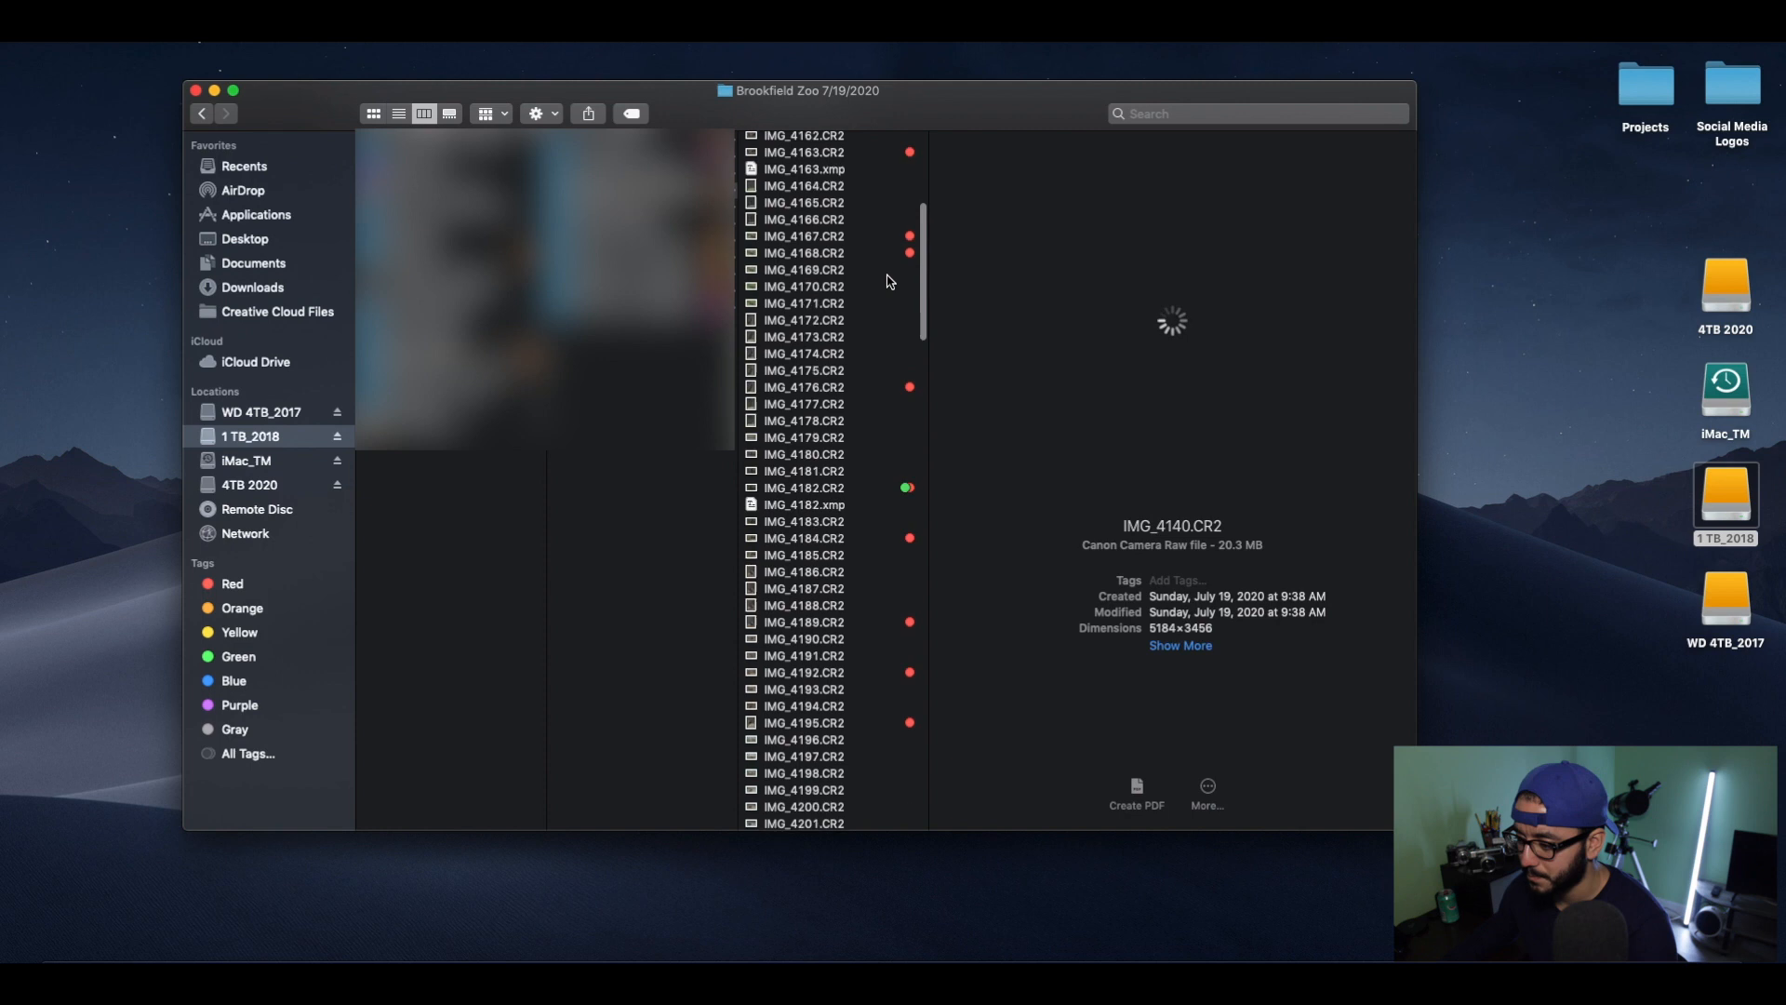
{"action": "scroll", "coordinate": [874, 277], "scroll_direction": "up", "scroll_amount": 10}
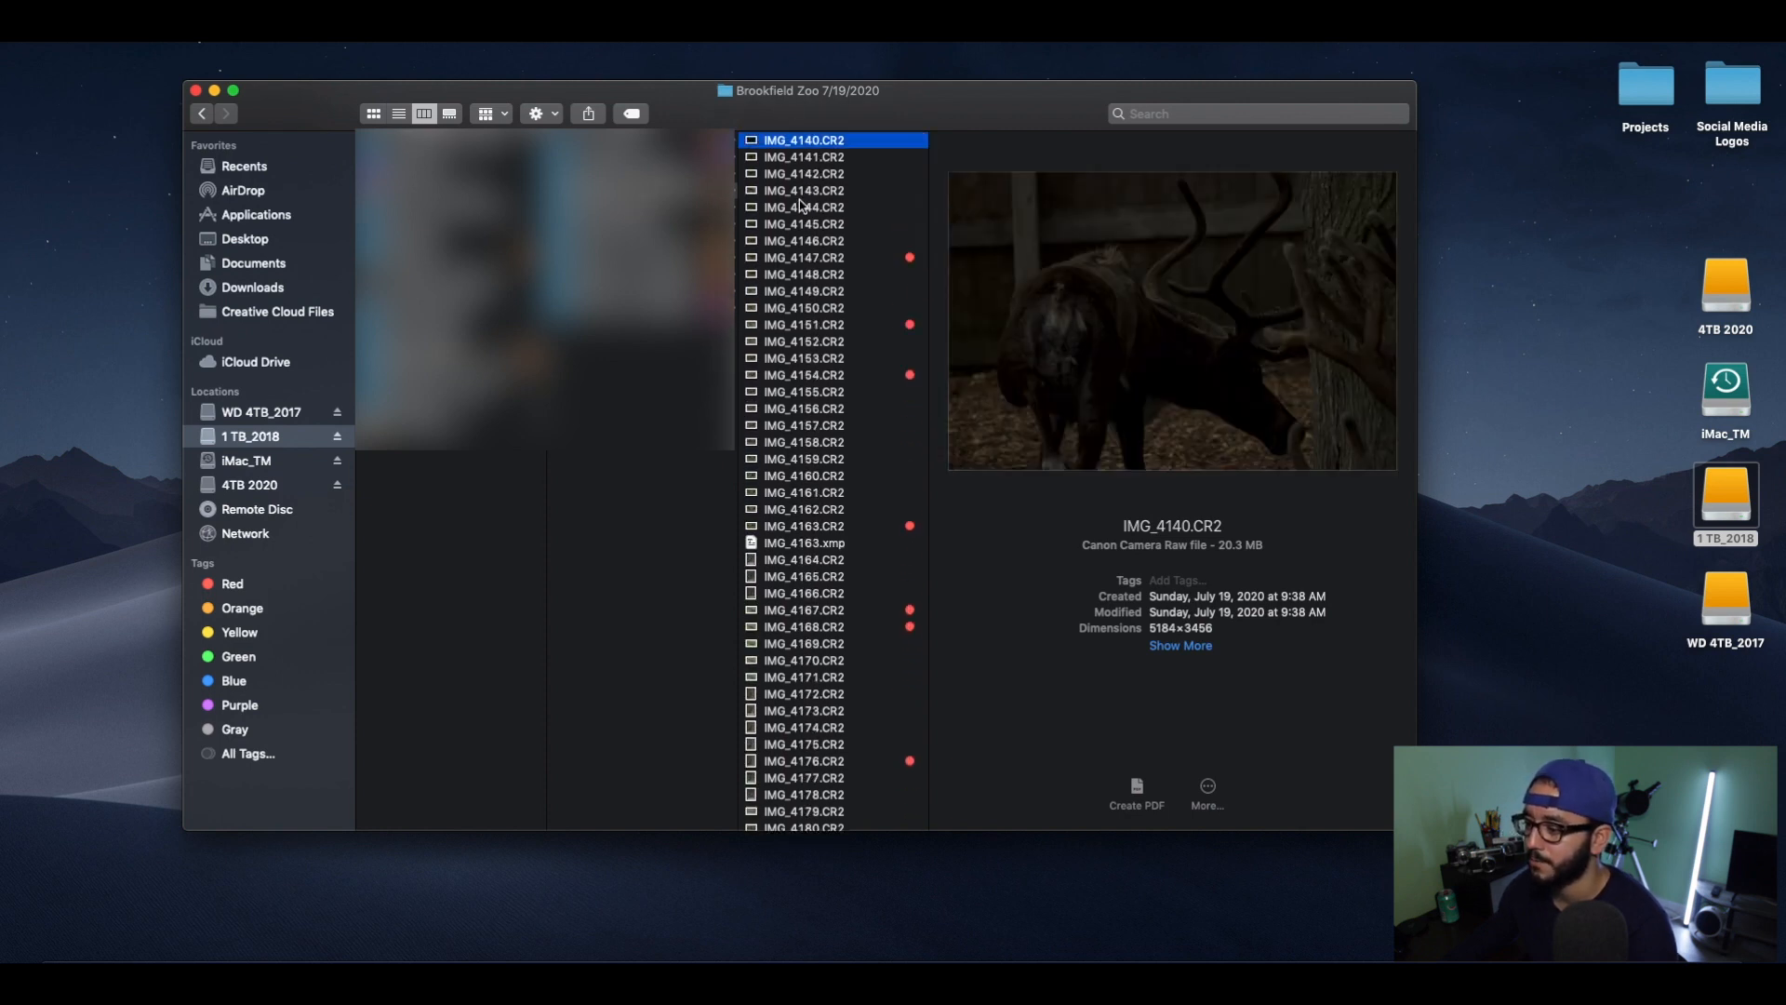
Preview the red-tagged photos IMG_4147, IMG_4151, IMG_4154 and IMG_4182.
{"action": "scroll", "coordinate": [880, 223], "scroll_direction": "down", "scroll_amount": 2}
{"action": "left_click", "coordinate": [880, 216]}
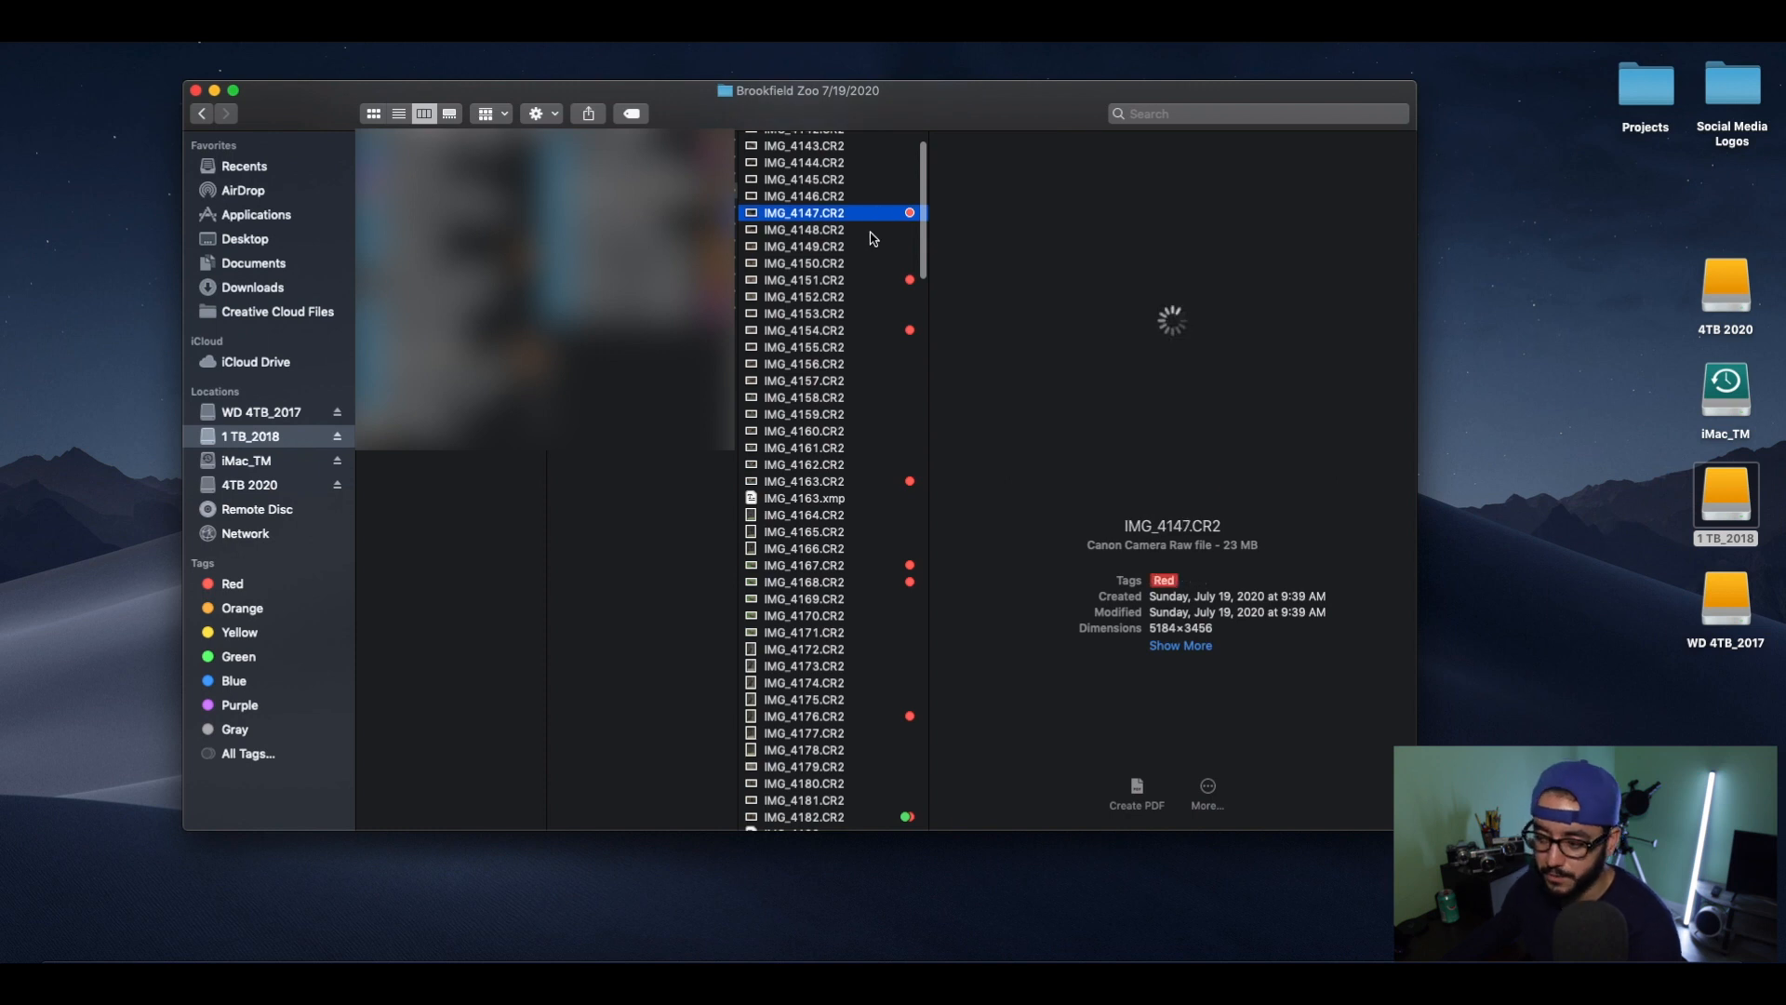
{"action": "left_click", "coordinate": [866, 281]}
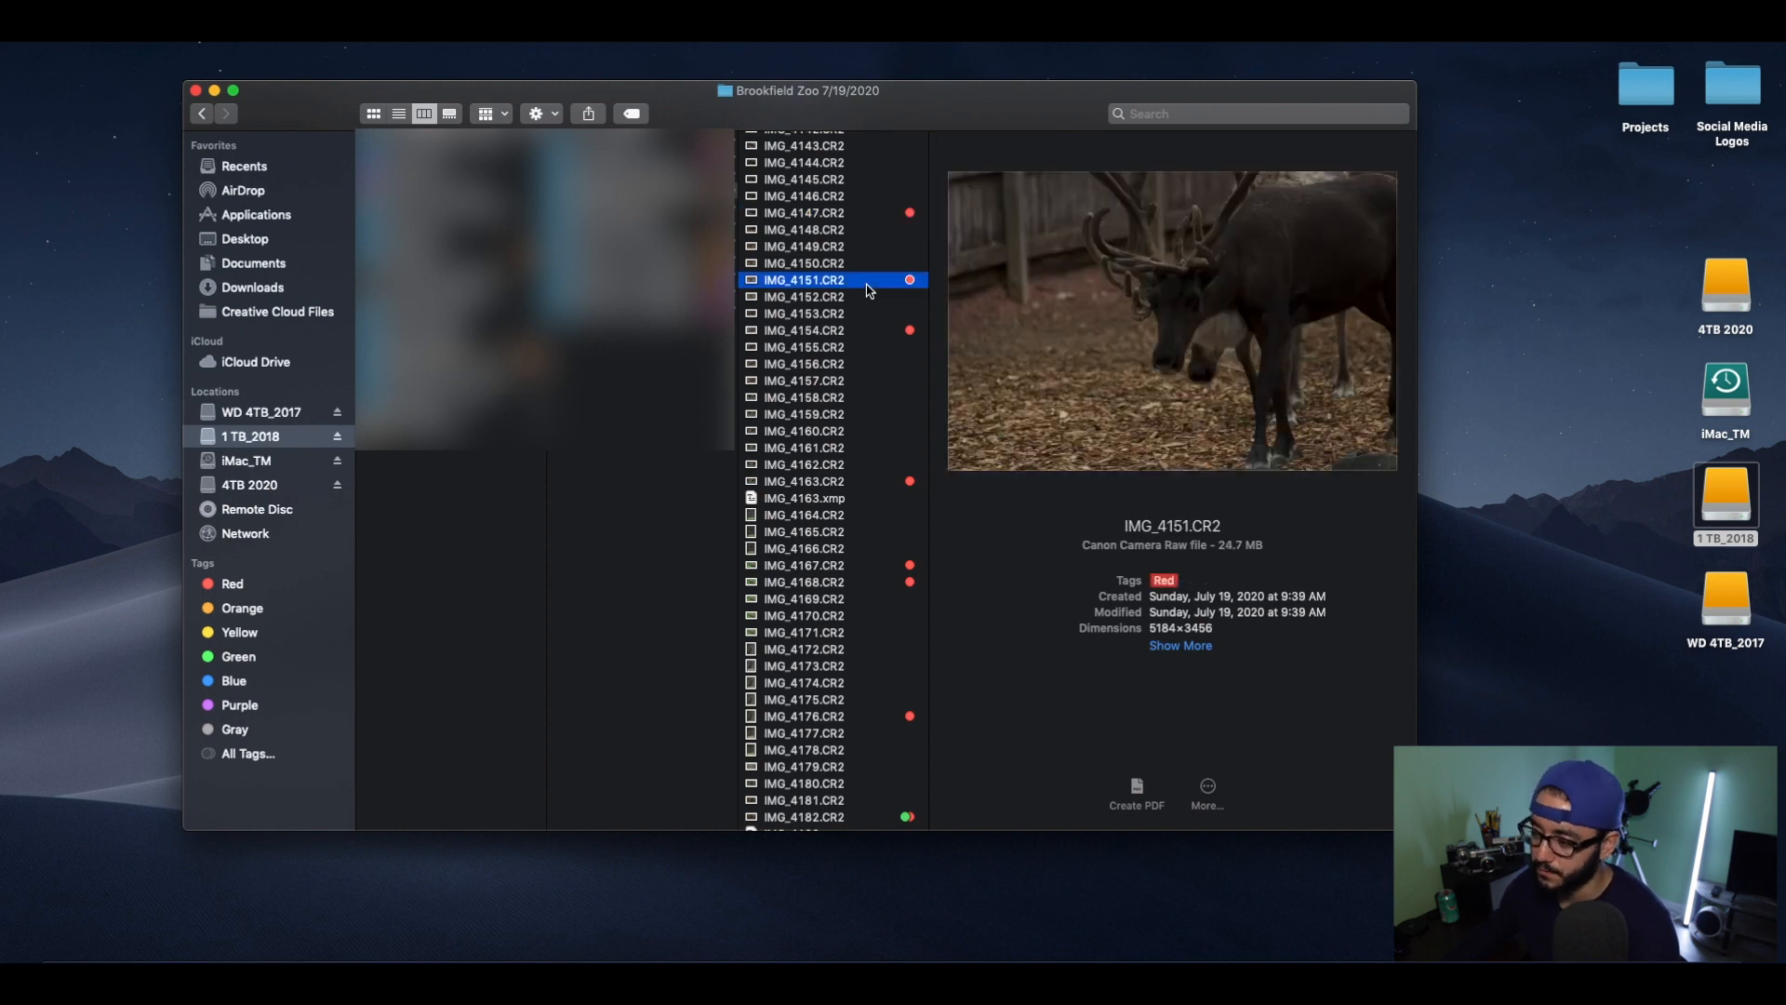
{"action": "left_click", "coordinate": [871, 330]}
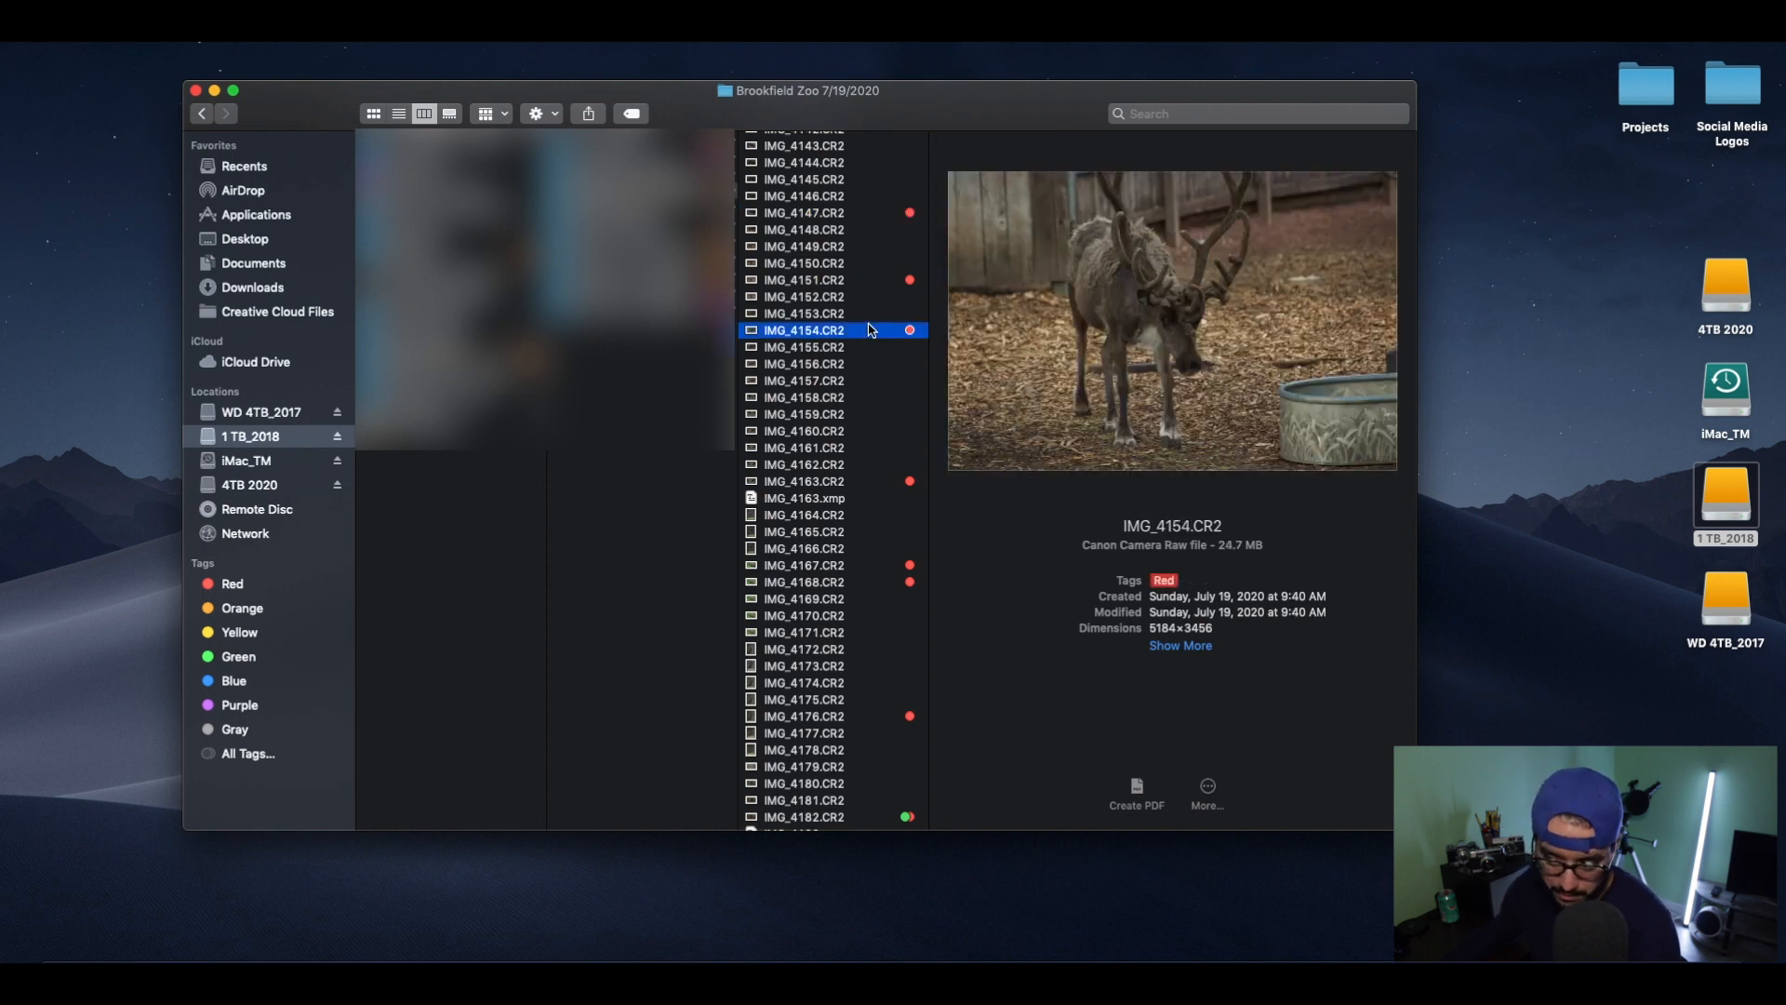
{"action": "scroll", "coordinate": [875, 317], "scroll_direction": "down", "scroll_amount": 5}
{"action": "scroll", "coordinate": [874, 314], "scroll_direction": "down", "scroll_amount": 5}
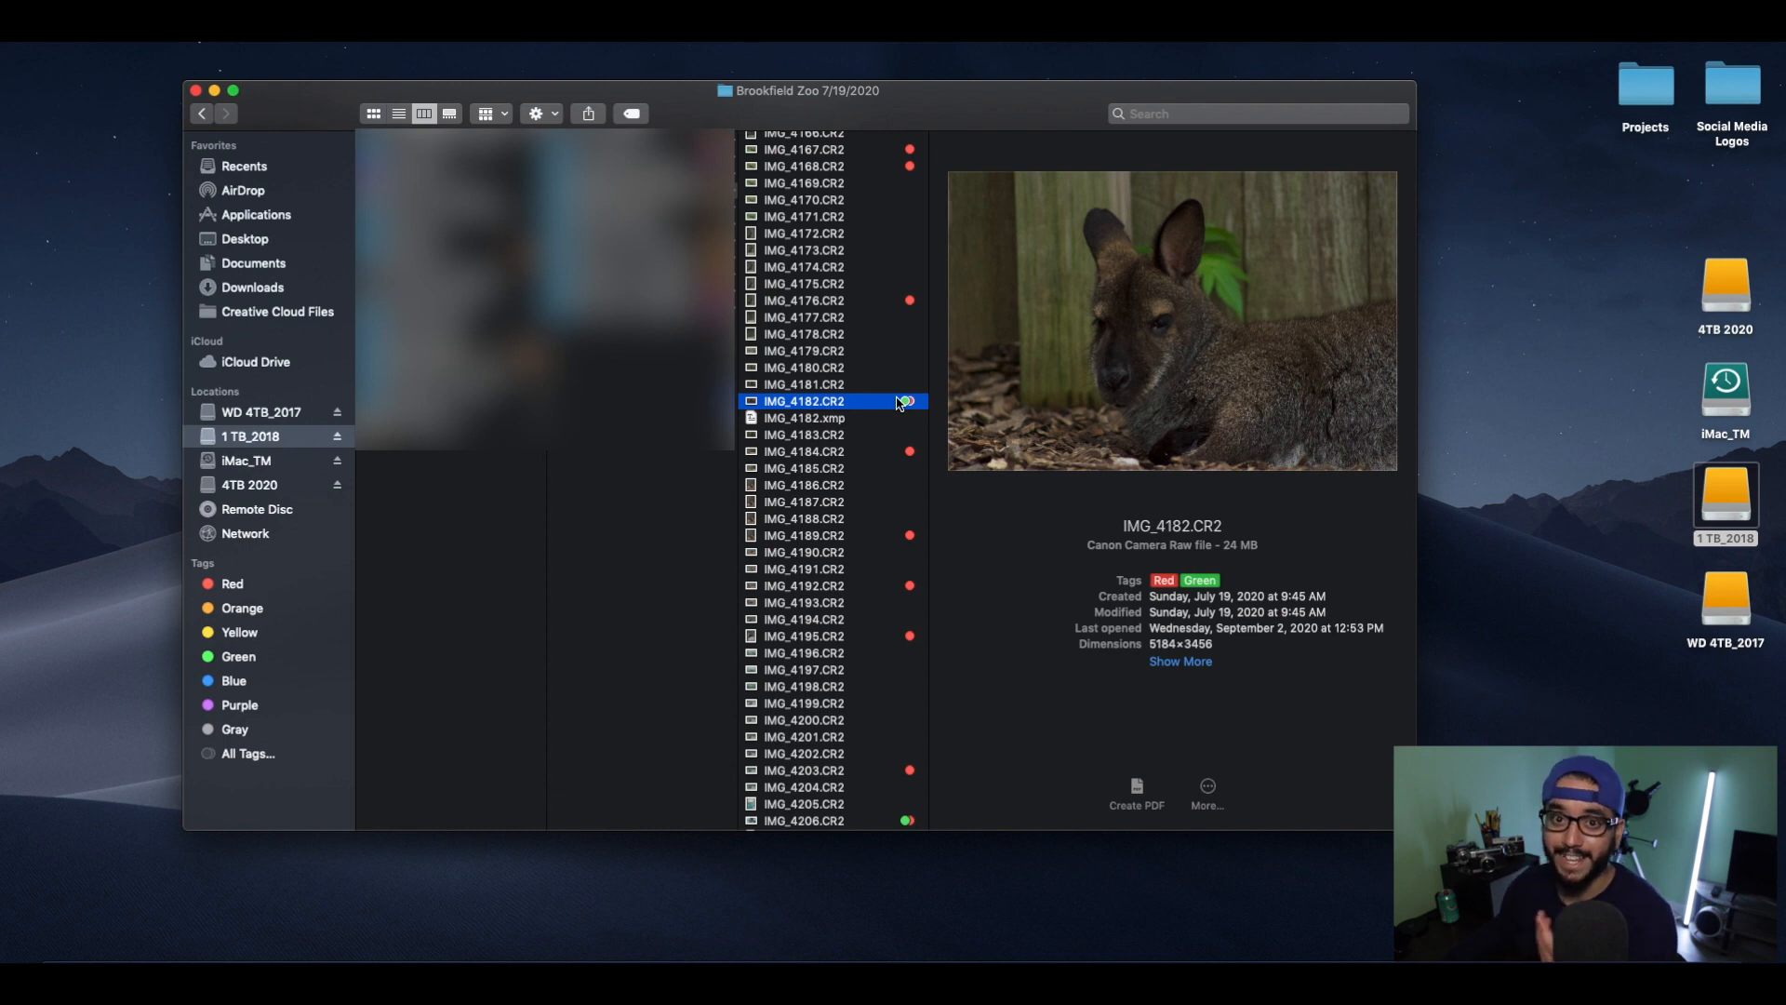
Compare the red-tagged wallaby photos IMG_4192.CR2 and IMG_4195.CR2, and add a Blue tag to IMG_4192.CR2.
{"action": "scroll", "coordinate": [888, 372], "scroll_direction": "down", "scroll_amount": 5}
{"action": "left_click", "coordinate": [873, 341]}
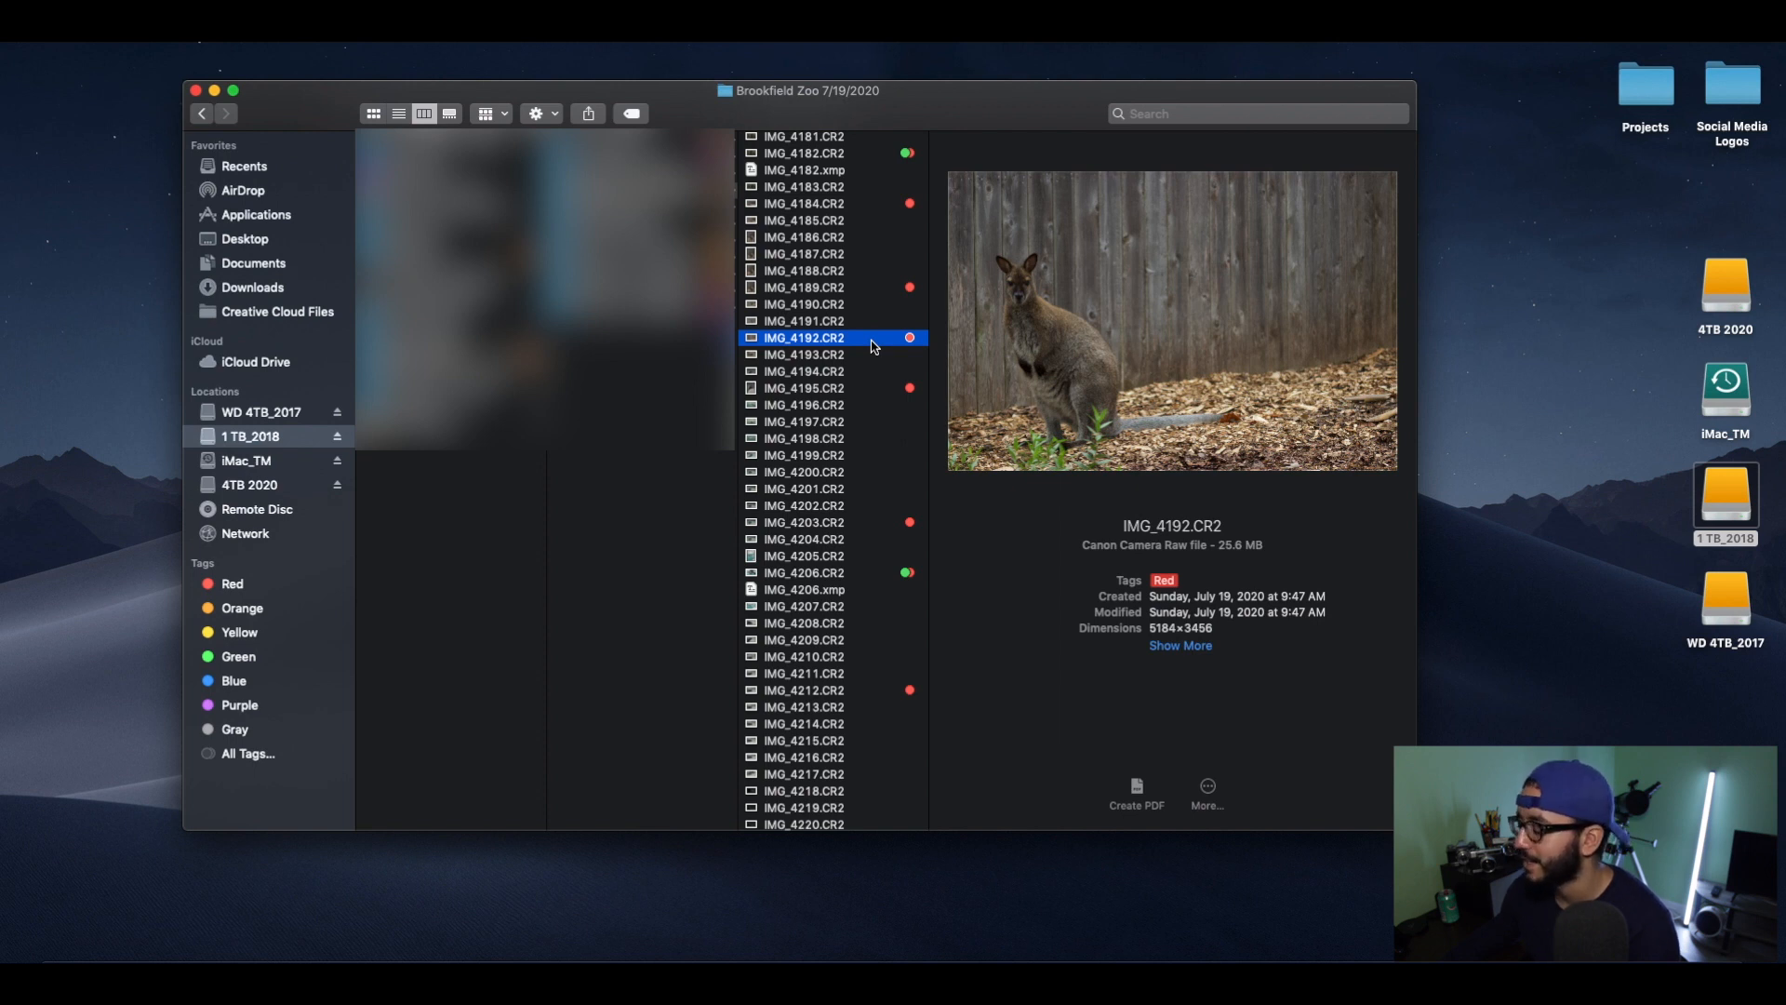
{"action": "scroll", "coordinate": [874, 346], "scroll_direction": "down", "scroll_amount": 2}
{"action": "left_click", "coordinate": [873, 333]}
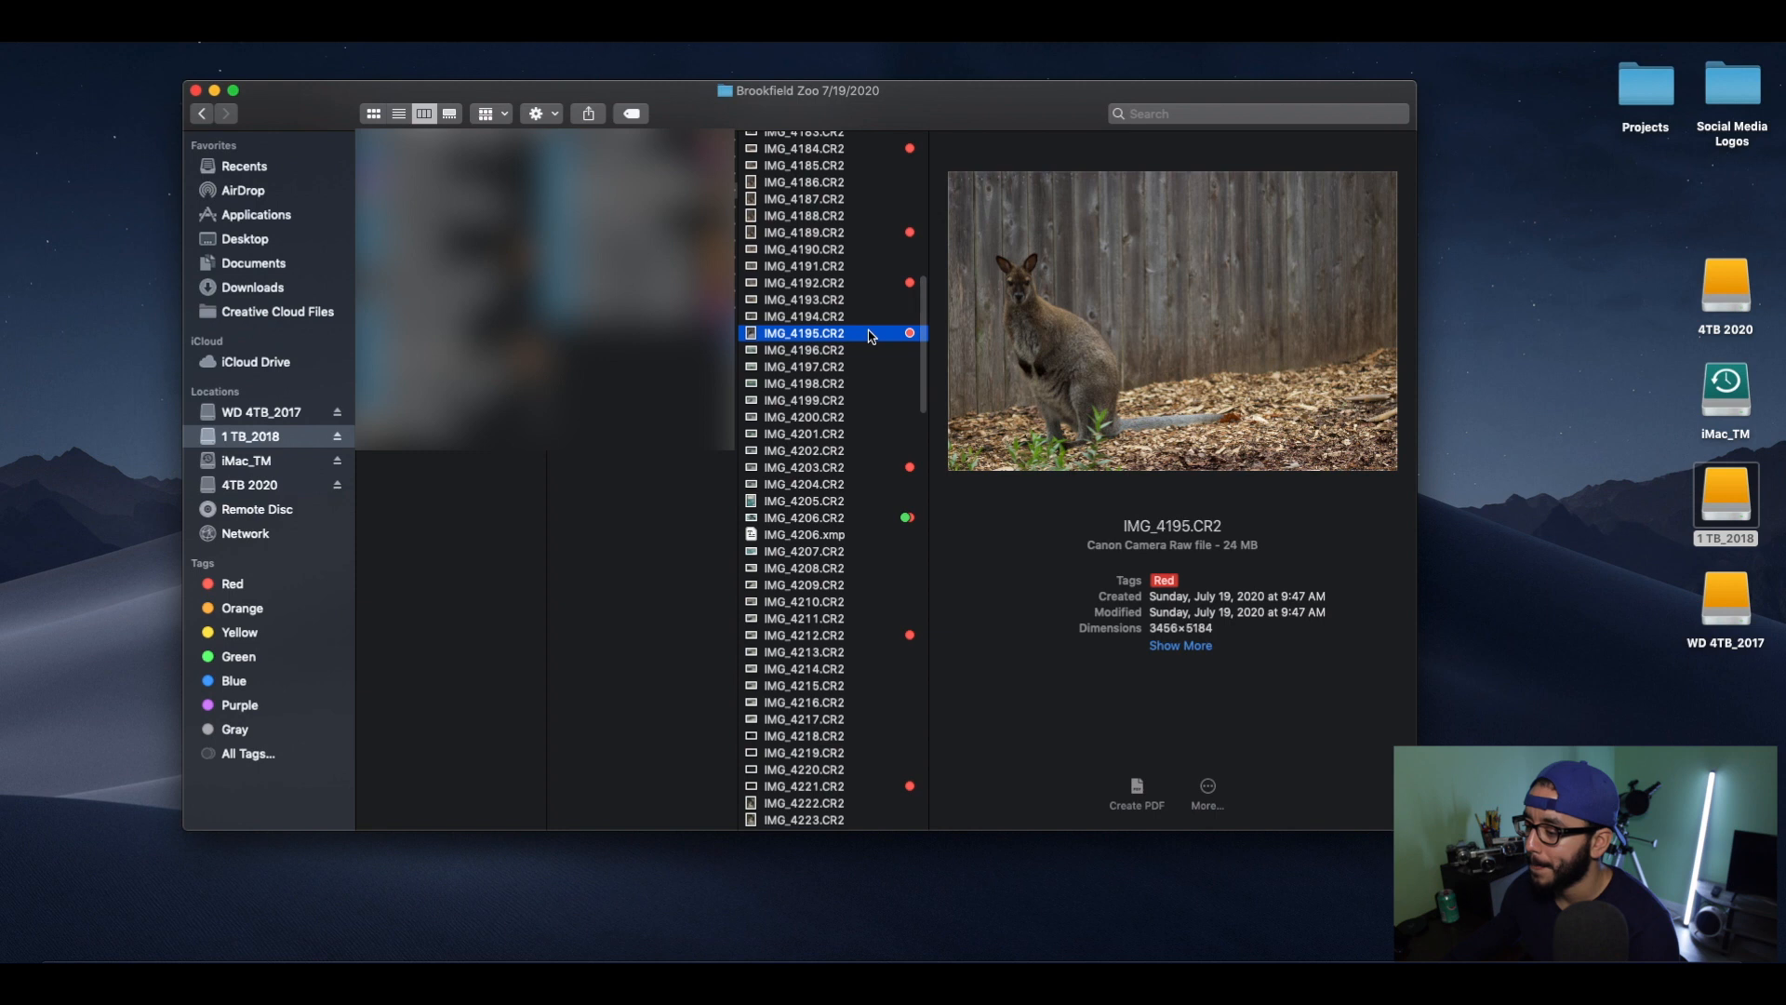
{"action": "left_click", "coordinate": [869, 285]}
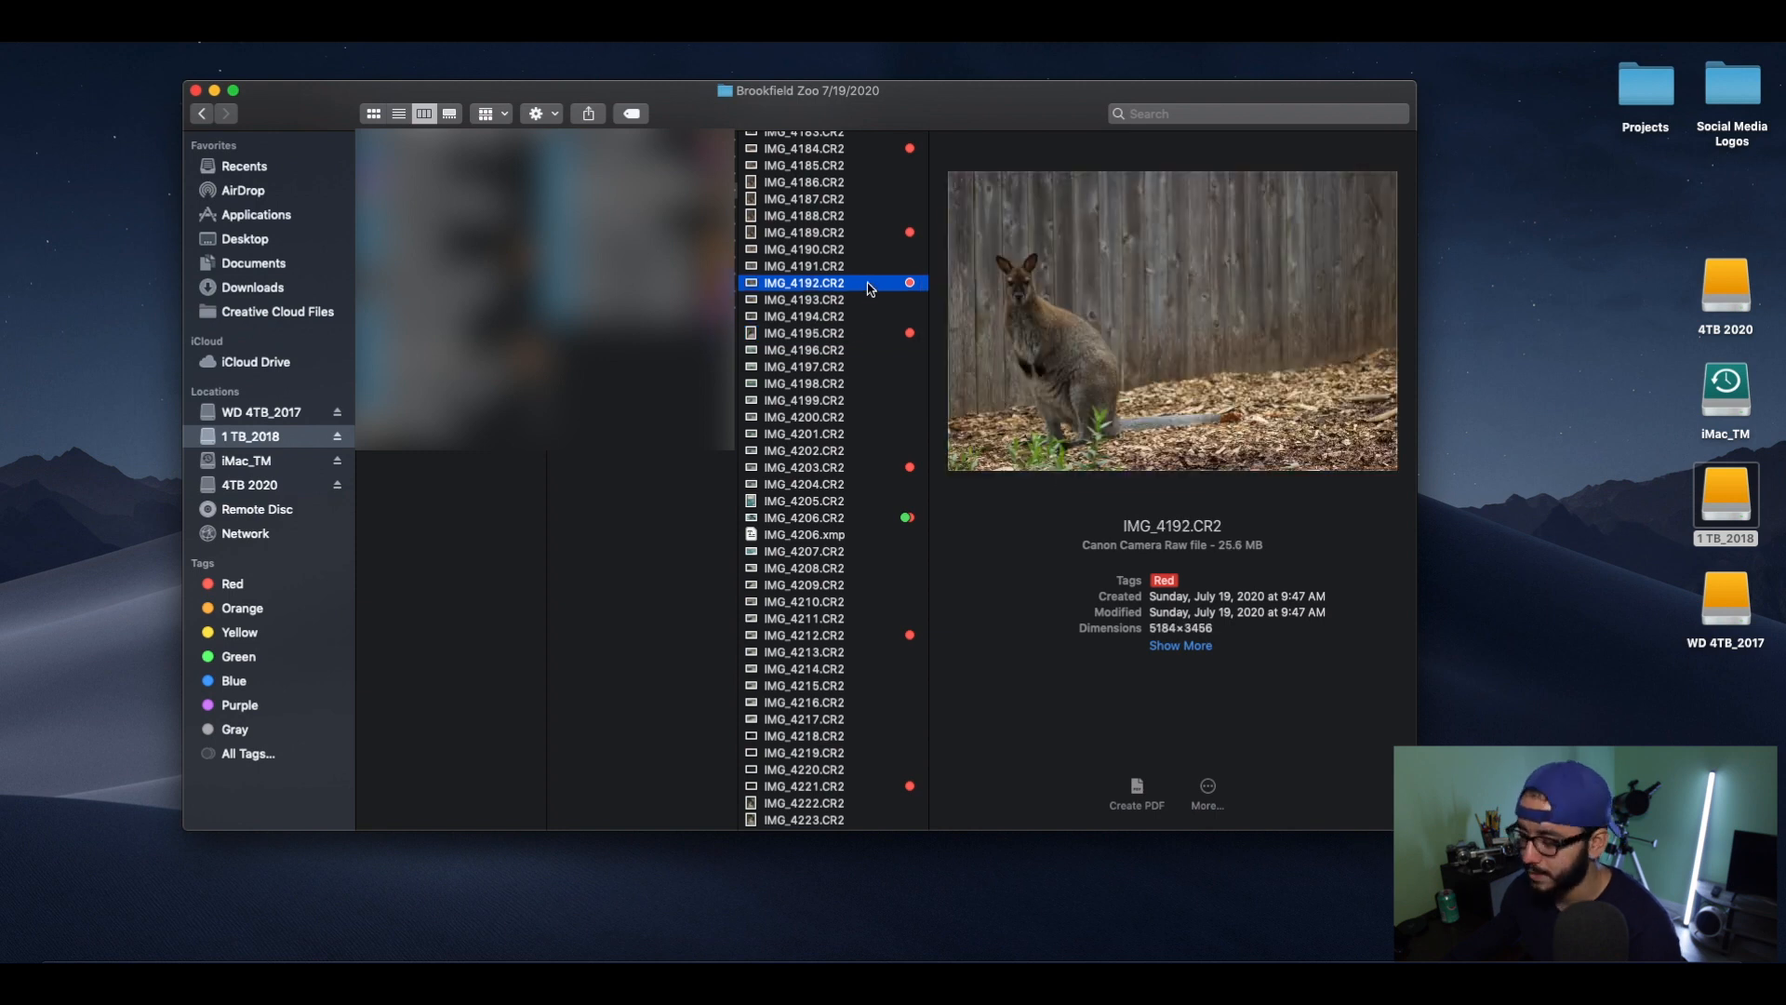
{"action": "right_click", "coordinate": [869, 285]}
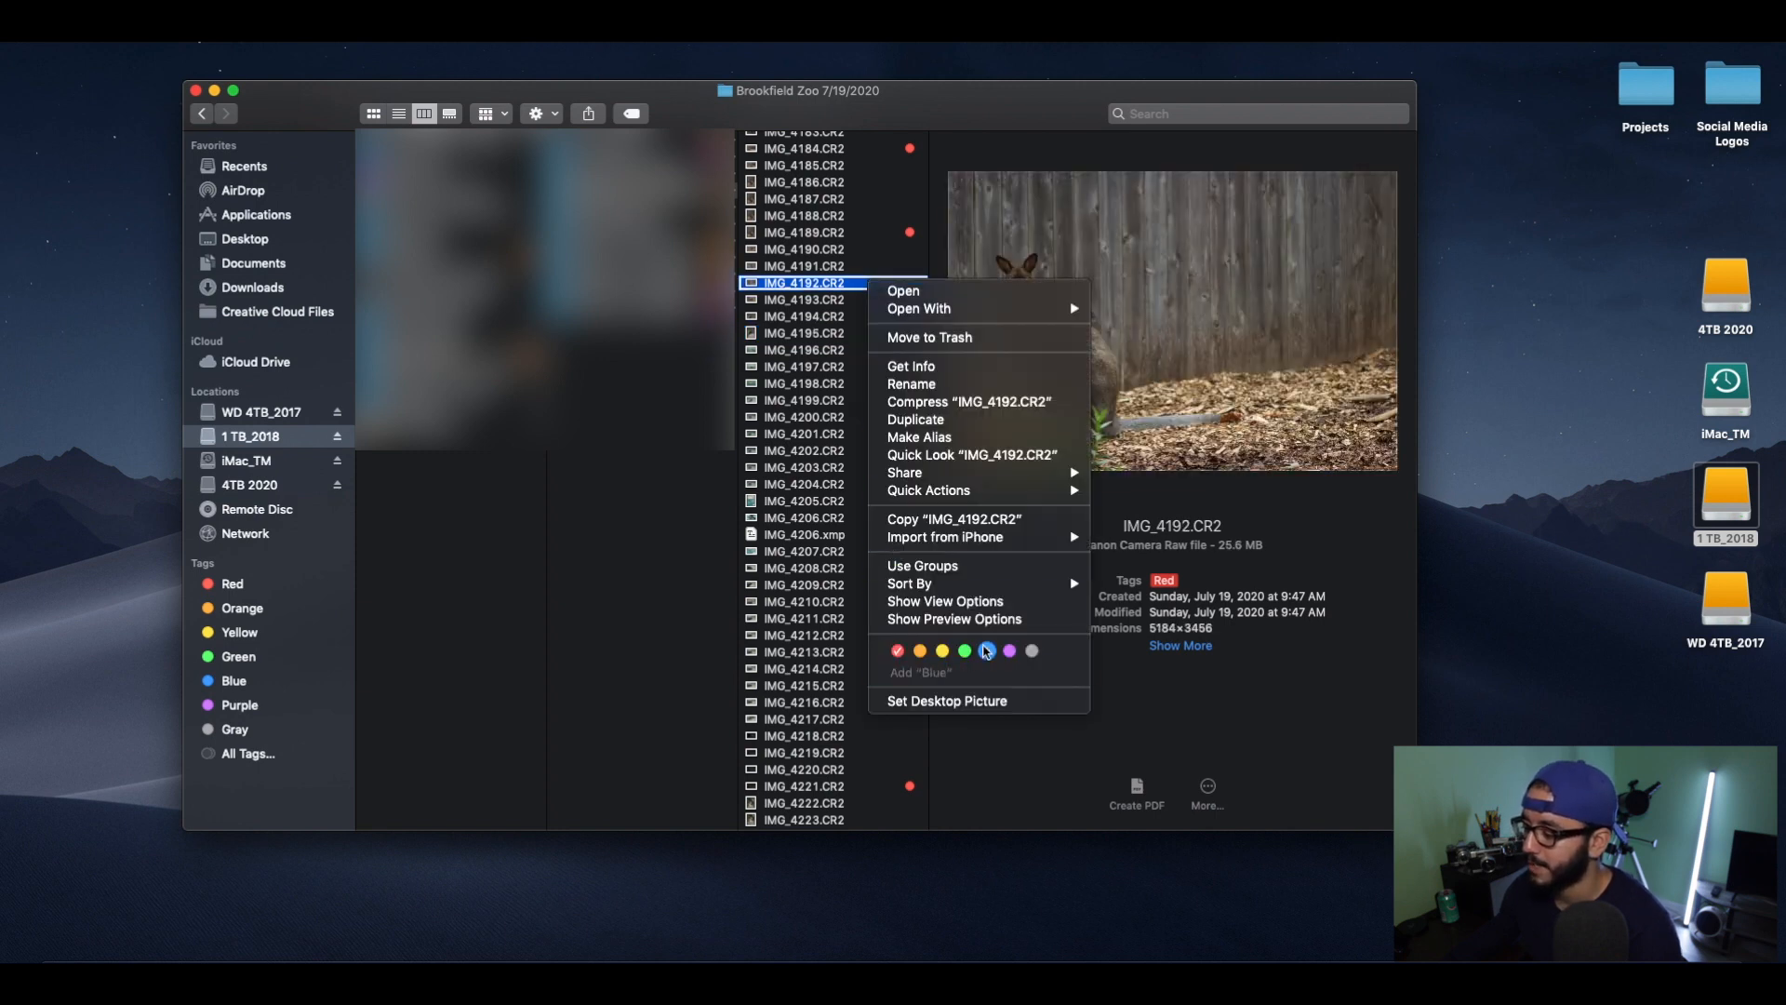
{"action": "left_click", "coordinate": [987, 651]}
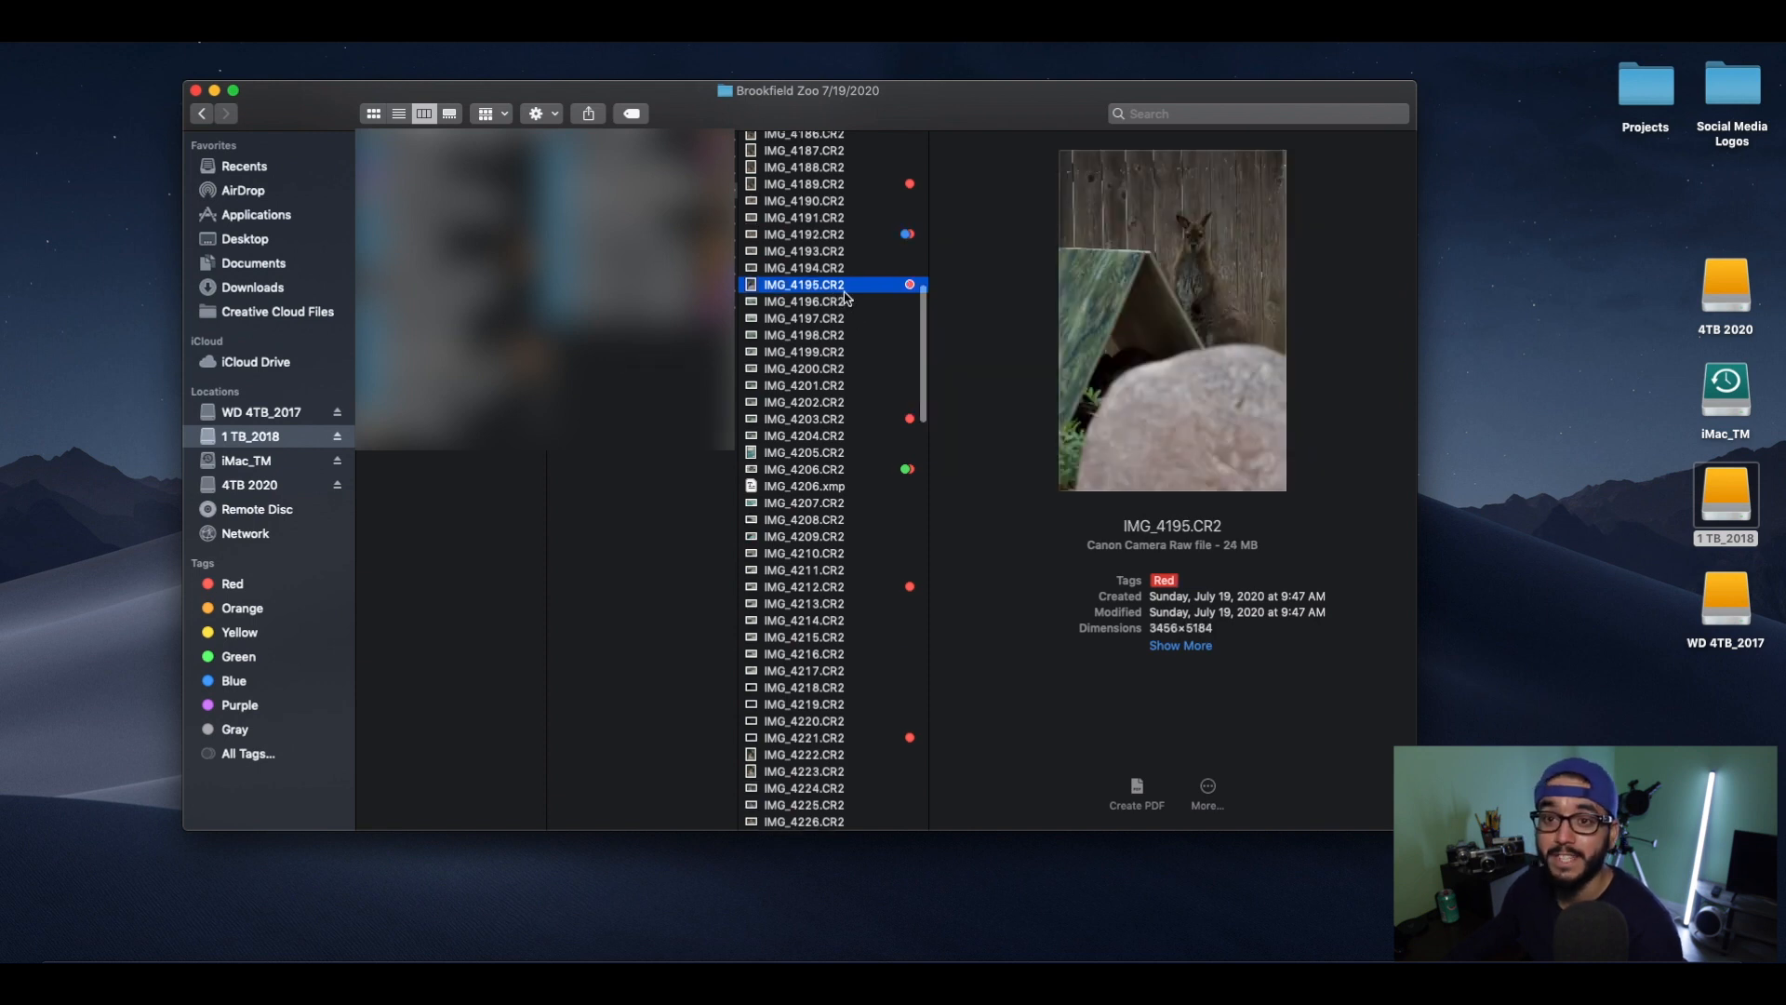
Add a Blue tag to the seal photo IMG_4203.CR2.
{"action": "left_click", "coordinate": [881, 421]}
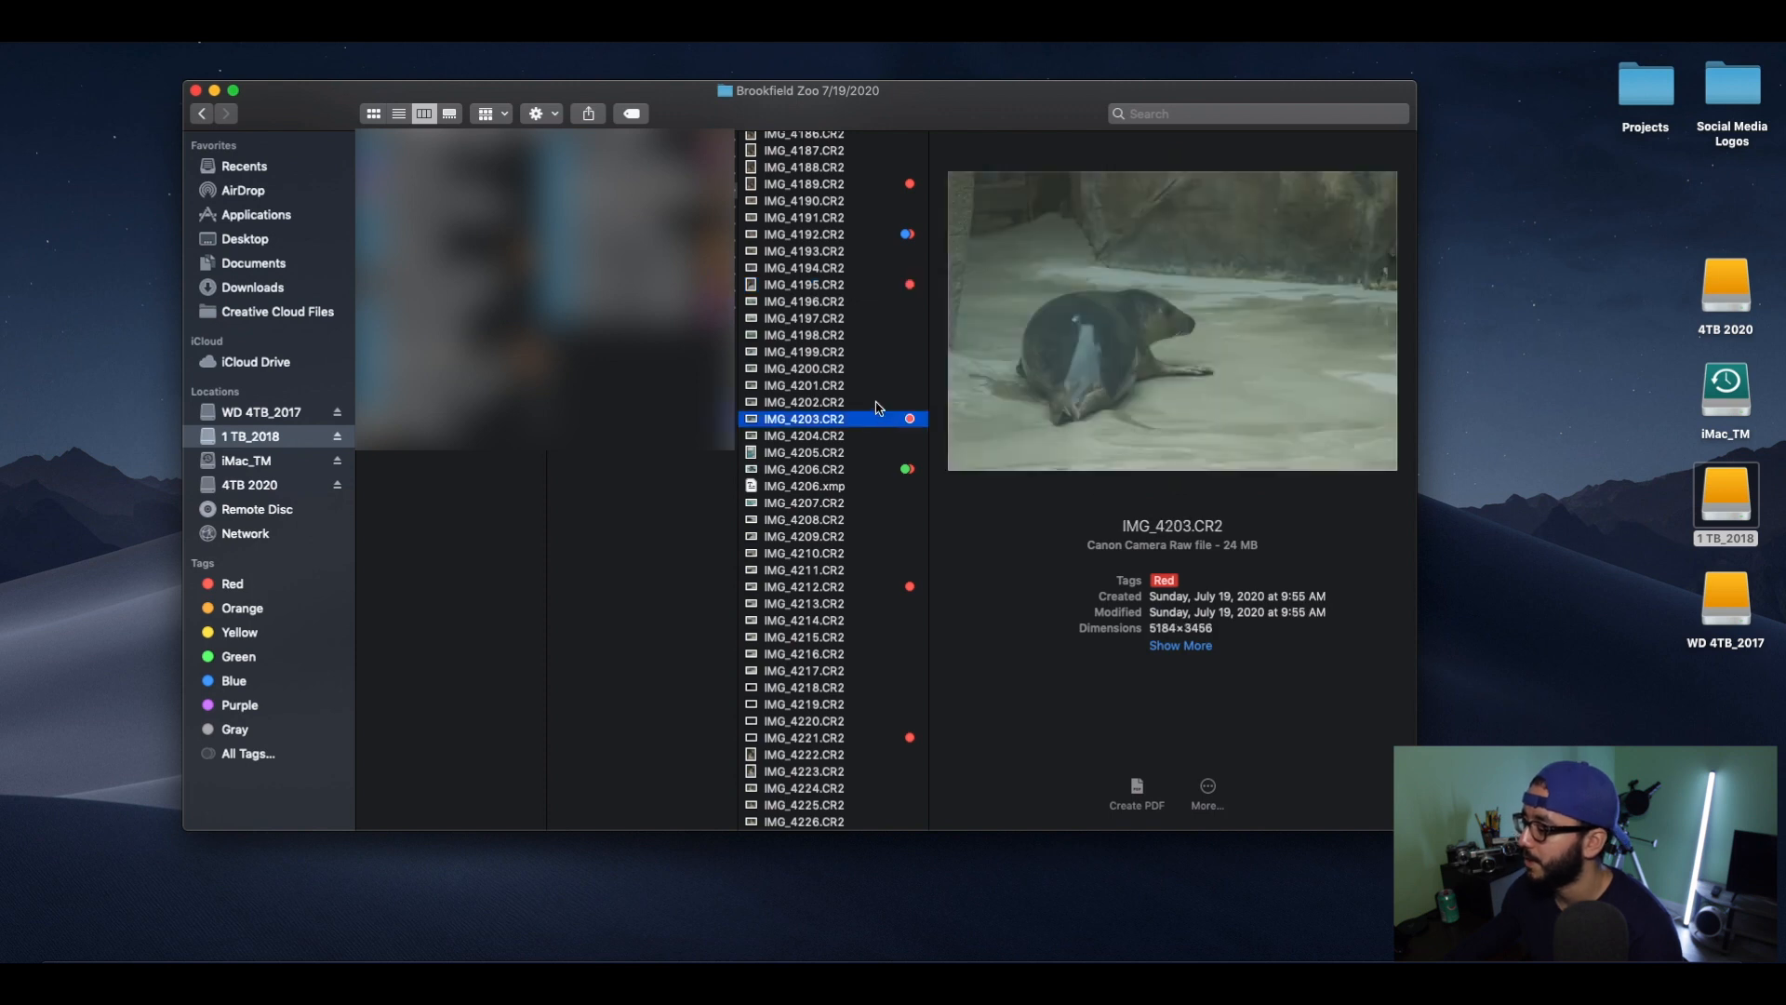
{"action": "scroll", "coordinate": [879, 407], "scroll_direction": "down", "scroll_amount": 2}
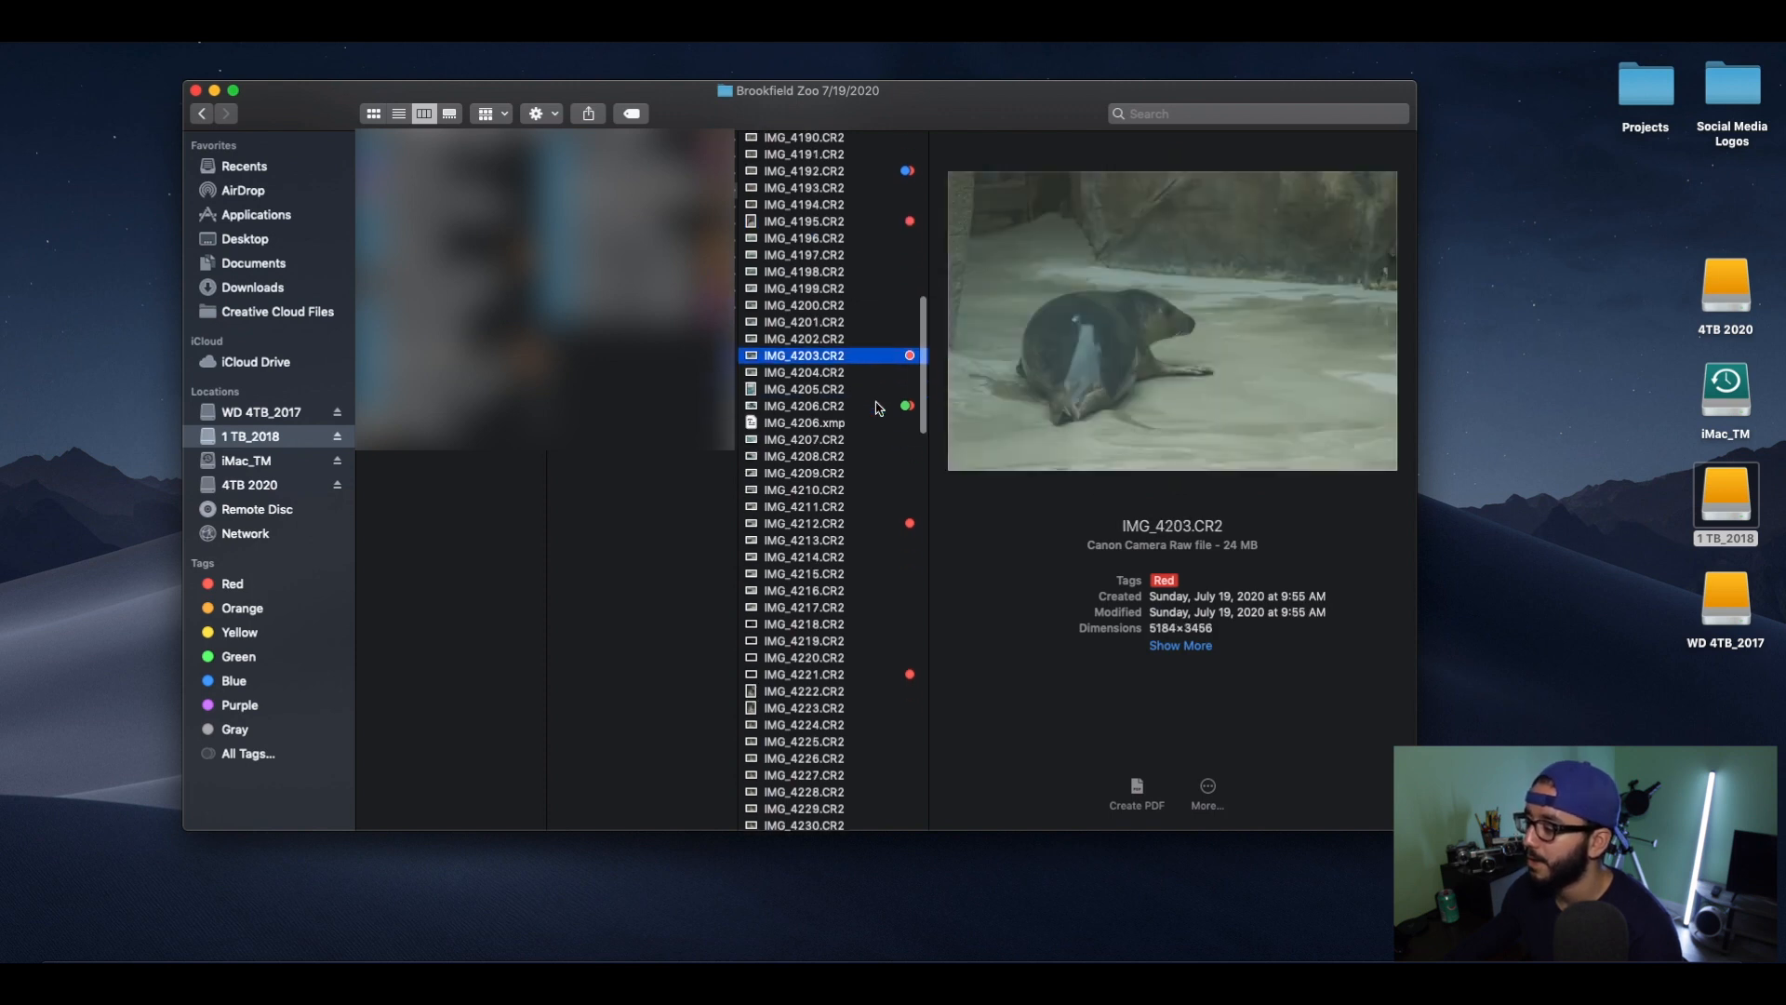
{"action": "right_click", "coordinate": [864, 366]}
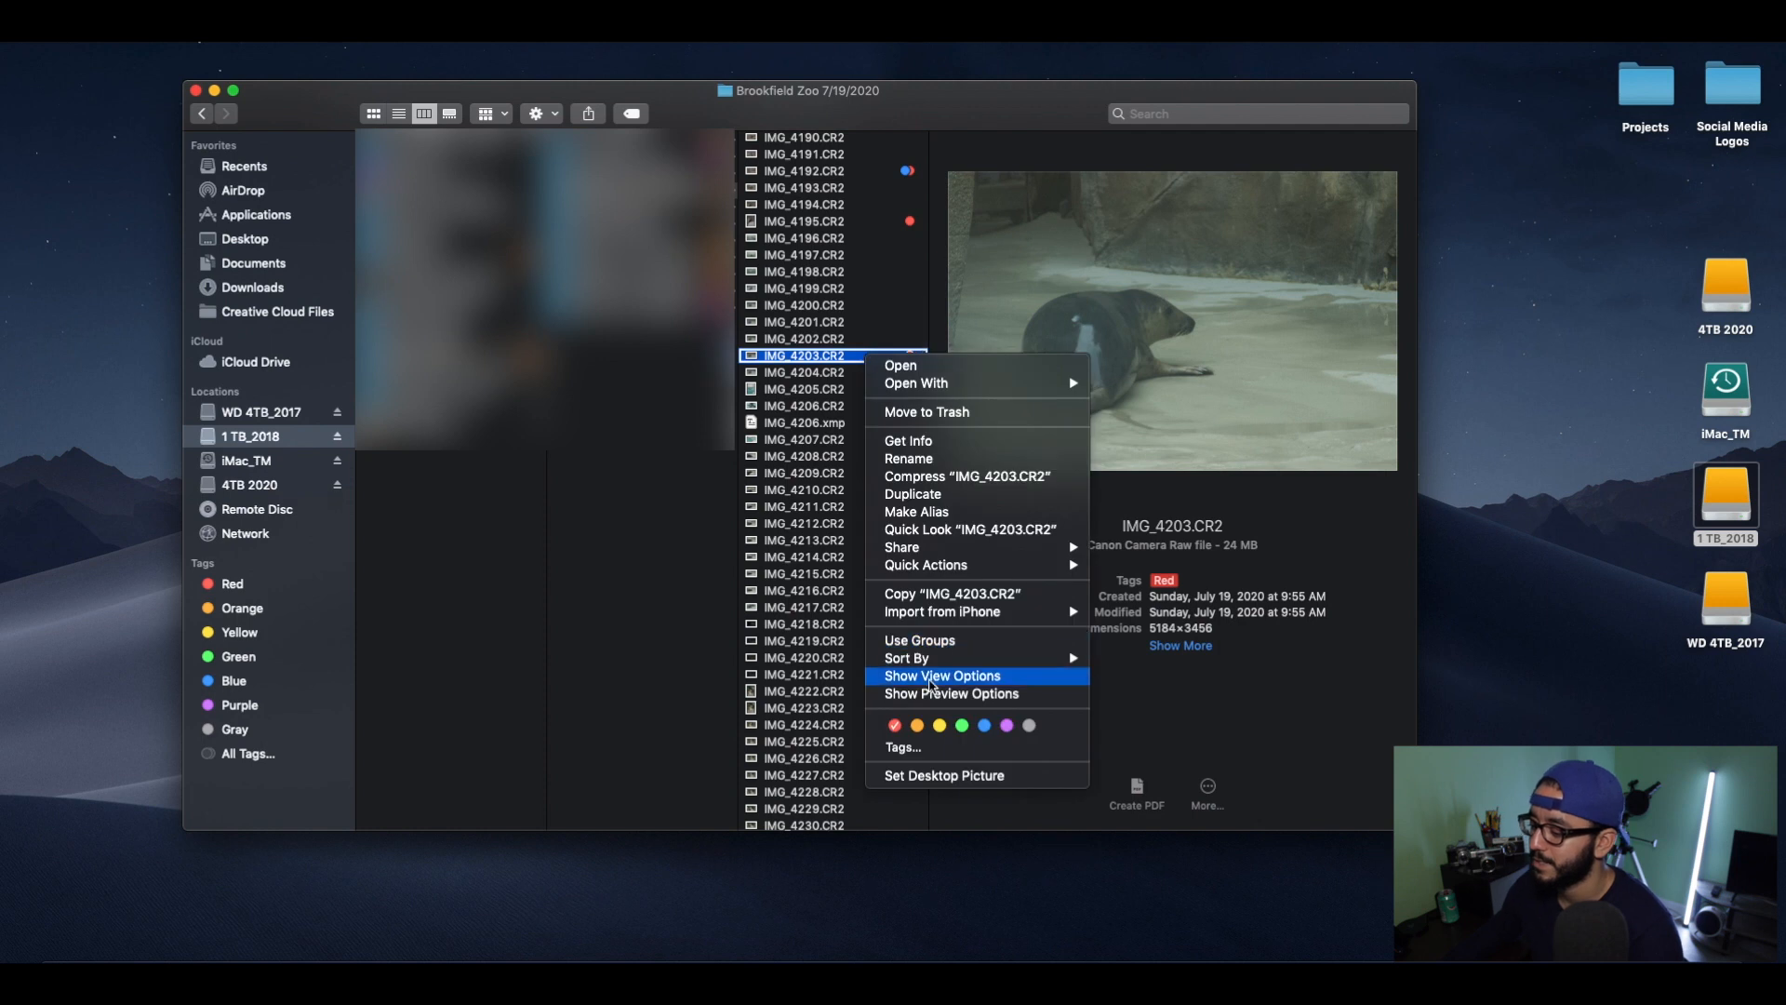
{"action": "left_click", "coordinate": [984, 725]}
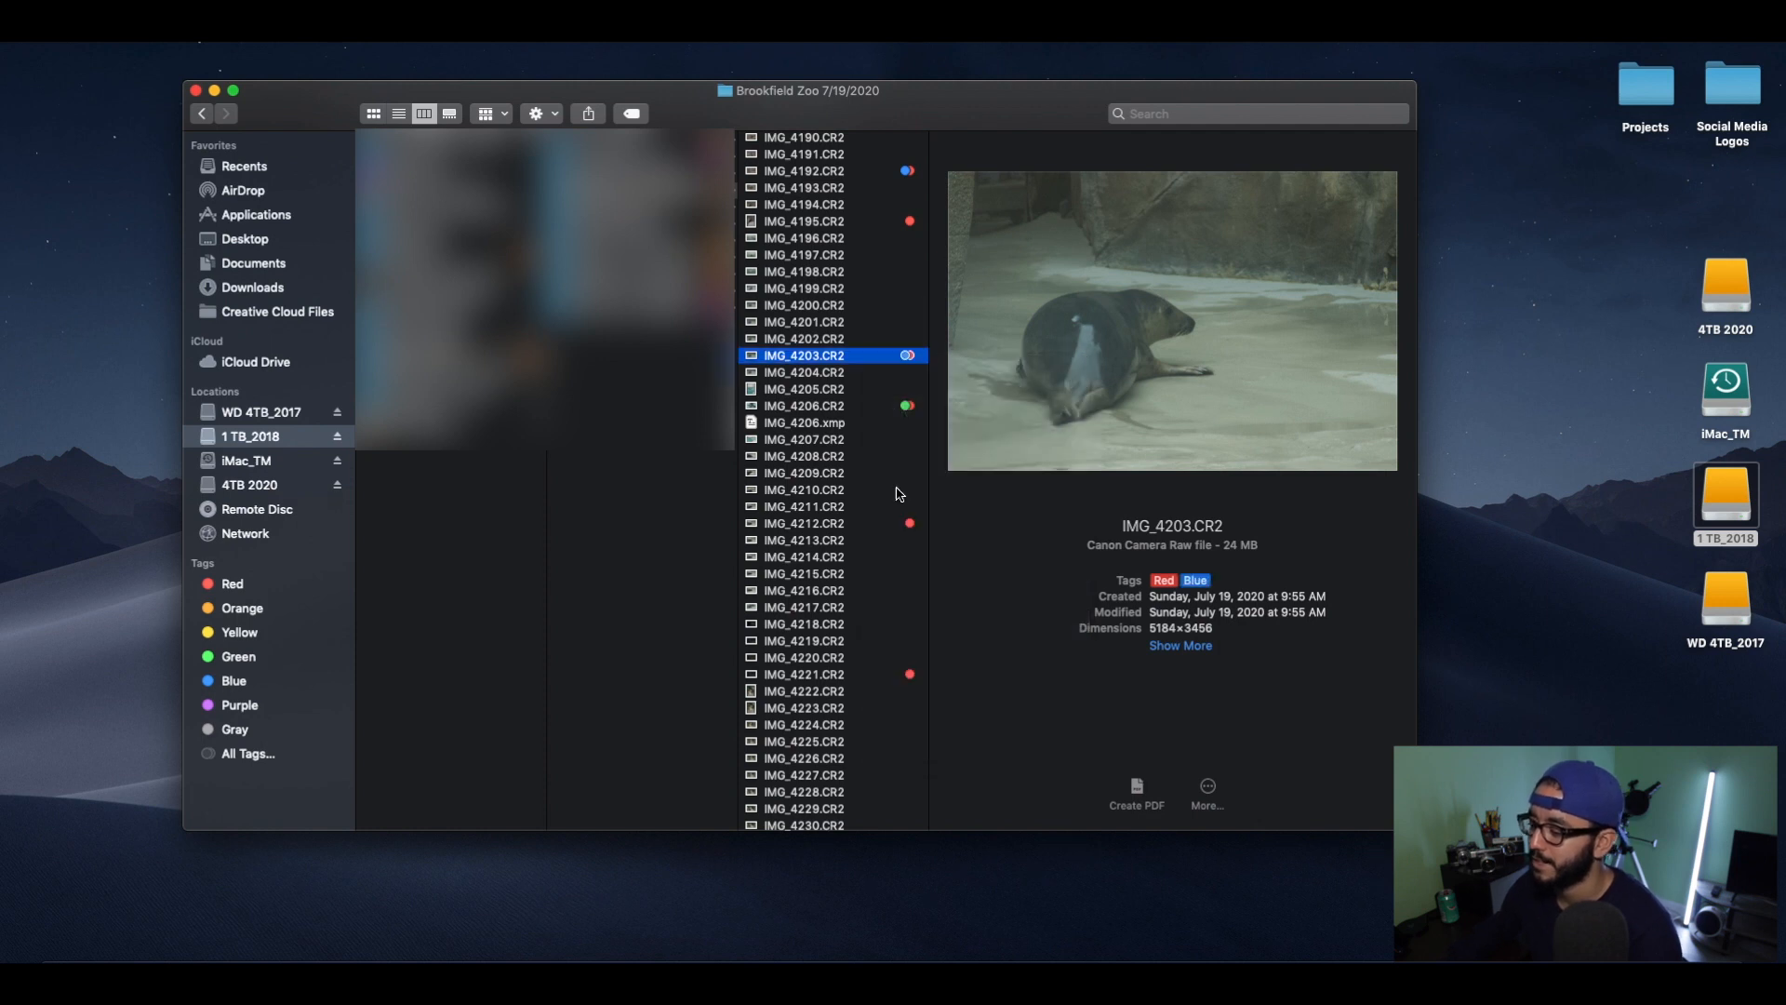
Preview the red-tagged photos IMG_4212, IMG_4221, IMG_4232 and IMG_4240 as editing candidates.
{"action": "scroll", "coordinate": [847, 420], "scroll_direction": "down", "scroll_amount": 2}
{"action": "left_click", "coordinate": [861, 447]}
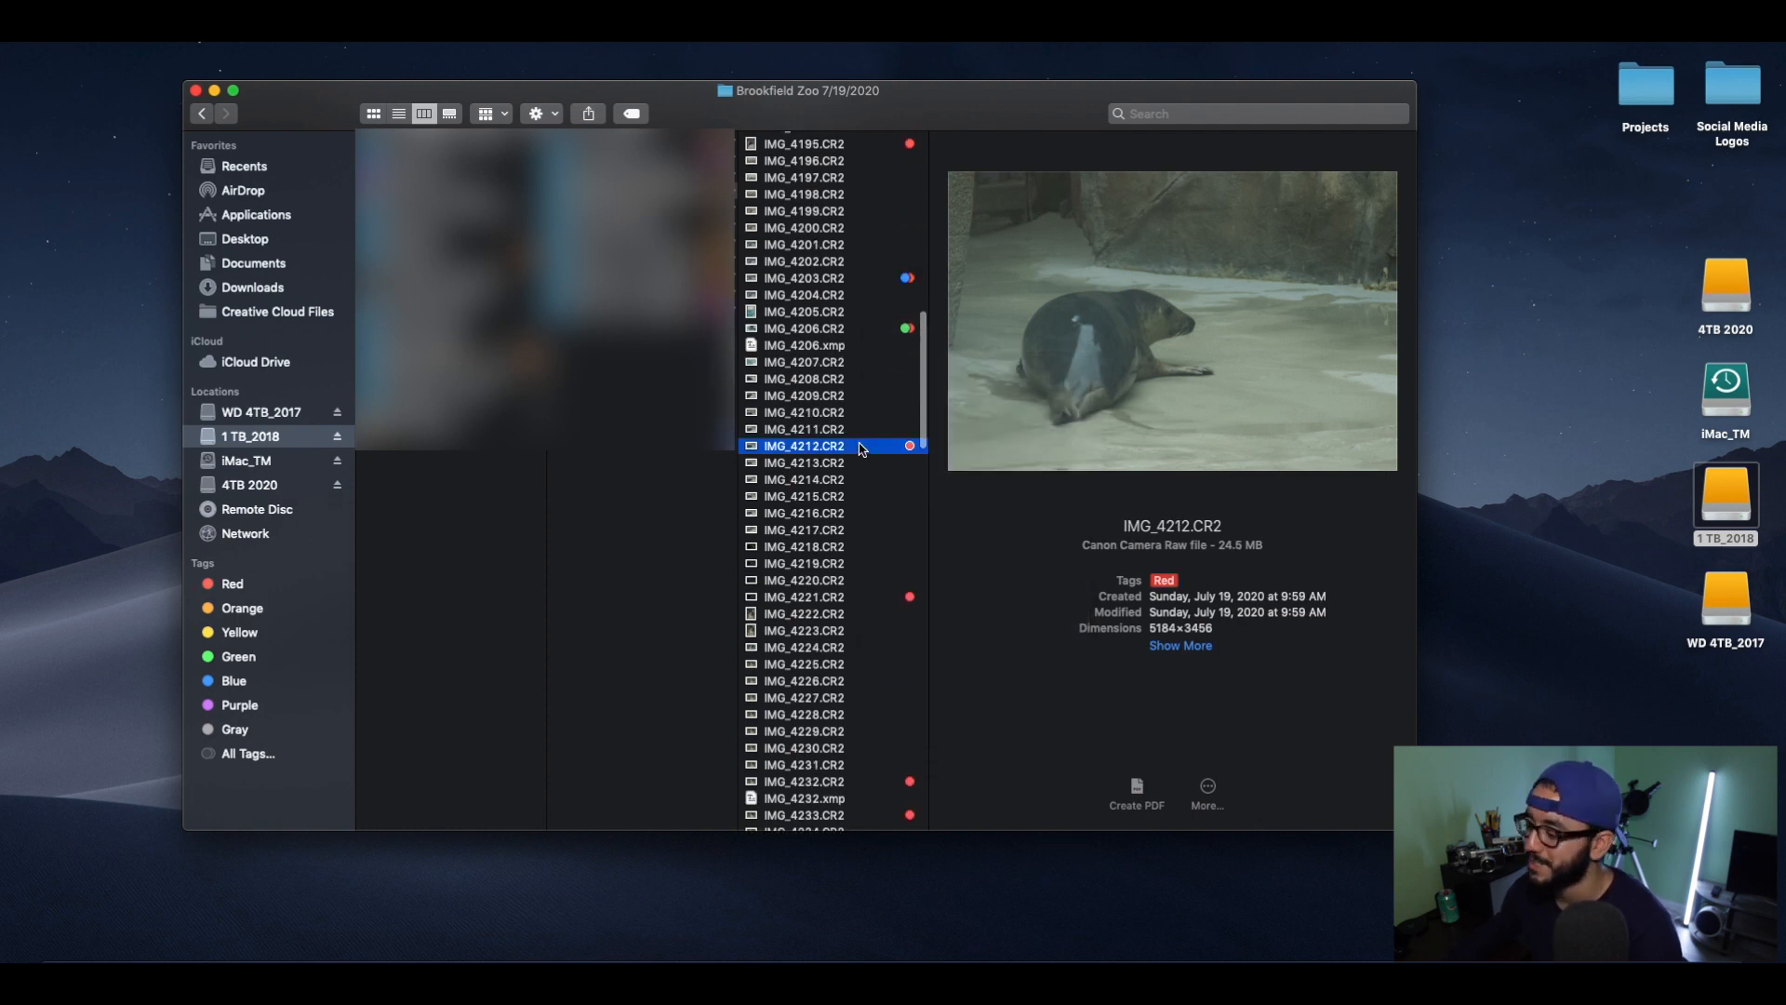
{"action": "scroll", "coordinate": [856, 414], "scroll_direction": "down", "scroll_amount": 4}
{"action": "left_click", "coordinate": [865, 412]}
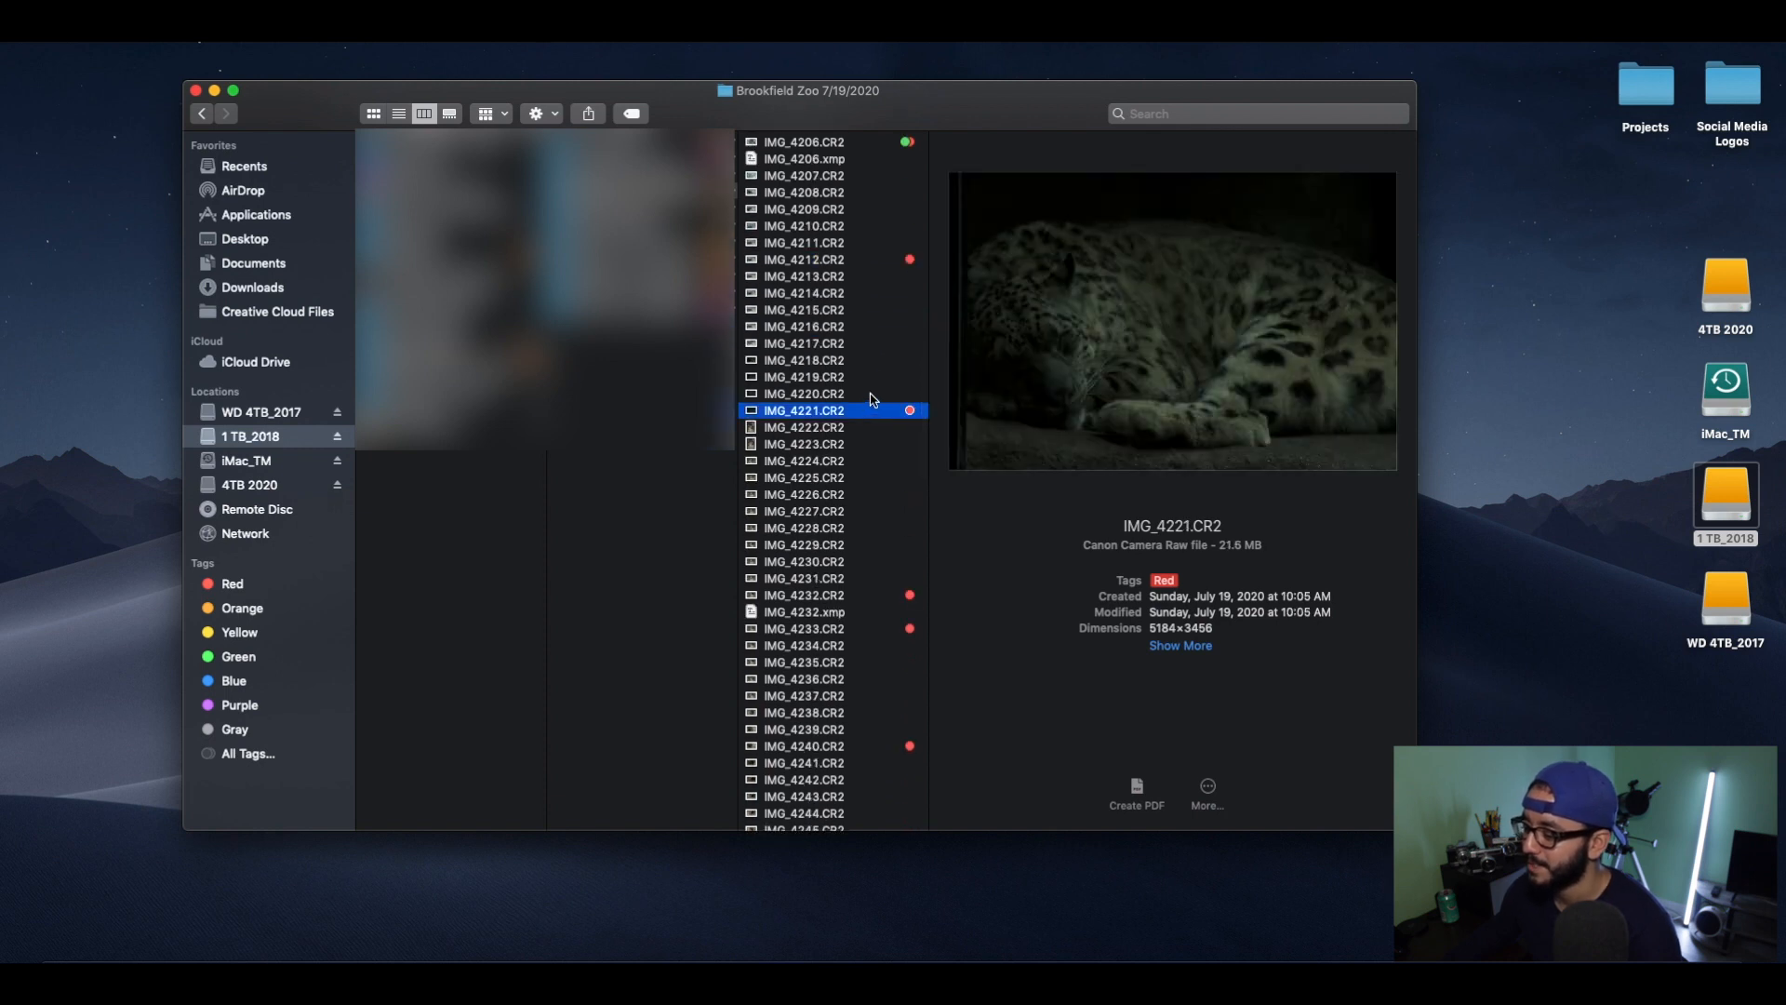
{"action": "scroll", "coordinate": [866, 438], "scroll_direction": "down", "scroll_amount": 3}
{"action": "left_click", "coordinate": [872, 455]}
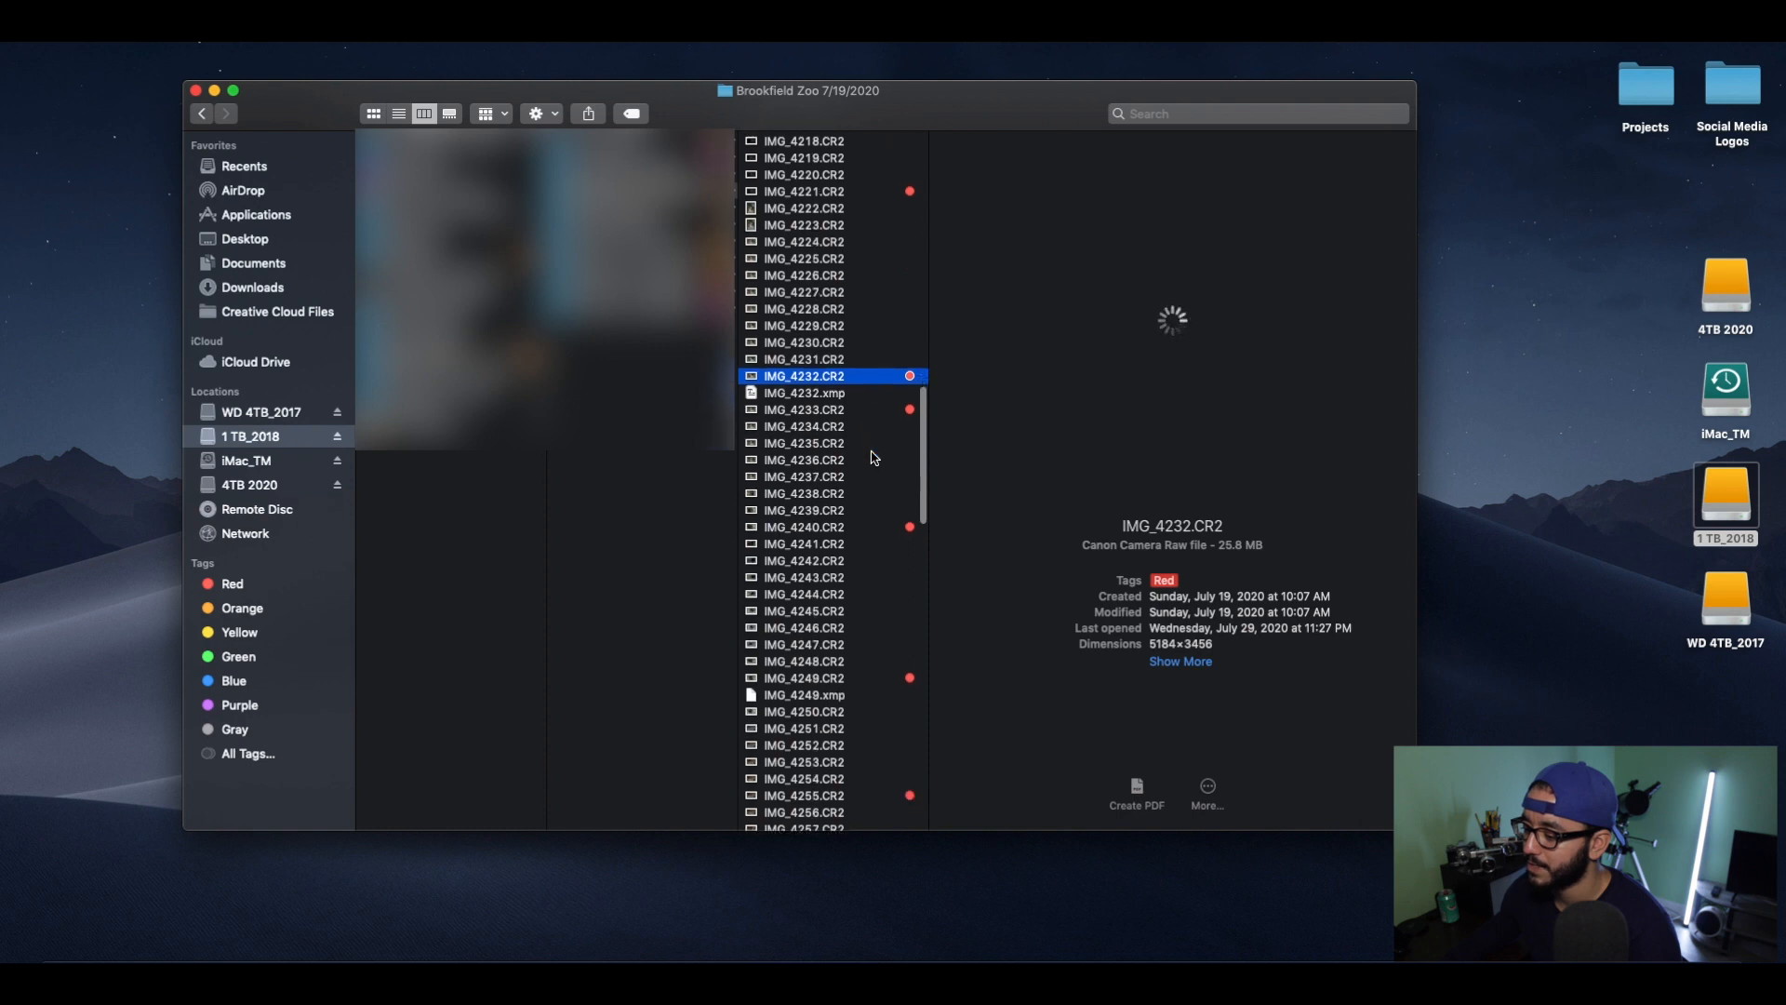
{"action": "scroll", "coordinate": [871, 465], "scroll_direction": "down", "scroll_amount": 3}
{"action": "left_click", "coordinate": [874, 476]}
Preview the red-tagged photos IMG_4255, IMG_4266 and IMG_4268 further down the list.
{"action": "scroll", "coordinate": [876, 447], "scroll_direction": "down", "scroll_amount": 3}
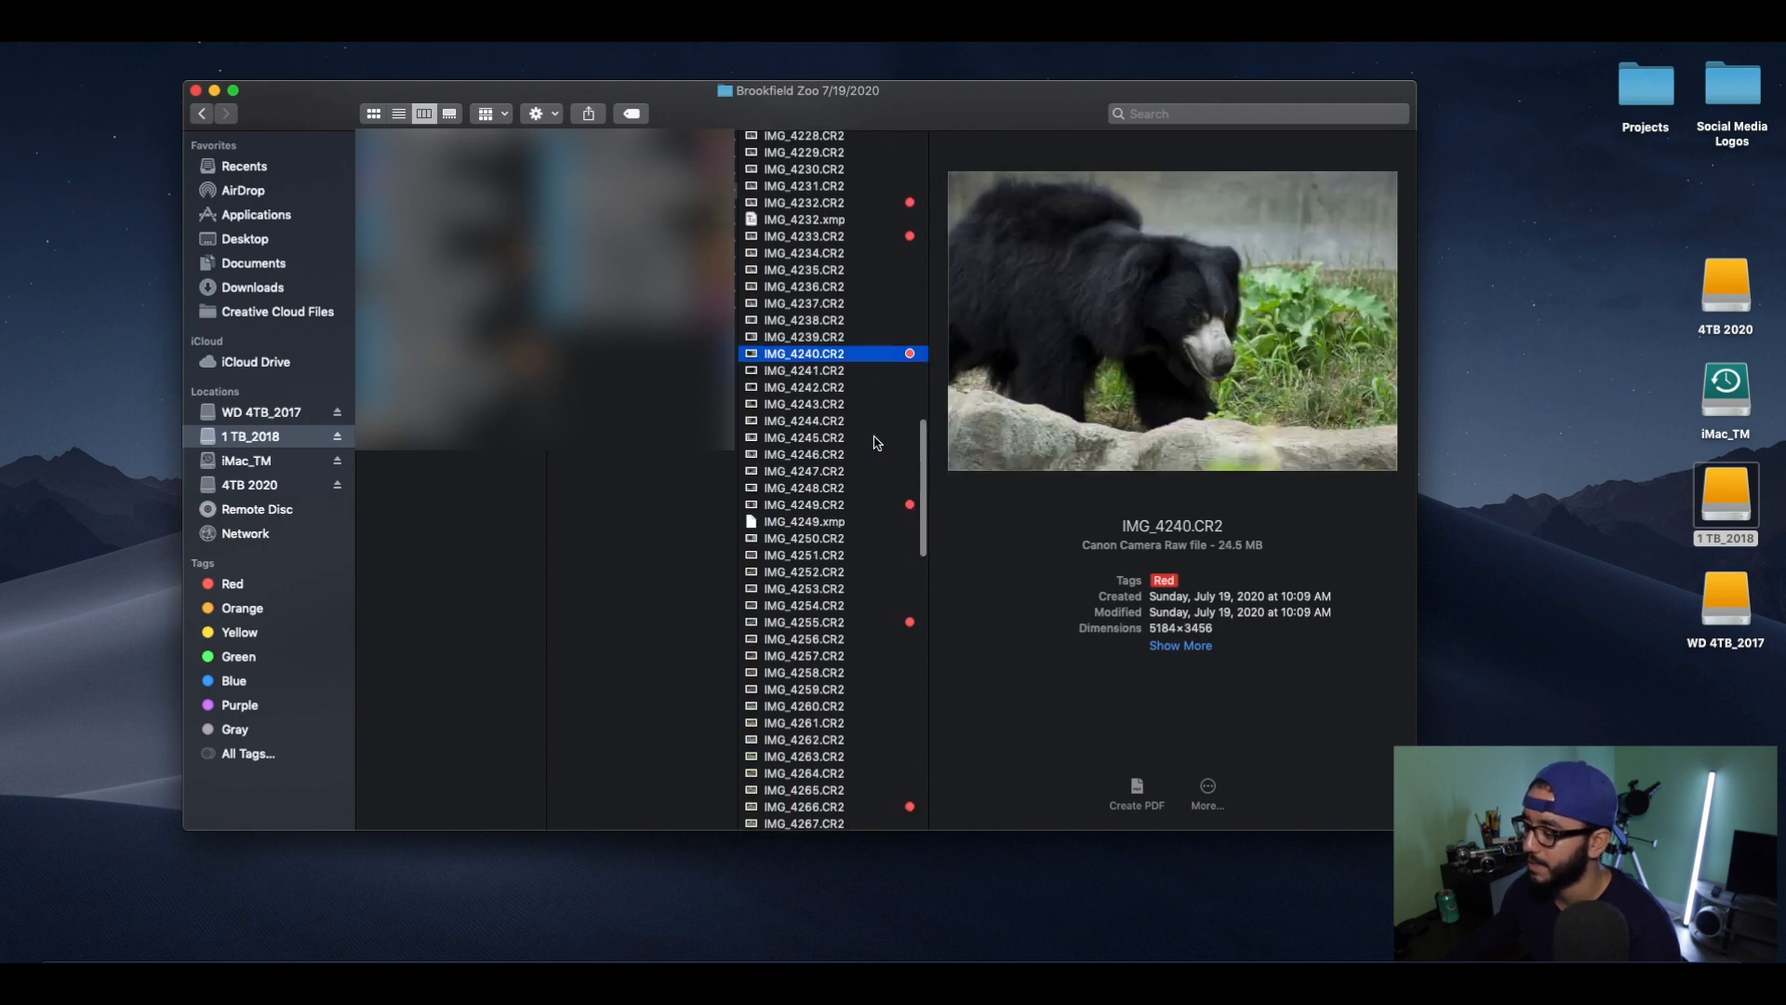
{"action": "scroll", "coordinate": [873, 493], "scroll_direction": "down", "scroll_amount": 4}
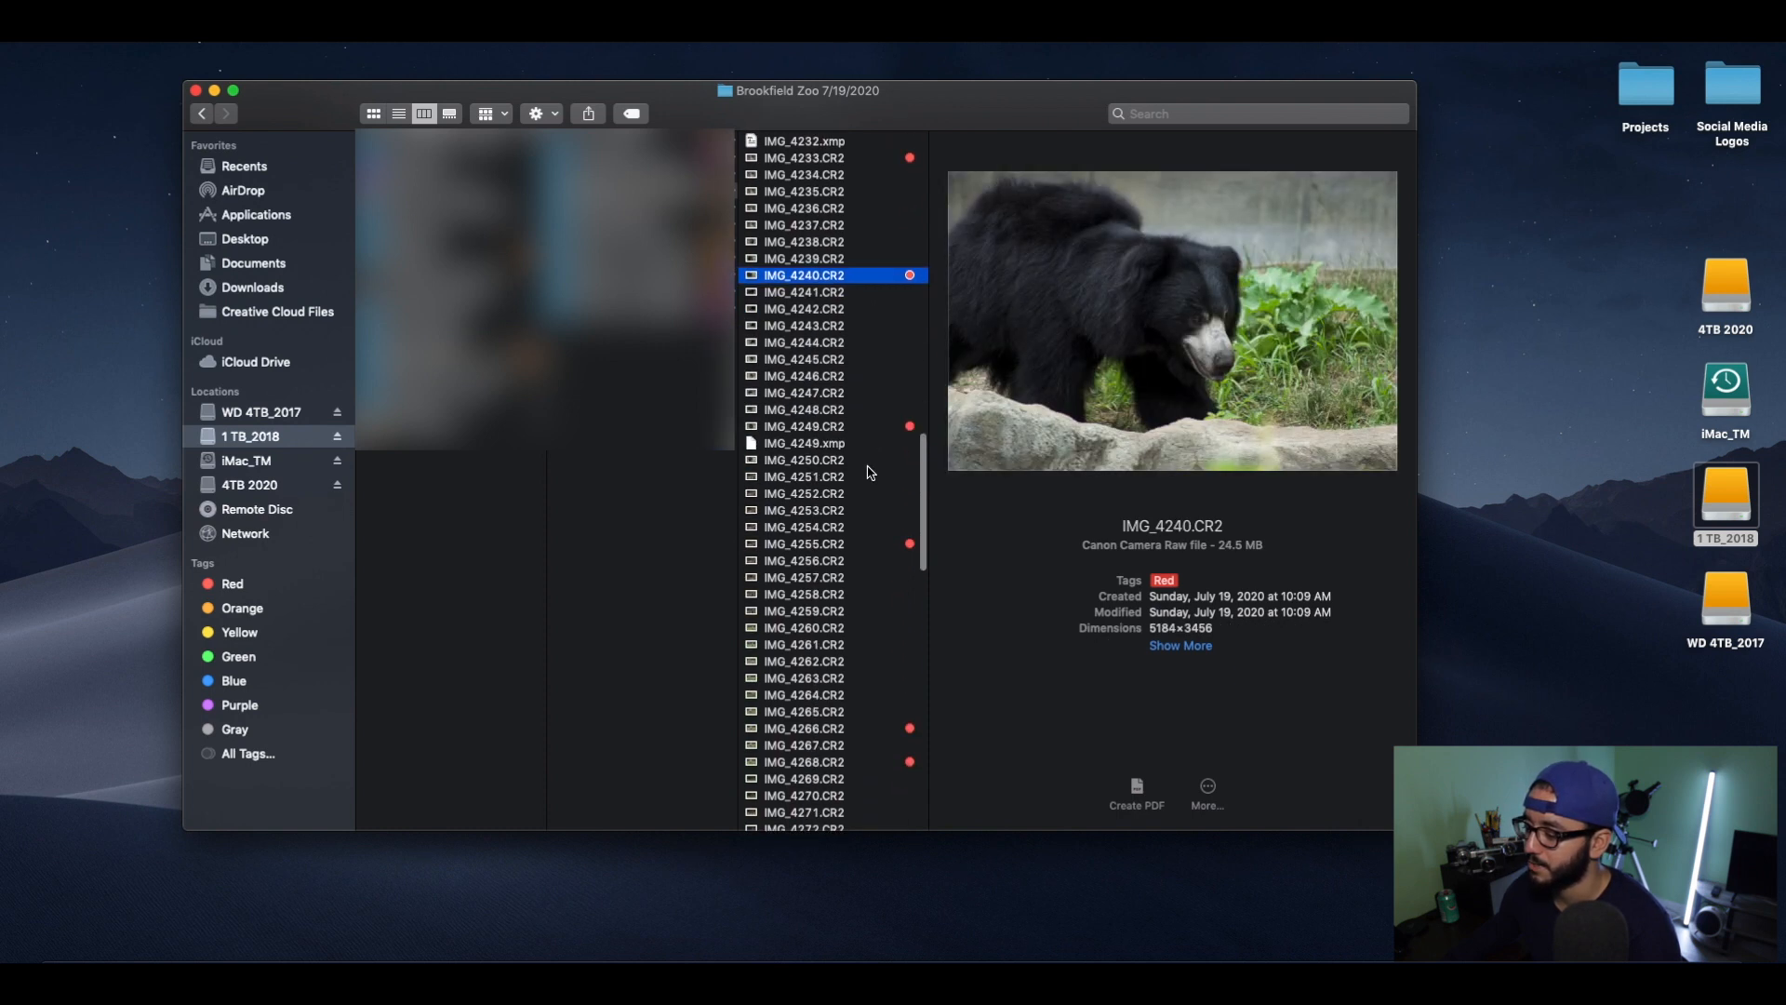
{"action": "left_click", "coordinate": [869, 453]}
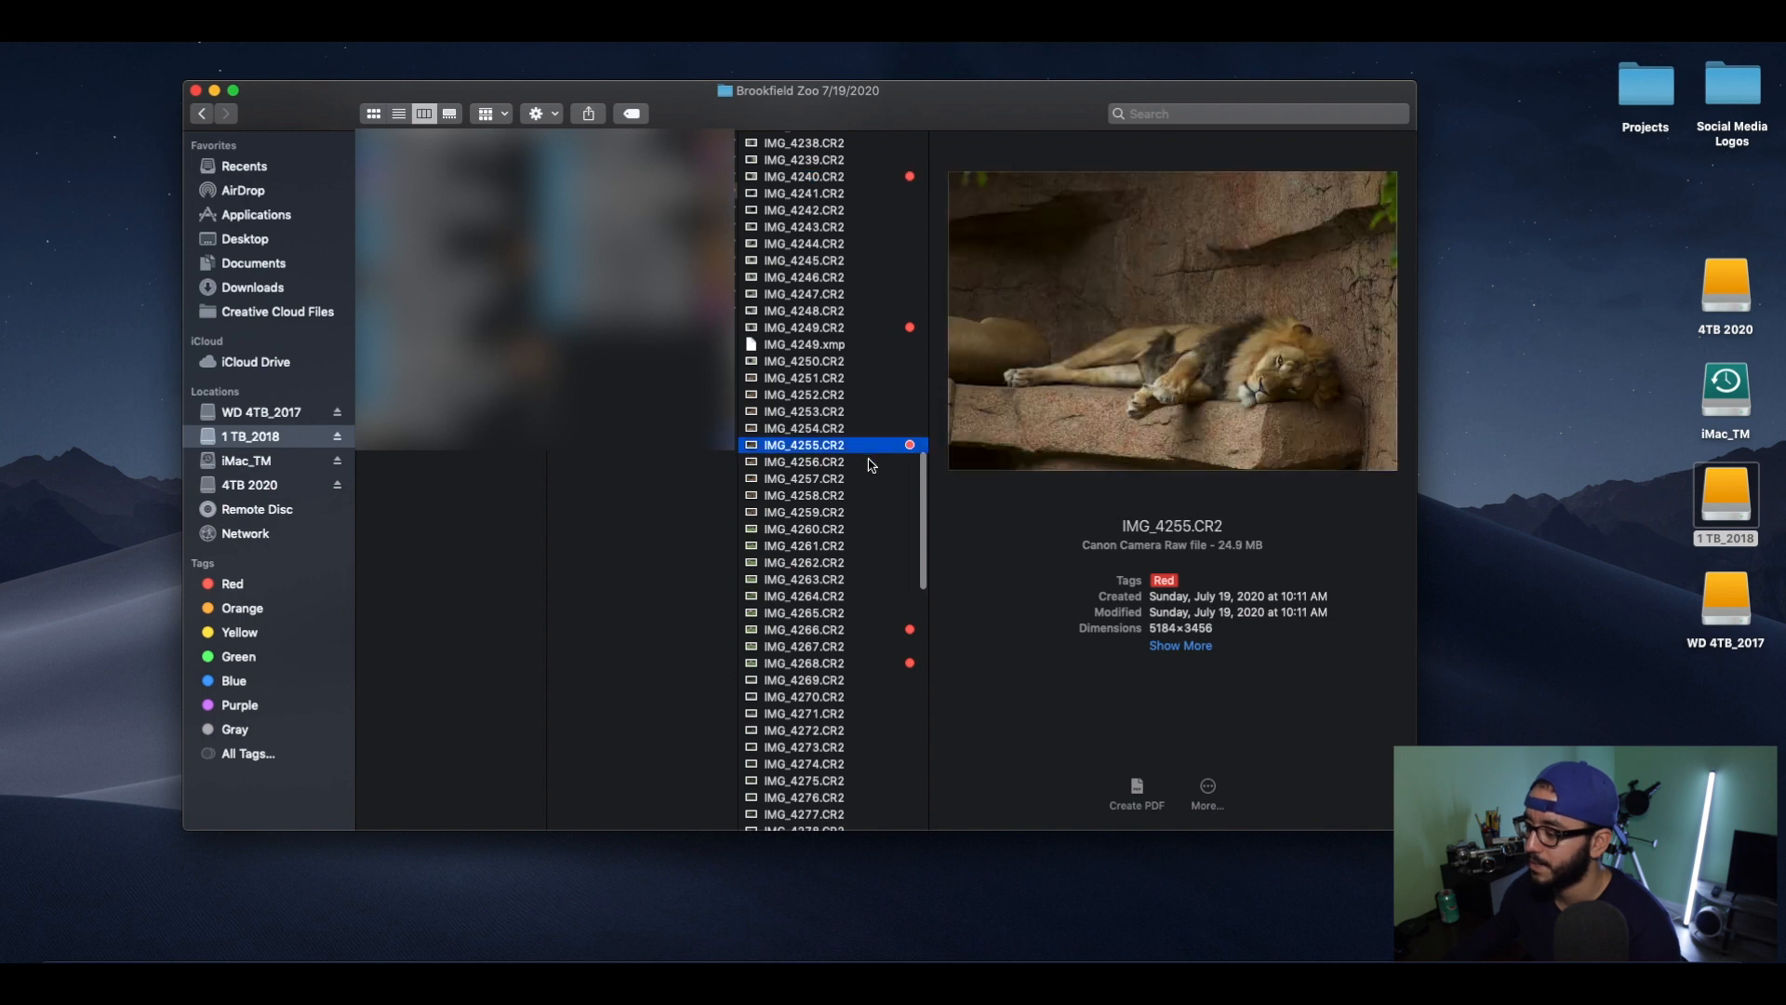
{"action": "scroll", "coordinate": [872, 484], "scroll_direction": "down", "scroll_amount": 3}
{"action": "left_click", "coordinate": [868, 496]}
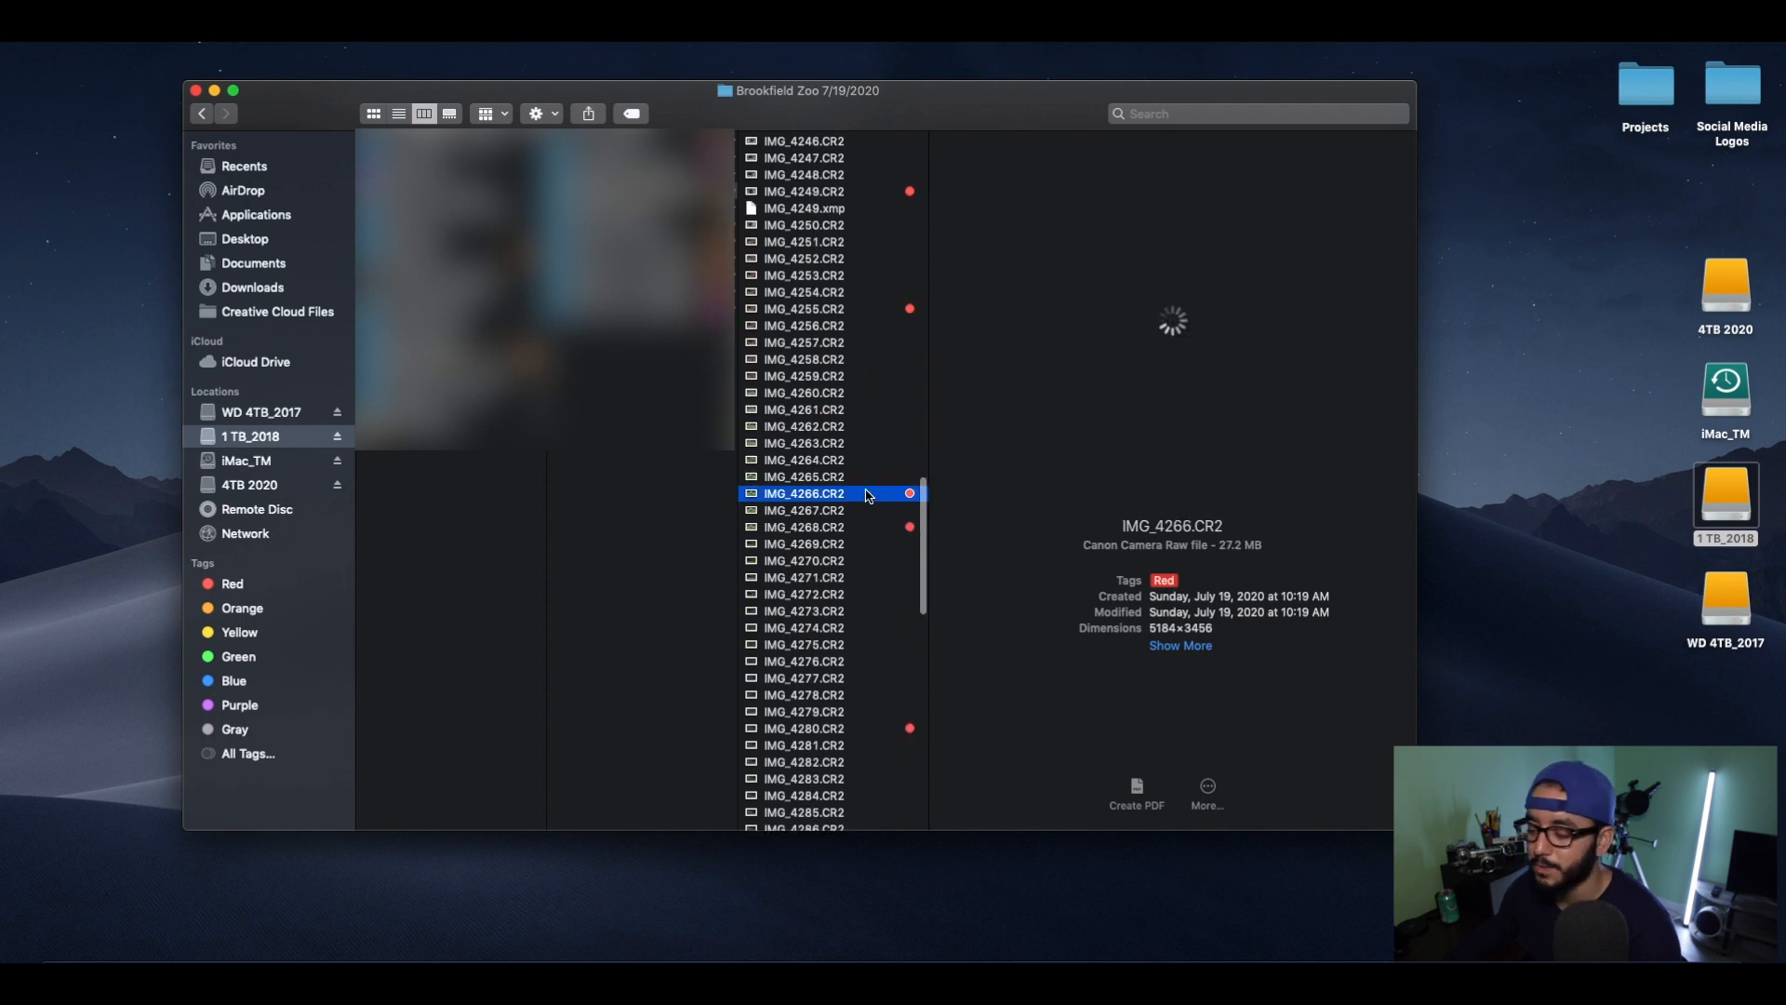
{"action": "scroll", "coordinate": [868, 489], "scroll_direction": "down", "scroll_amount": 2}
{"action": "scroll", "coordinate": [868, 484], "scroll_direction": "down", "scroll_amount": 2}
{"action": "left_click", "coordinate": [872, 437]}
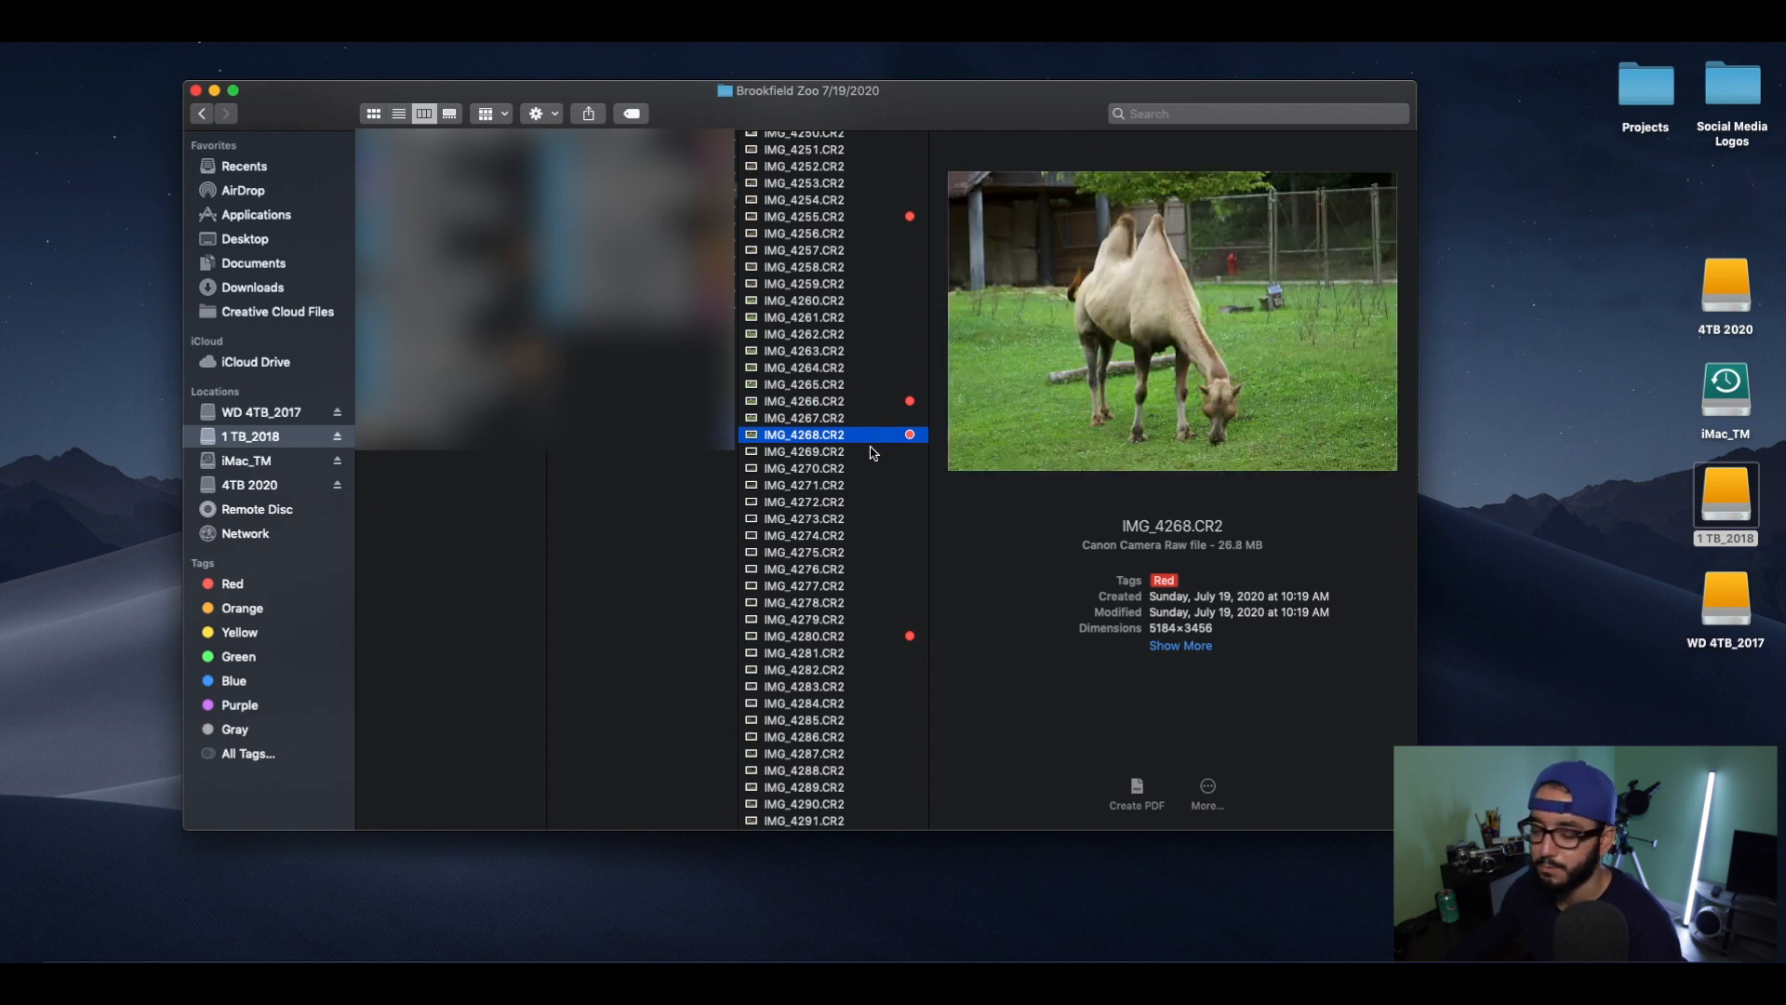
Add a Blue tag to the horse photo IMG_4280.CR2.
{"action": "scroll", "coordinate": [871, 465], "scroll_direction": "down", "scroll_amount": 5}
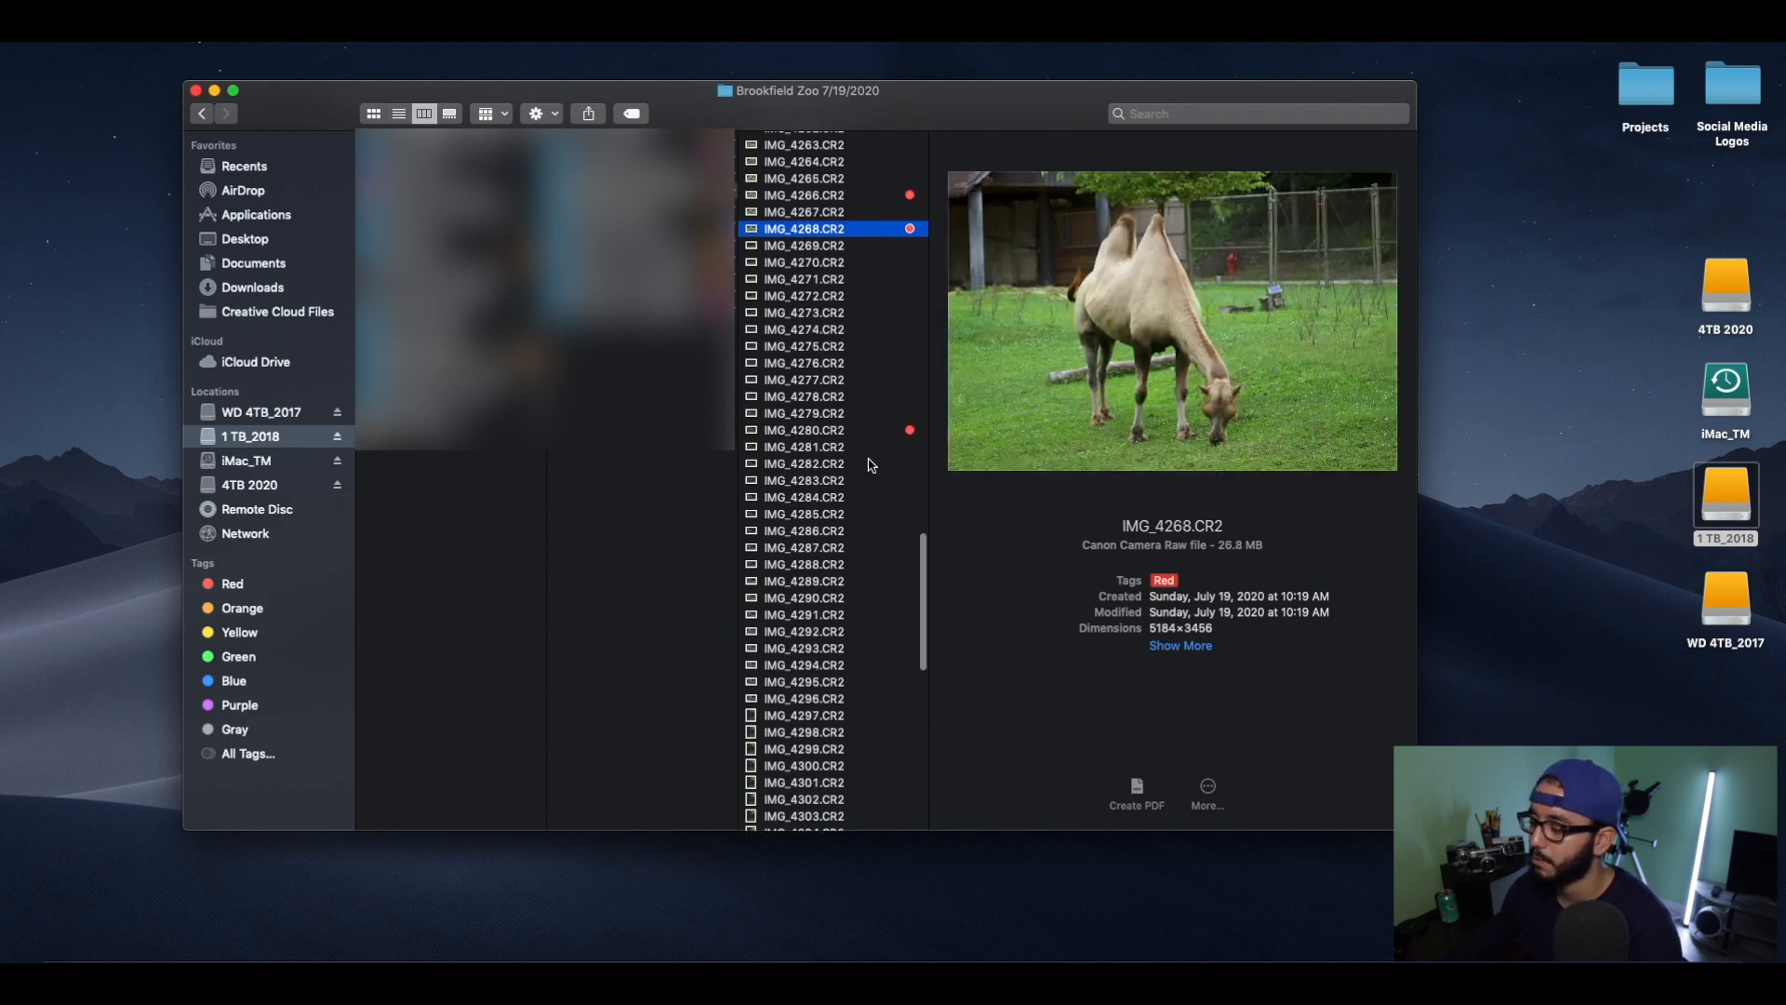
{"action": "left_click", "coordinate": [879, 433]}
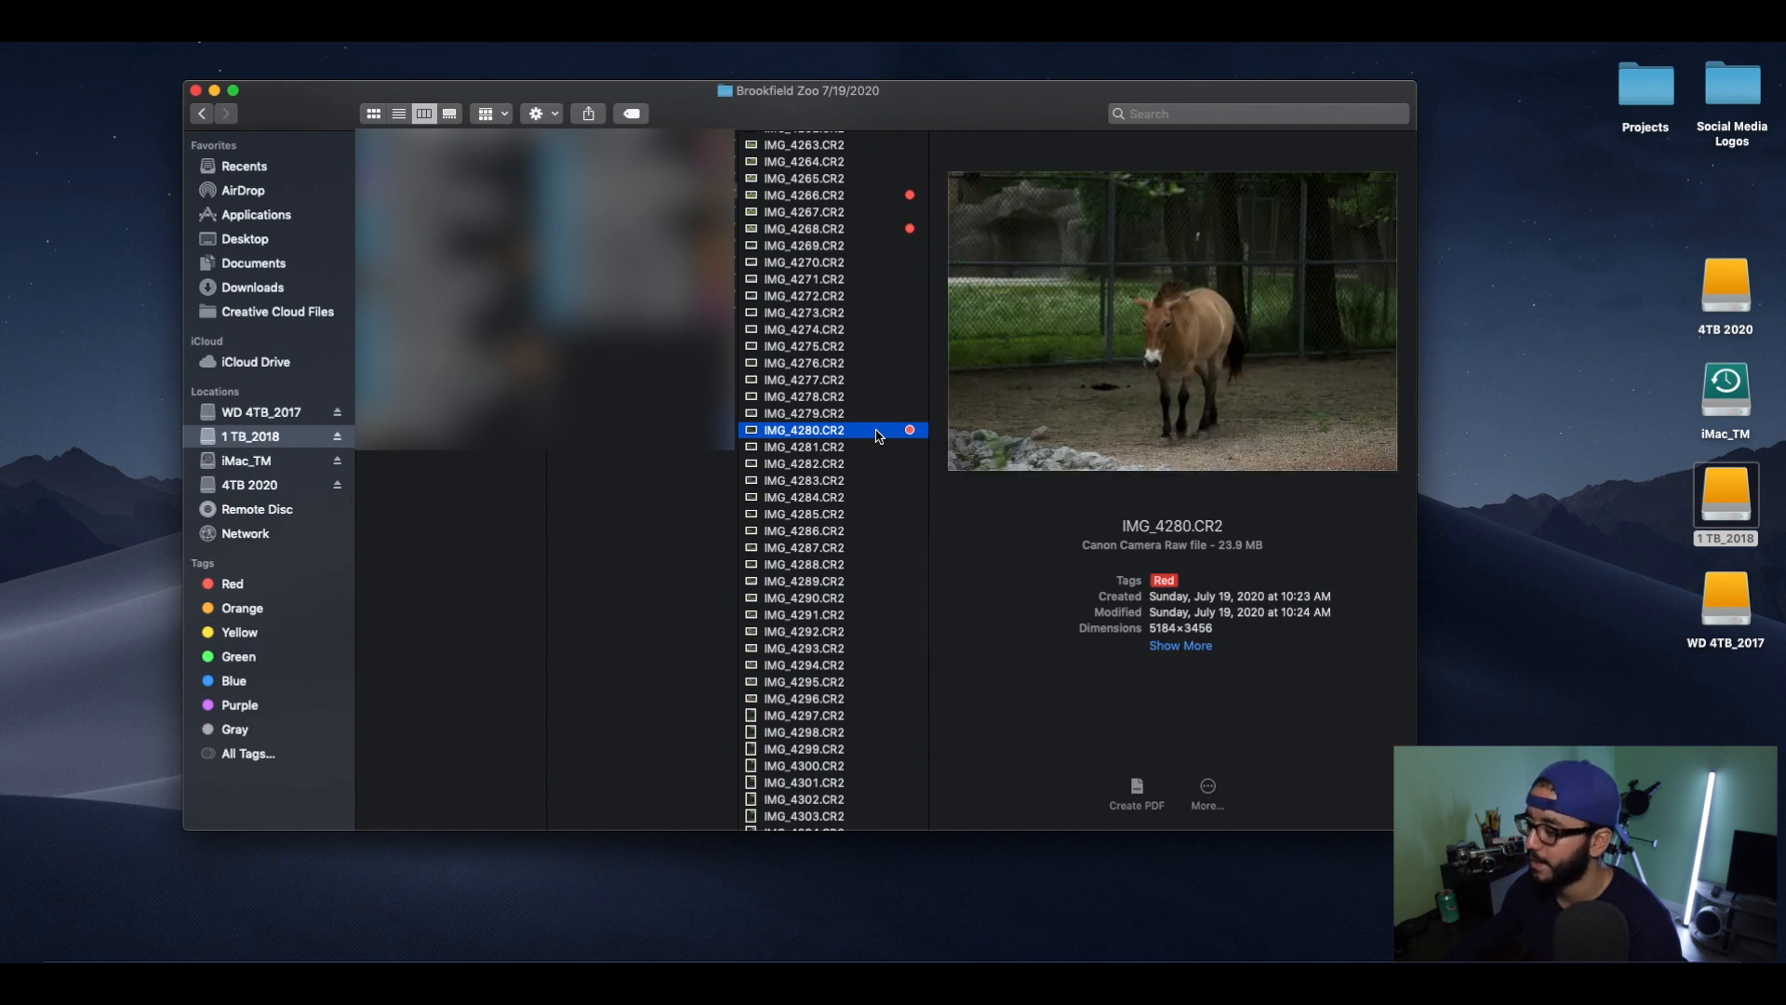
{"action": "scroll", "coordinate": [865, 452], "scroll_direction": "down", "scroll_amount": 2}
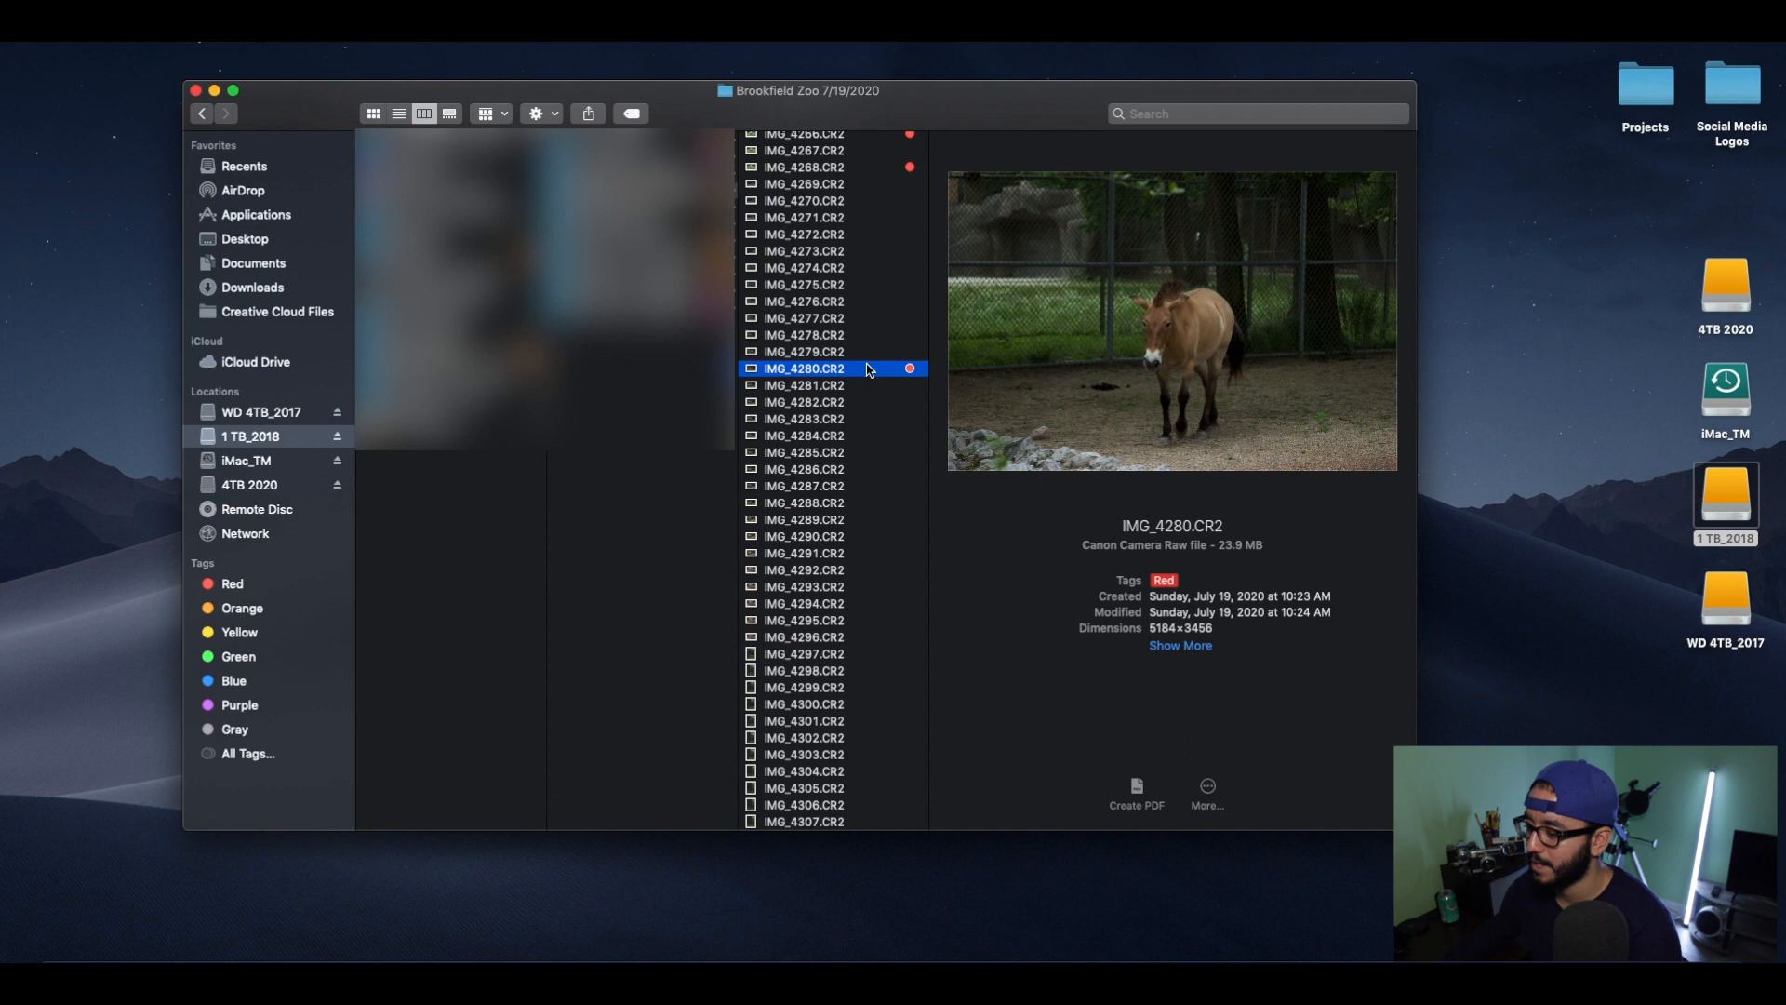
{"action": "right_click", "coordinate": [868, 370]}
{"action": "left_click", "coordinate": [991, 737]}
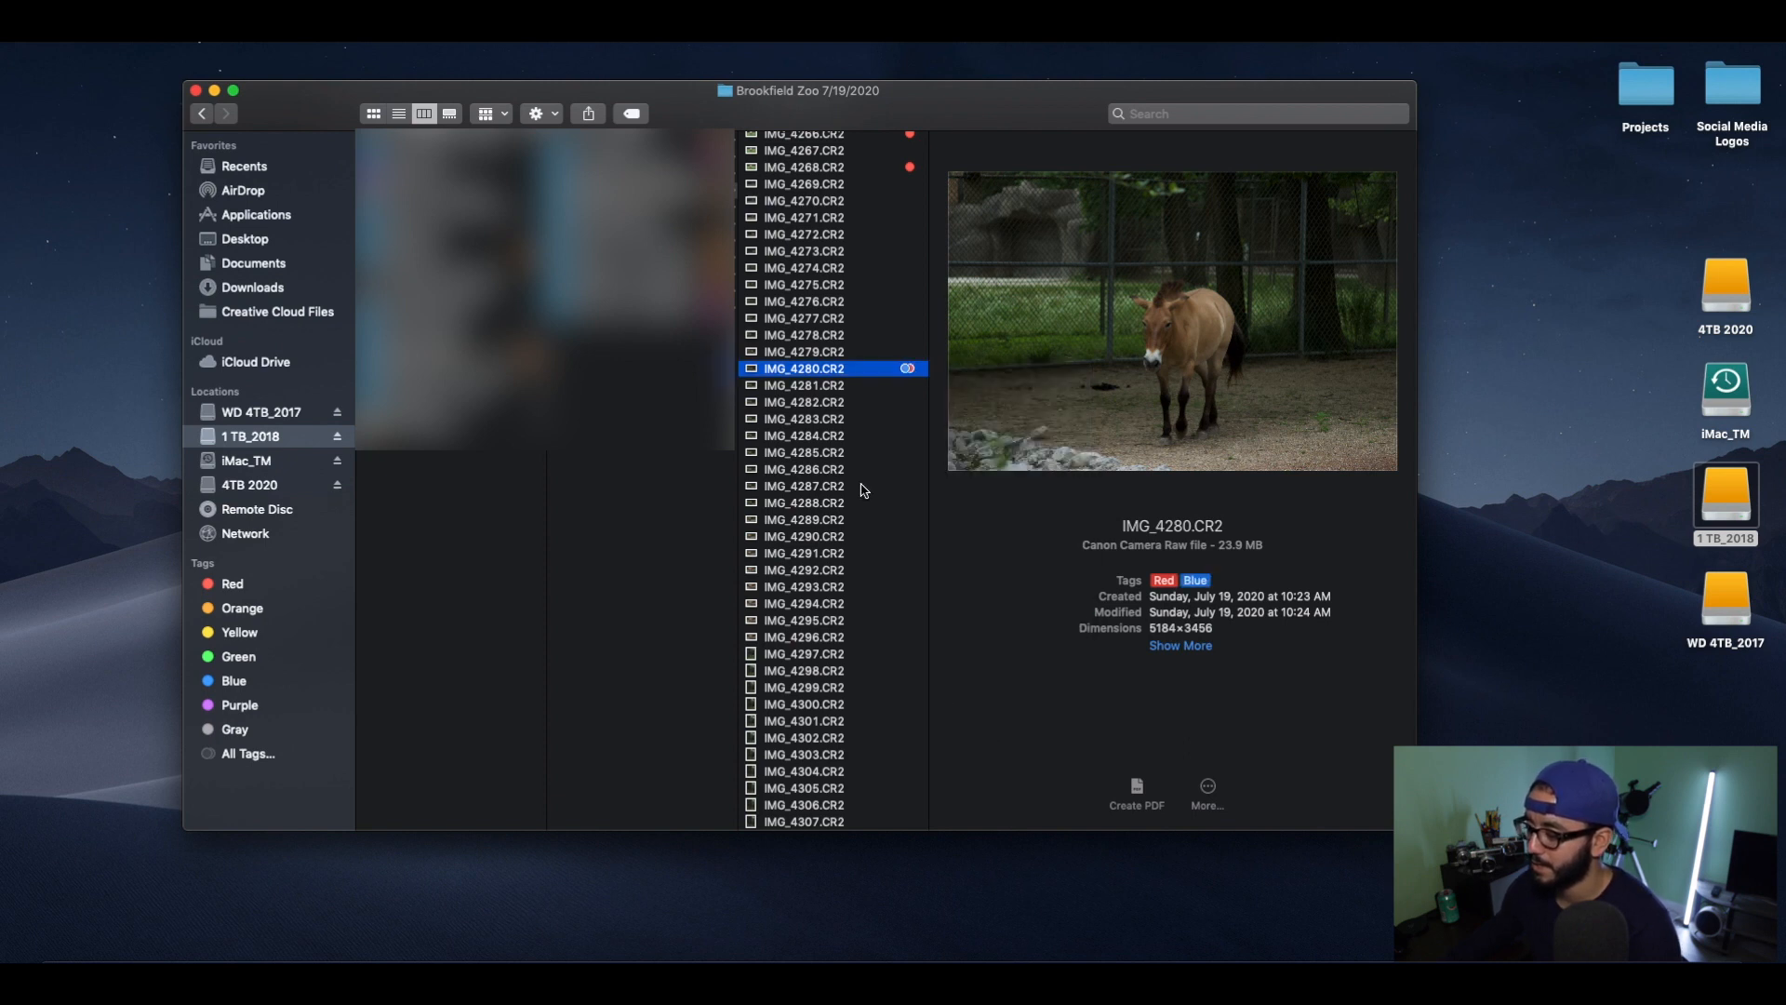
Check the giraffe photo IMG_4313.CR2, and open the horse photo IMG_4280.CR2 with Photoshop in Camera Raw.
{"action": "scroll", "coordinate": [862, 490], "scroll_direction": "down", "scroll_amount": 10}
{"action": "left_click", "coordinate": [864, 563]}
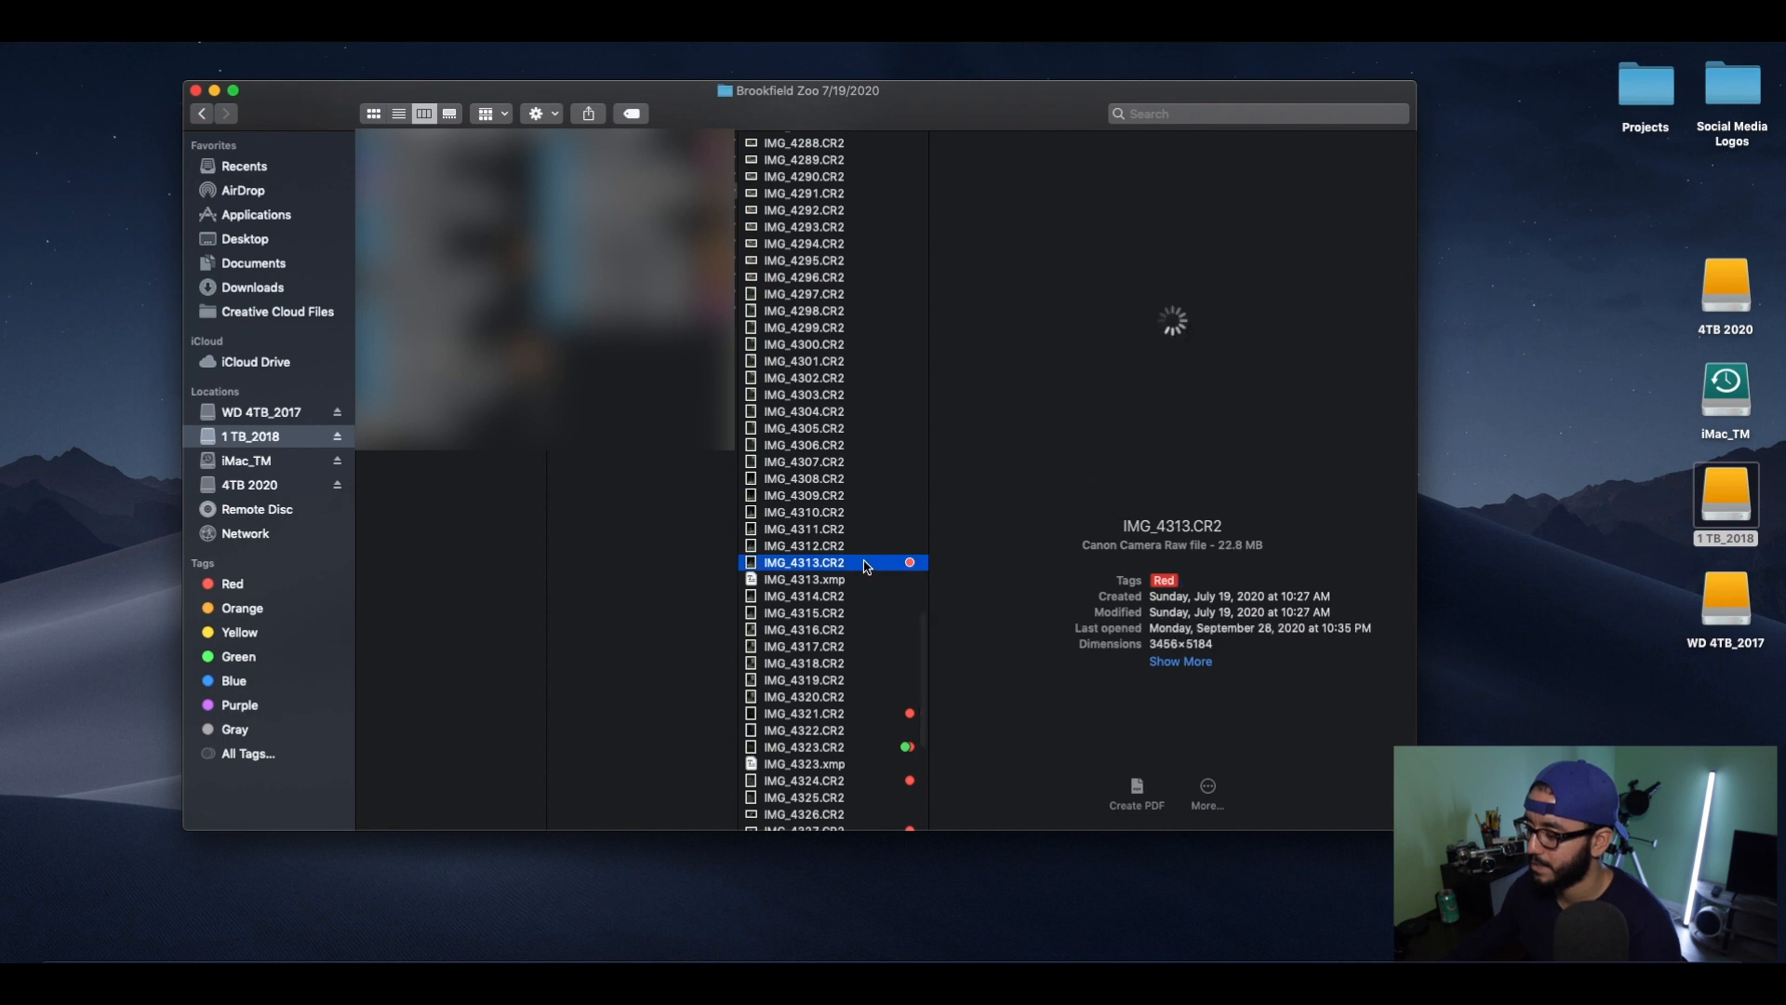
{"action": "scroll", "coordinate": [864, 566], "scroll_direction": "up", "scroll_amount": 10}
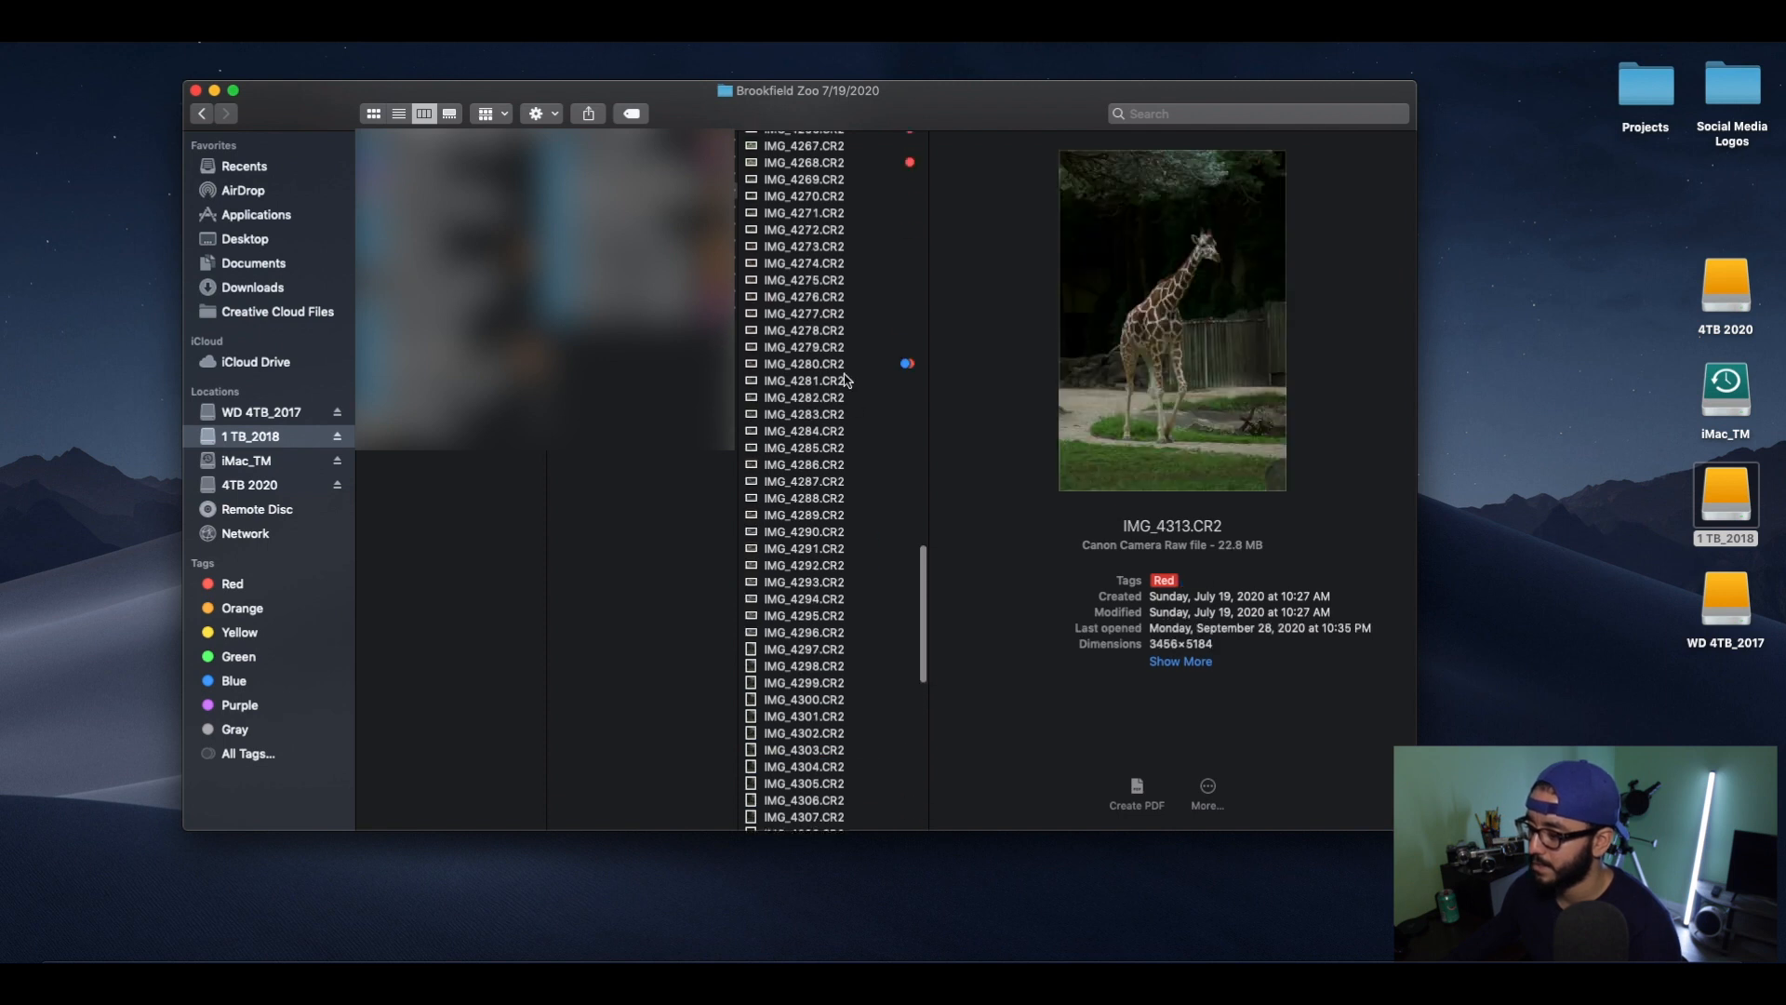
{"action": "left_click", "coordinate": [845, 368]}
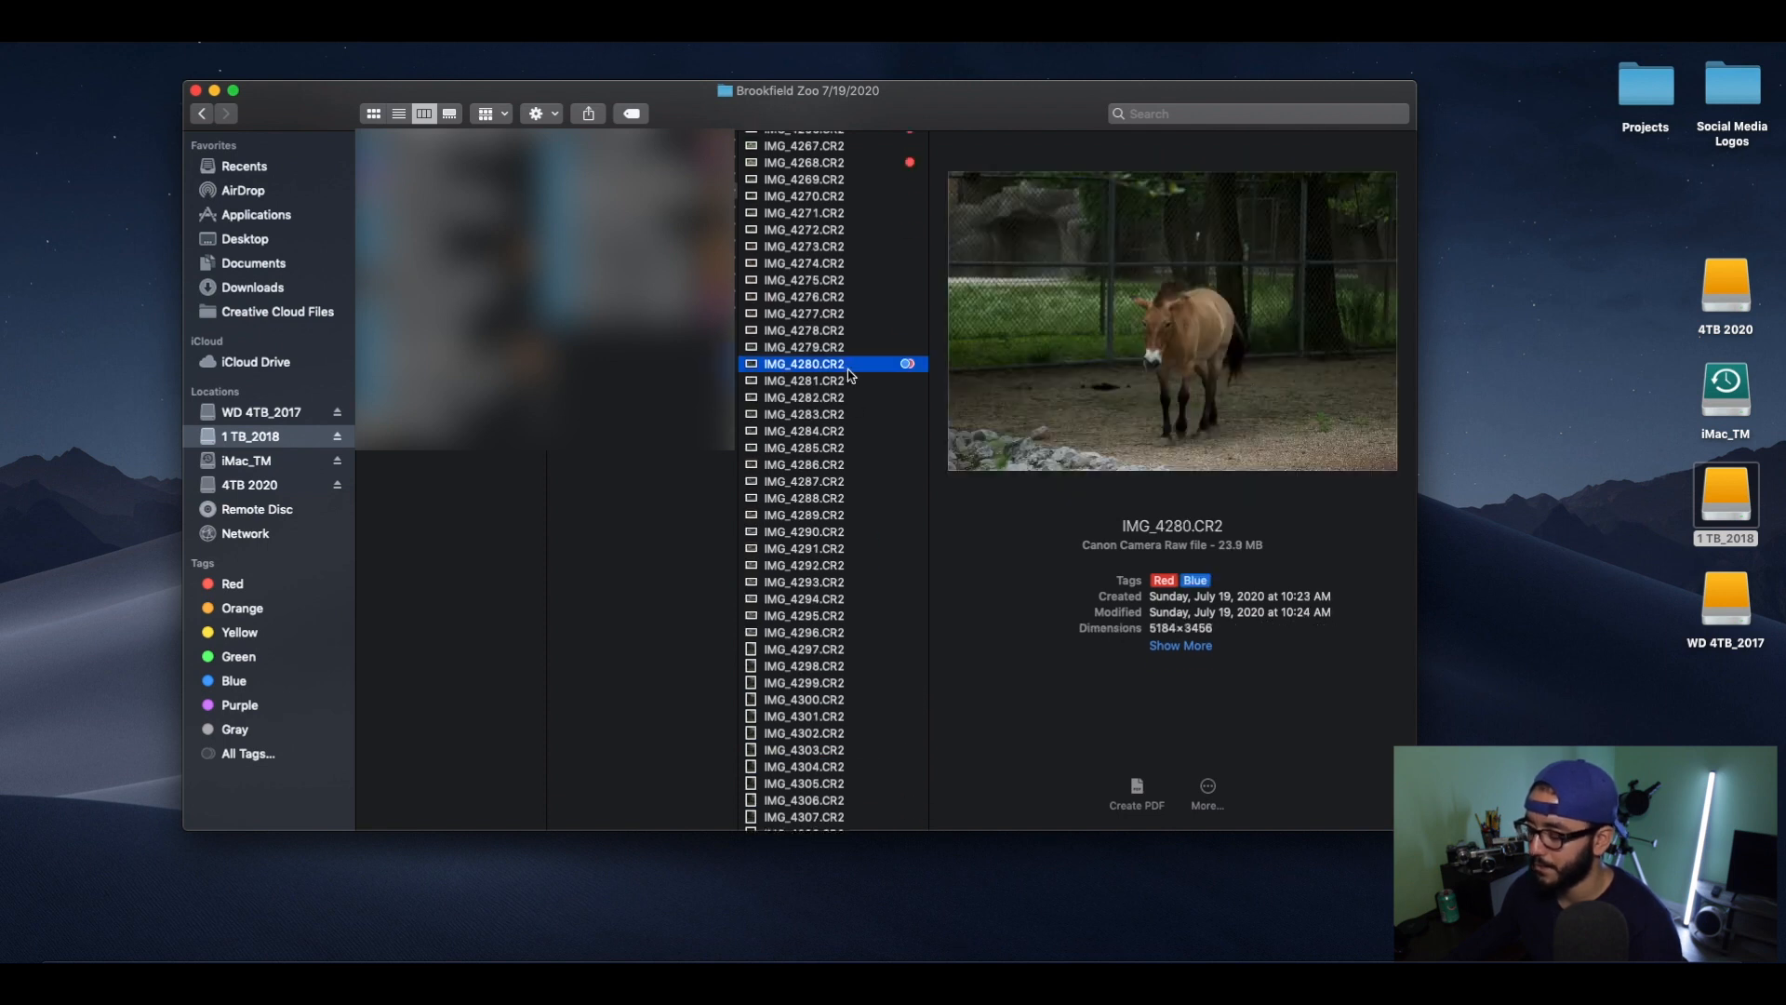
{"action": "right_click", "coordinate": [858, 371]}
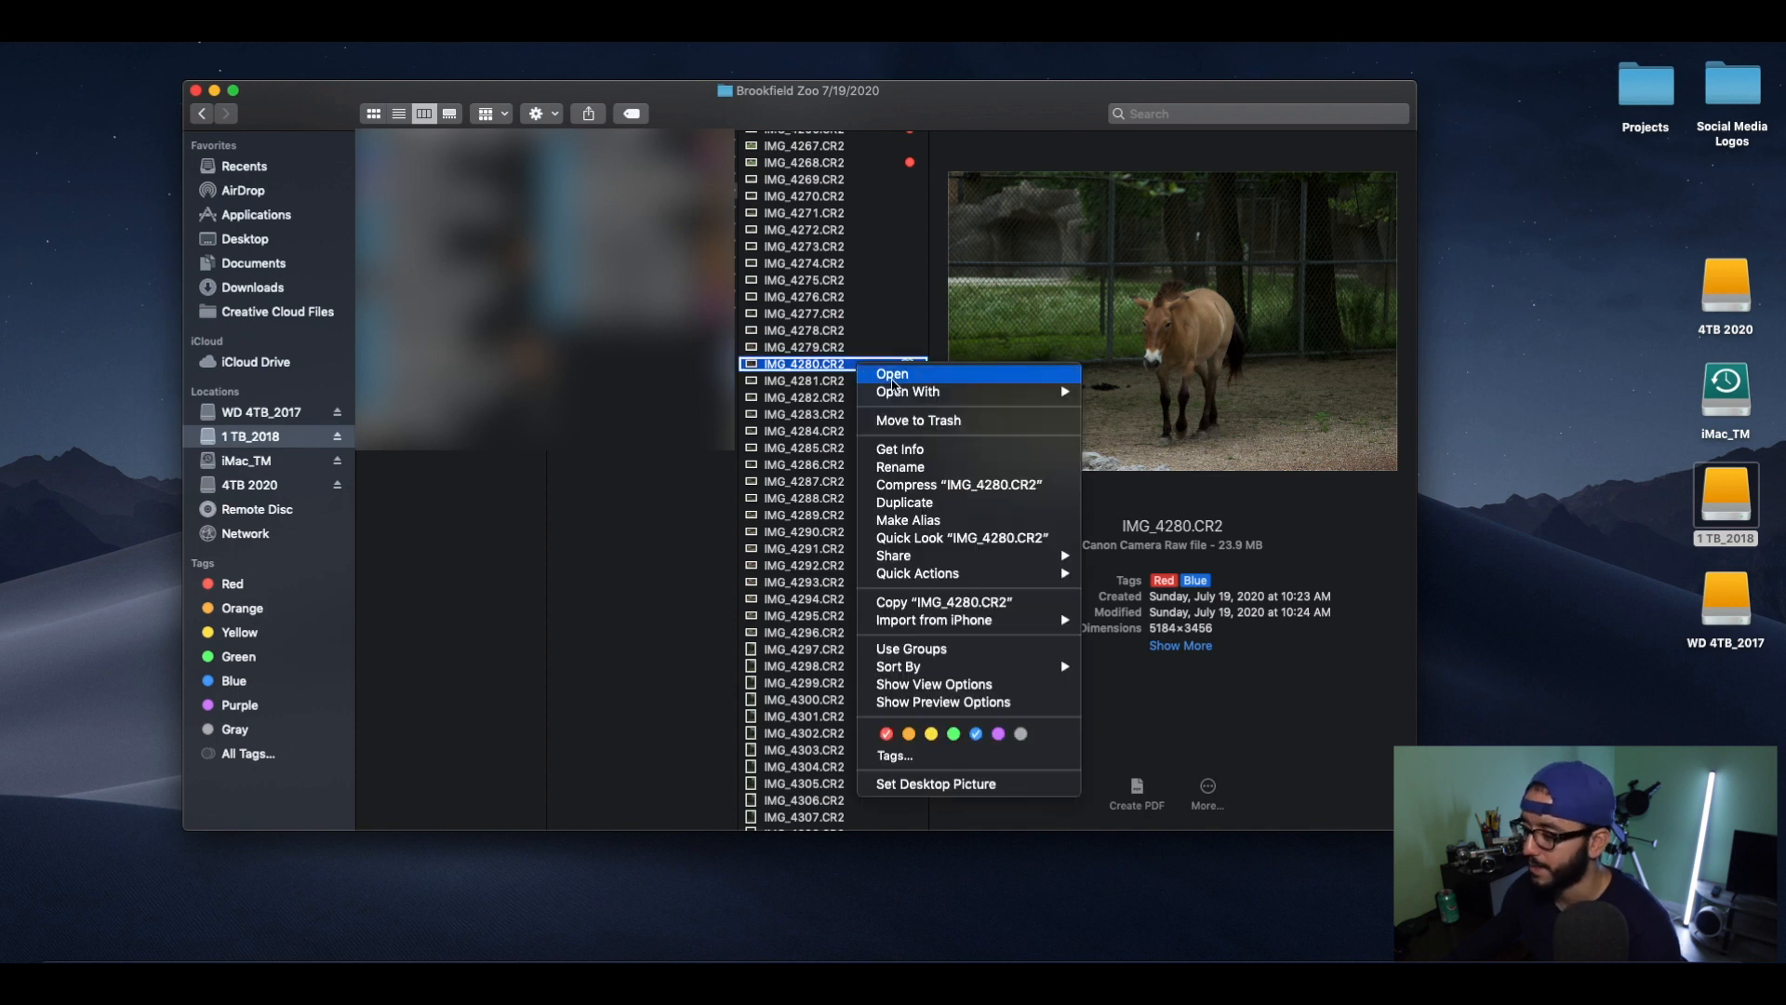
{"action": "mouse_move", "coordinate": [939, 392]}
{"action": "left_click", "coordinate": [1131, 395]}
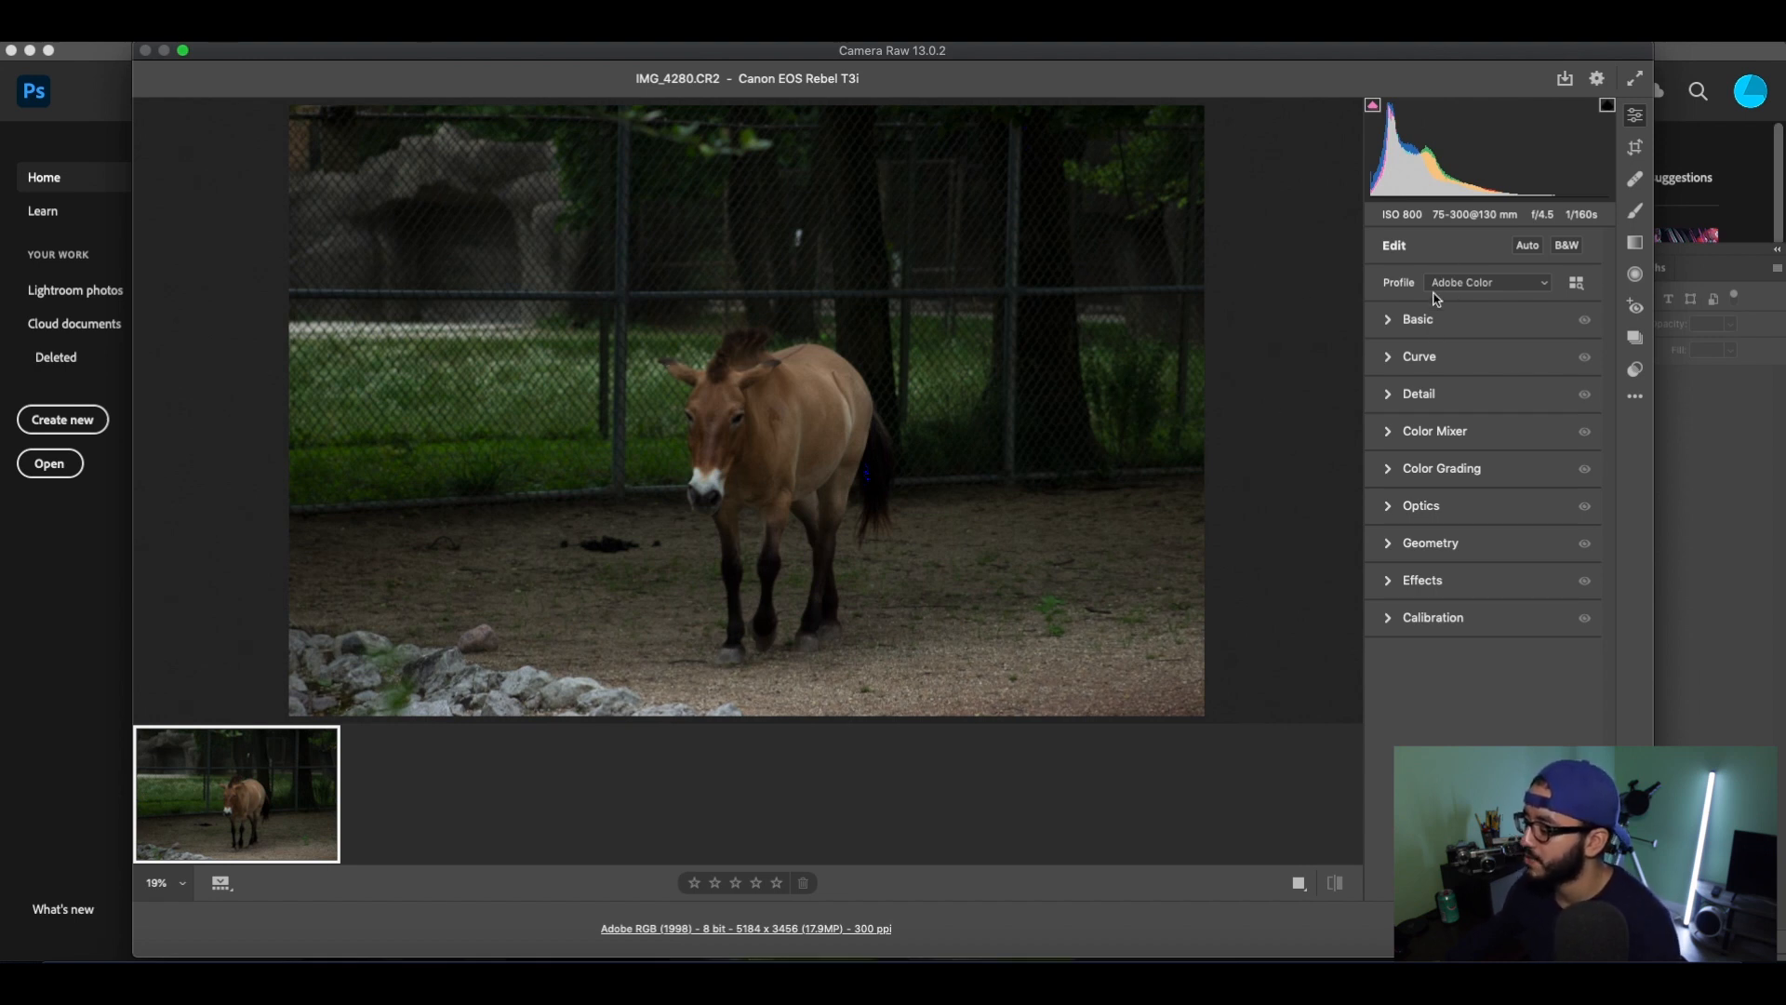
Compare the Auto and As Shot white balance presets in the Basic adjustments, and keep As Shot.
{"action": "left_click", "coordinate": [1389, 321]}
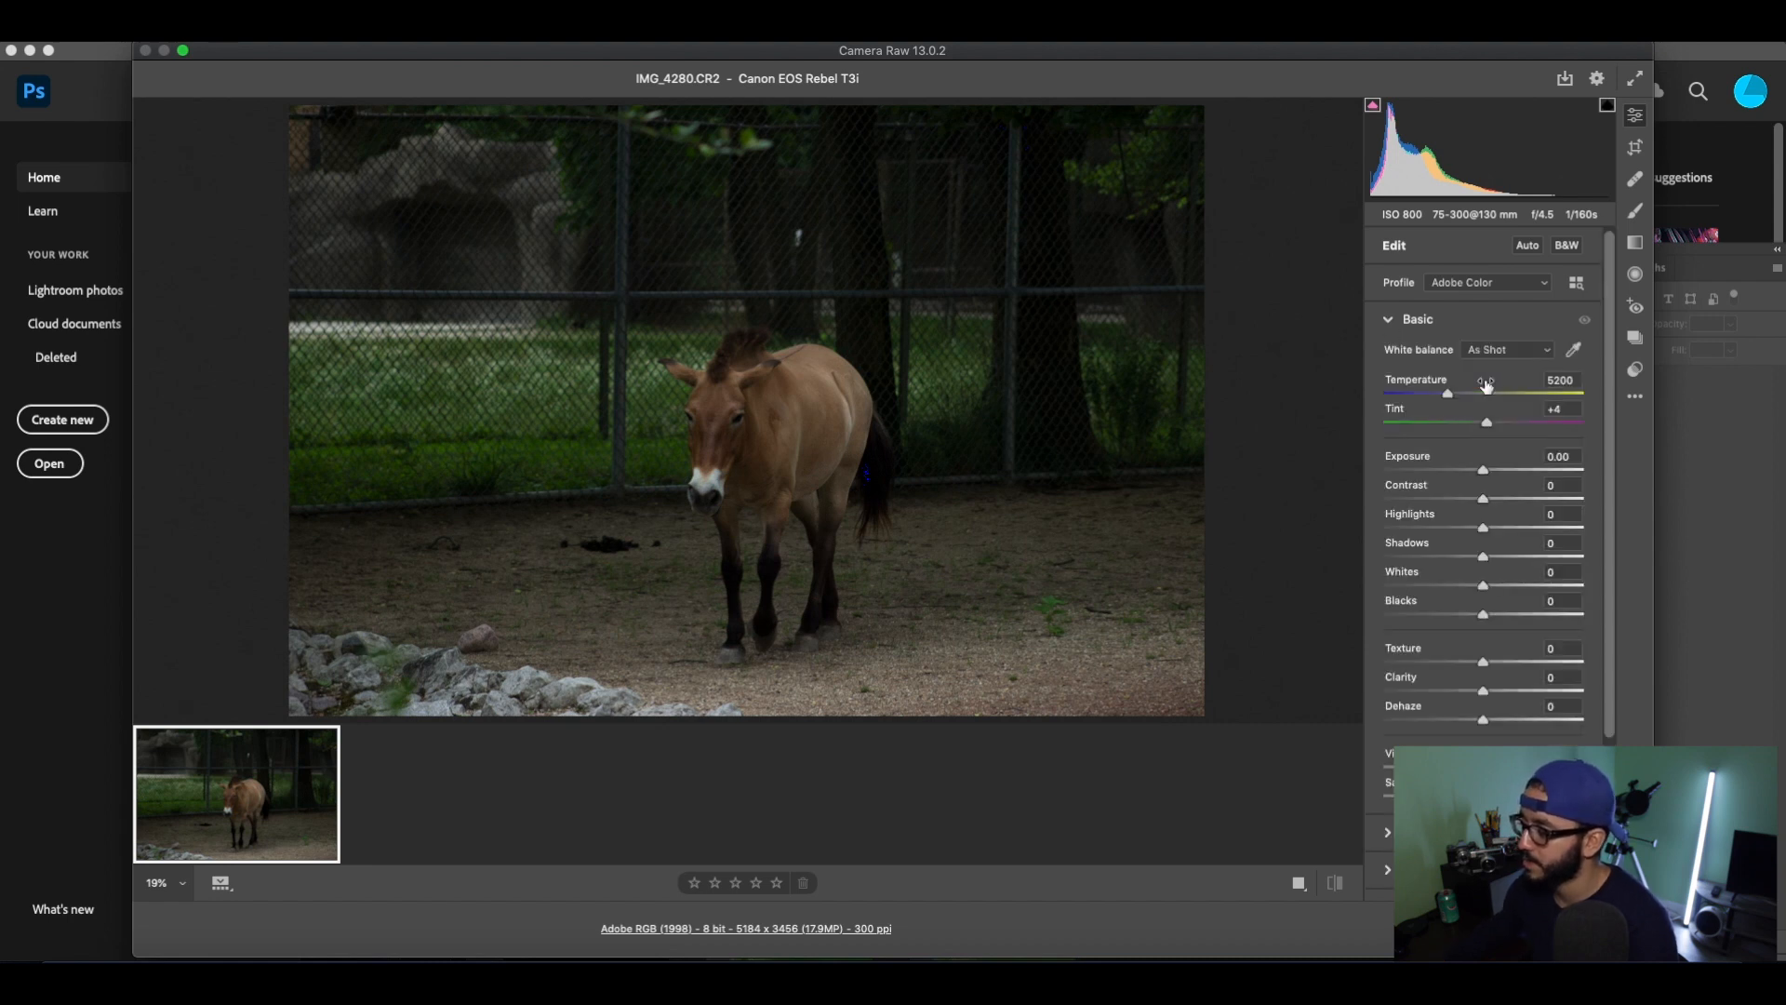
{"action": "left_click", "coordinate": [1490, 351]}
{"action": "left_click", "coordinate": [1486, 365]}
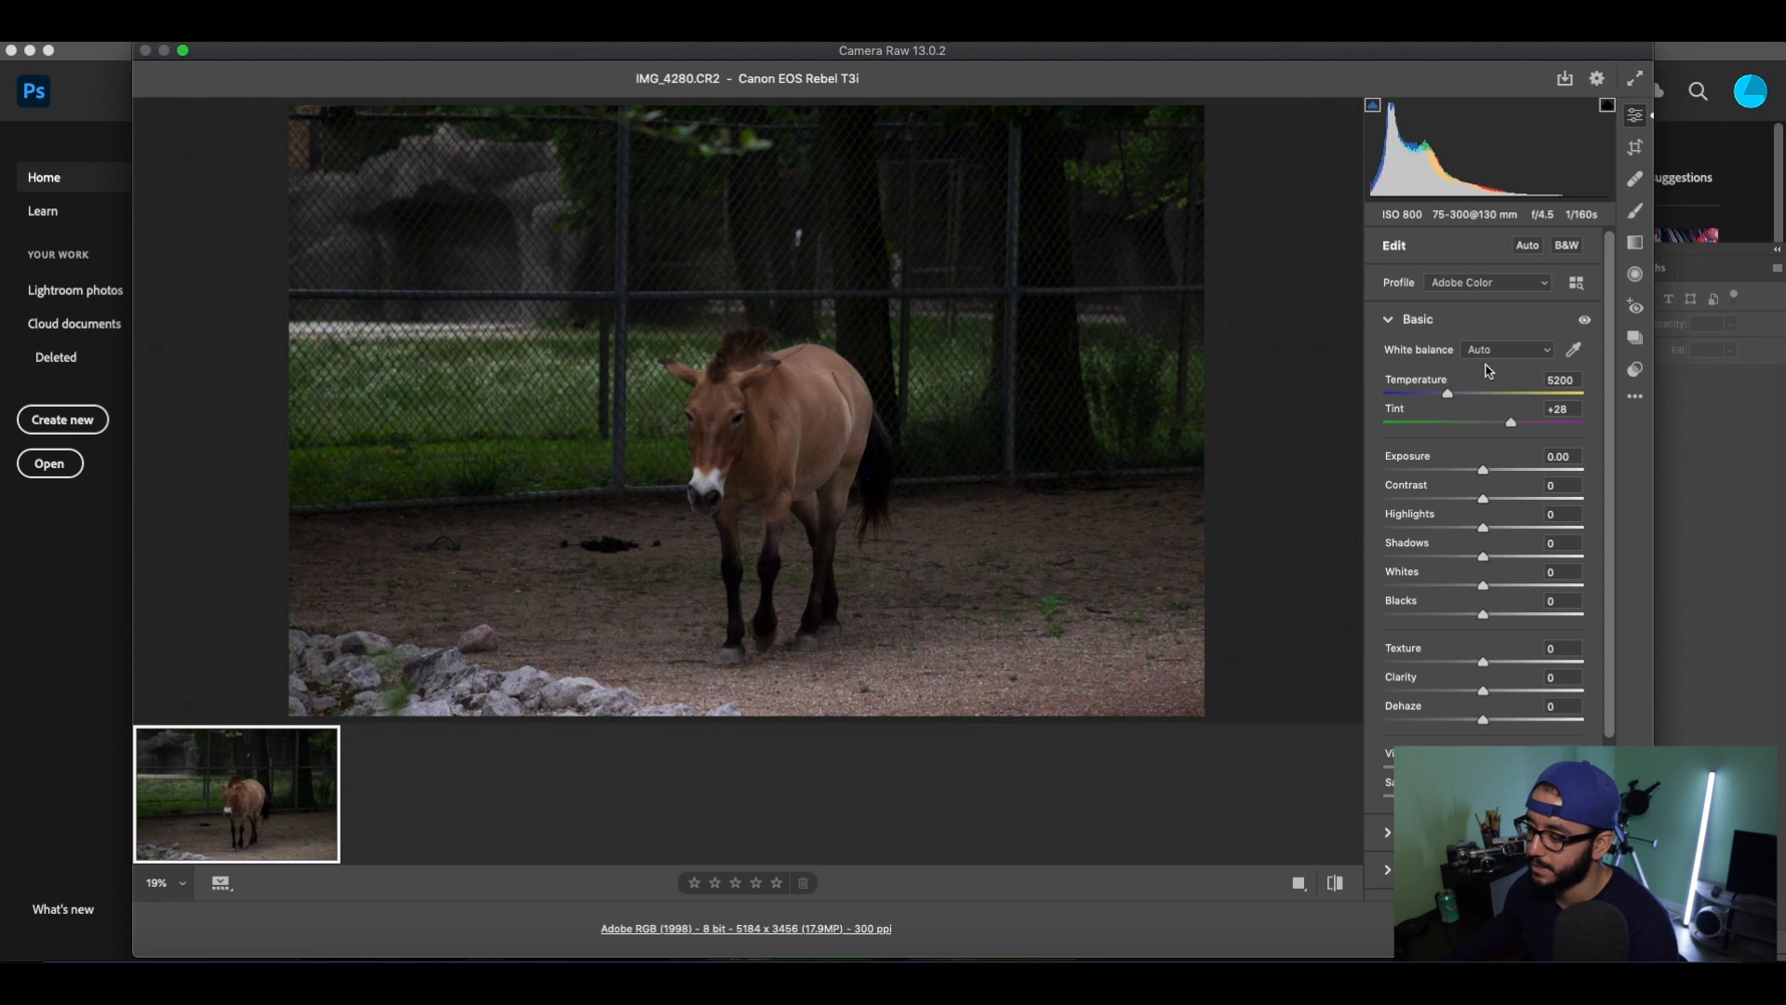
{"action": "left_click", "coordinate": [1493, 351]}
{"action": "left_click", "coordinate": [1493, 334]}
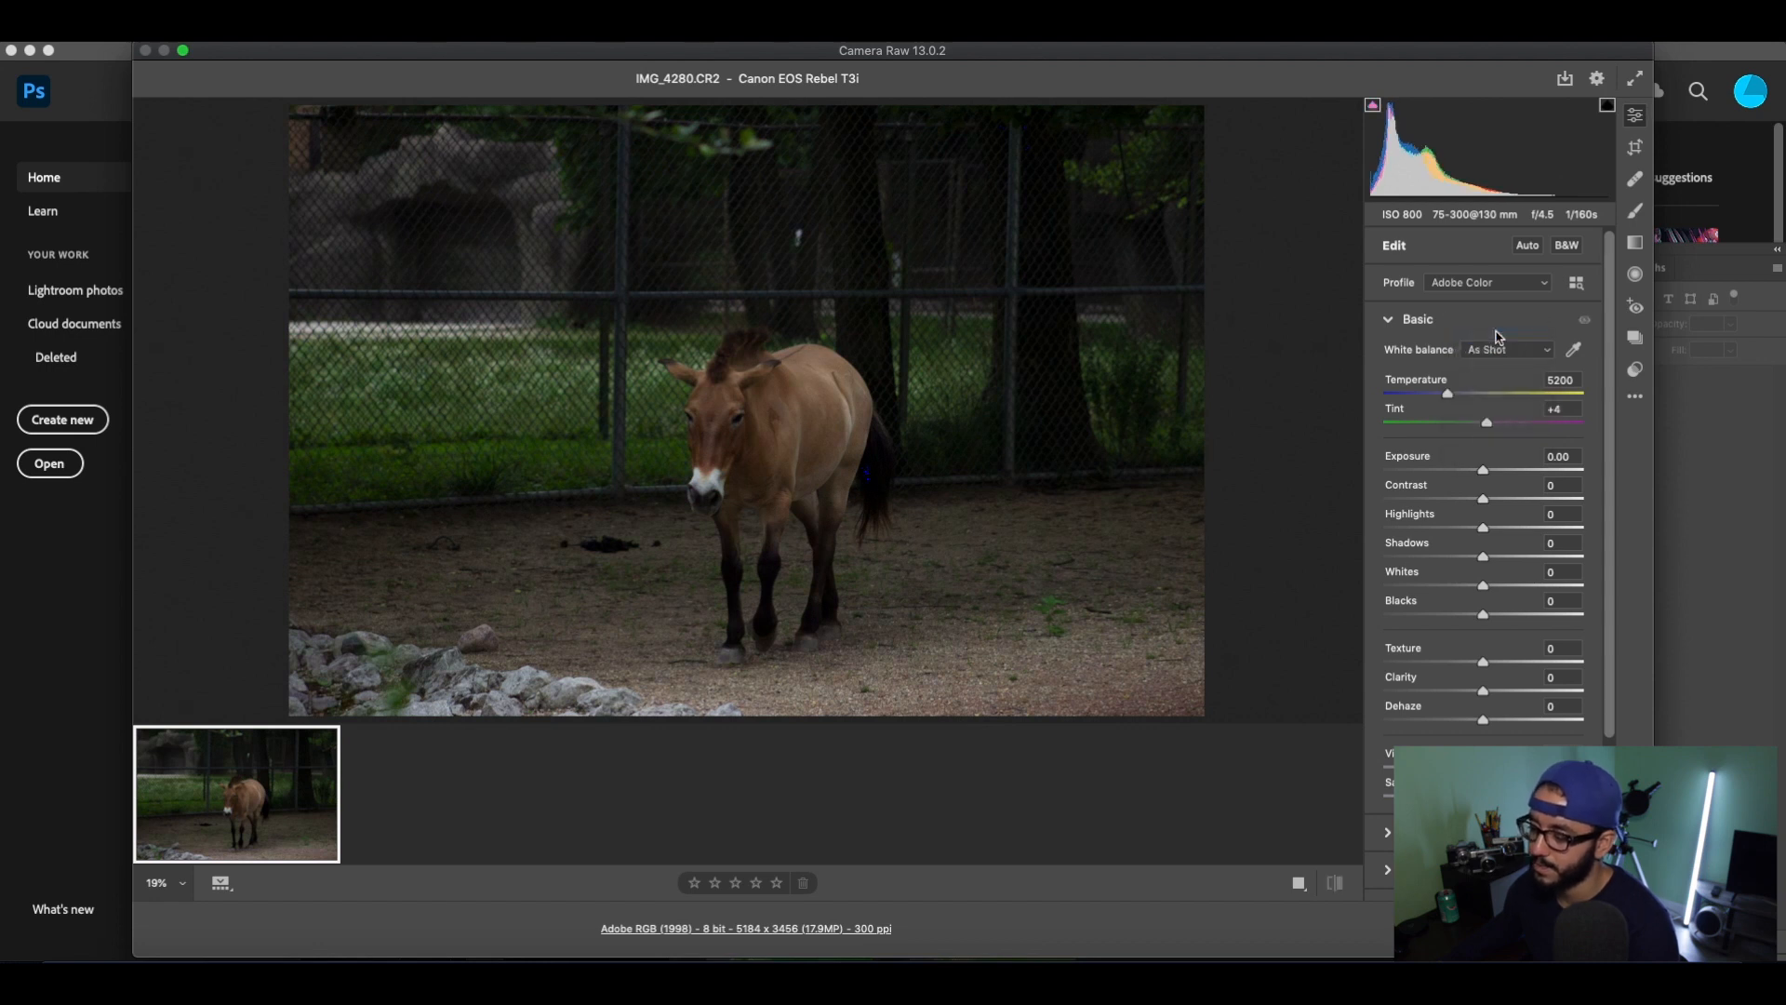
{"action": "left_click", "coordinate": [1500, 361]}
{"action": "left_click", "coordinate": [1498, 366]}
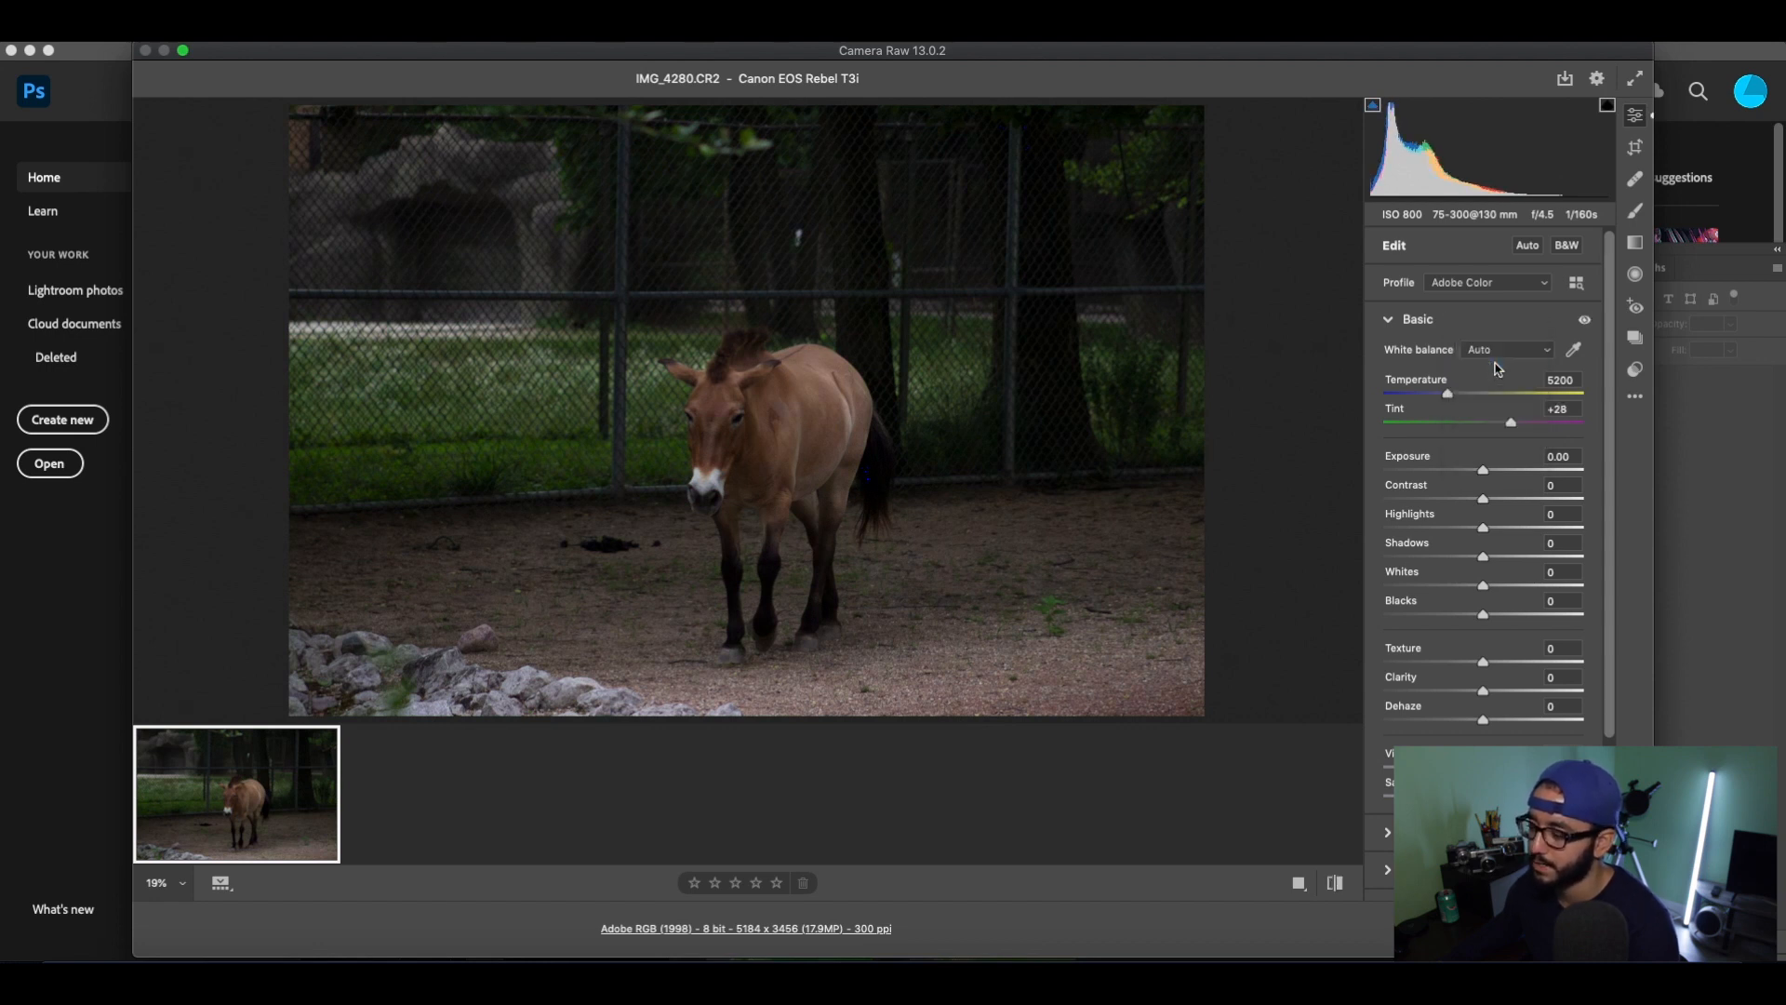
{"action": "left_click", "coordinate": [1499, 354]}
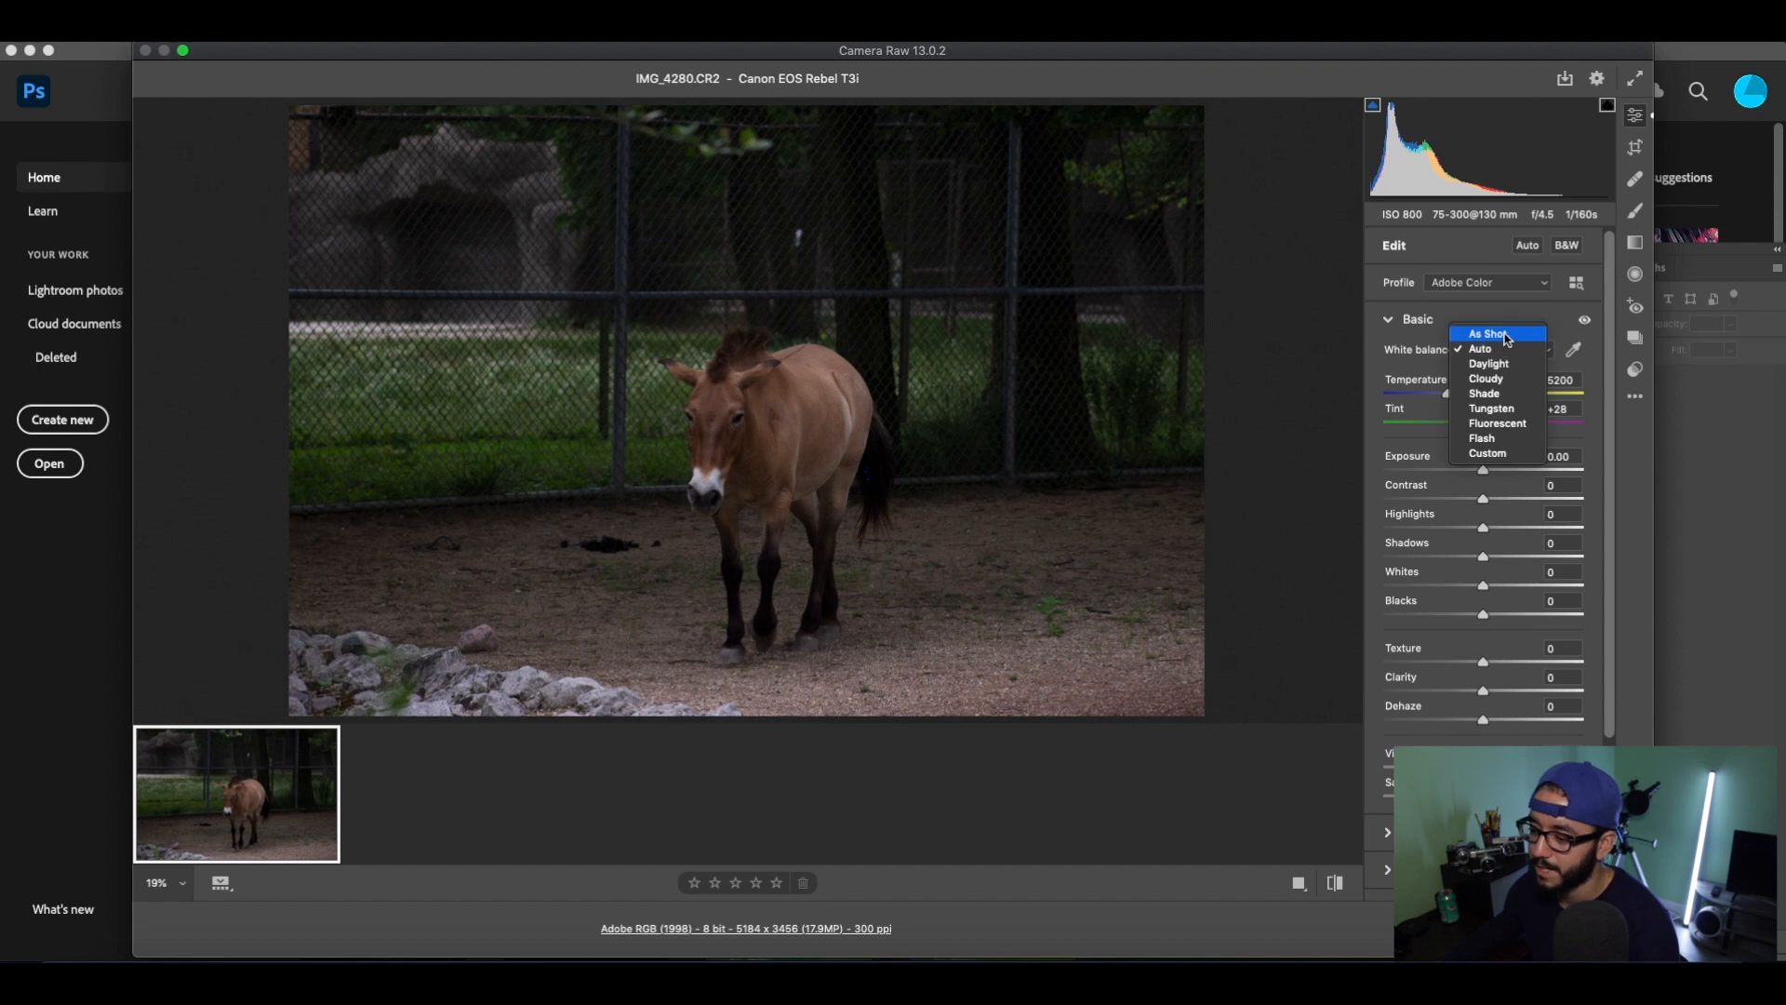
{"action": "left_click", "coordinate": [1507, 336]}
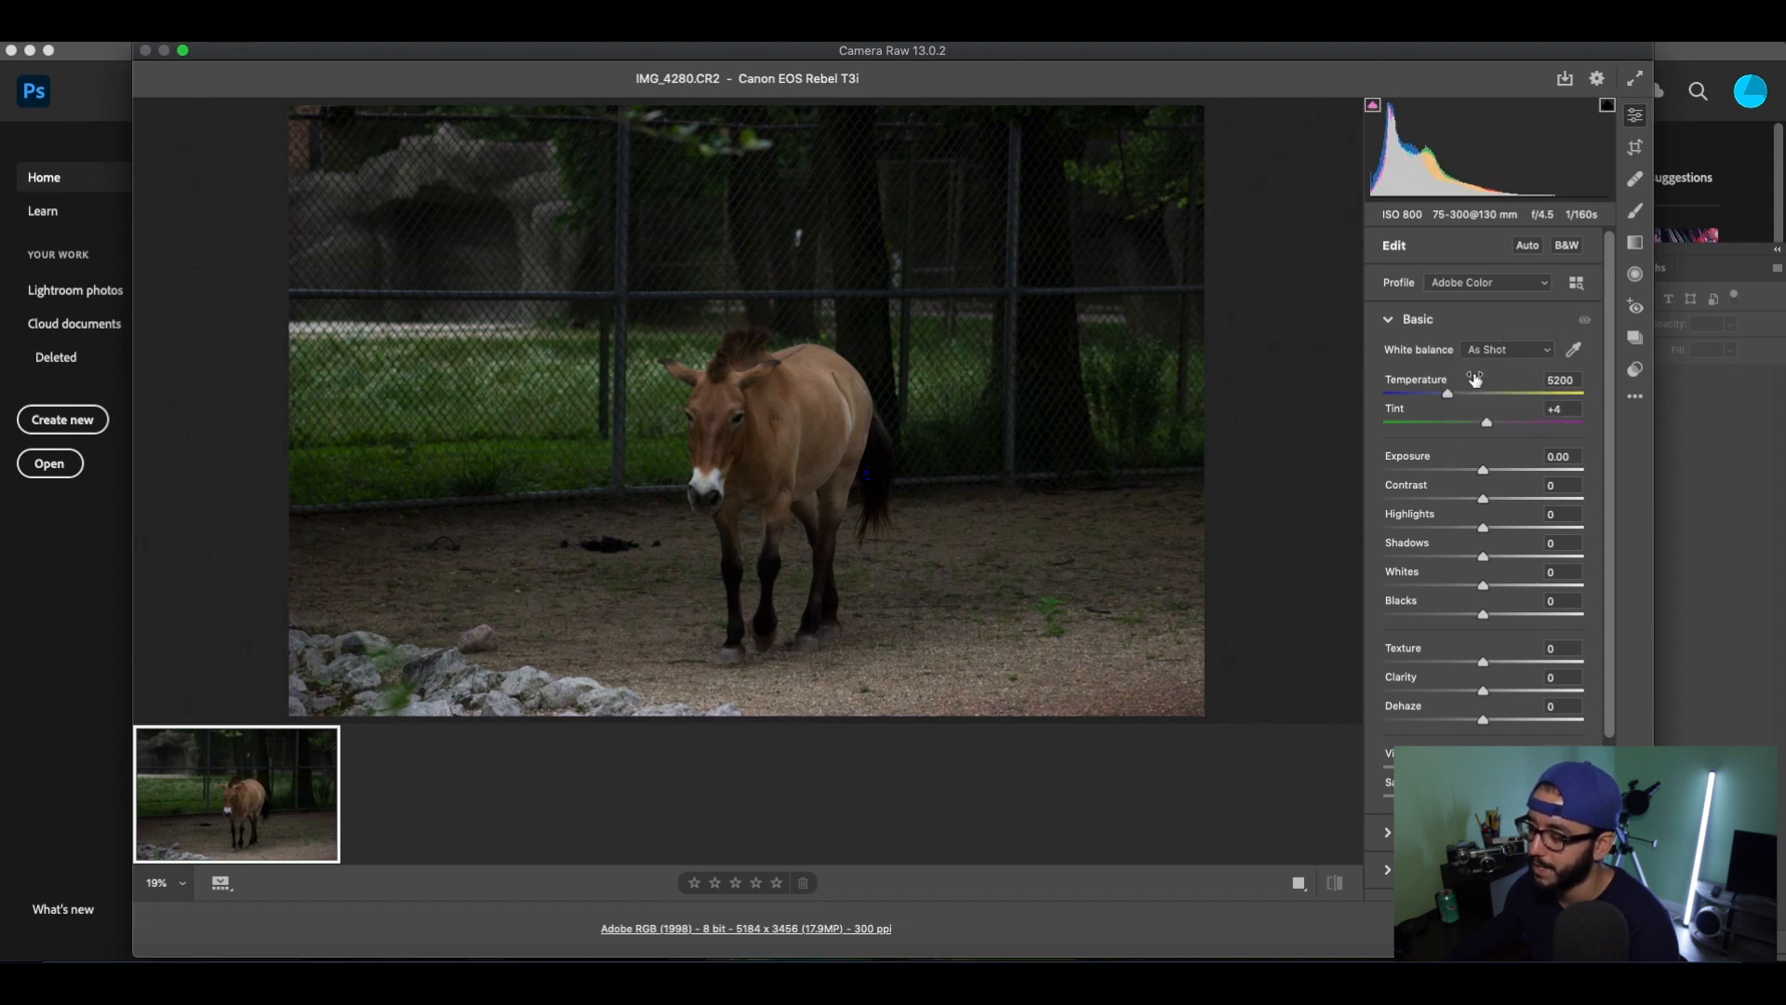
{"action": "left_click", "coordinate": [1484, 361]}
{"action": "left_click", "coordinate": [1484, 366]}
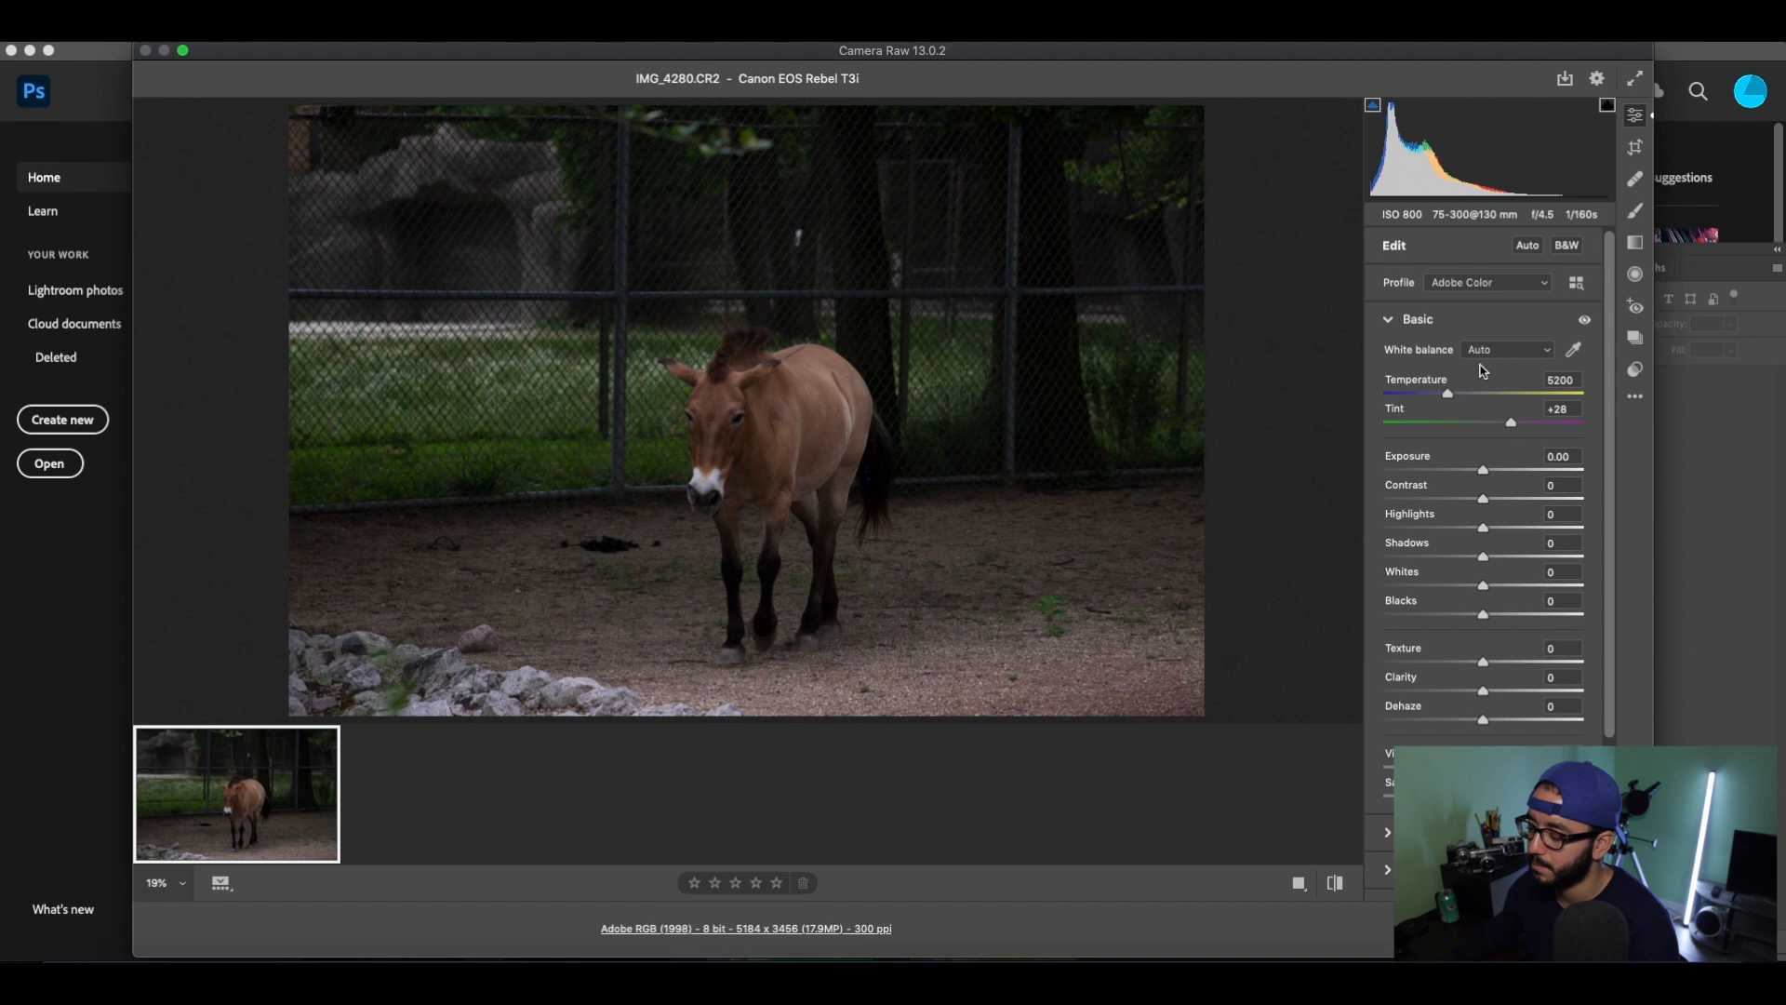
{"action": "left_click", "coordinate": [1487, 351]}
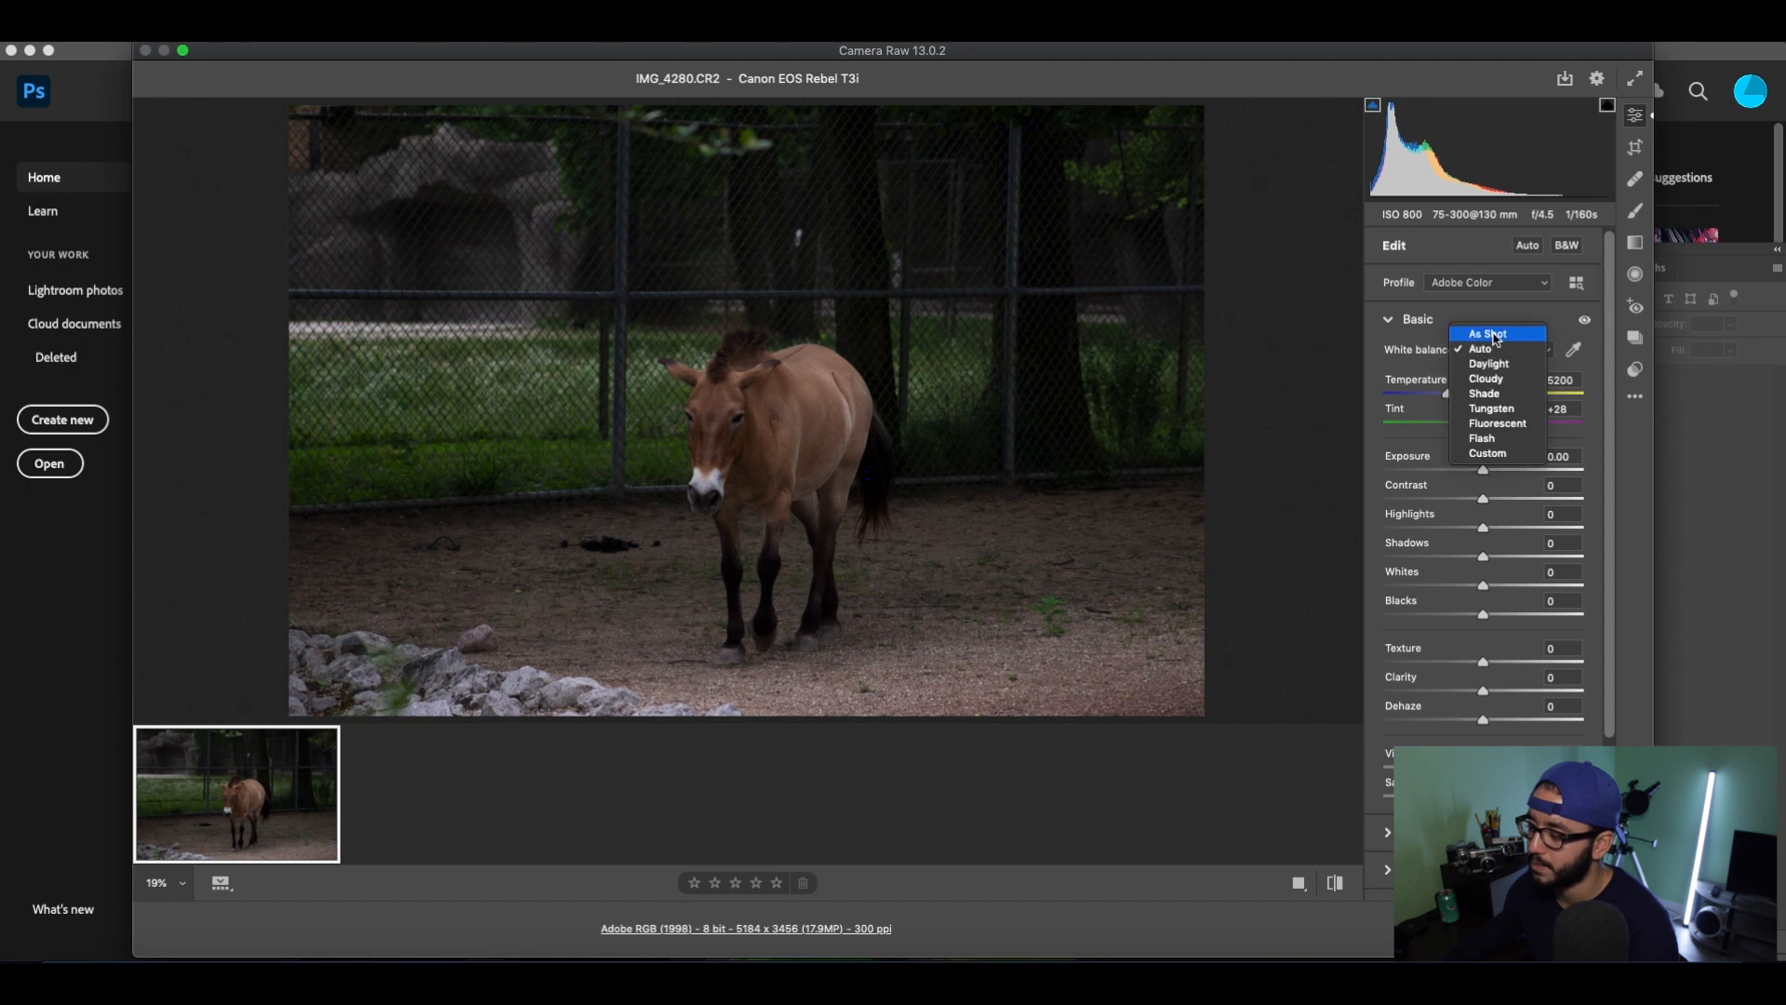
{"action": "left_click", "coordinate": [1494, 335]}
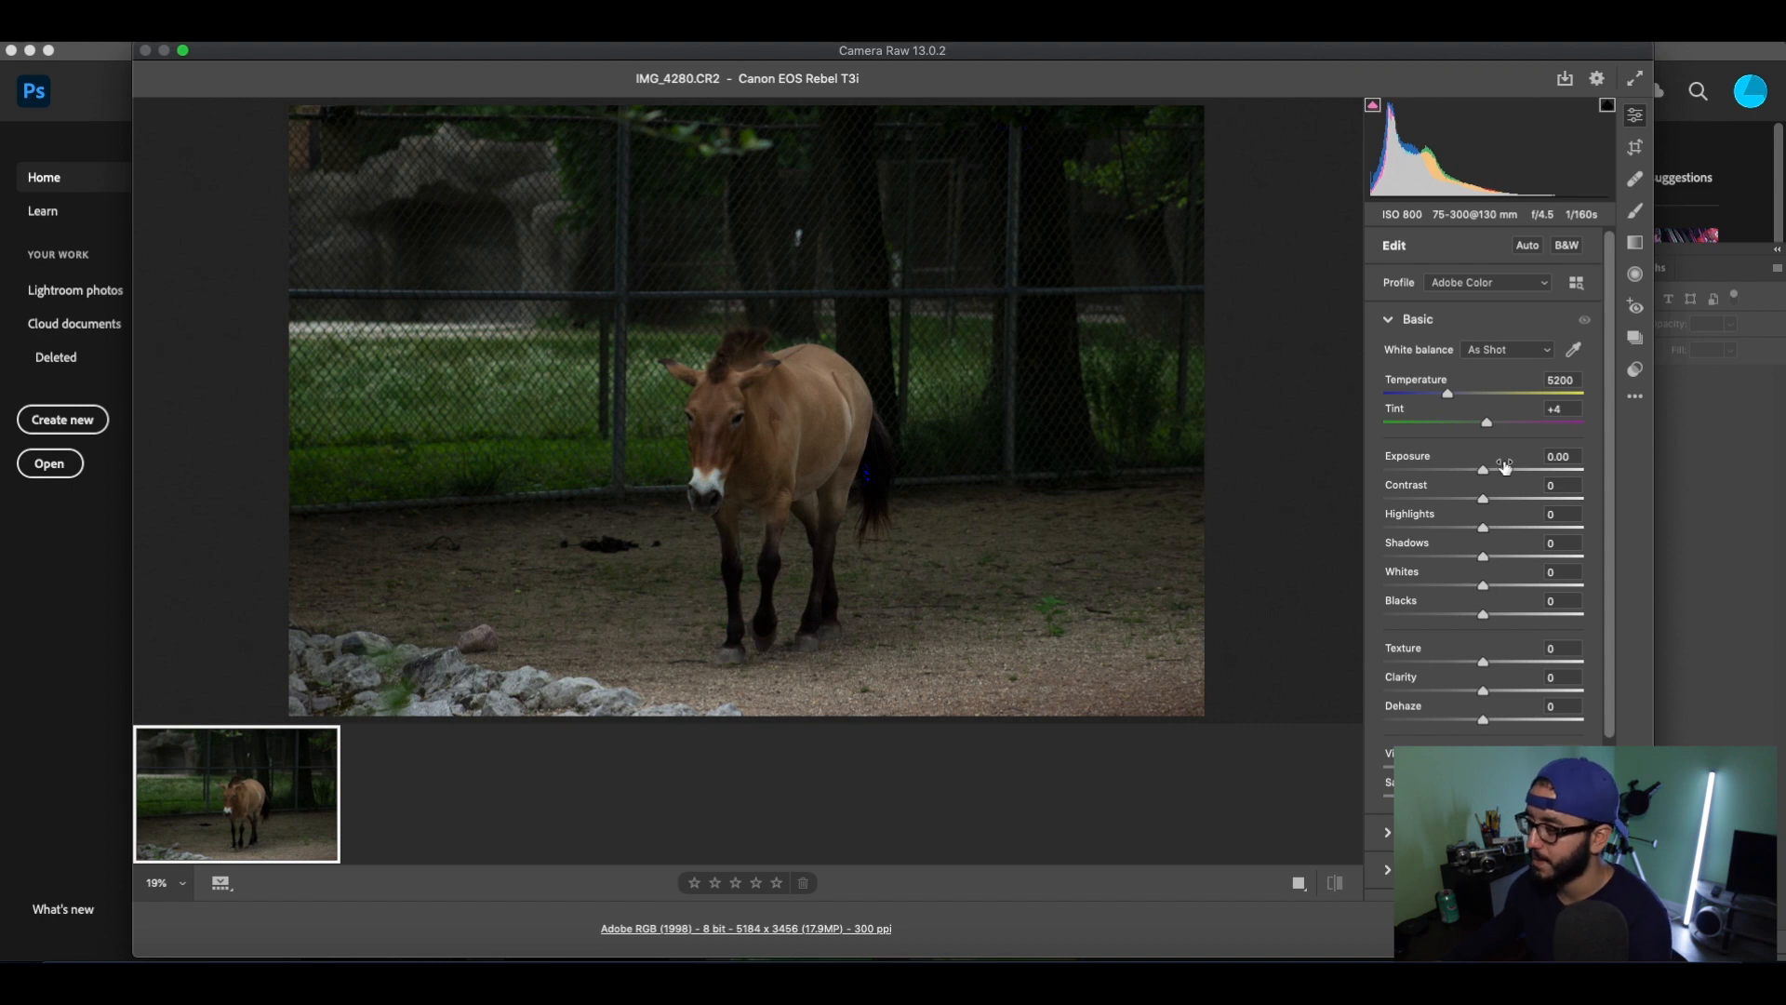
Toggle the highlight and shadow clipping warnings to check the horse photo for clipped areas.
{"action": "key", "text": "o"}
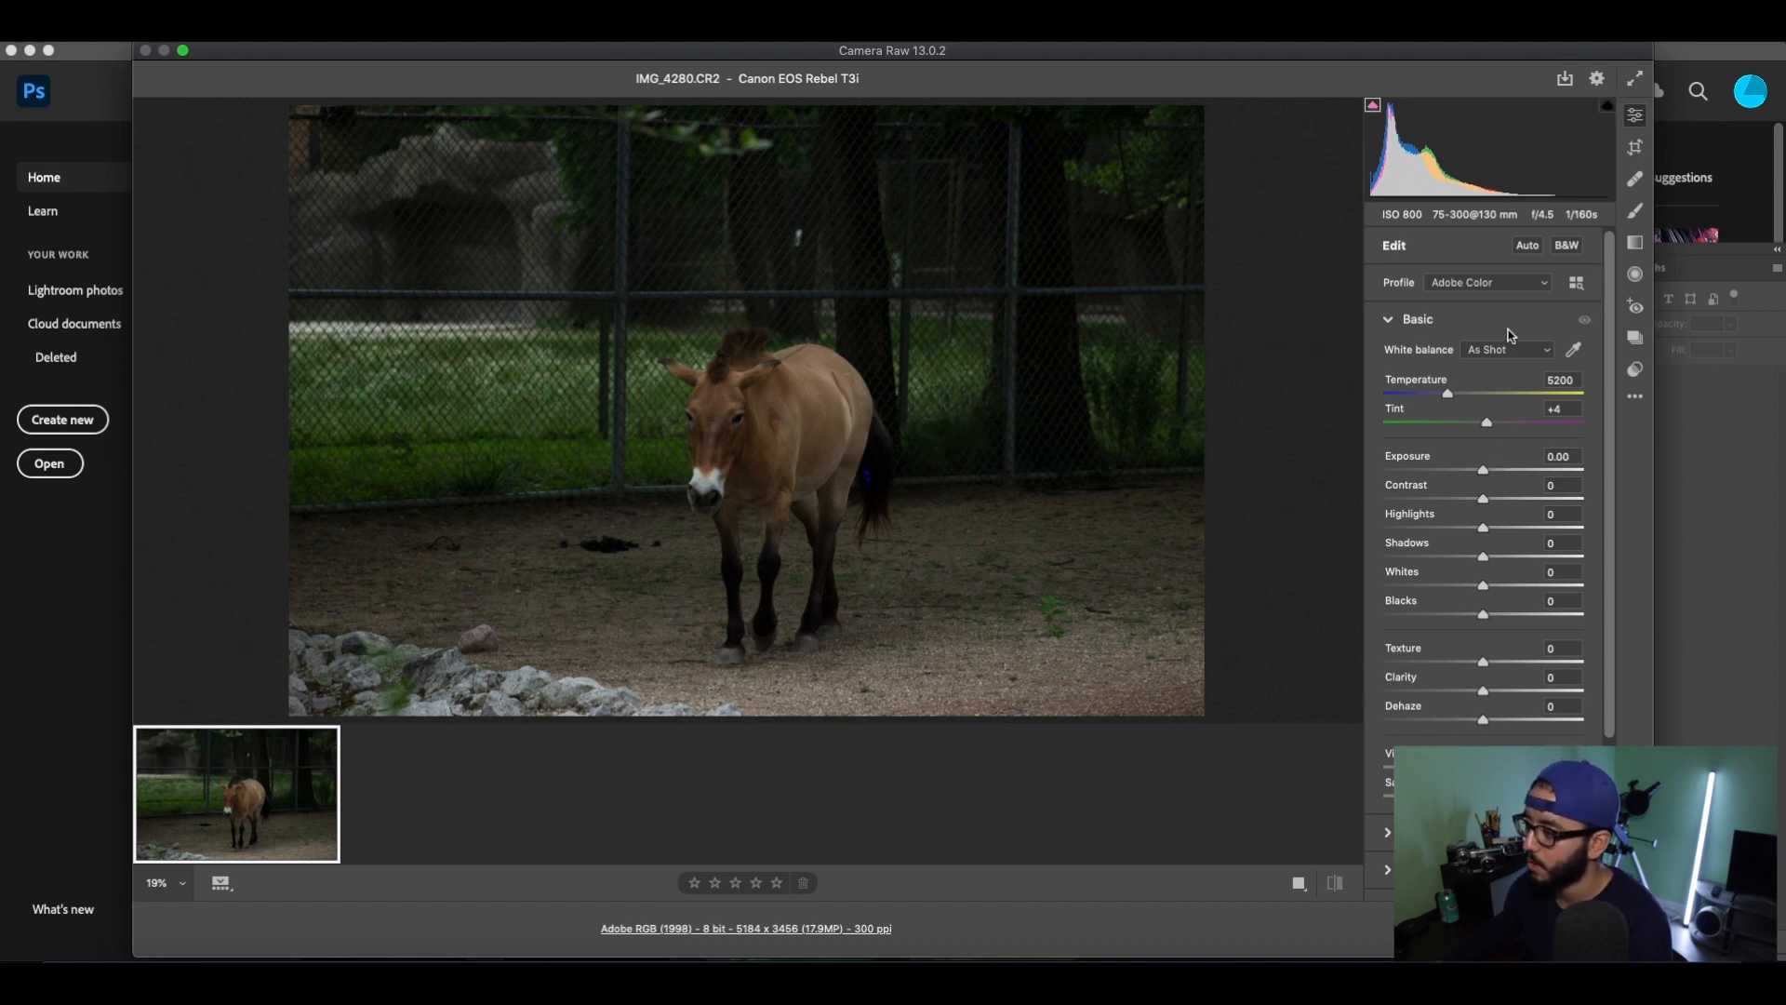
{"action": "key", "text": "u"}
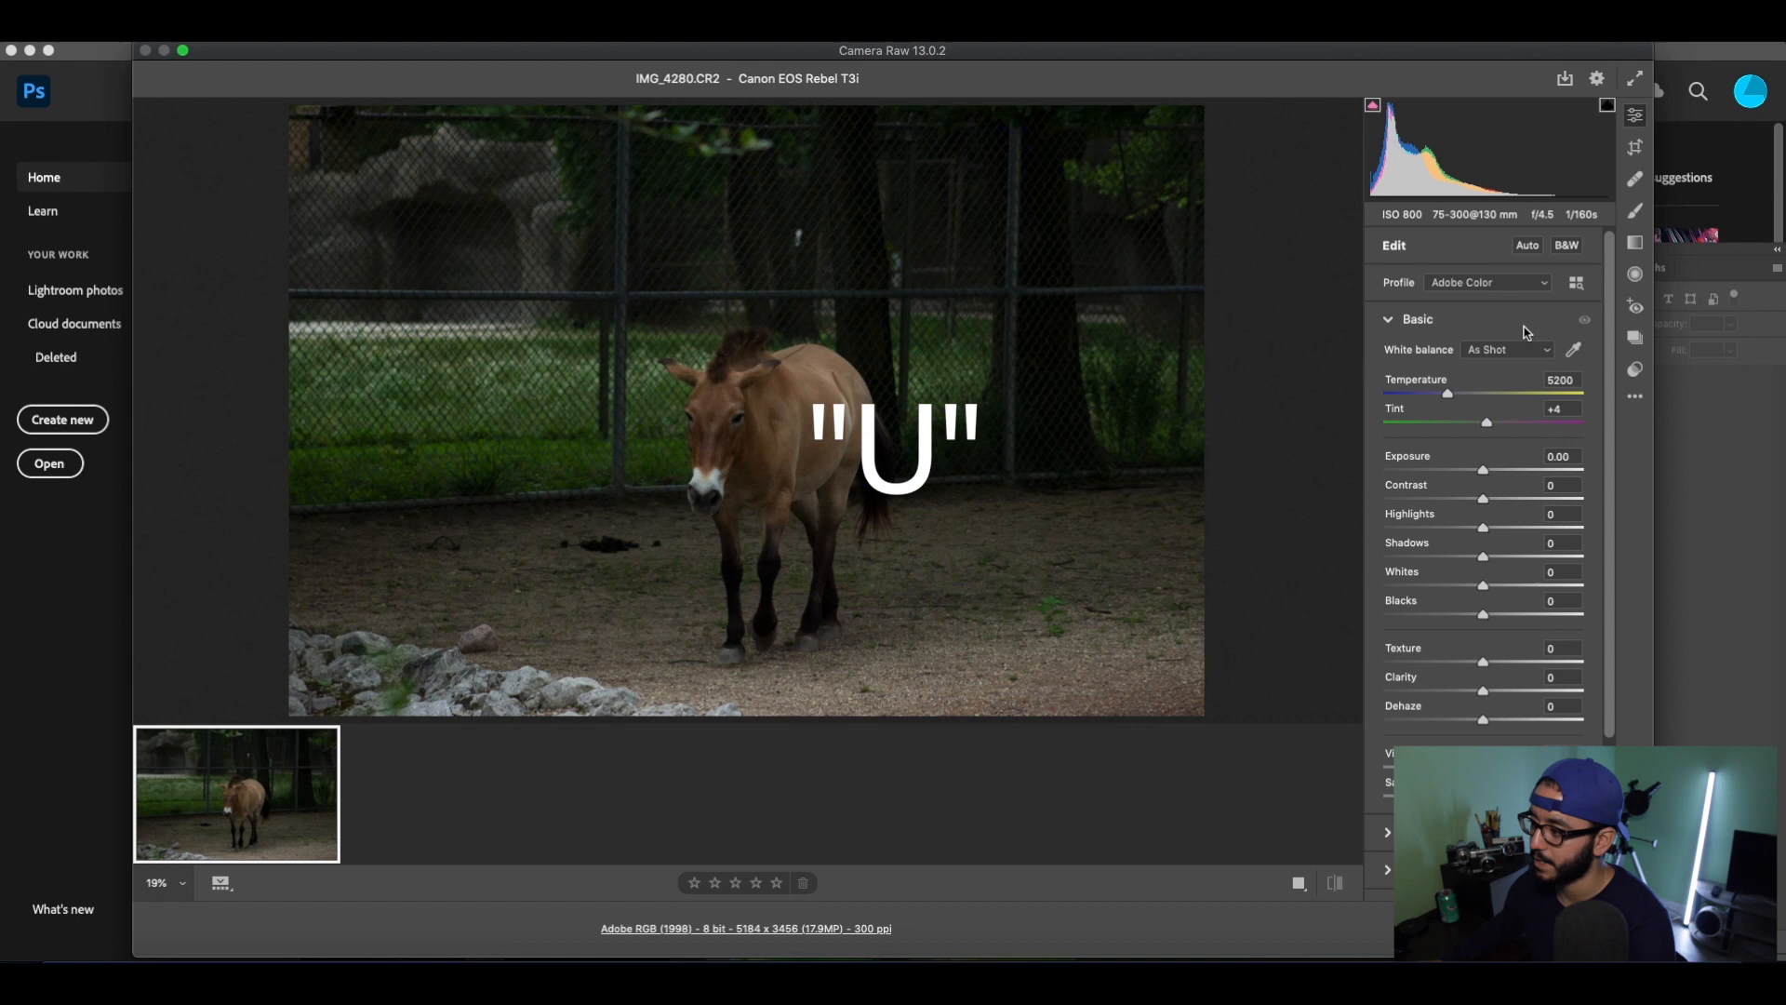
{"action": "key", "text": "u"}
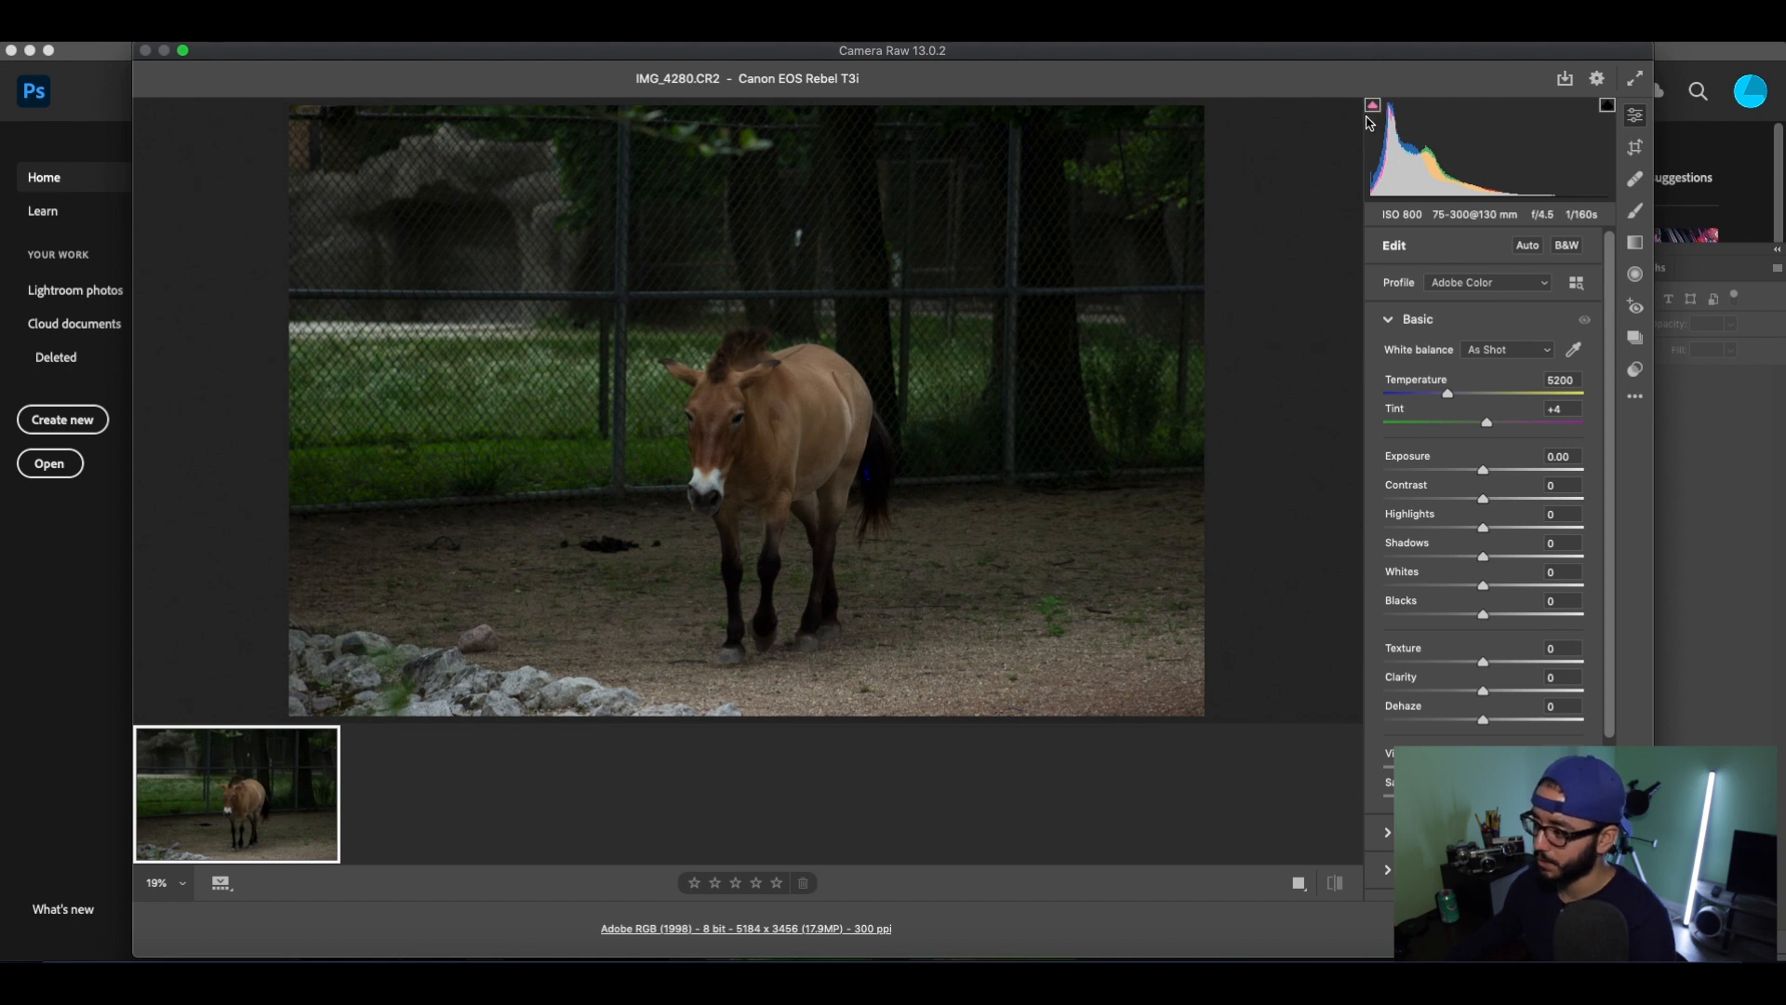
{"action": "left_click", "coordinate": [1374, 108]}
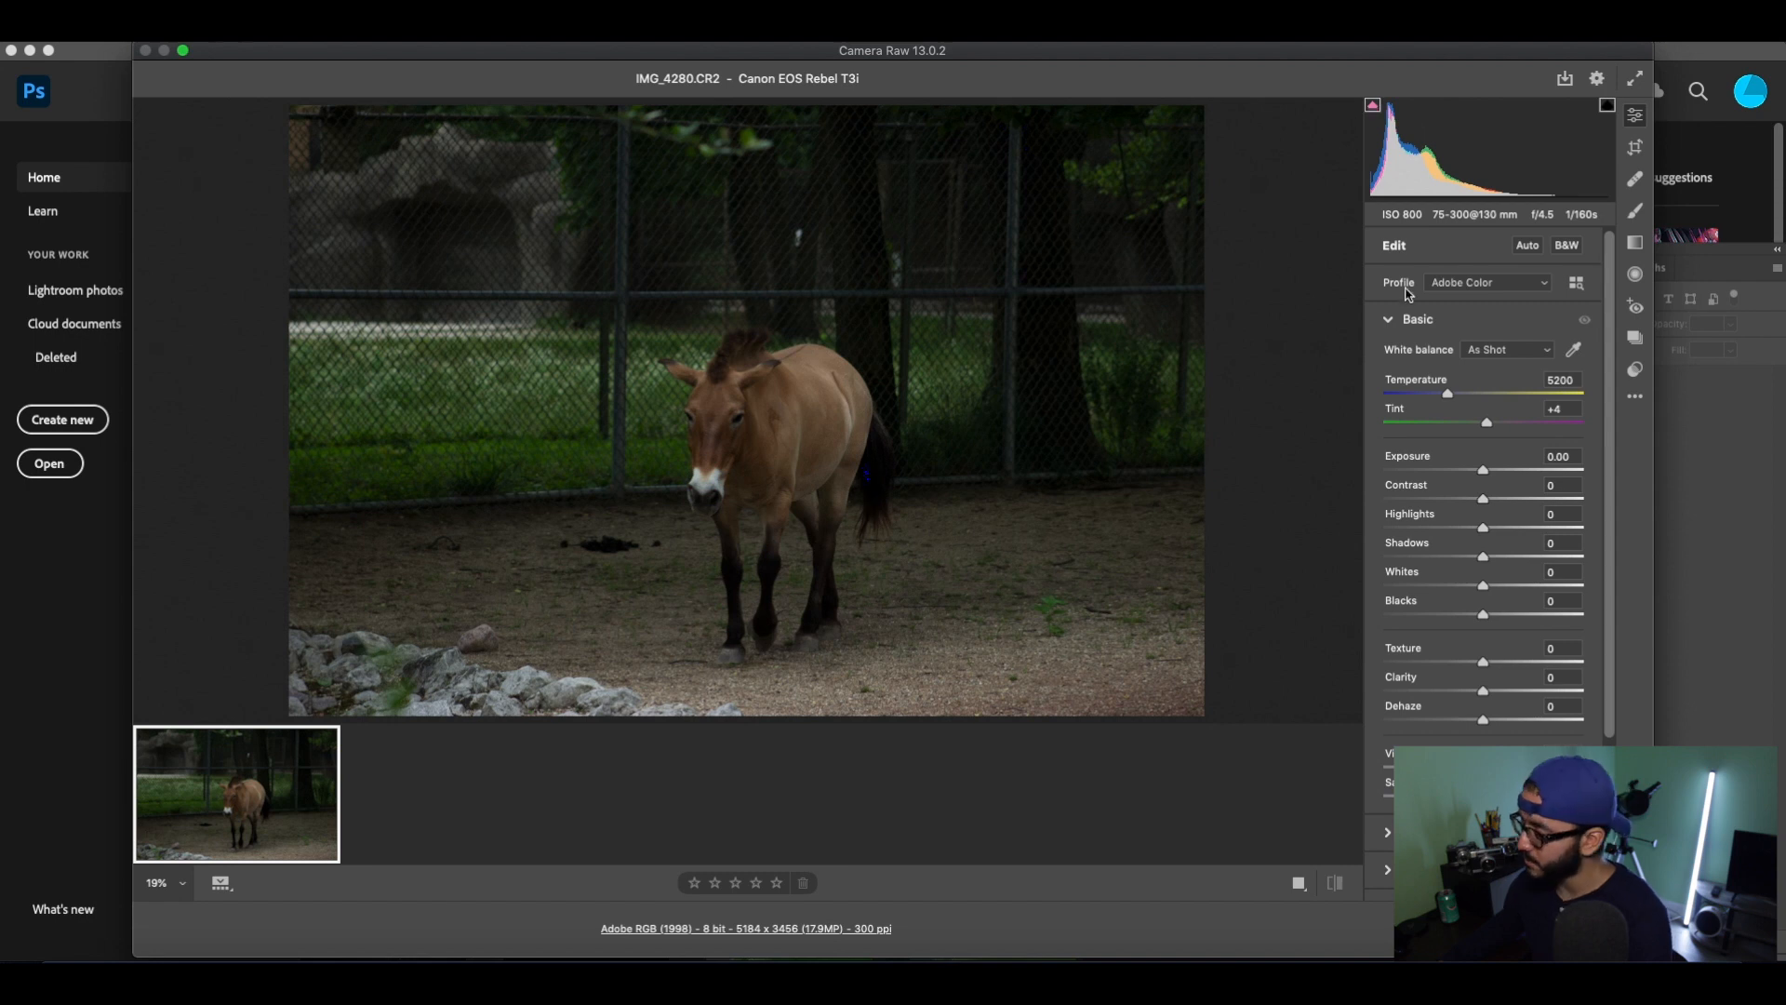
{"action": "left_click", "coordinate": [1607, 105]}
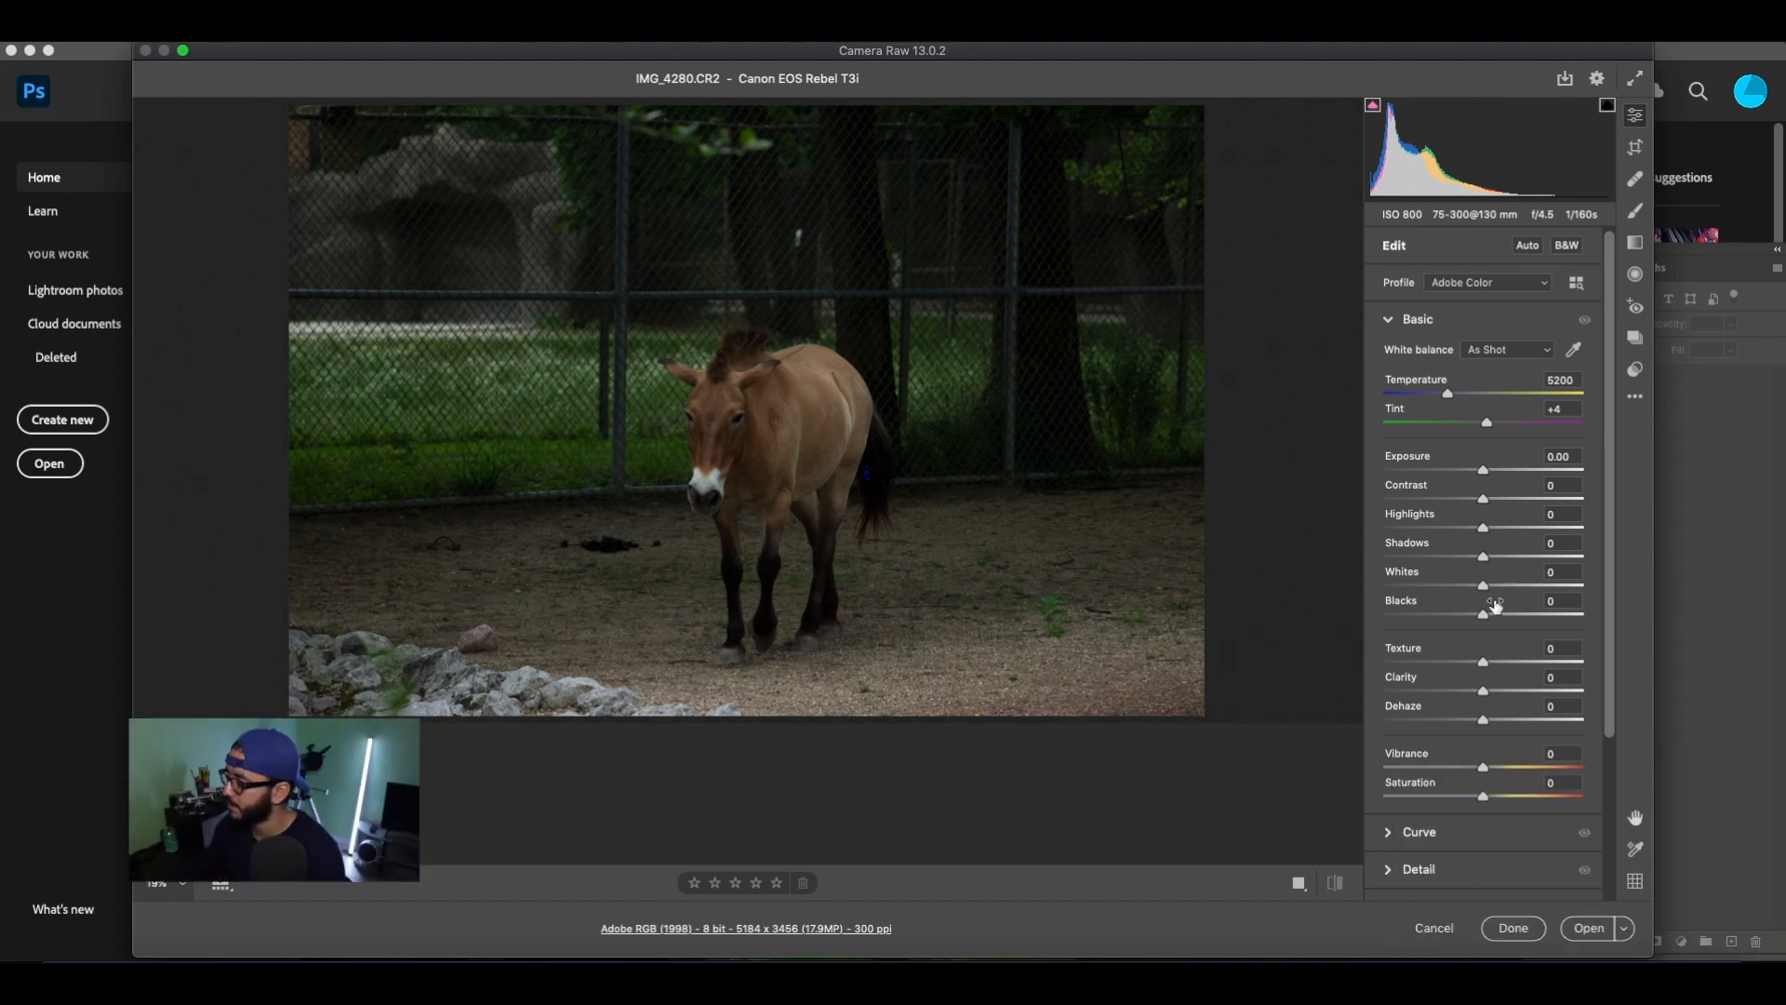
Set the photo's Highlights to -5, Shadows to +54, Whites to -6 and Blacks to +70.
{"action": "mouse_move", "coordinate": [1486, 530]}
{"action": "left_mouse_down"}
{"action": "mouse_move", "coordinate": [1411, 530]}
{"action": "mouse_move", "coordinate": [1534, 538]}
{"action": "mouse_move", "coordinate": [1384, 539]}
{"action": "mouse_move", "coordinate": [1491, 544]}
{"action": "left_mouse_up"}
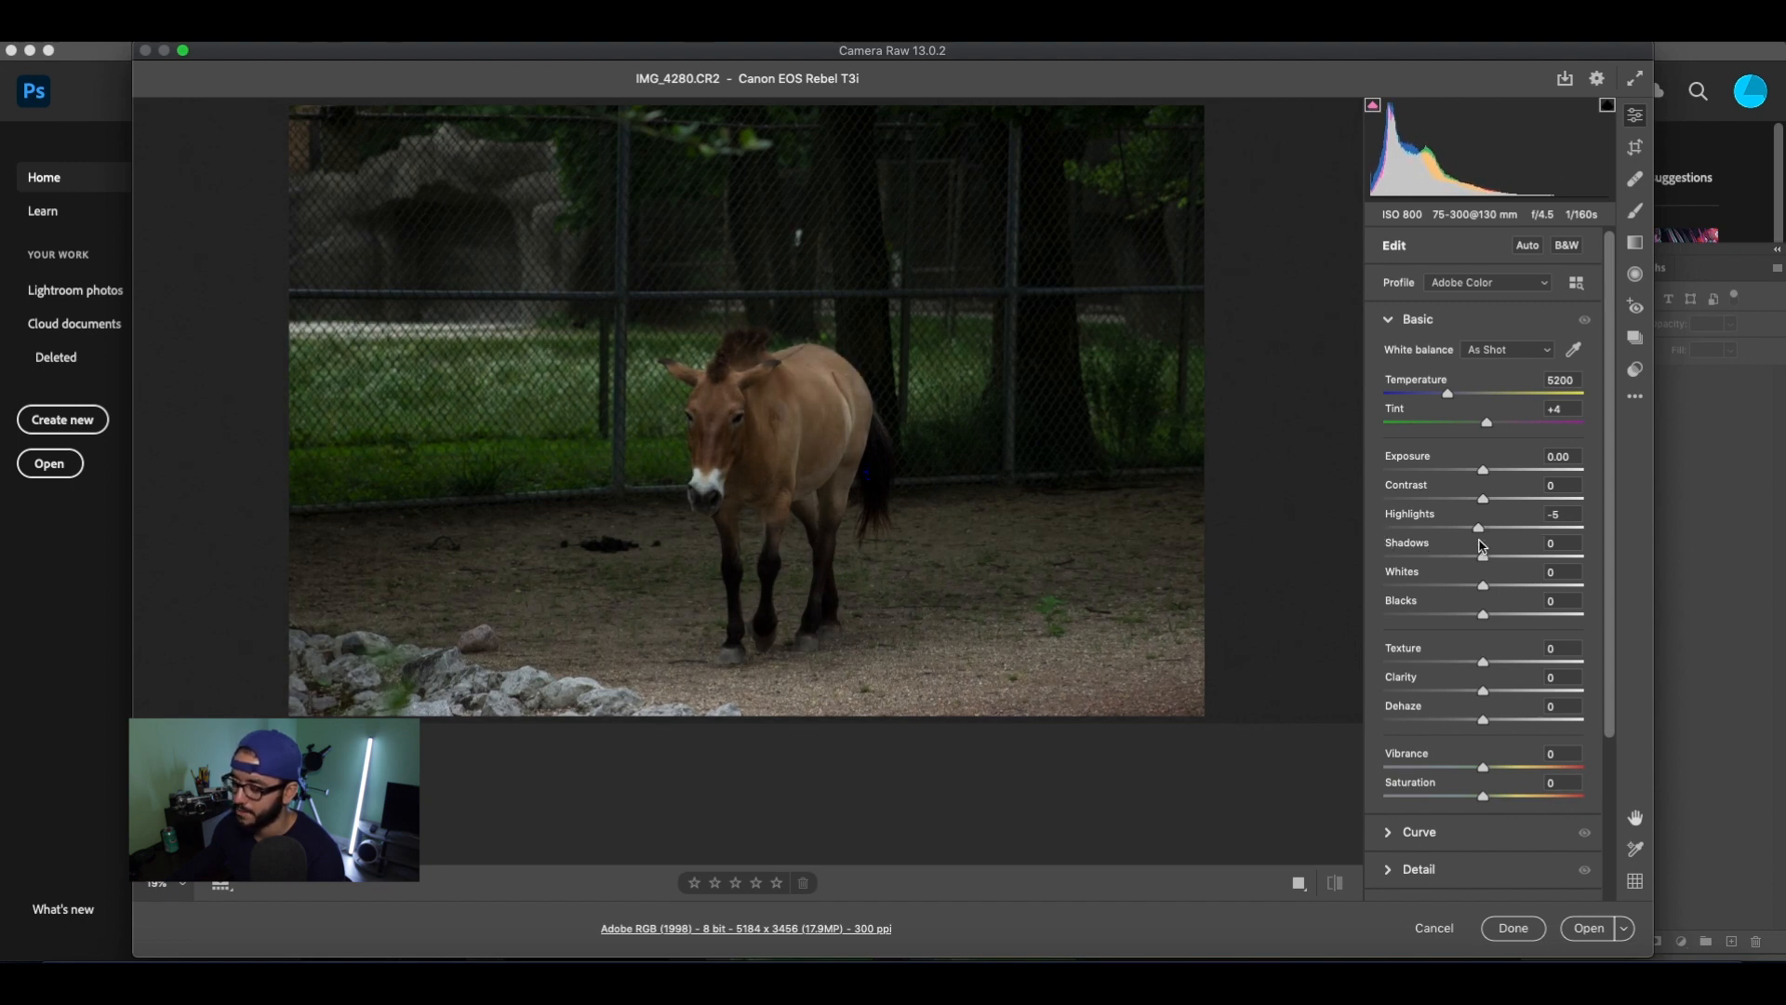
{"action": "left_click_drag", "start_coordinate": [1479, 541], "coordinate": [1479, 542]}
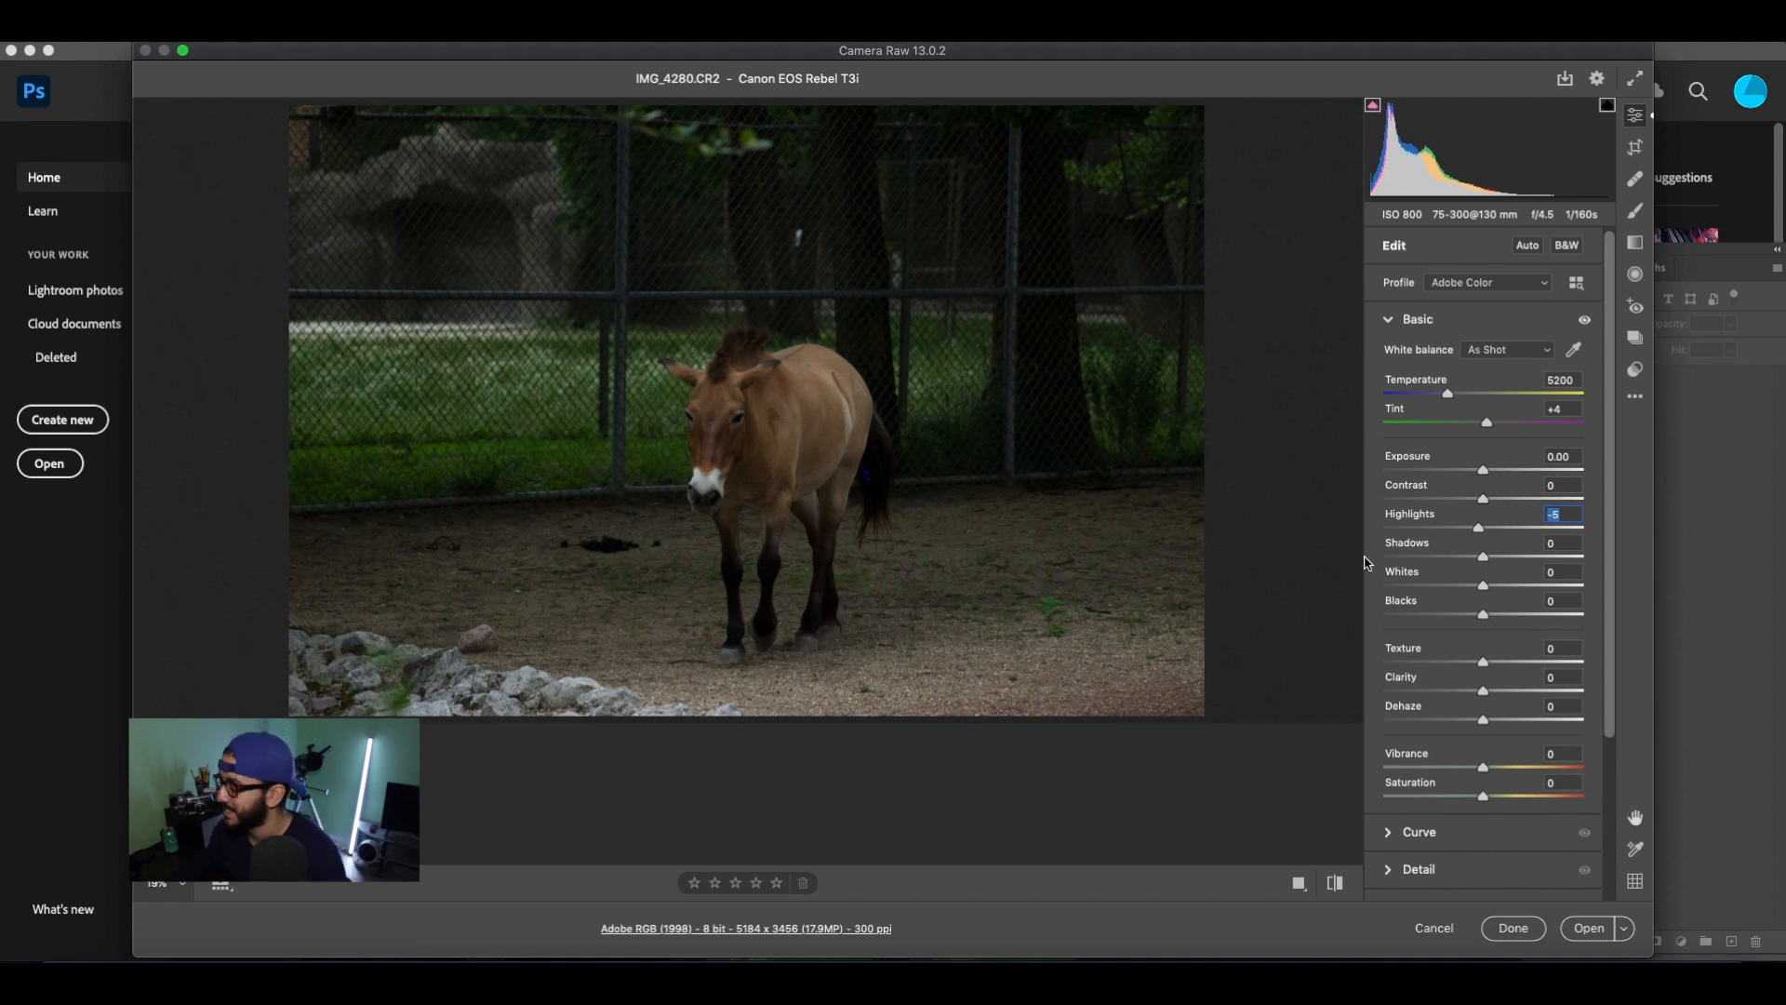
{"action": "left_click_drag", "start_coordinate": [1483, 556], "coordinate": [1549, 559]}
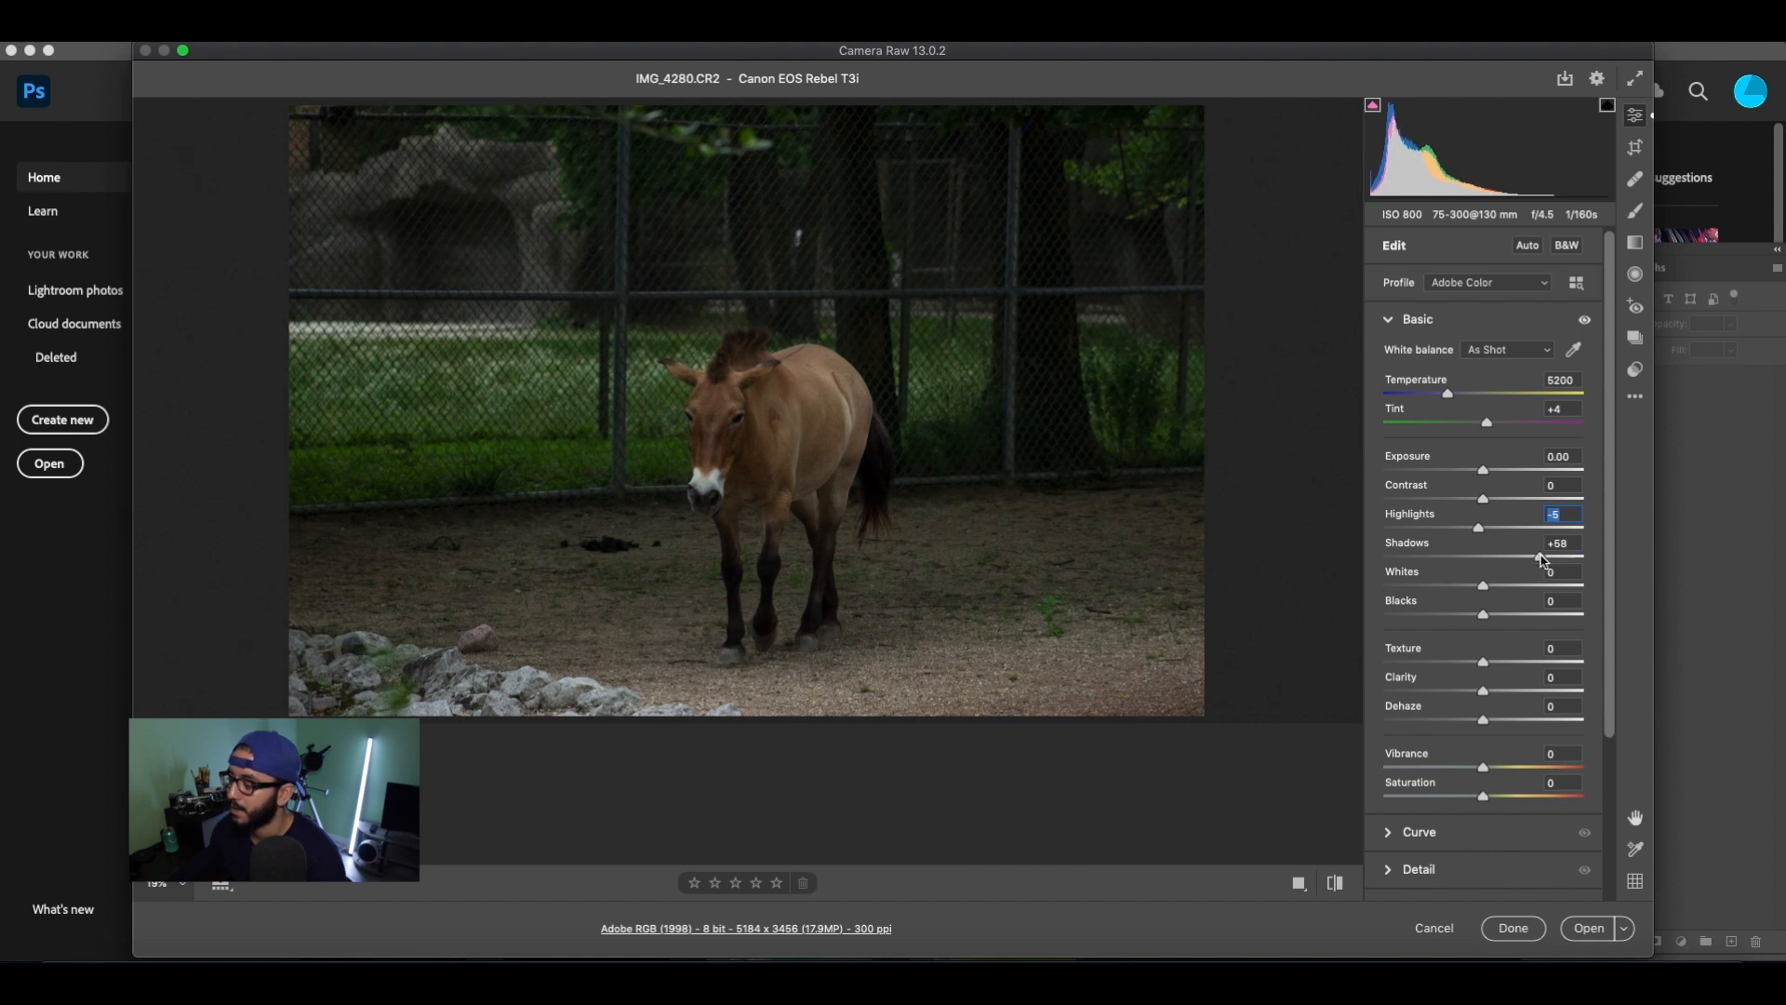
{"action": "left_click_drag", "start_coordinate": [1537, 556], "coordinate": [1537, 556]}
{"action": "scroll", "coordinate": [1498, 553], "scroll_direction": "down", "scroll_amount": 1}
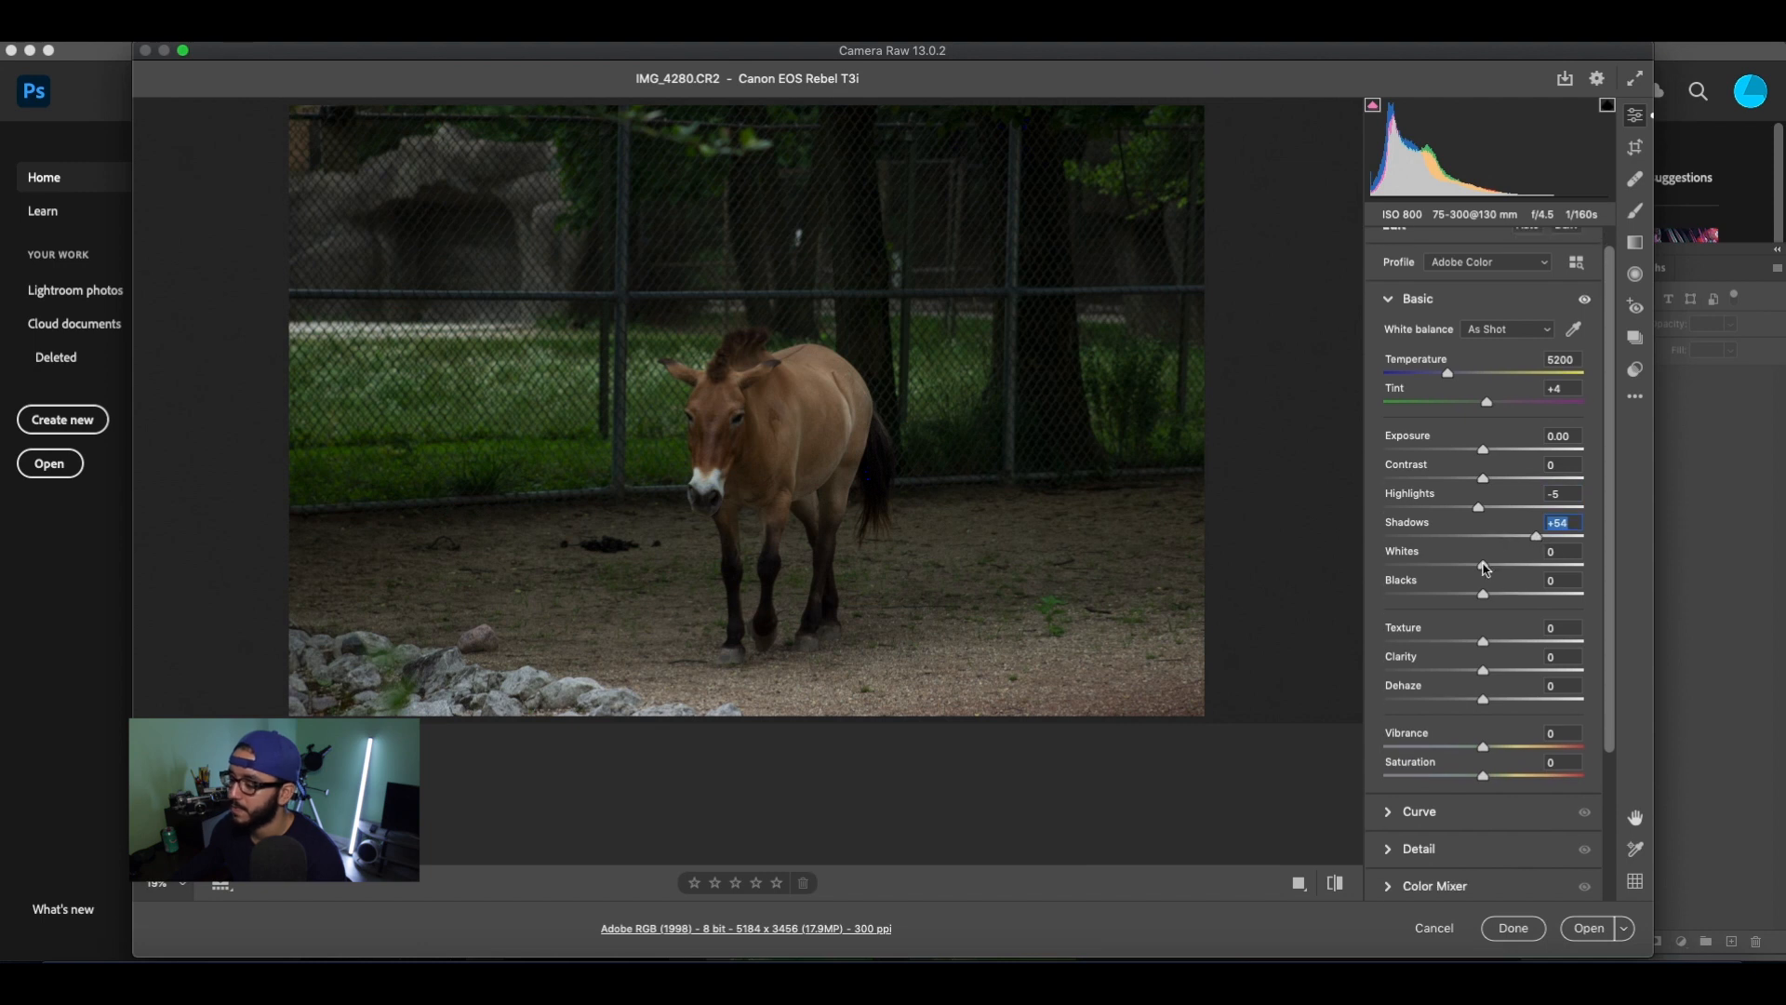
{"action": "left_click_drag", "start_coordinate": [1484, 569], "coordinate": [1556, 598]}
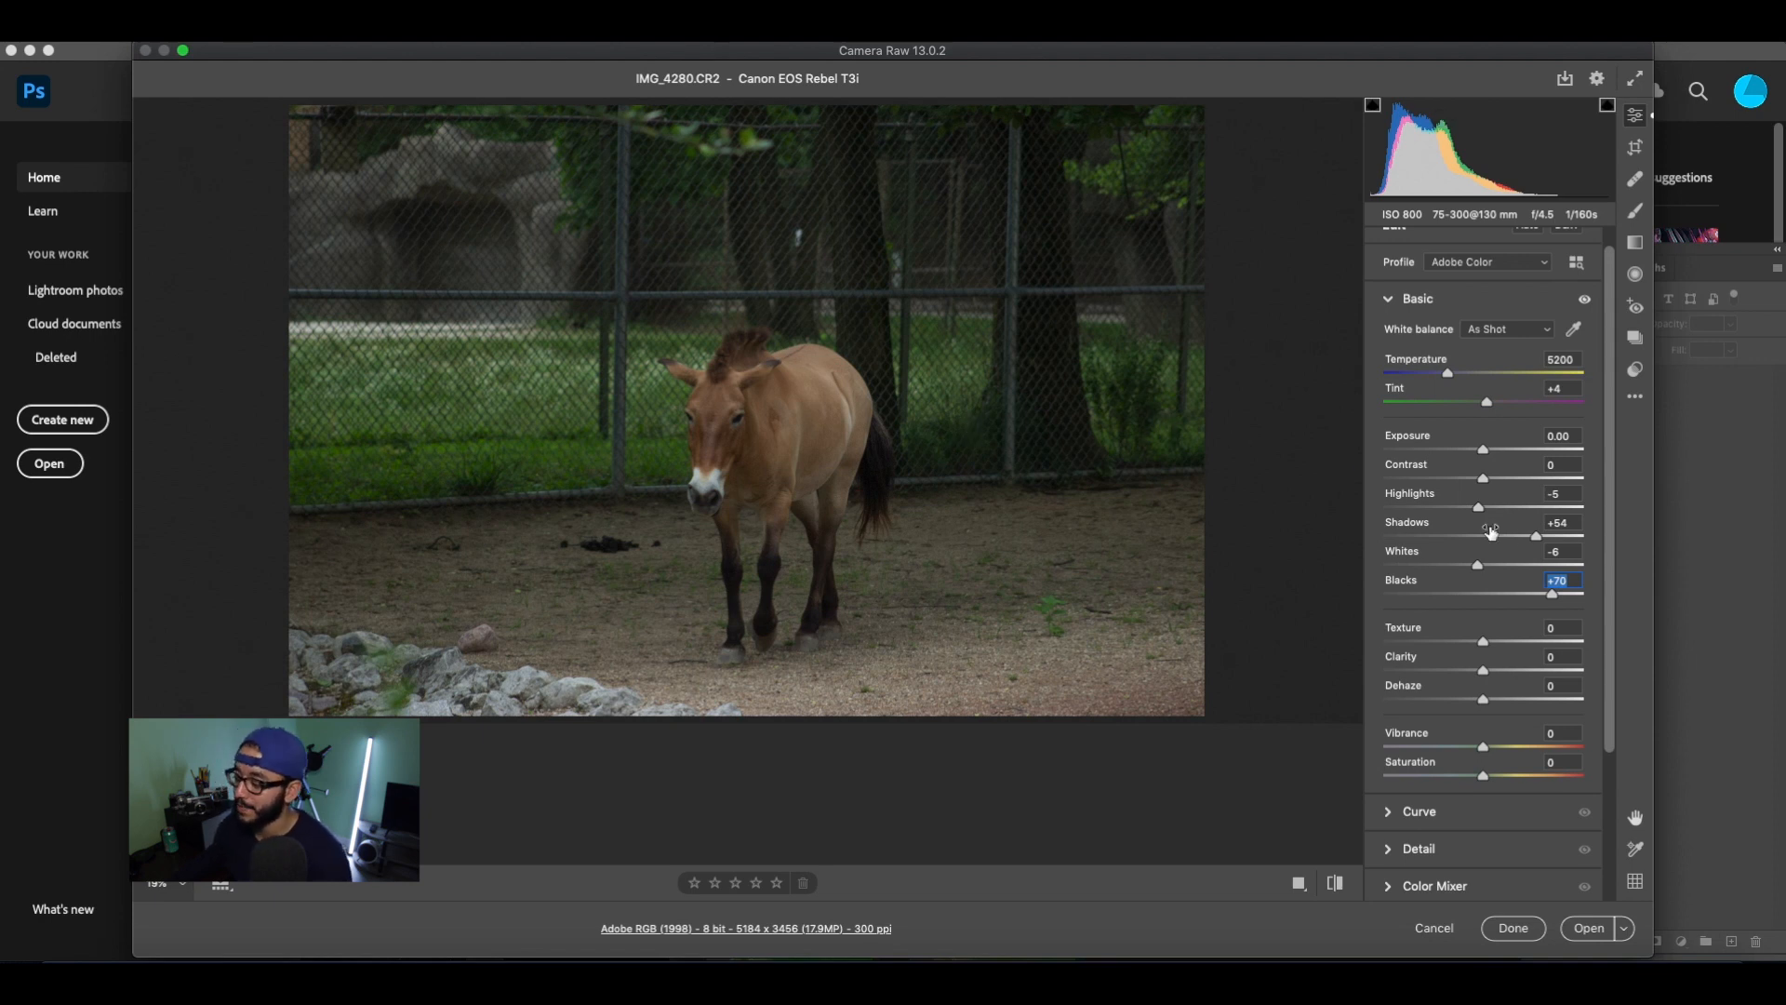
Look over the remaining Basic adjustments without changing them, and open the adjusted photo in Photoshop.
{"action": "scroll", "coordinate": [1506, 521], "scroll_direction": "down", "scroll_amount": 2}
{"action": "scroll", "coordinate": [1506, 521], "scroll_direction": "down", "scroll_amount": 1}
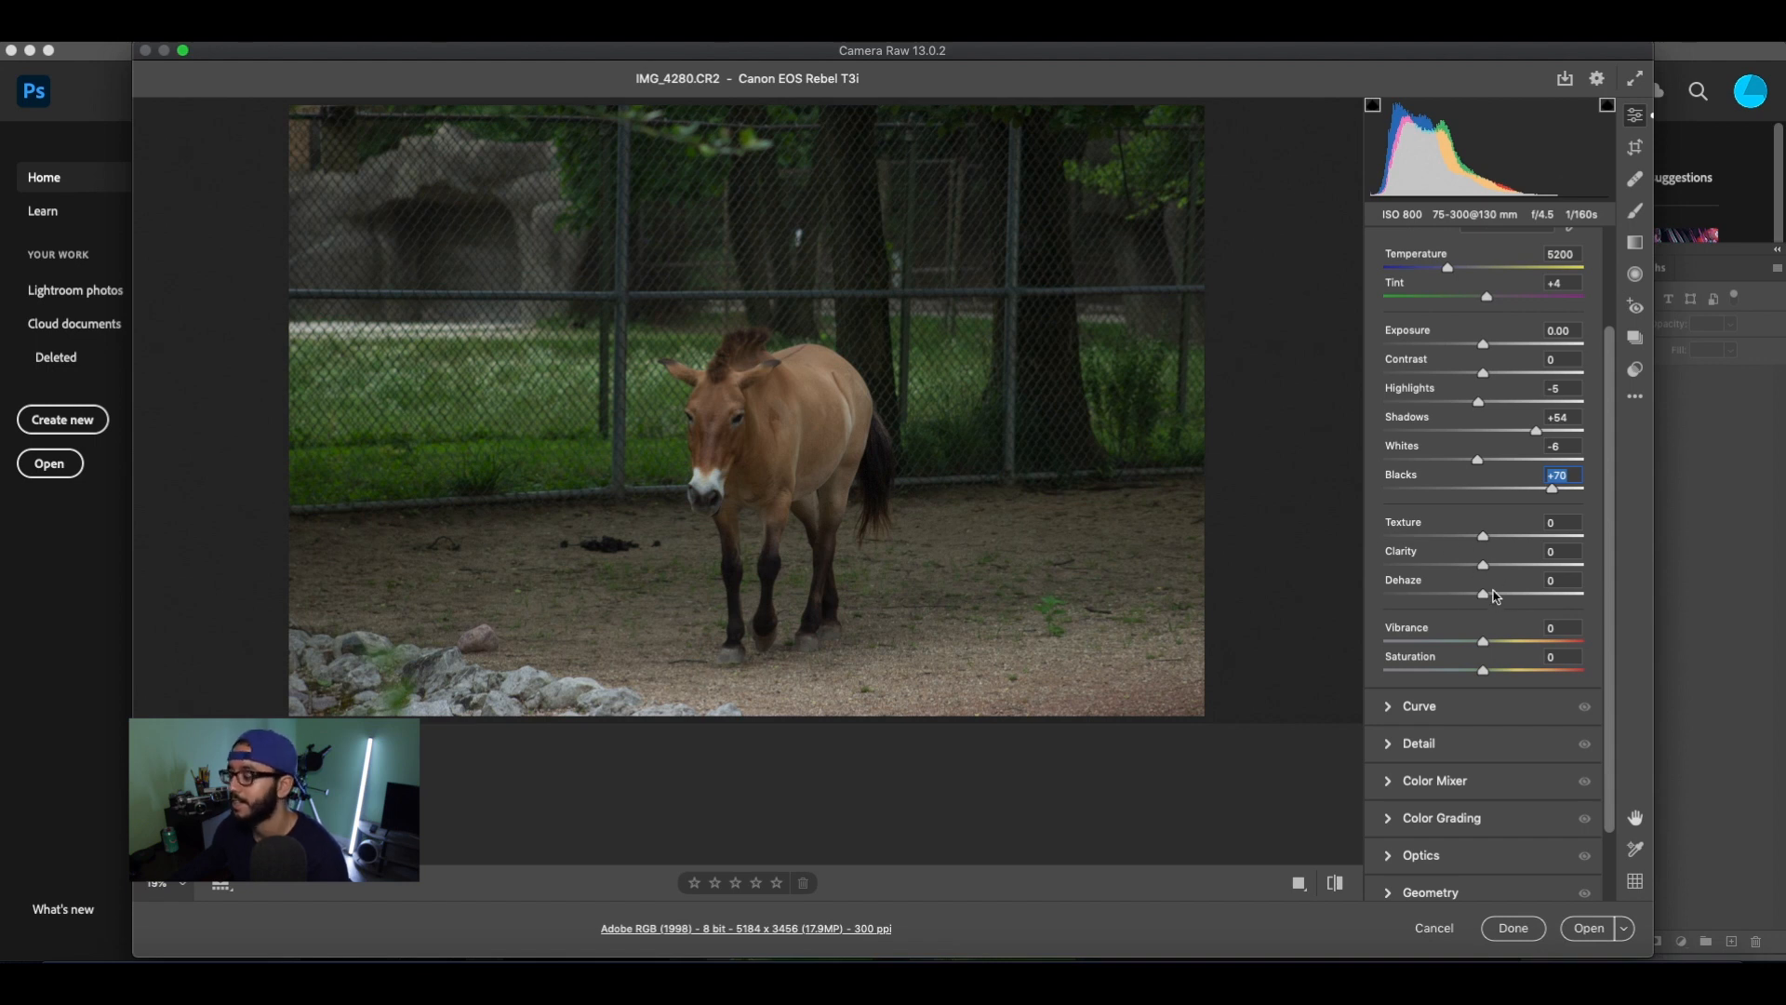
{"action": "scroll", "coordinate": [1471, 560], "scroll_direction": "up", "scroll_amount": 2}
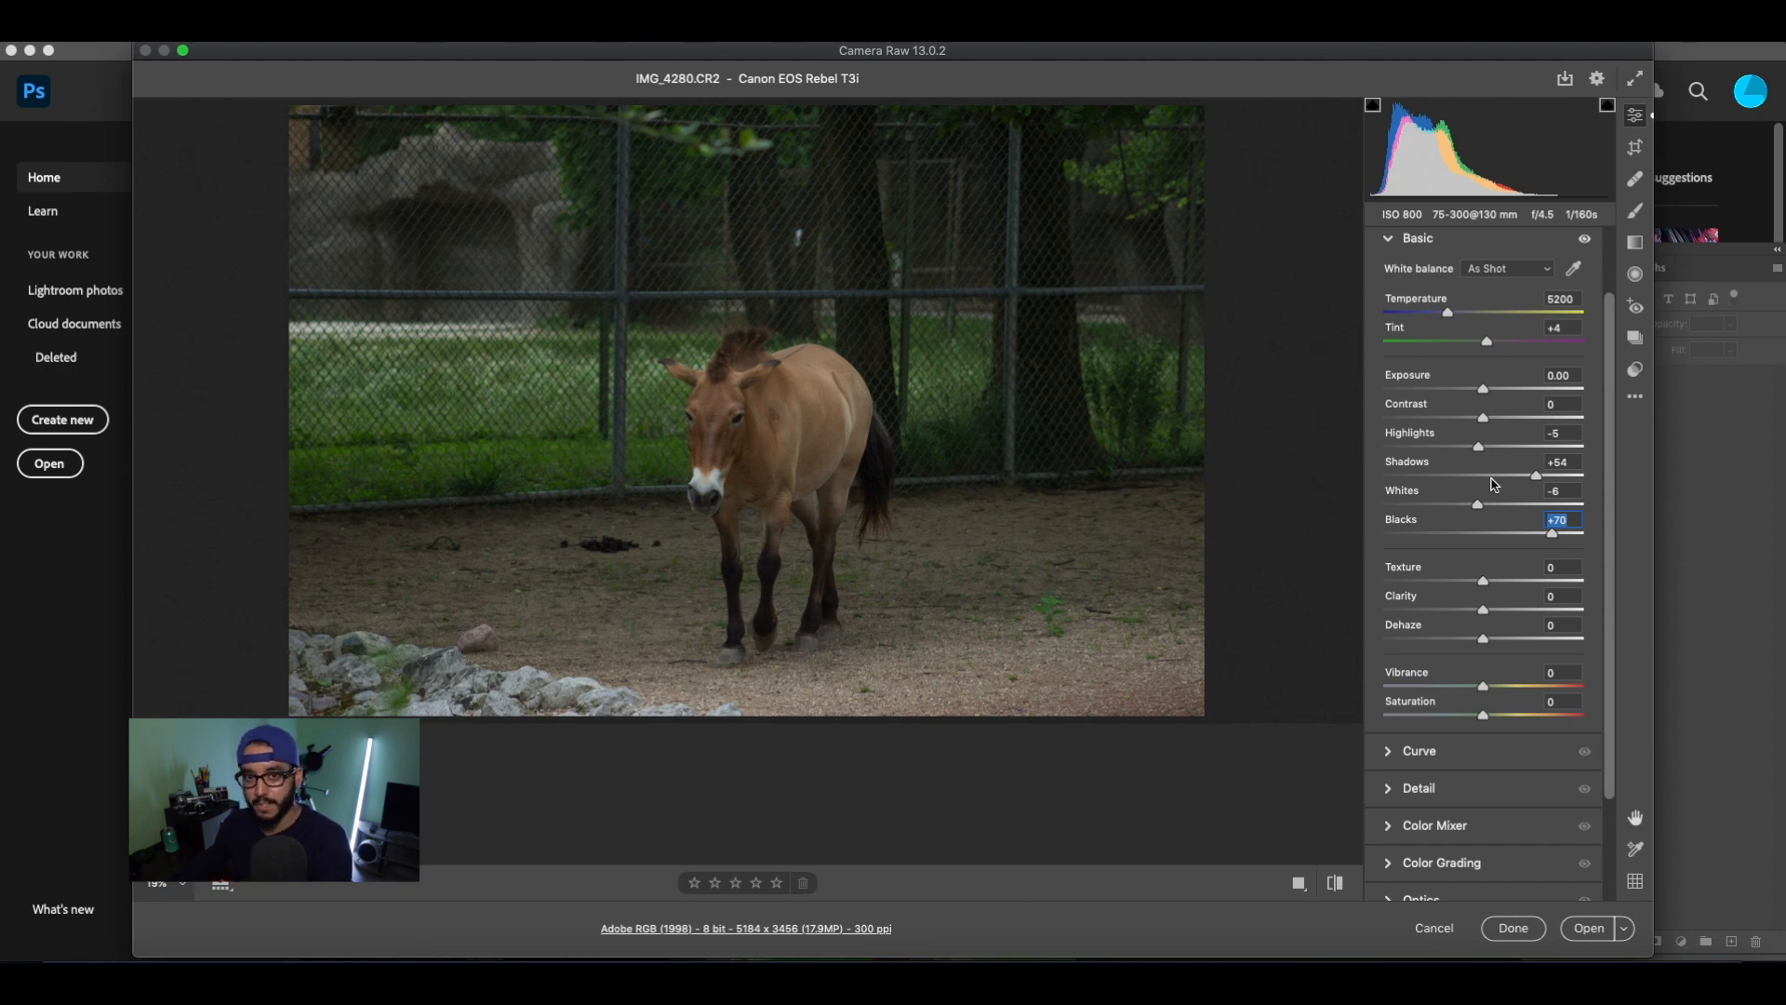
{"action": "left_click", "coordinate": [1593, 928]}
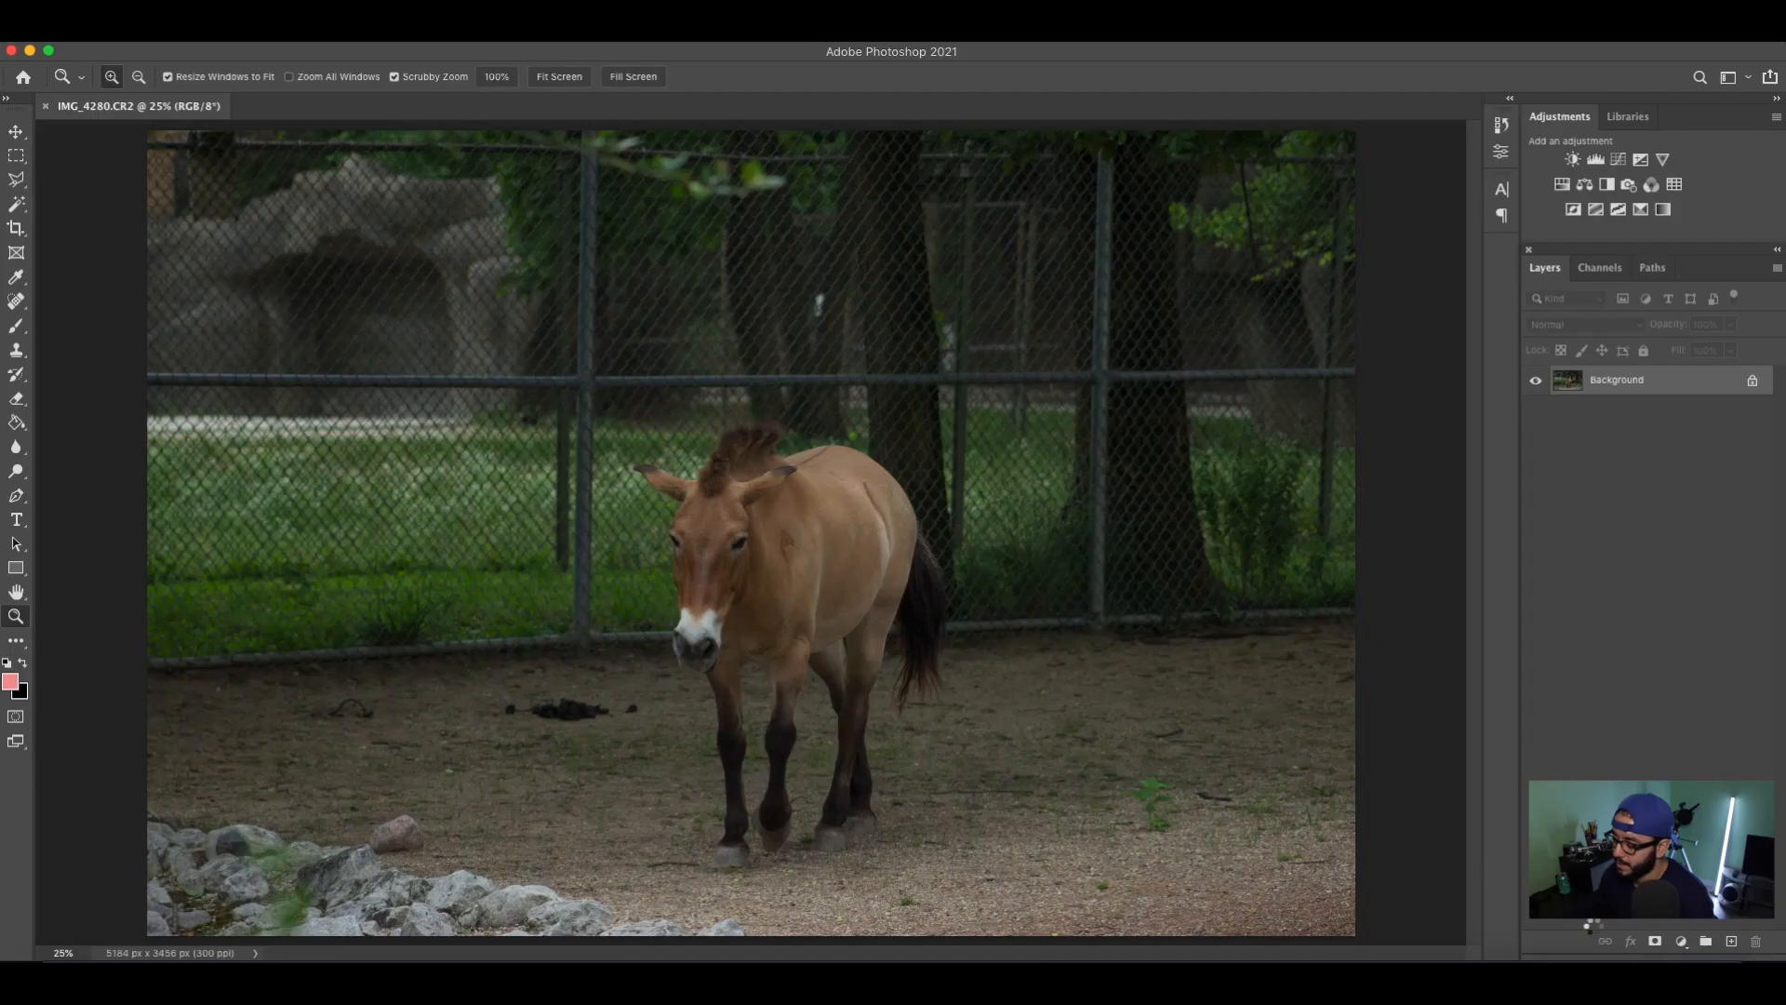
Unlock the Background layer and rename it MASTER.
{"action": "left_click", "coordinate": [1757, 389]}
{"action": "double_click", "coordinate": [1612, 381]}
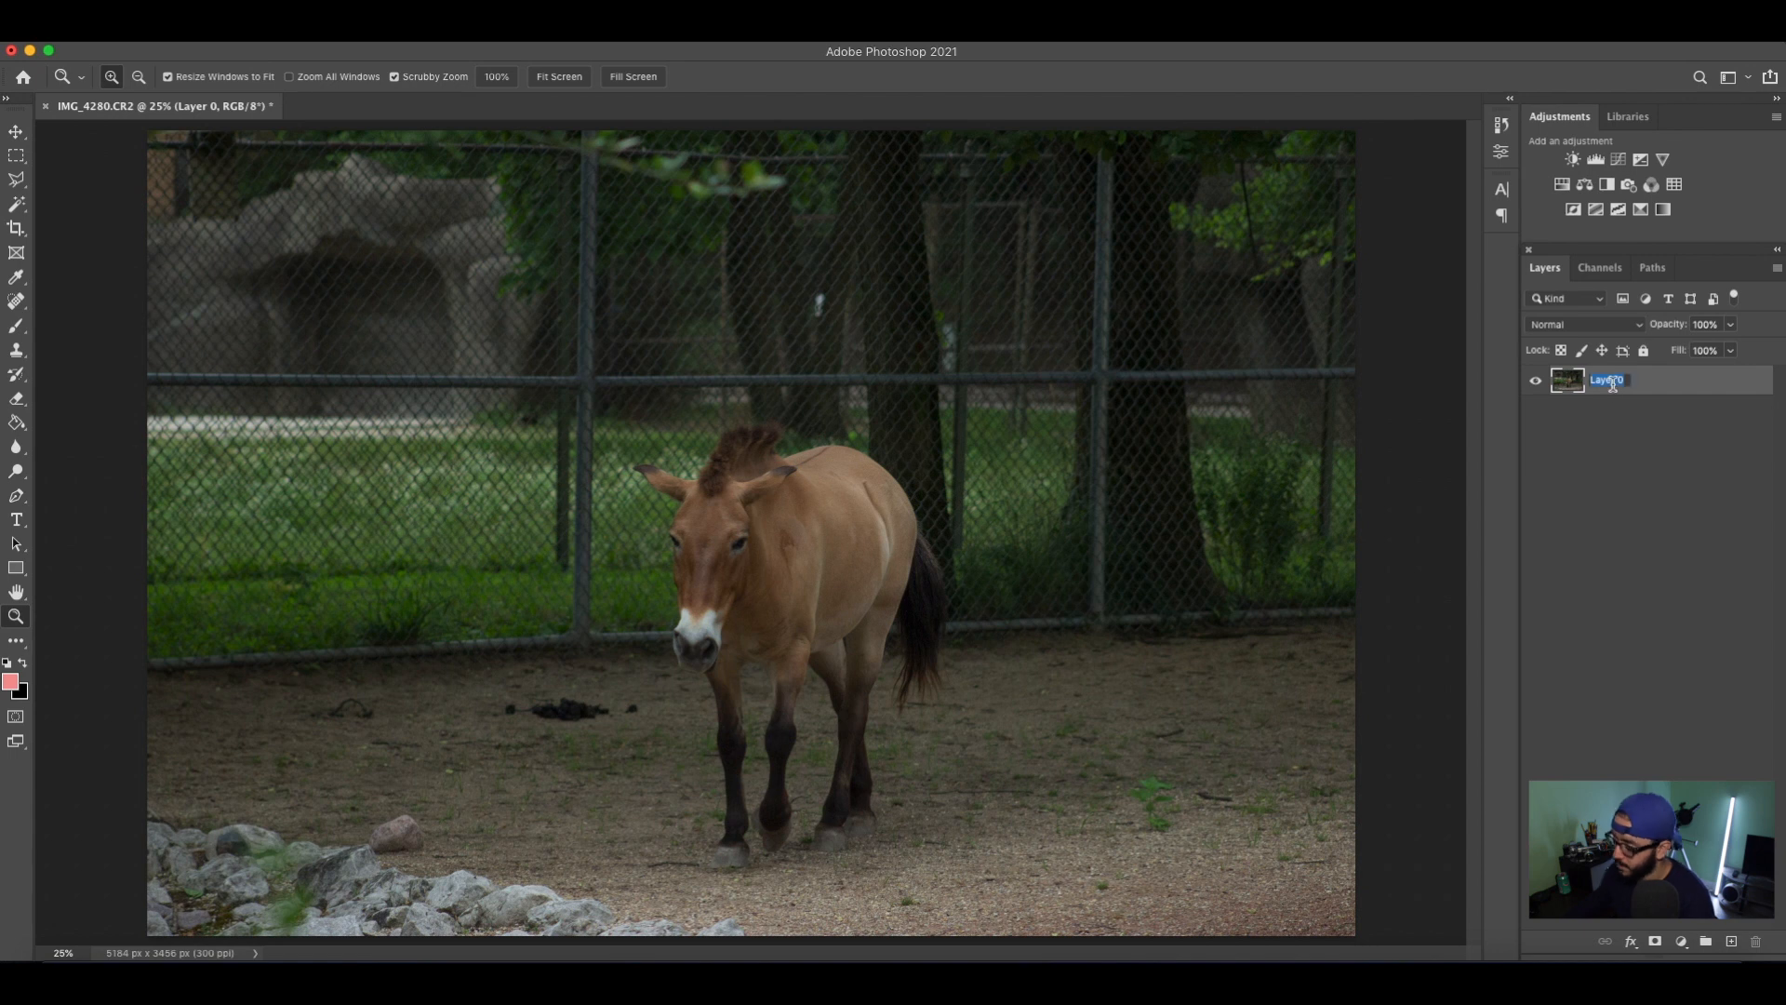
{"action": "type", "text": "MASTER"}
{"action": "key", "text": "Return"}
Duplicate the MASTER layer and name the copy EDIT.
{"action": "key", "text": "super+j"}
{"action": "double_click", "coordinate": [1619, 381]}
{"action": "type", "text": "EDIT"}
{"action": "key", "text": "Return"}
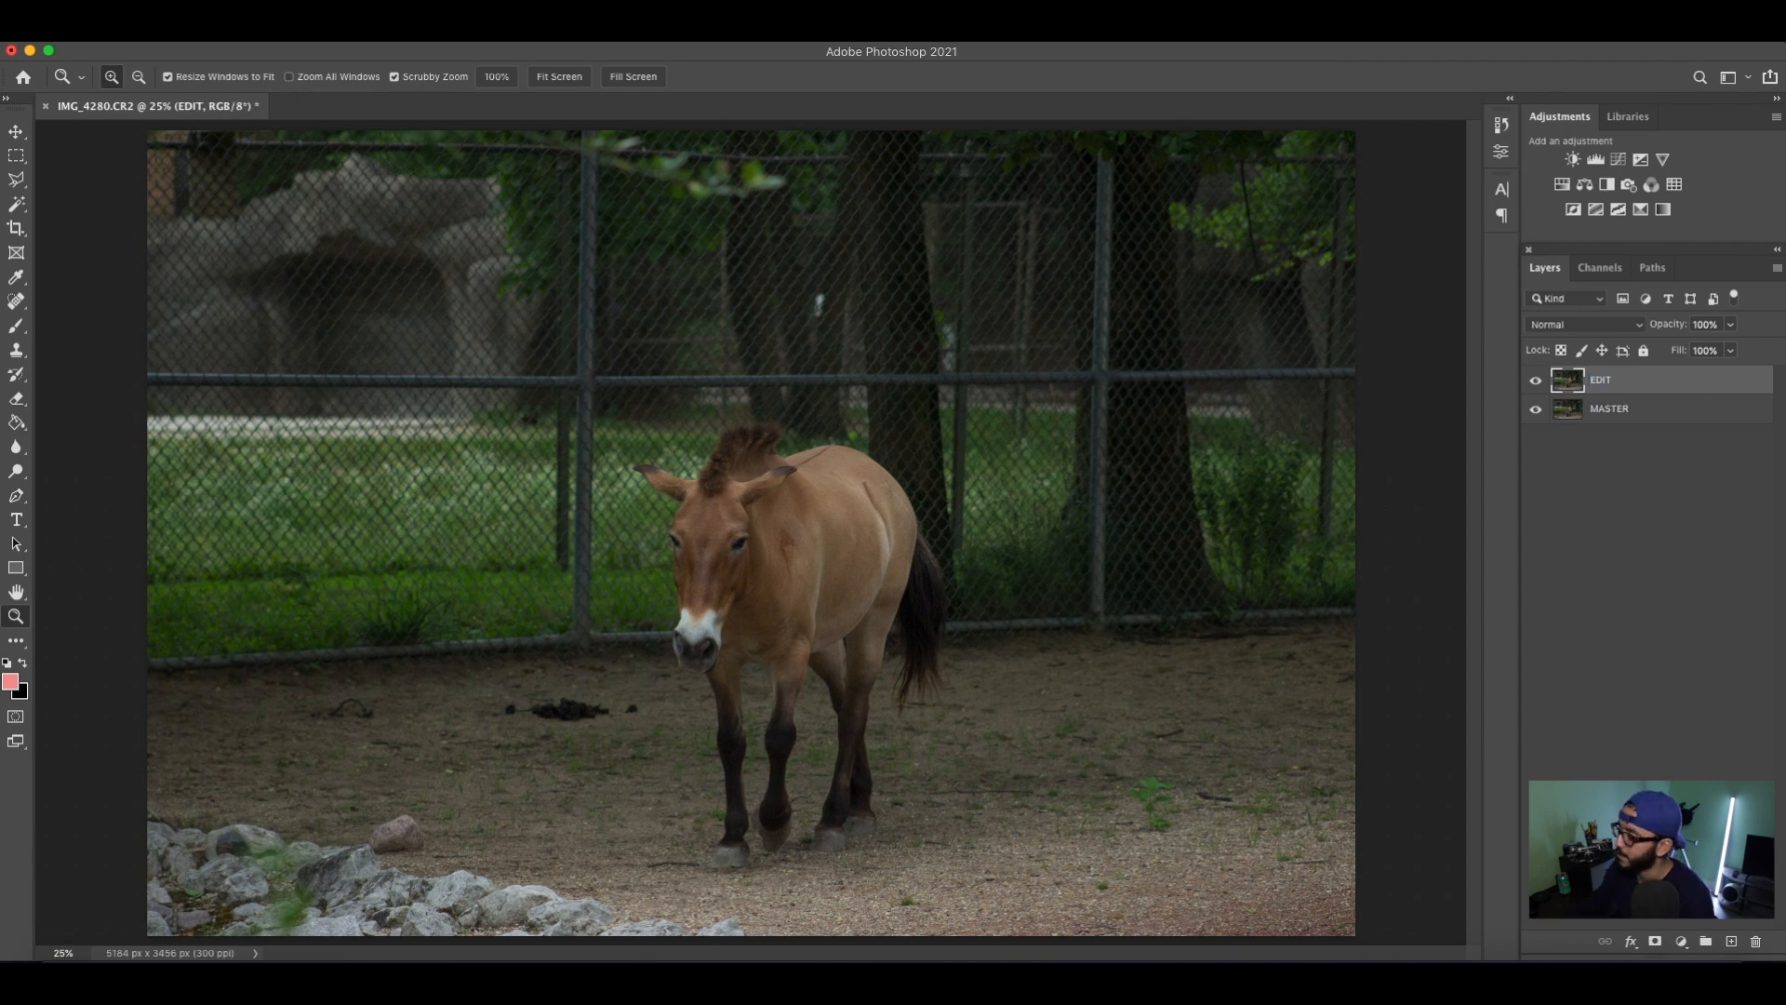
Hide the MASTER layer and make the EDIT layer active.
{"action": "left_click", "coordinate": [1536, 409]}
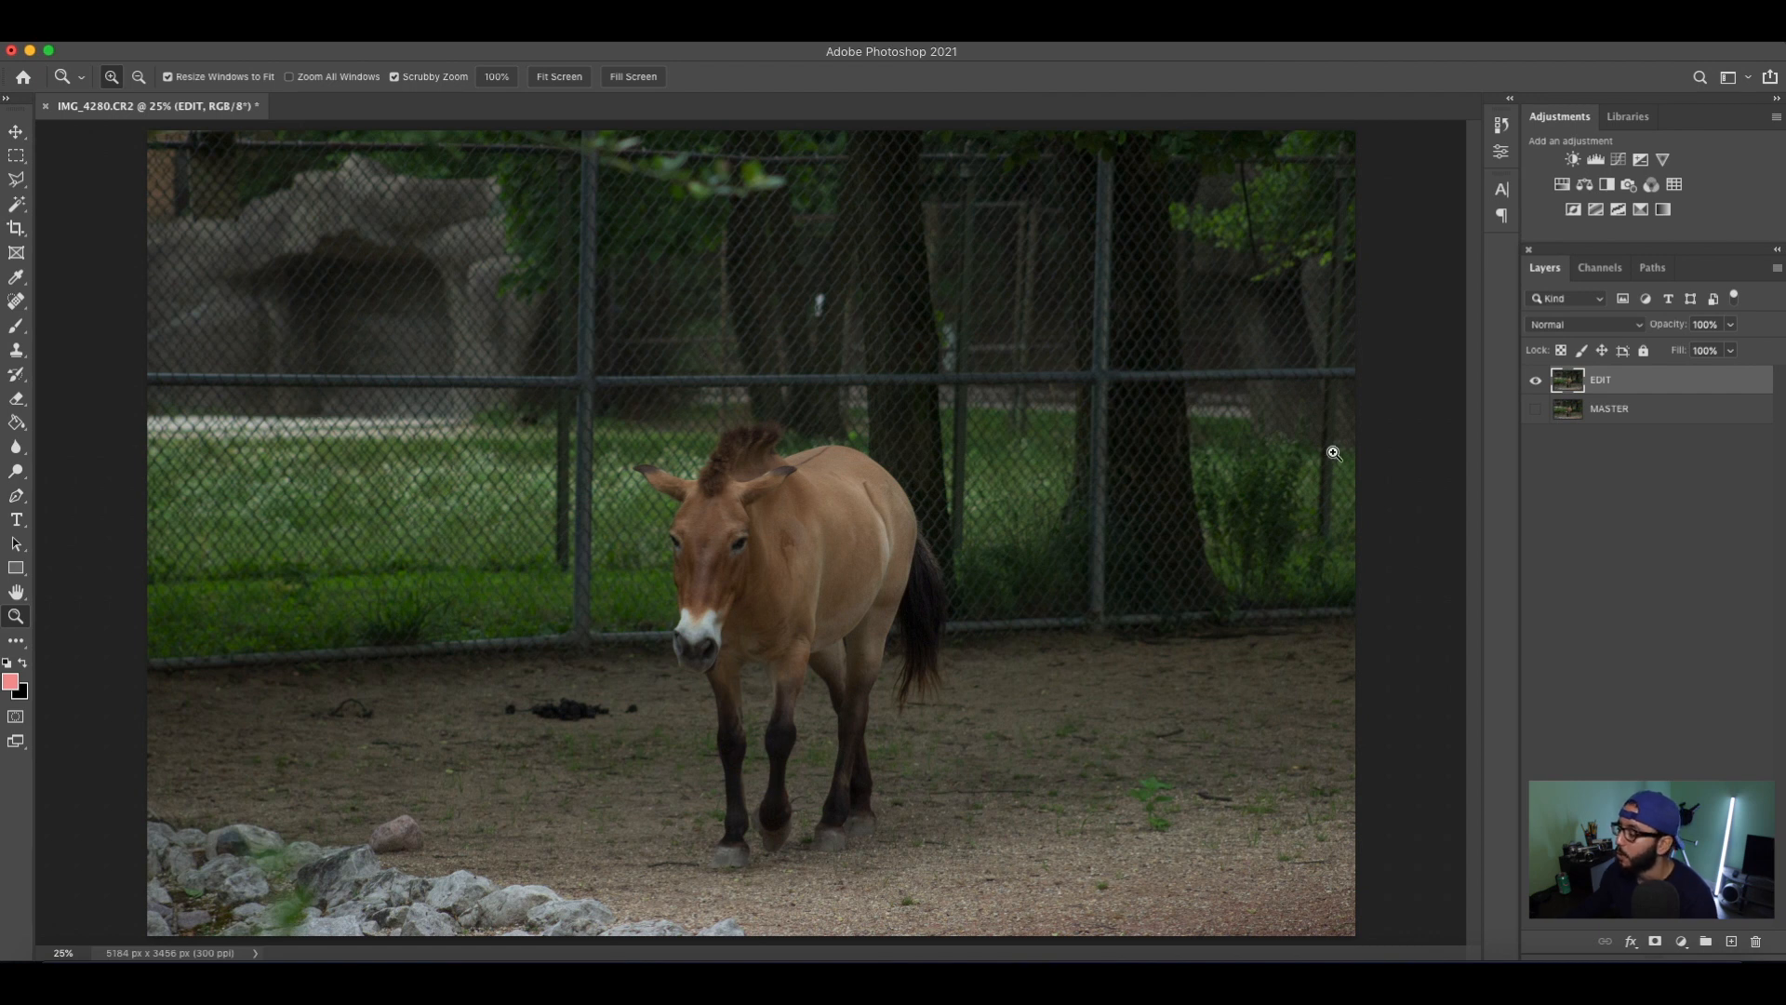
{"action": "left_click", "coordinate": [1665, 419]}
{"action": "left_click", "coordinate": [1536, 411]}
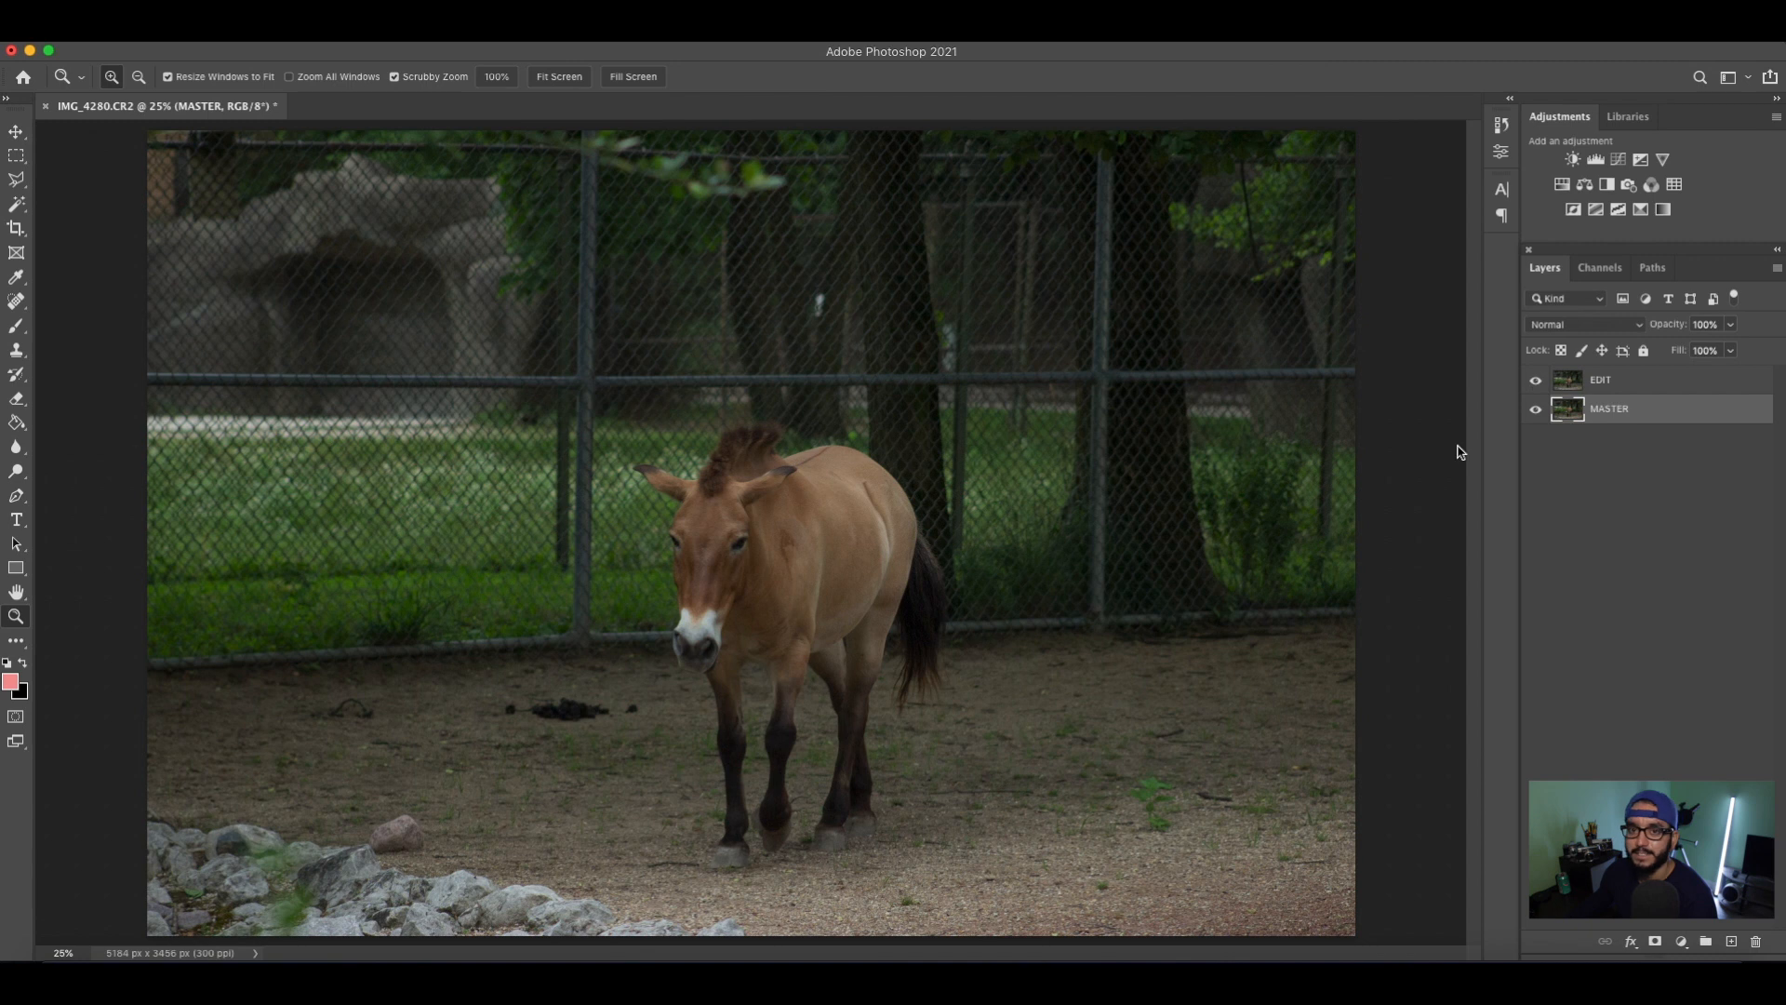
{"action": "left_click", "coordinate": [1537, 412]}
{"action": "left_click", "coordinate": [1660, 391]}
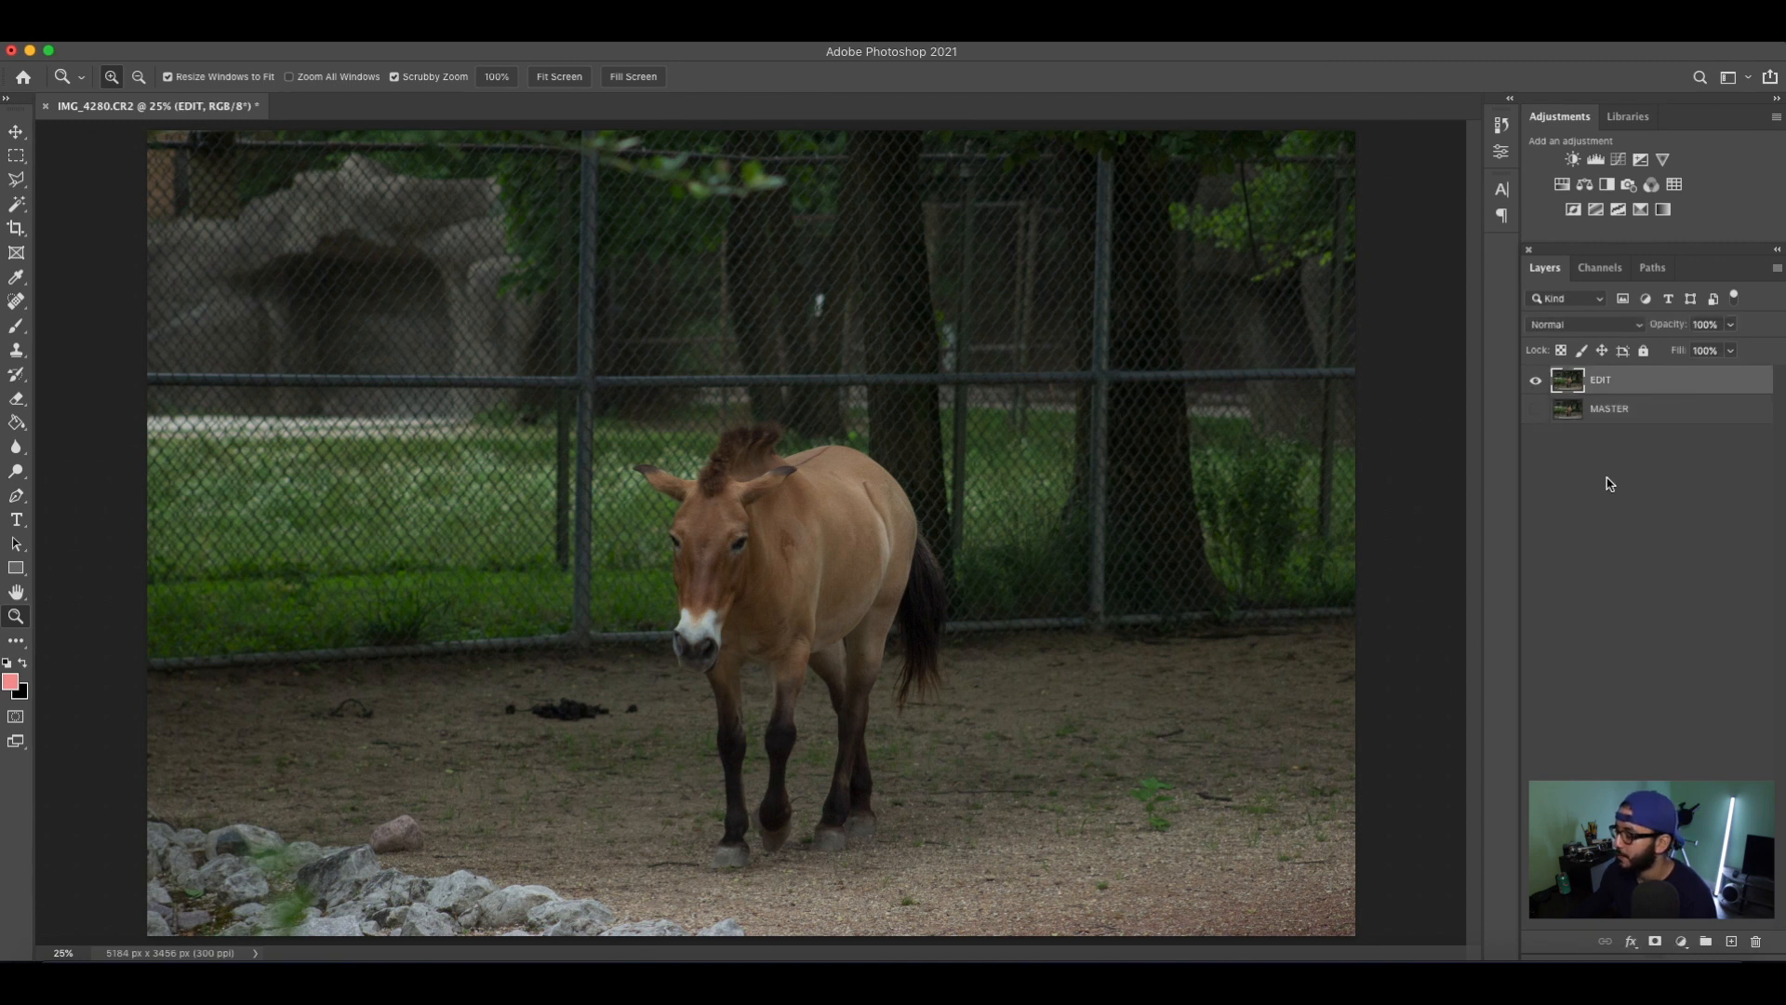
Rotate the photo slightly with the Crop tool to straighten it, cropping the canvas to about 5081 x 3388 px.
{"action": "left_click", "coordinate": [771, 645], "text": "alt"}
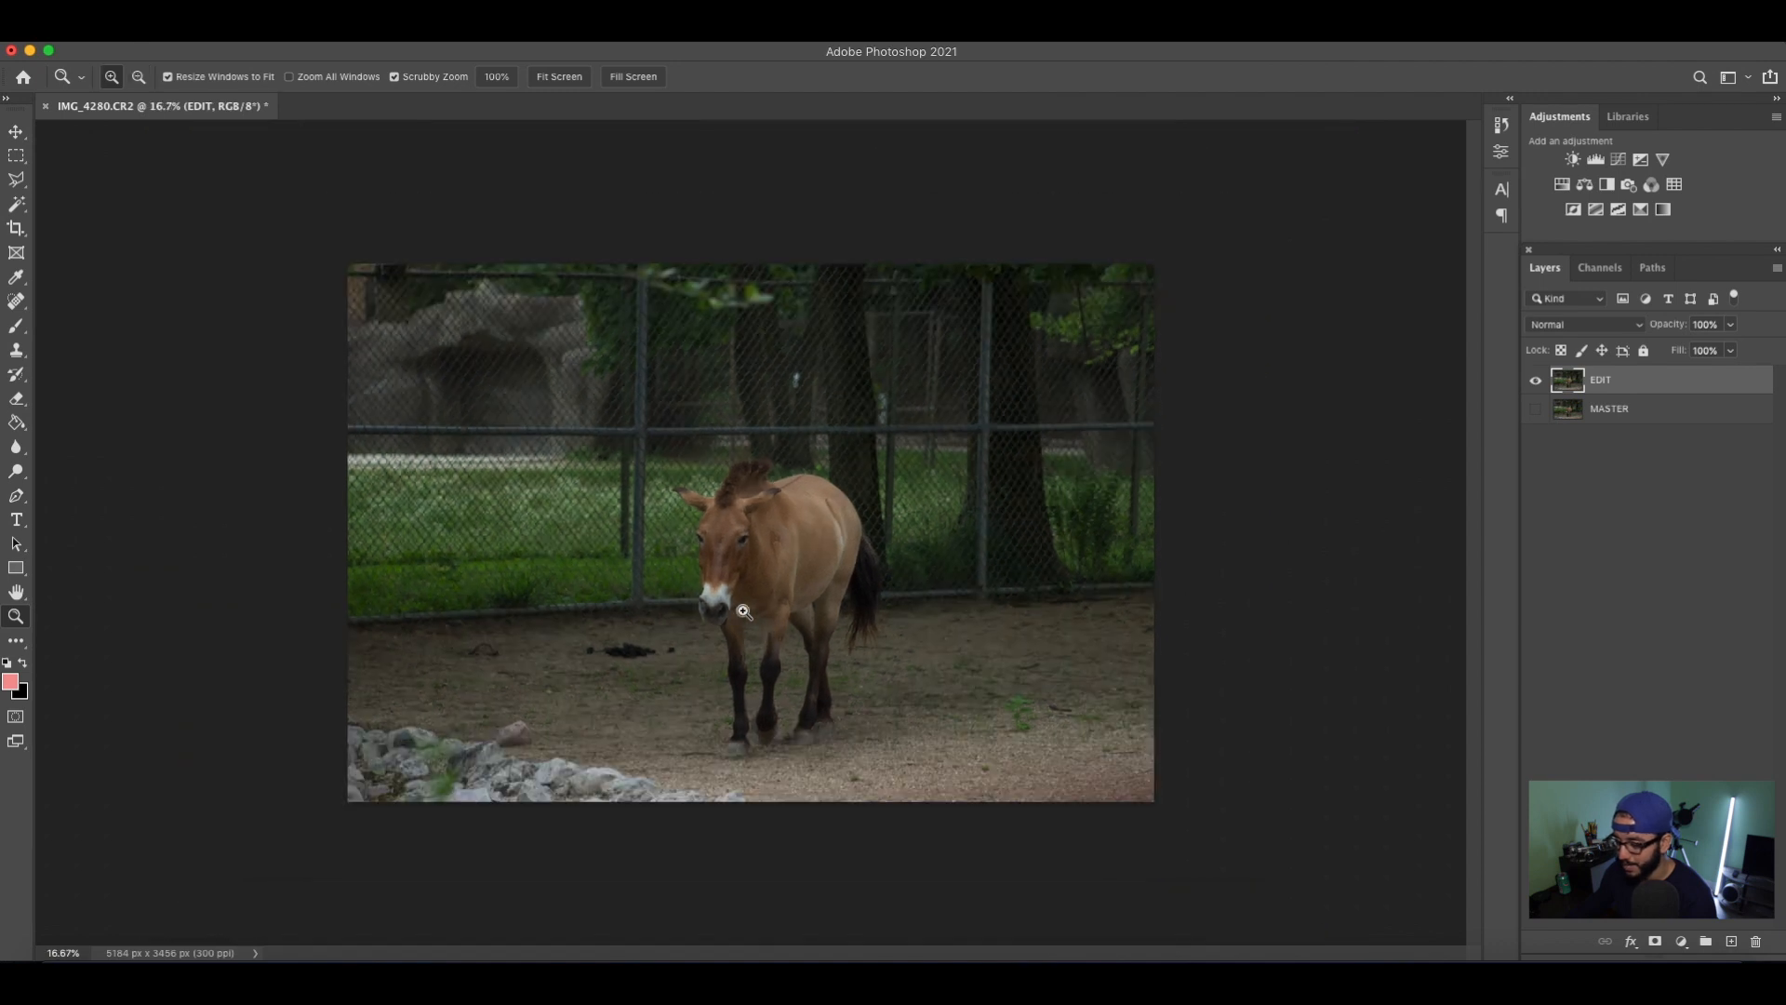
{"action": "left_click", "coordinate": [744, 611]}
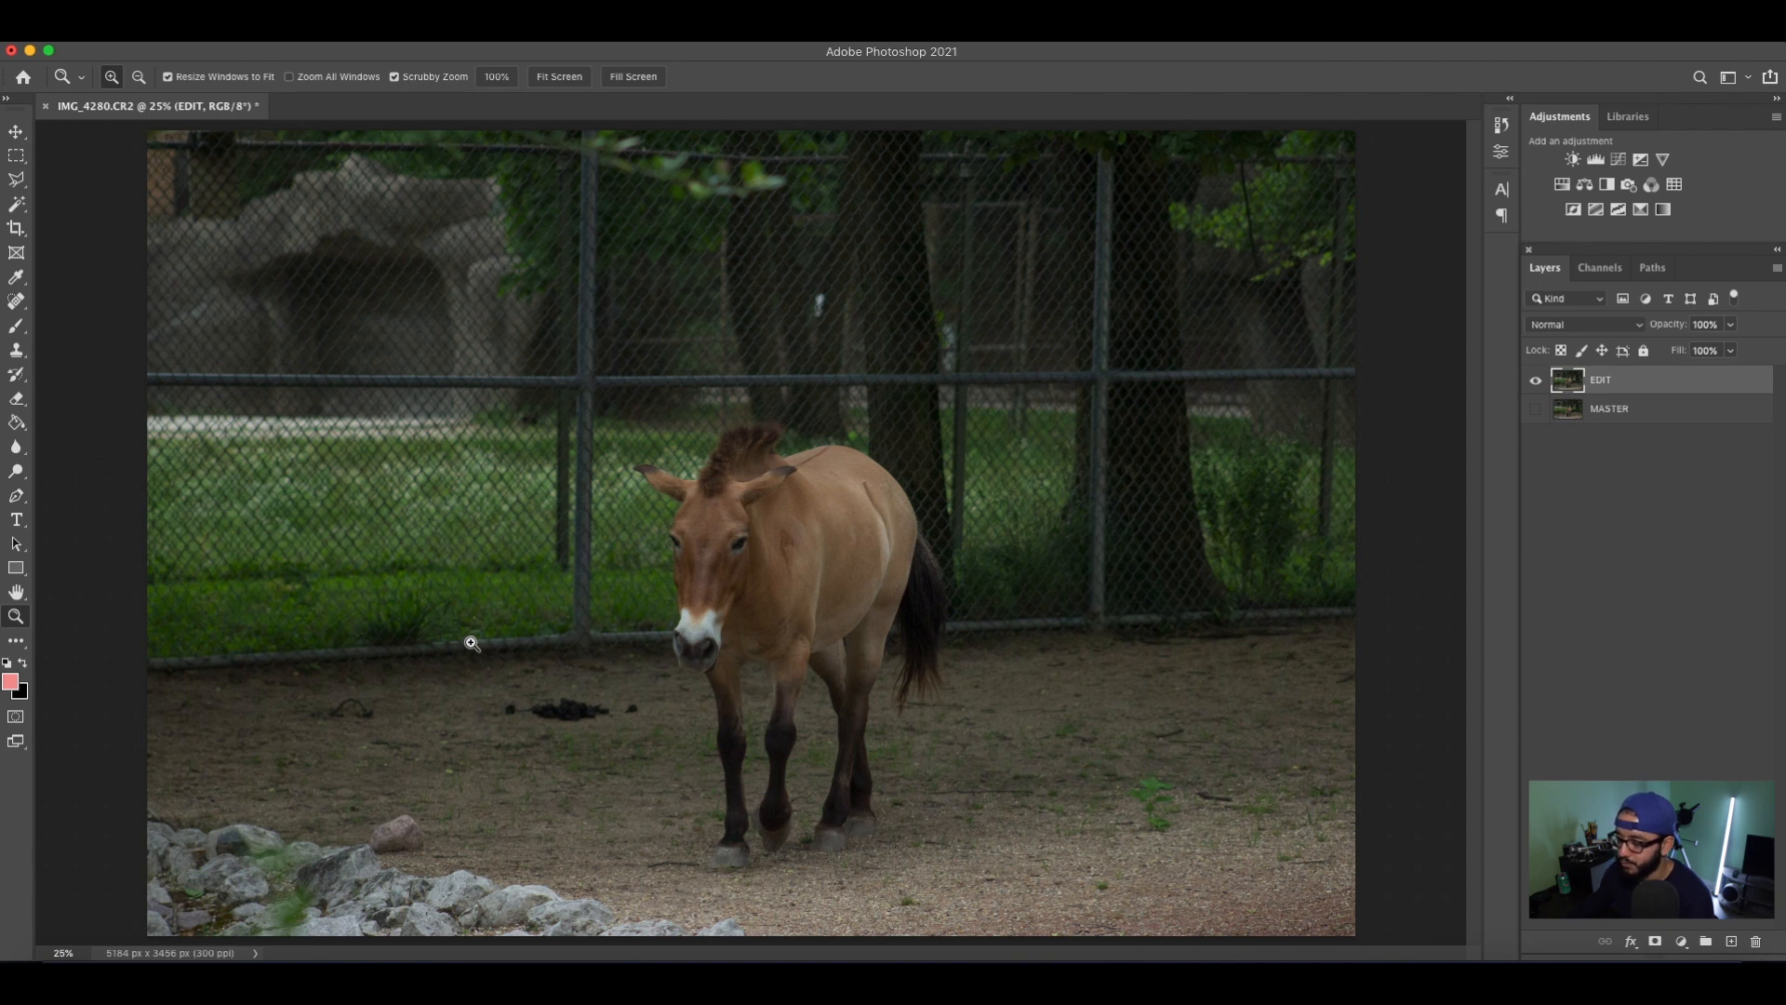
{"action": "key", "text": "c"}
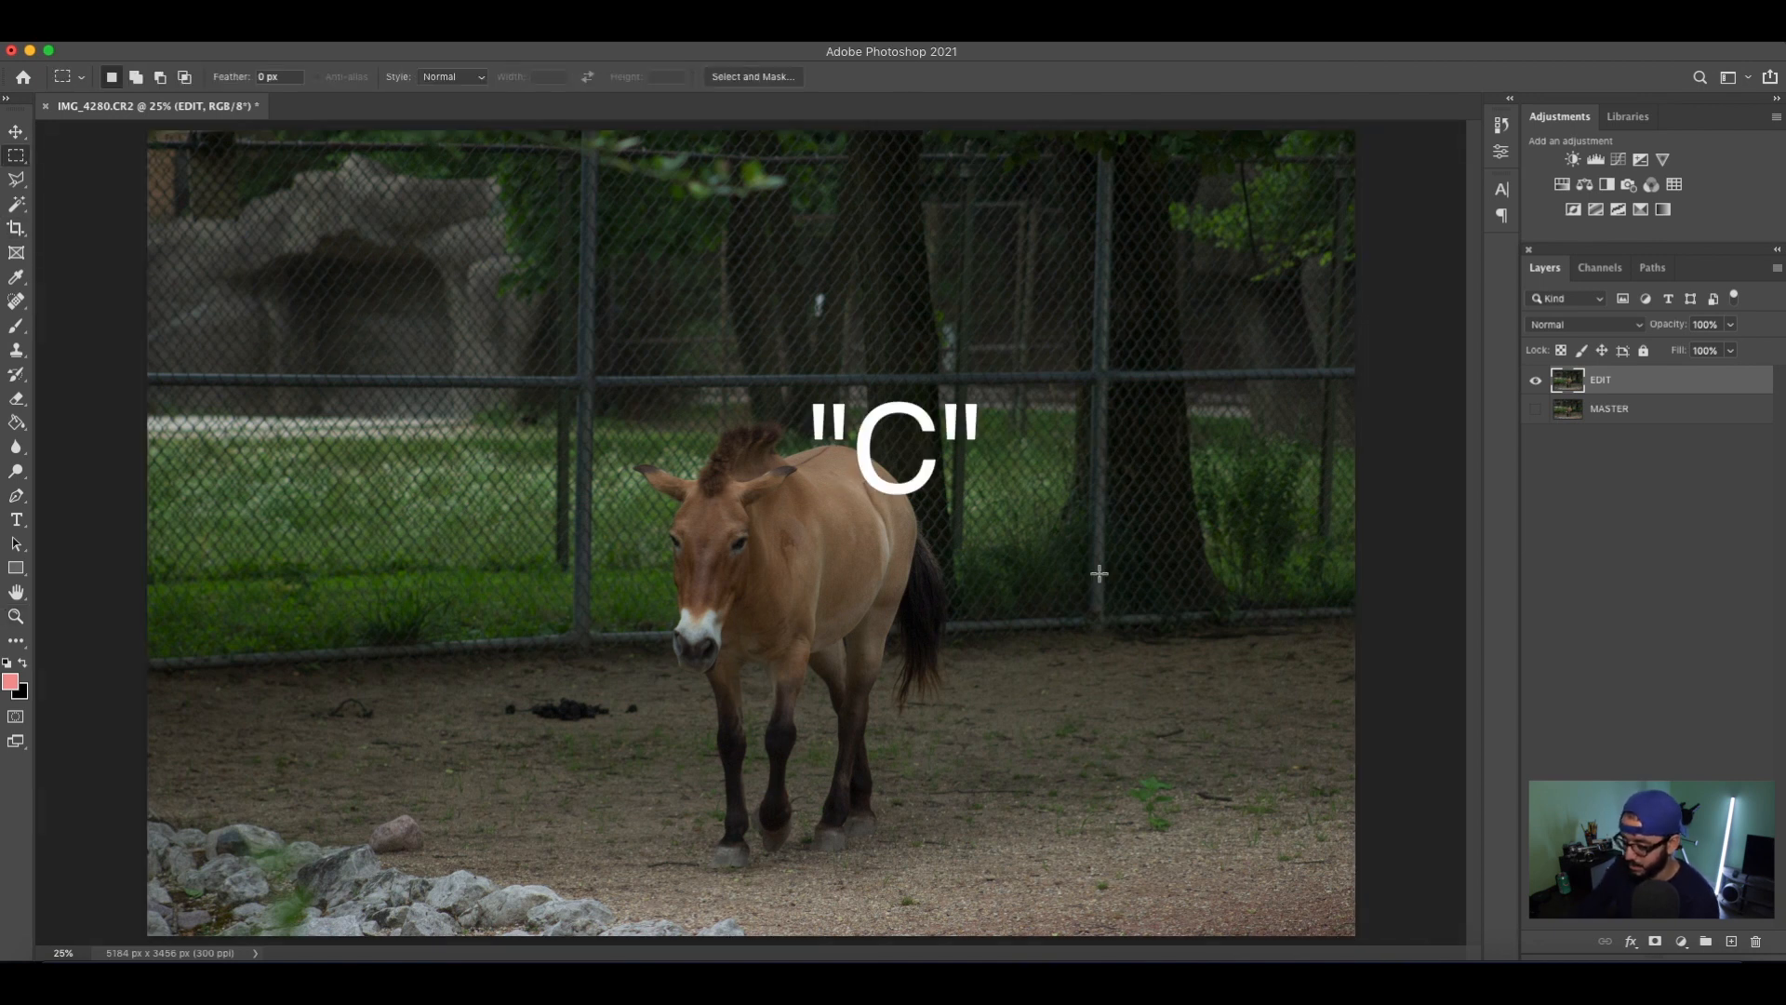
{"action": "left_click_drag", "start_coordinate": [110, 476], "coordinate": [79, 451]}
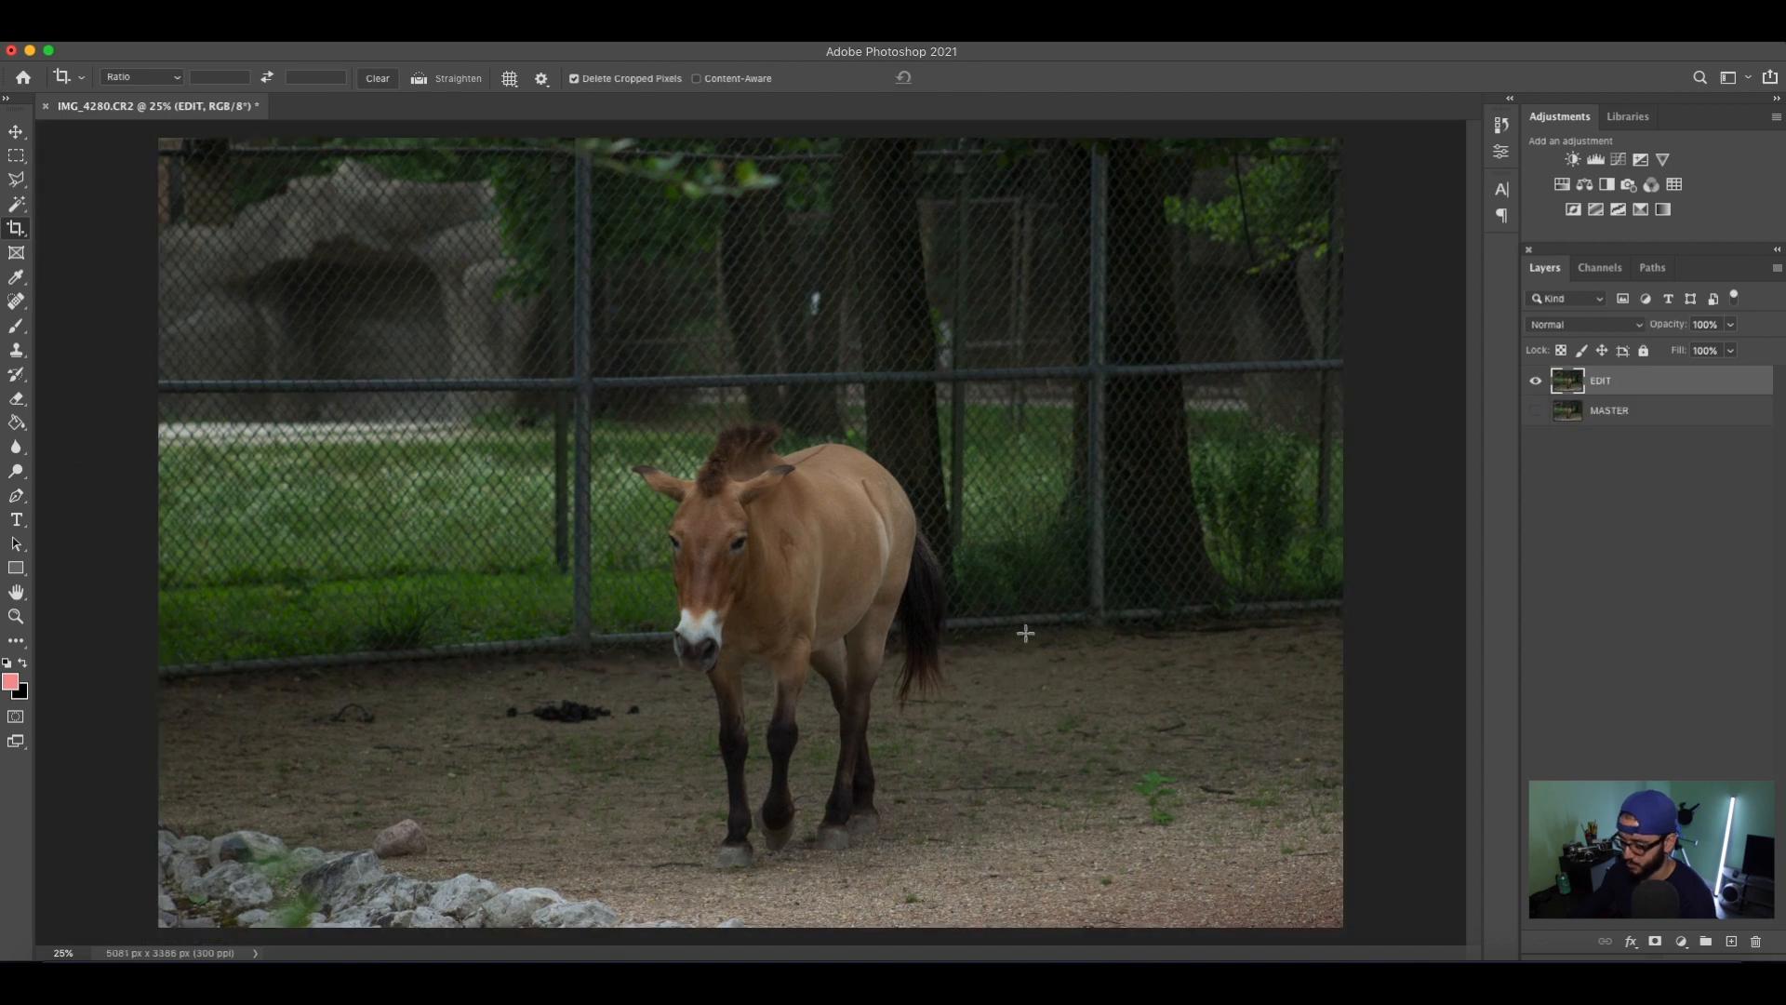
Undo the straightening crop and reapply it with Redo Crop.
{"action": "key", "text": "super+z"}
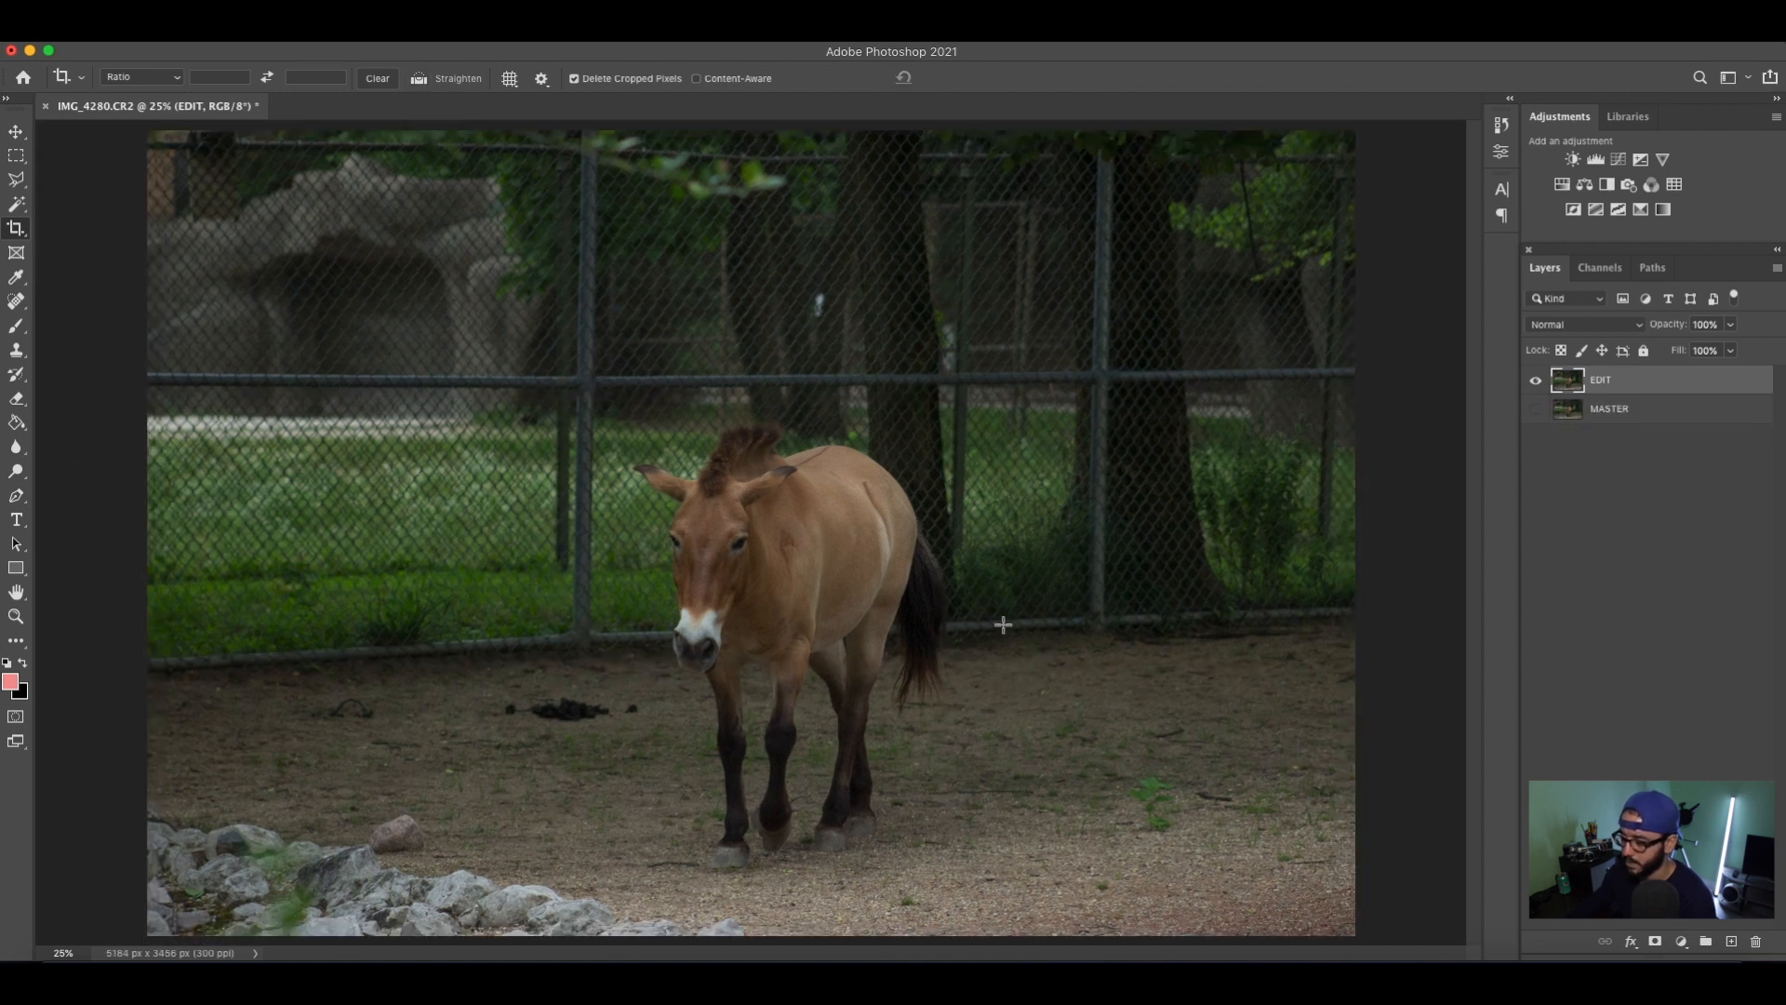
{"action": "left_click", "coordinate": [192, 43]}
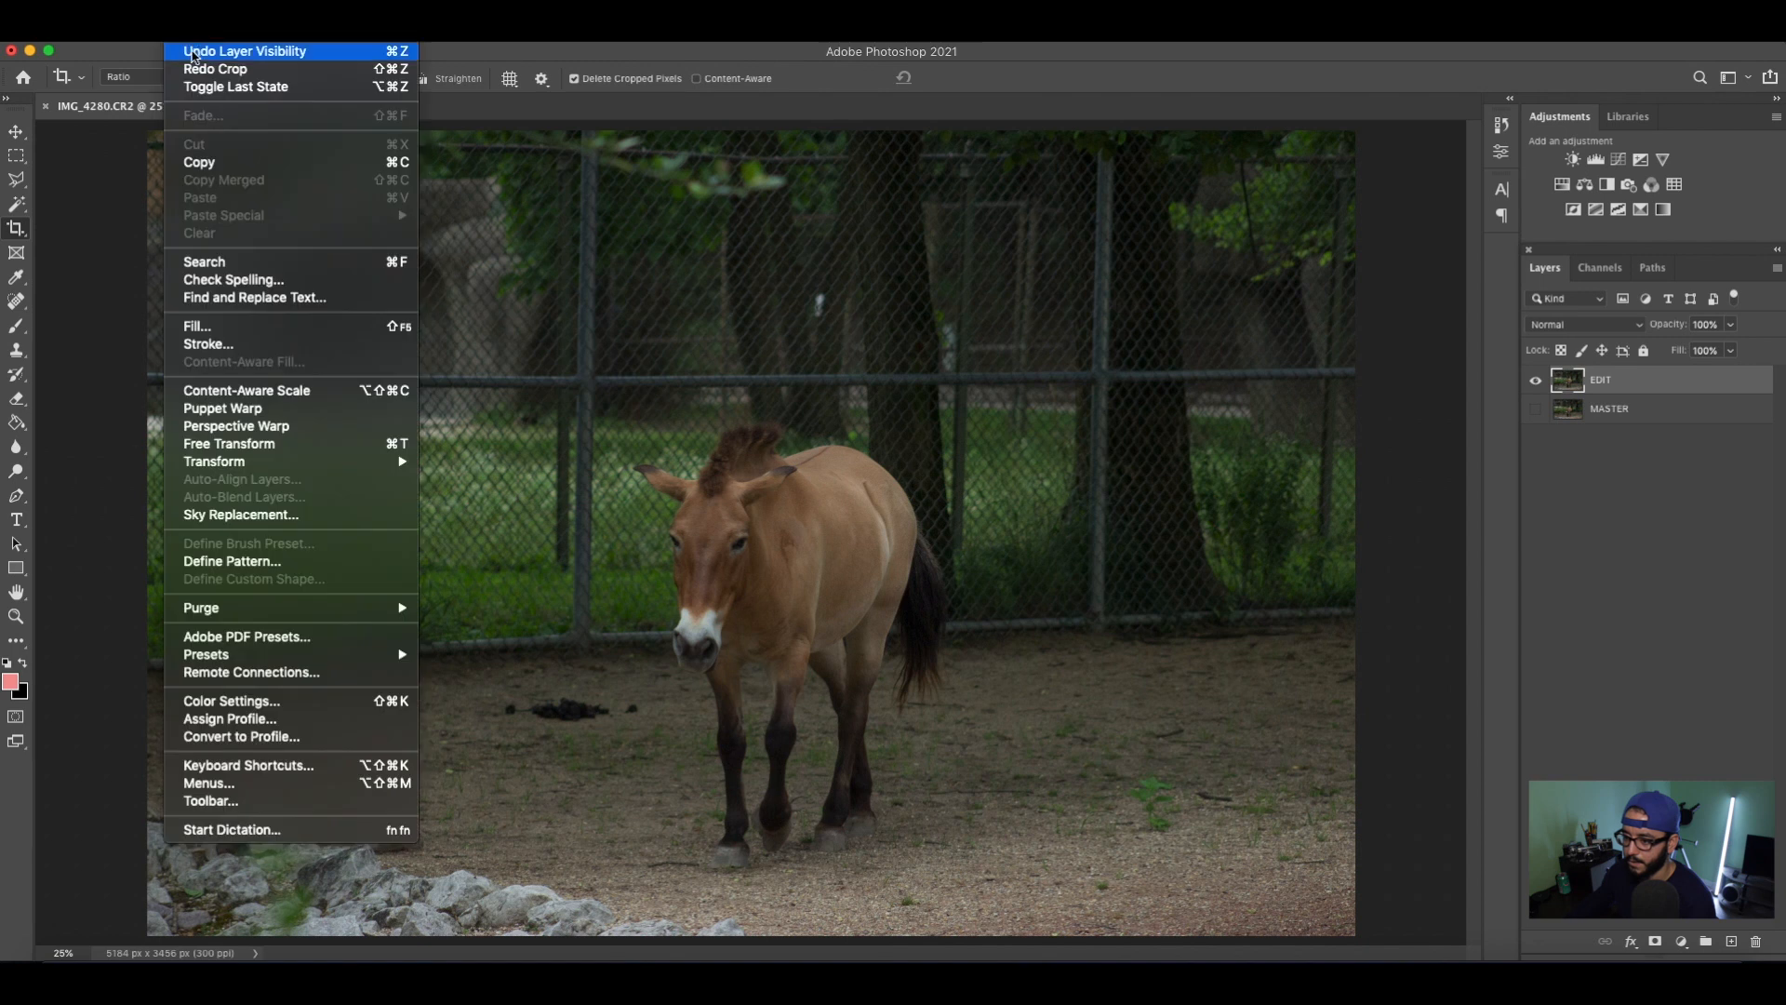
{"action": "left_click", "coordinate": [207, 72]}
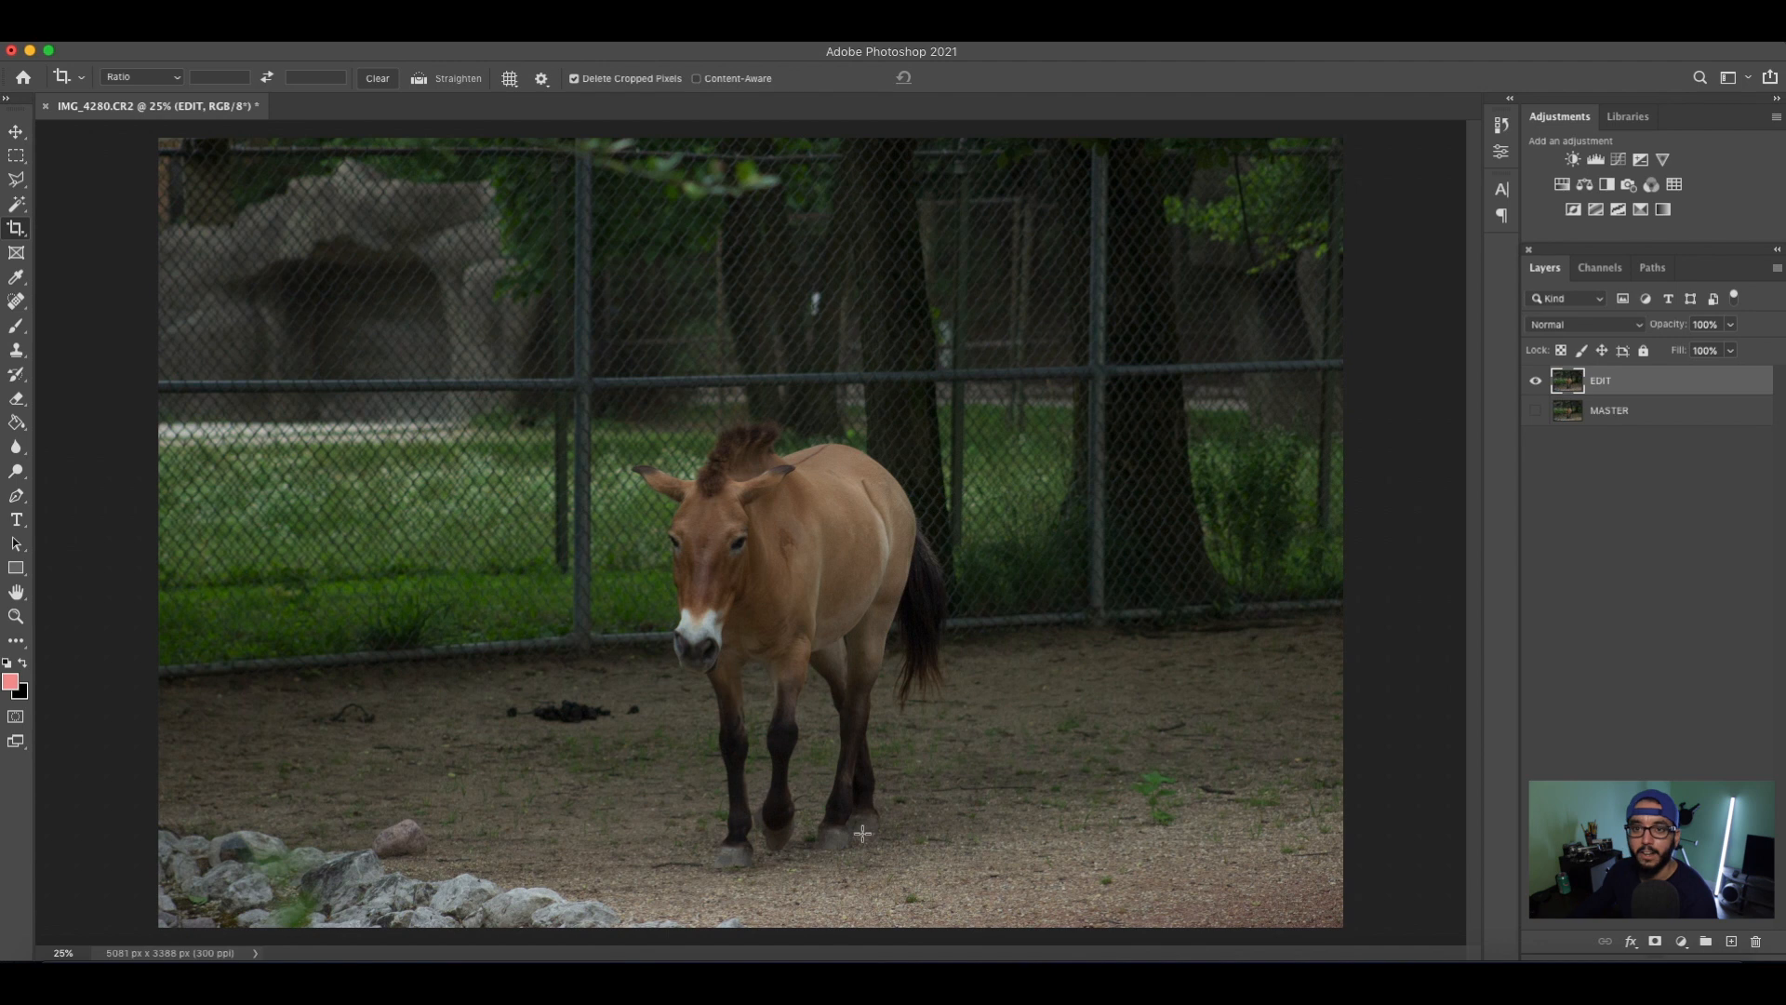
Add a Brightness/Contrast adjustment layer with brightness 26 and contrast 45, and invert its mask to black.
{"action": "left_click", "coordinate": [1572, 159]}
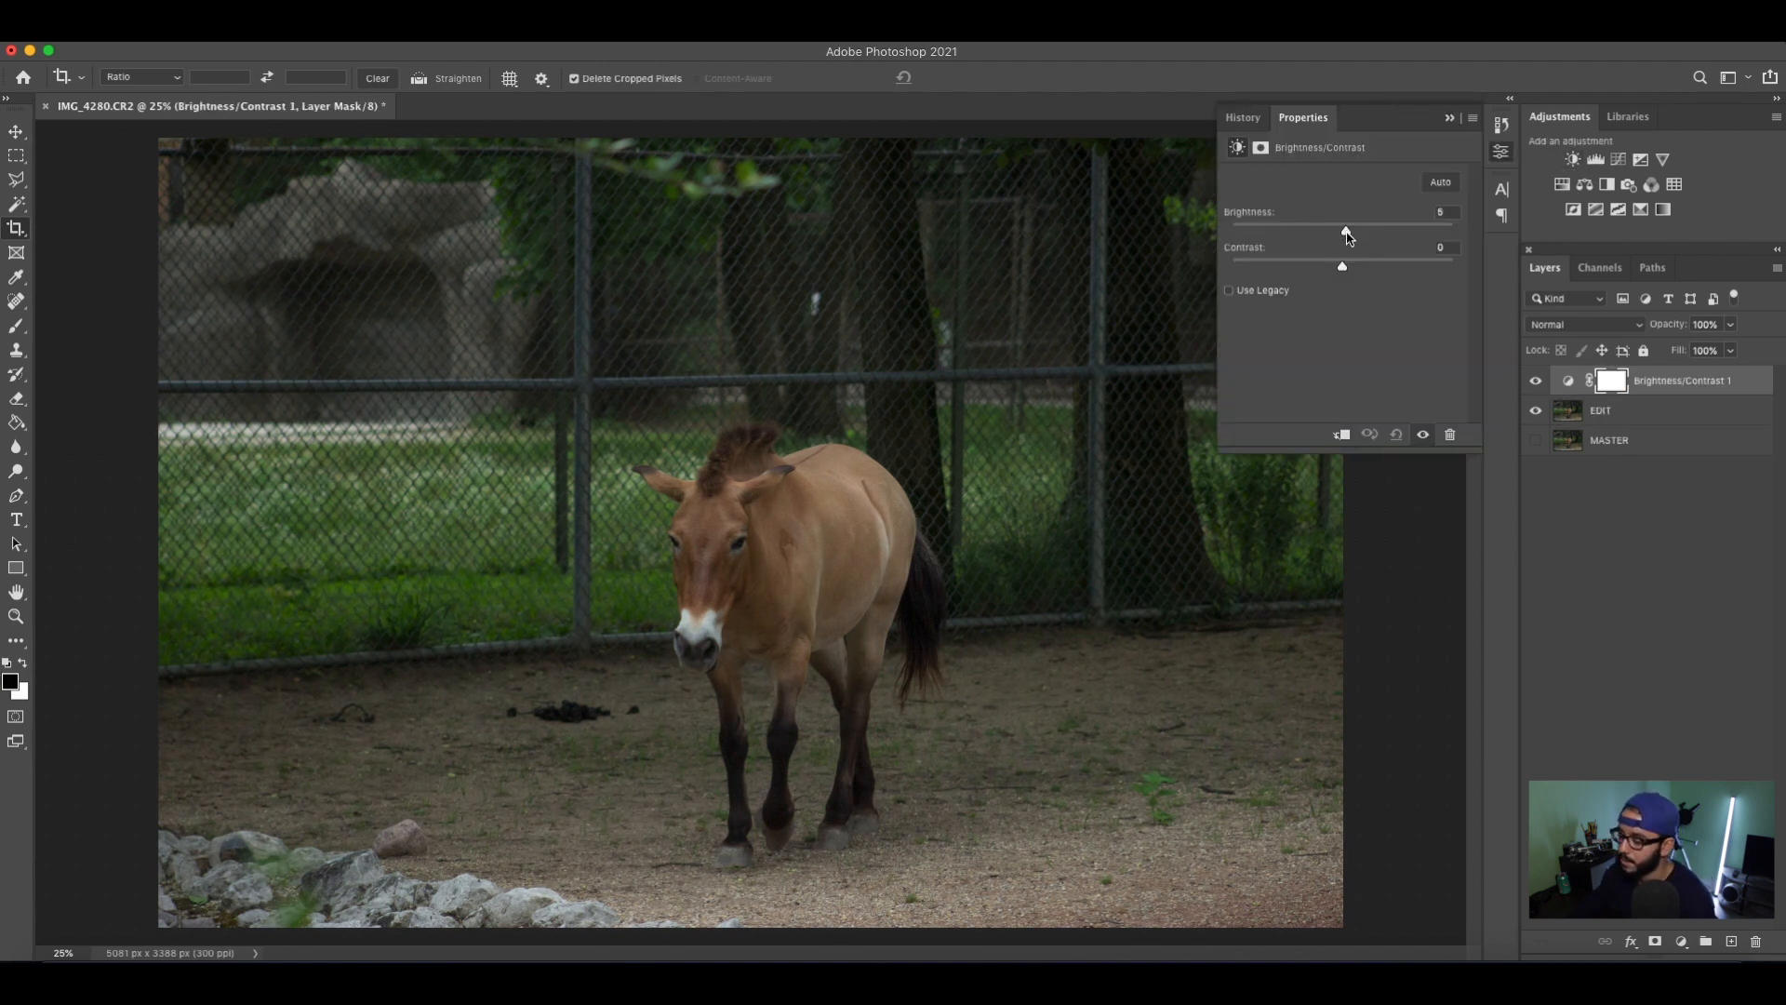
{"action": "left_click_drag", "start_coordinate": [1348, 238], "coordinate": [1363, 240]}
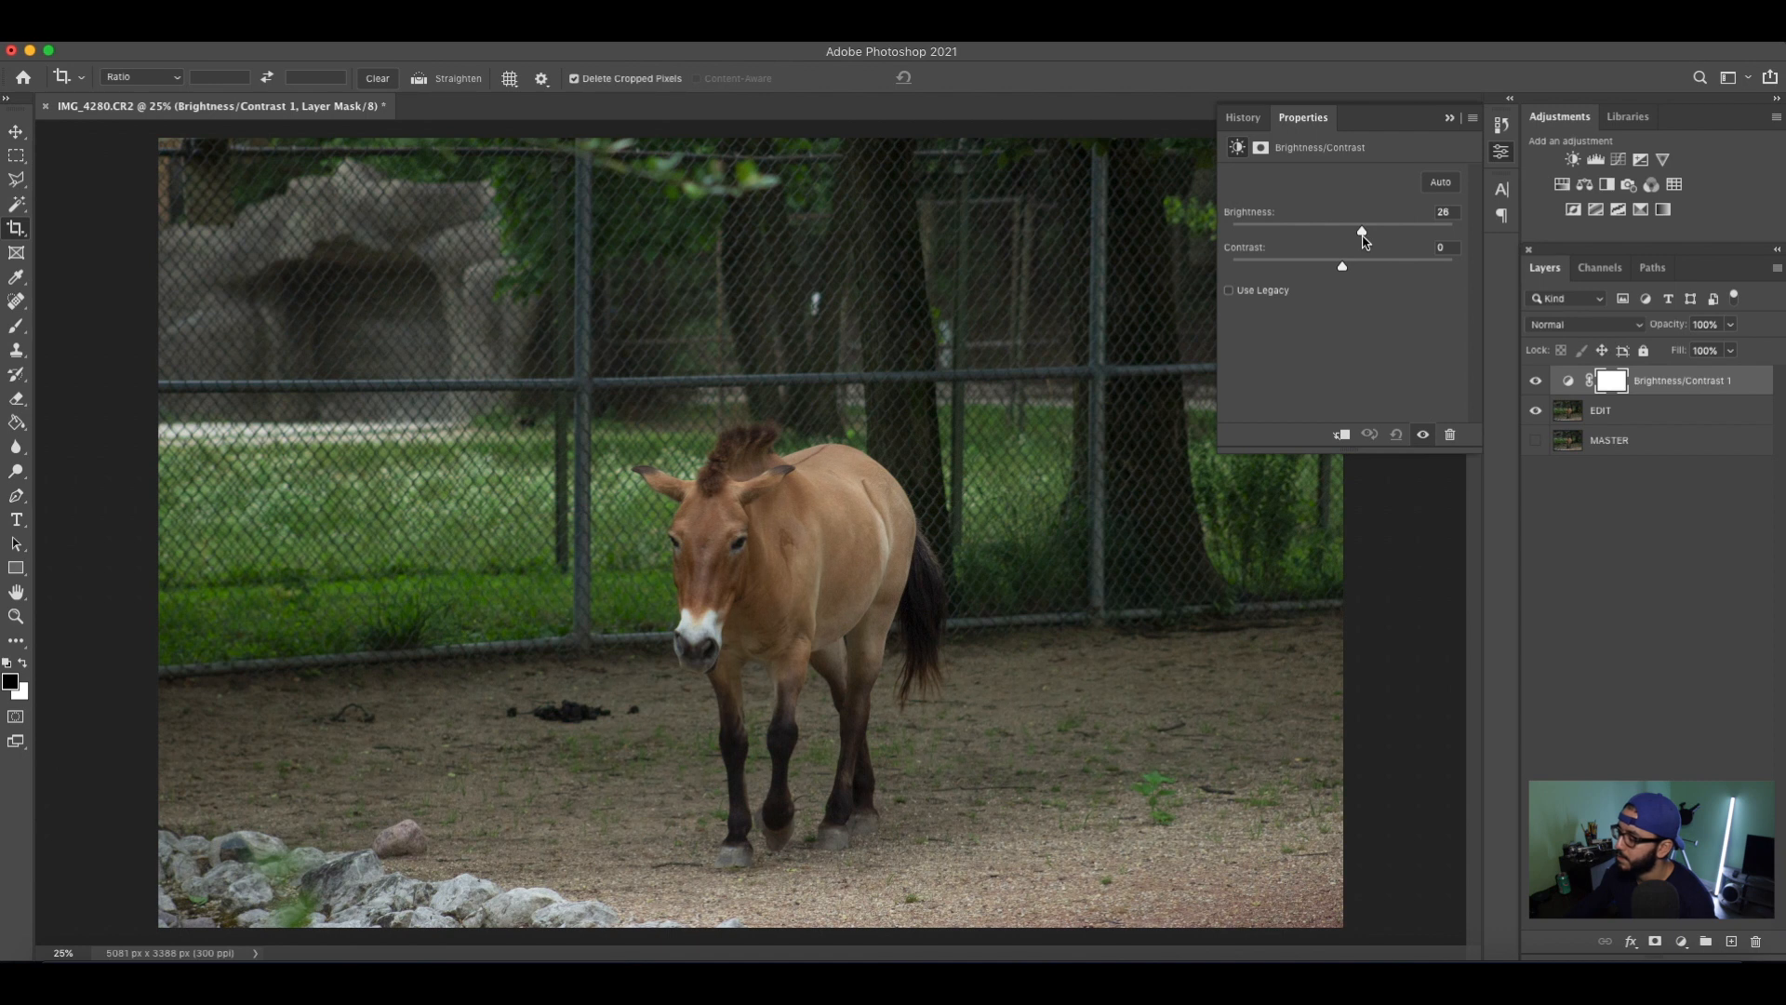
{"action": "left_click_drag", "start_coordinate": [1344, 269], "coordinate": [1395, 277]}
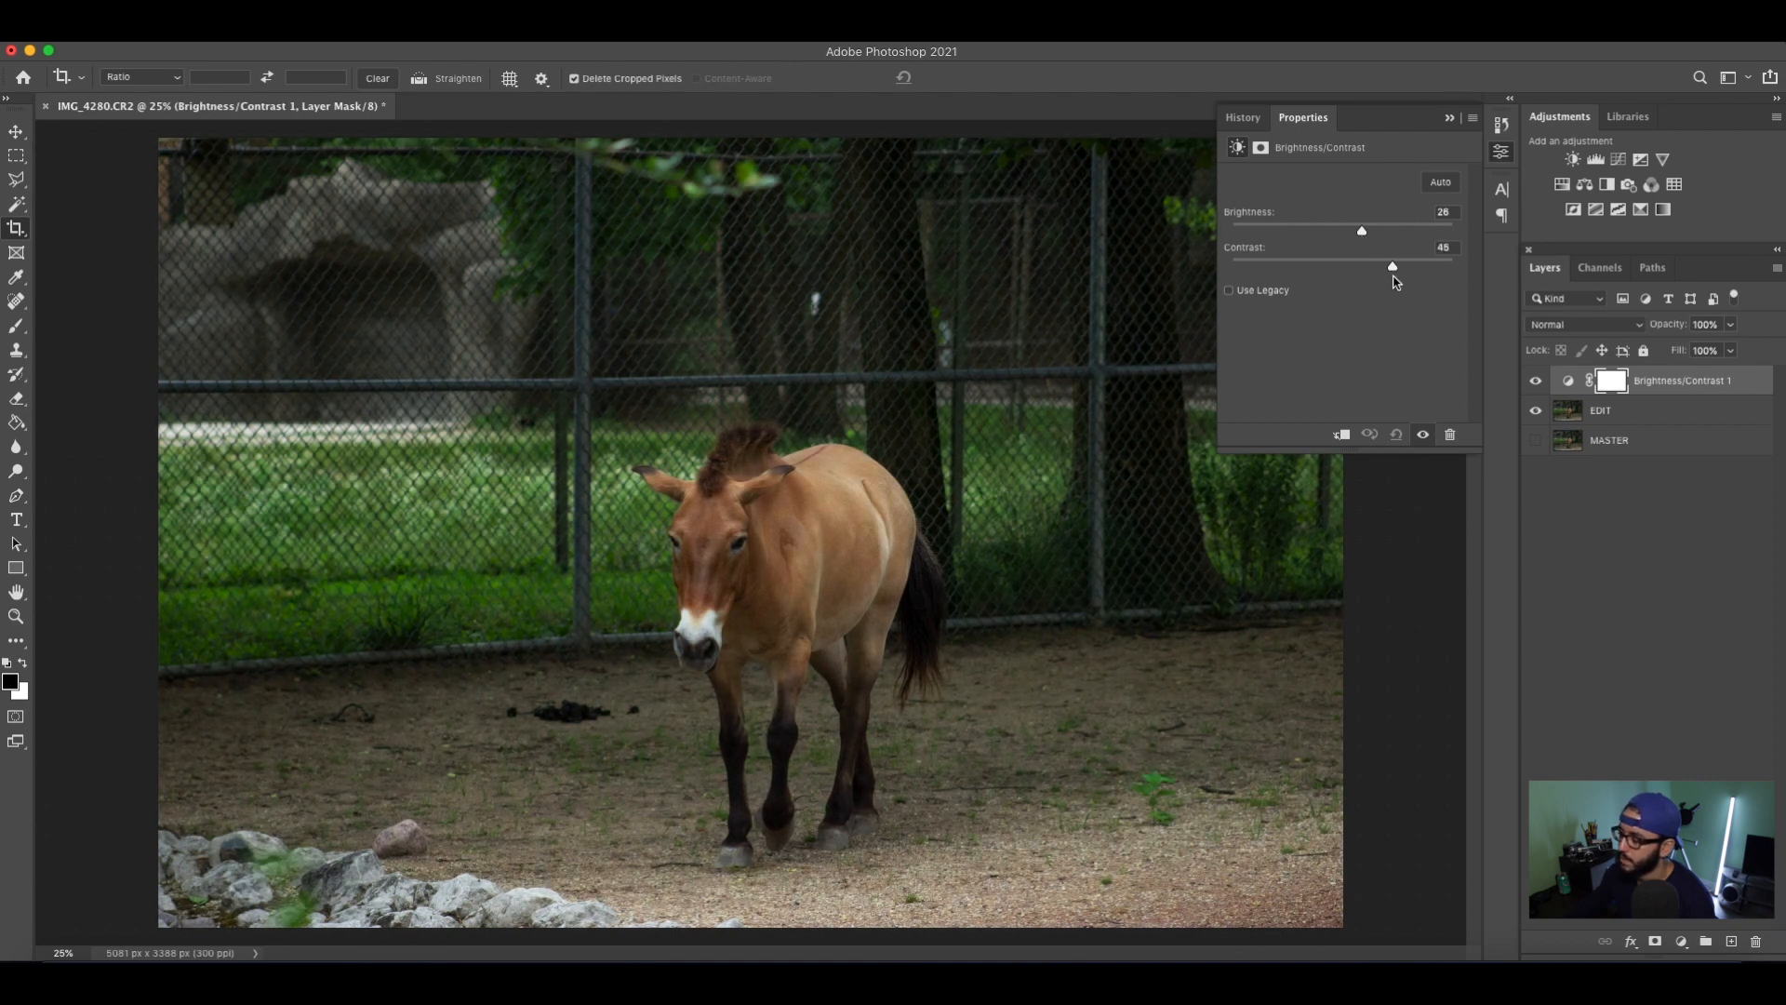
{"action": "left_click", "coordinate": [1447, 123]}
{"action": "key", "text": "super+i"}
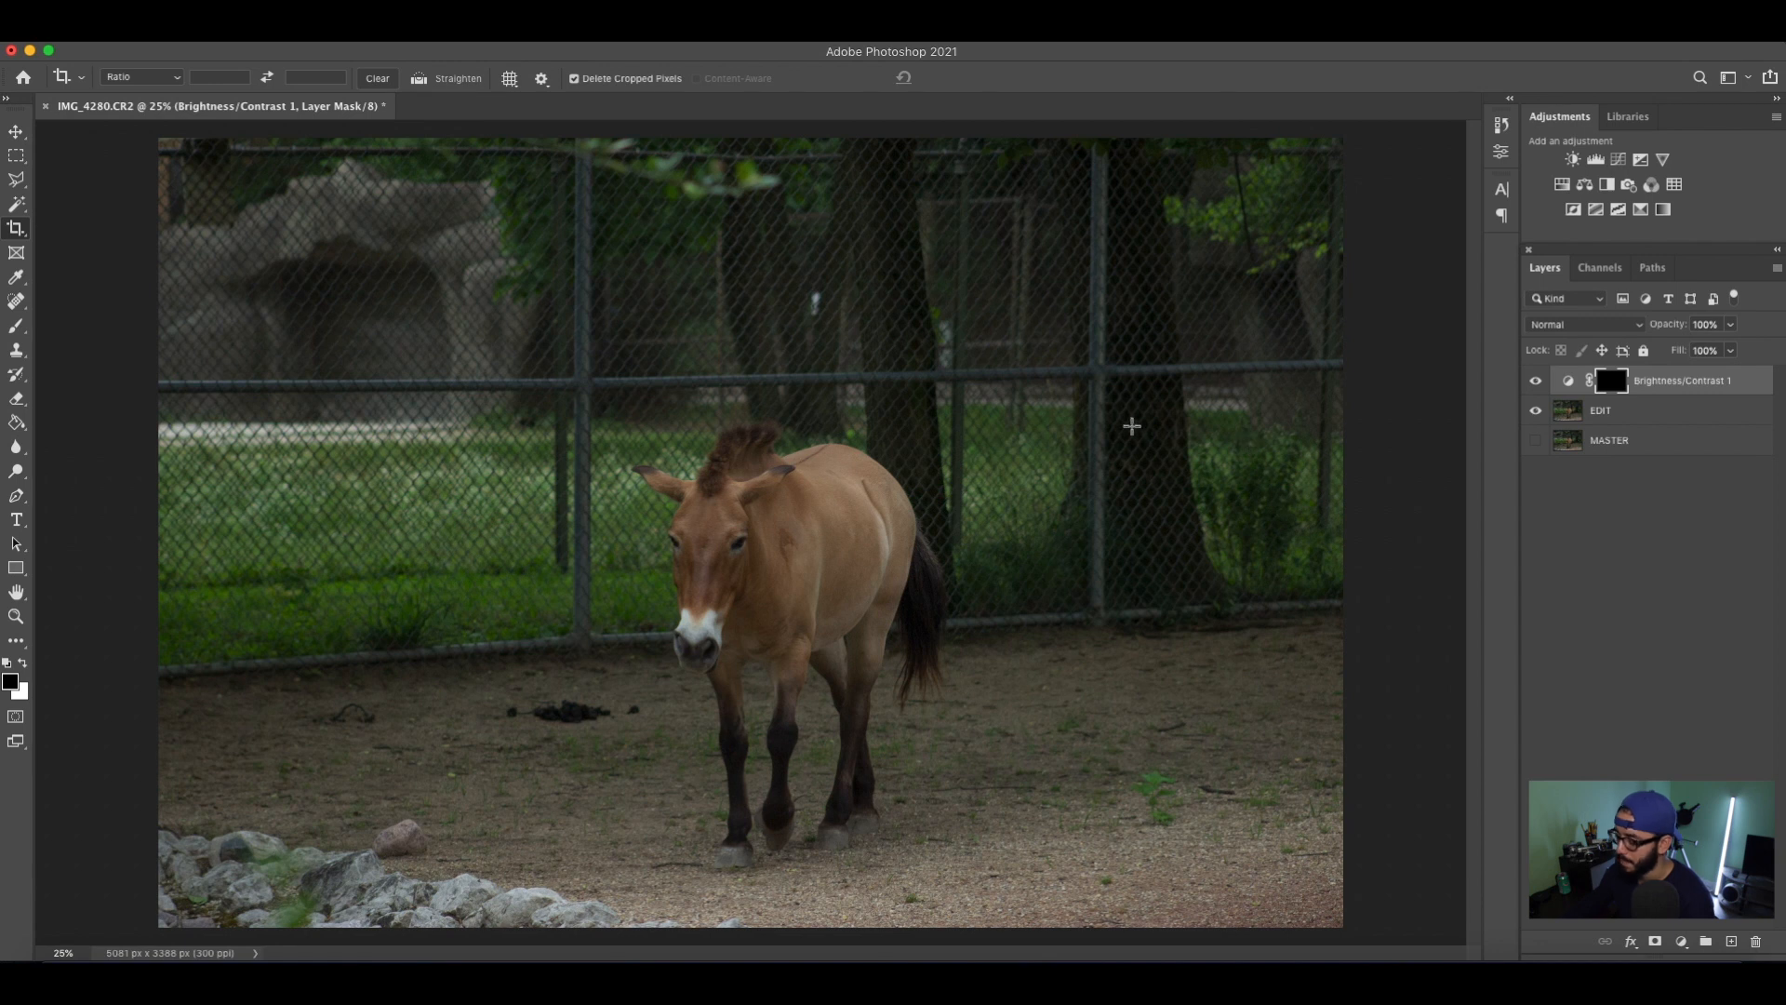
Paint white on the Brightness/Contrast mask over the middle of the horse with a Soft Round brush of 1100 px.
{"action": "key", "text": "b"}
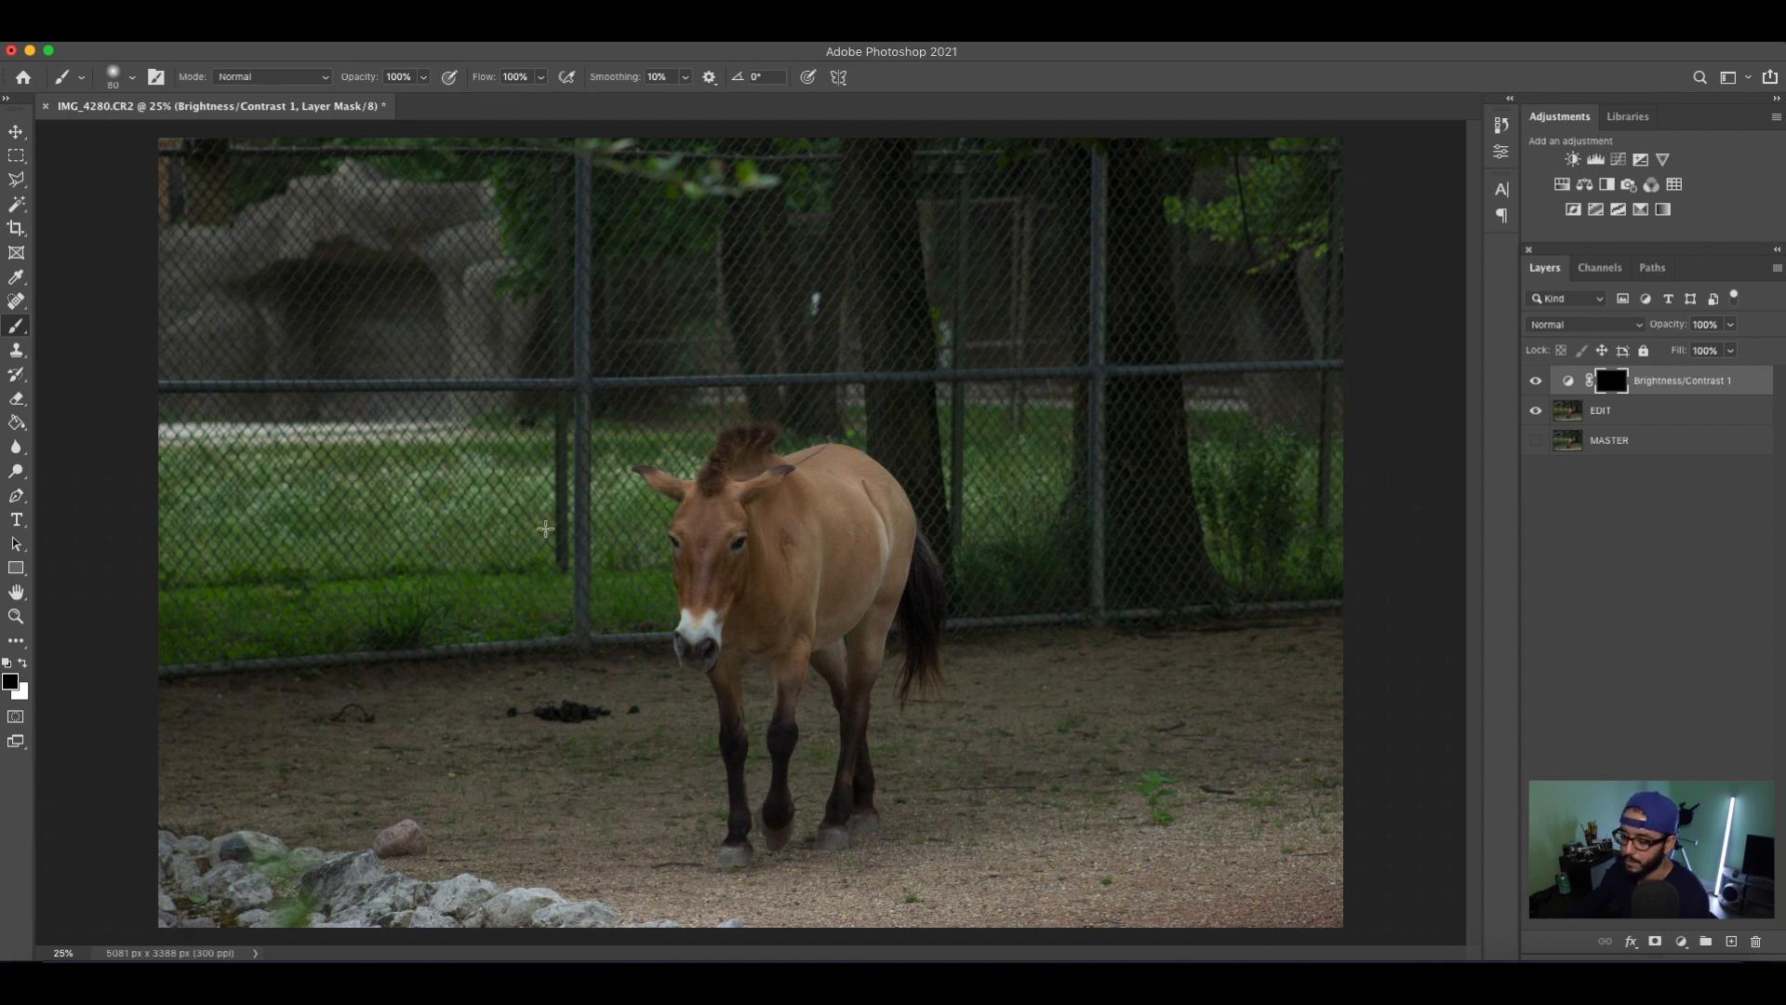
{"action": "key", "text": "bracketright"}
{"action": "key", "text": "bracketright"}
{"action": "key", "text": "bracketright"}
{"action": "key", "text": "bracketright"}
{"action": "key", "text": "bracketright"}
{"action": "key", "text": "bracketright"}
{"action": "key", "text": "bracketright"}
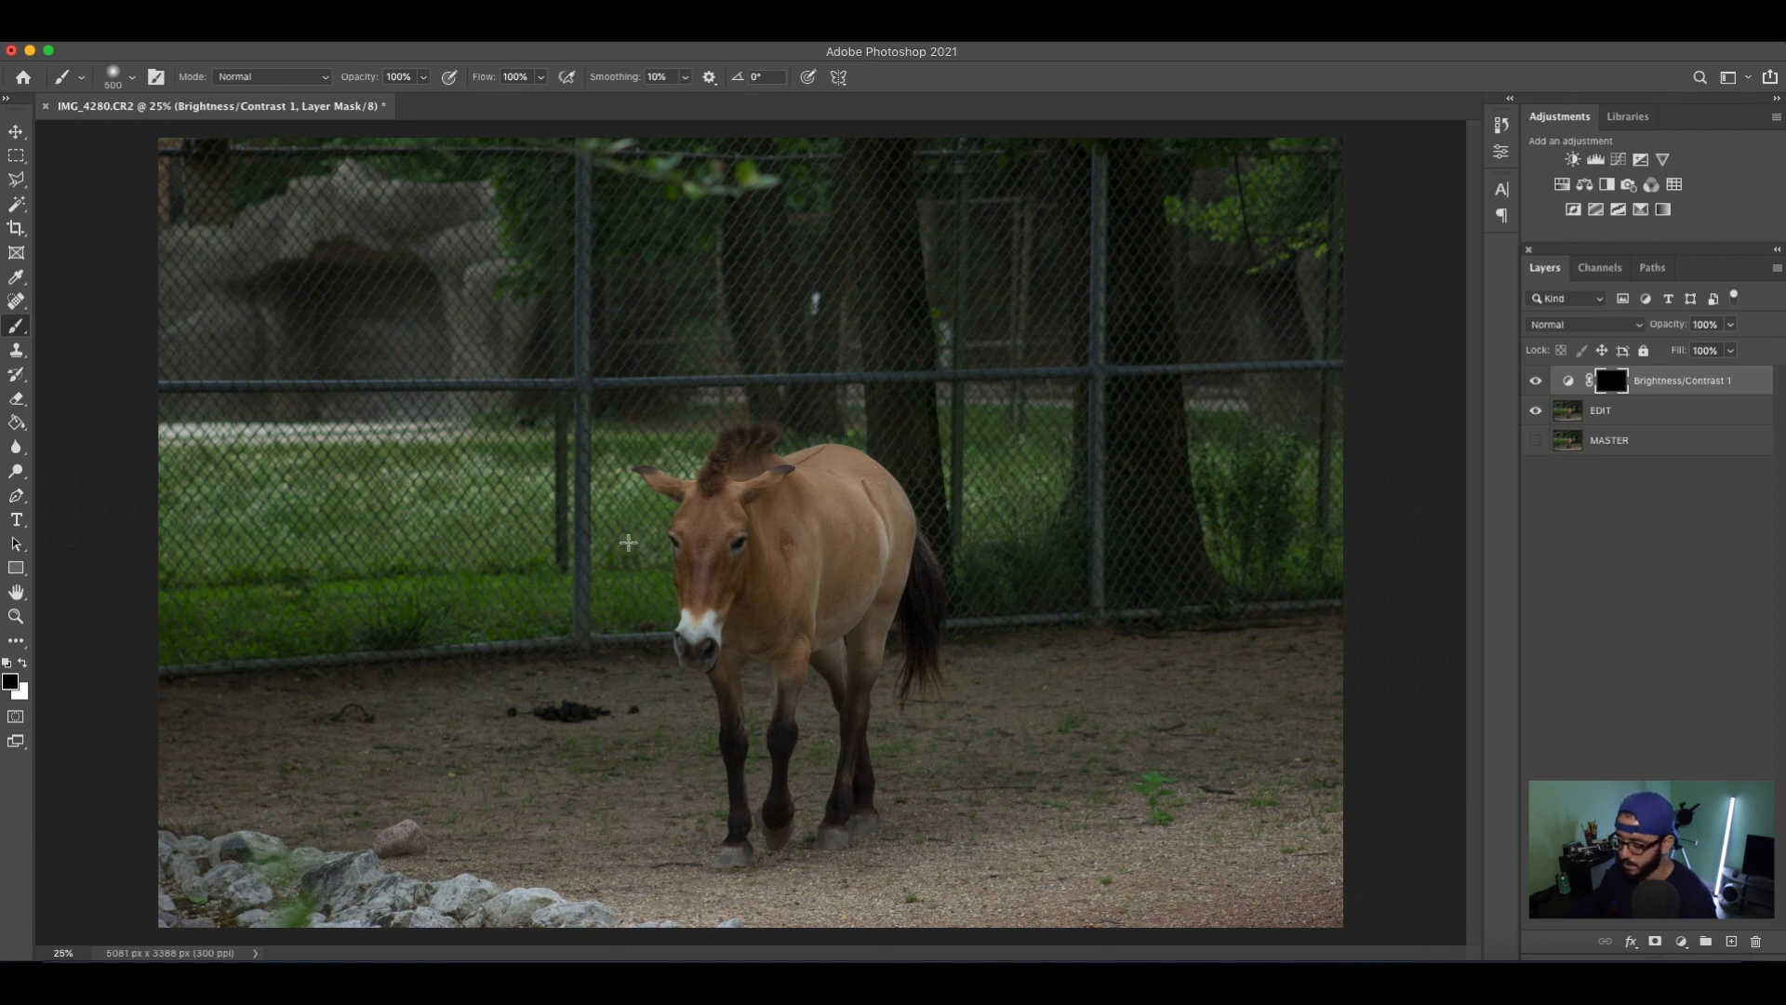
{"action": "right_click", "coordinate": [639, 541]}
{"action": "left_click_drag", "start_coordinate": [800, 590], "coordinate": [821, 590]}
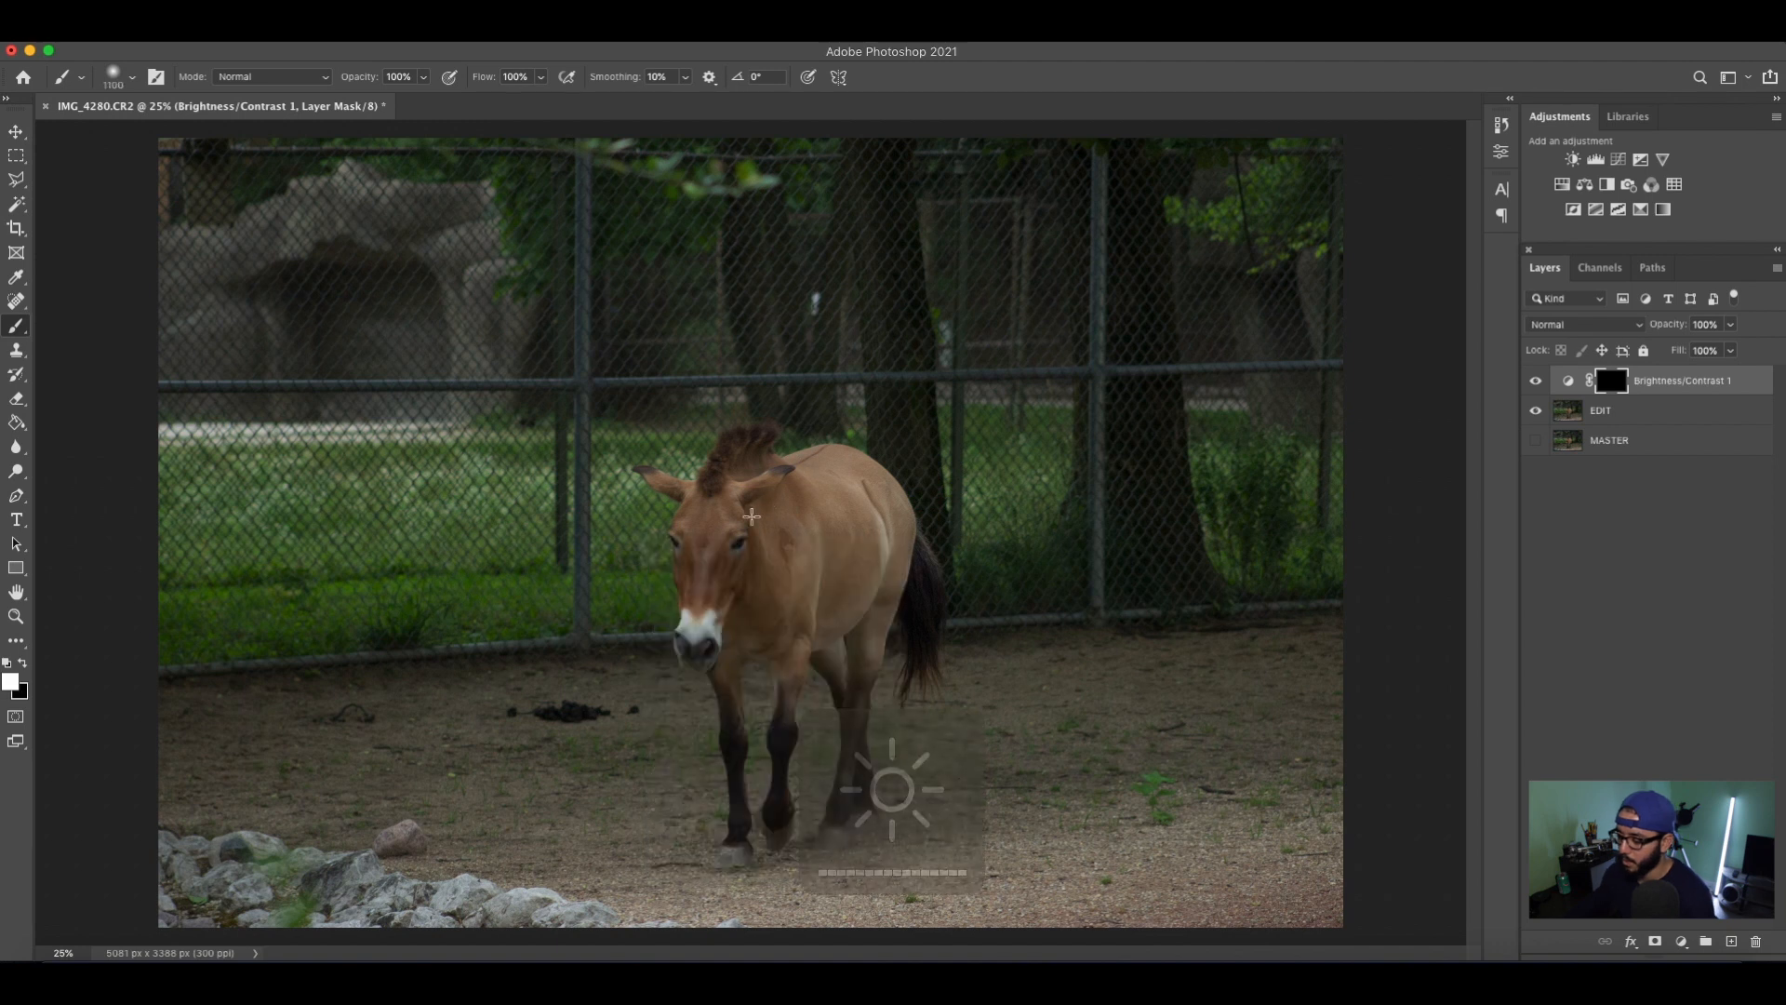
{"action": "left_click", "coordinate": [755, 534]}
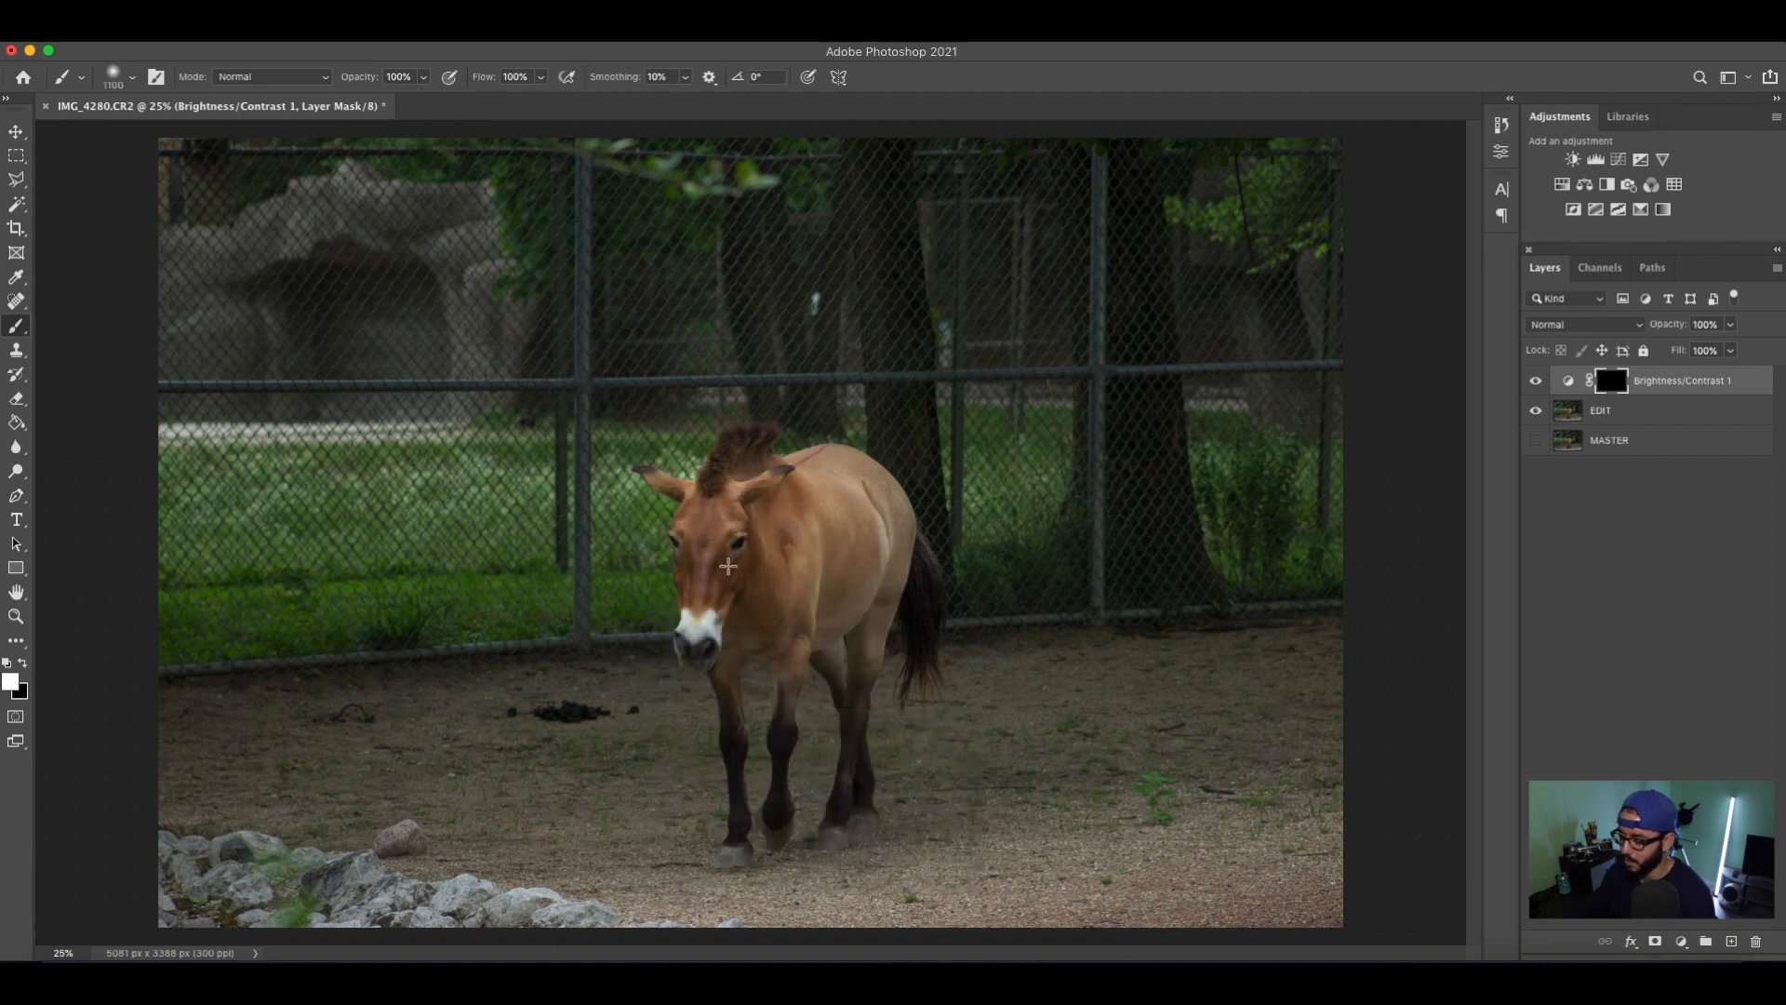
Reduce the brush to 500 px and paint white on the mask over the horse's head, body and legs.
{"action": "key", "text": "bracketleft"}
{"action": "key", "text": "bracketleft"}
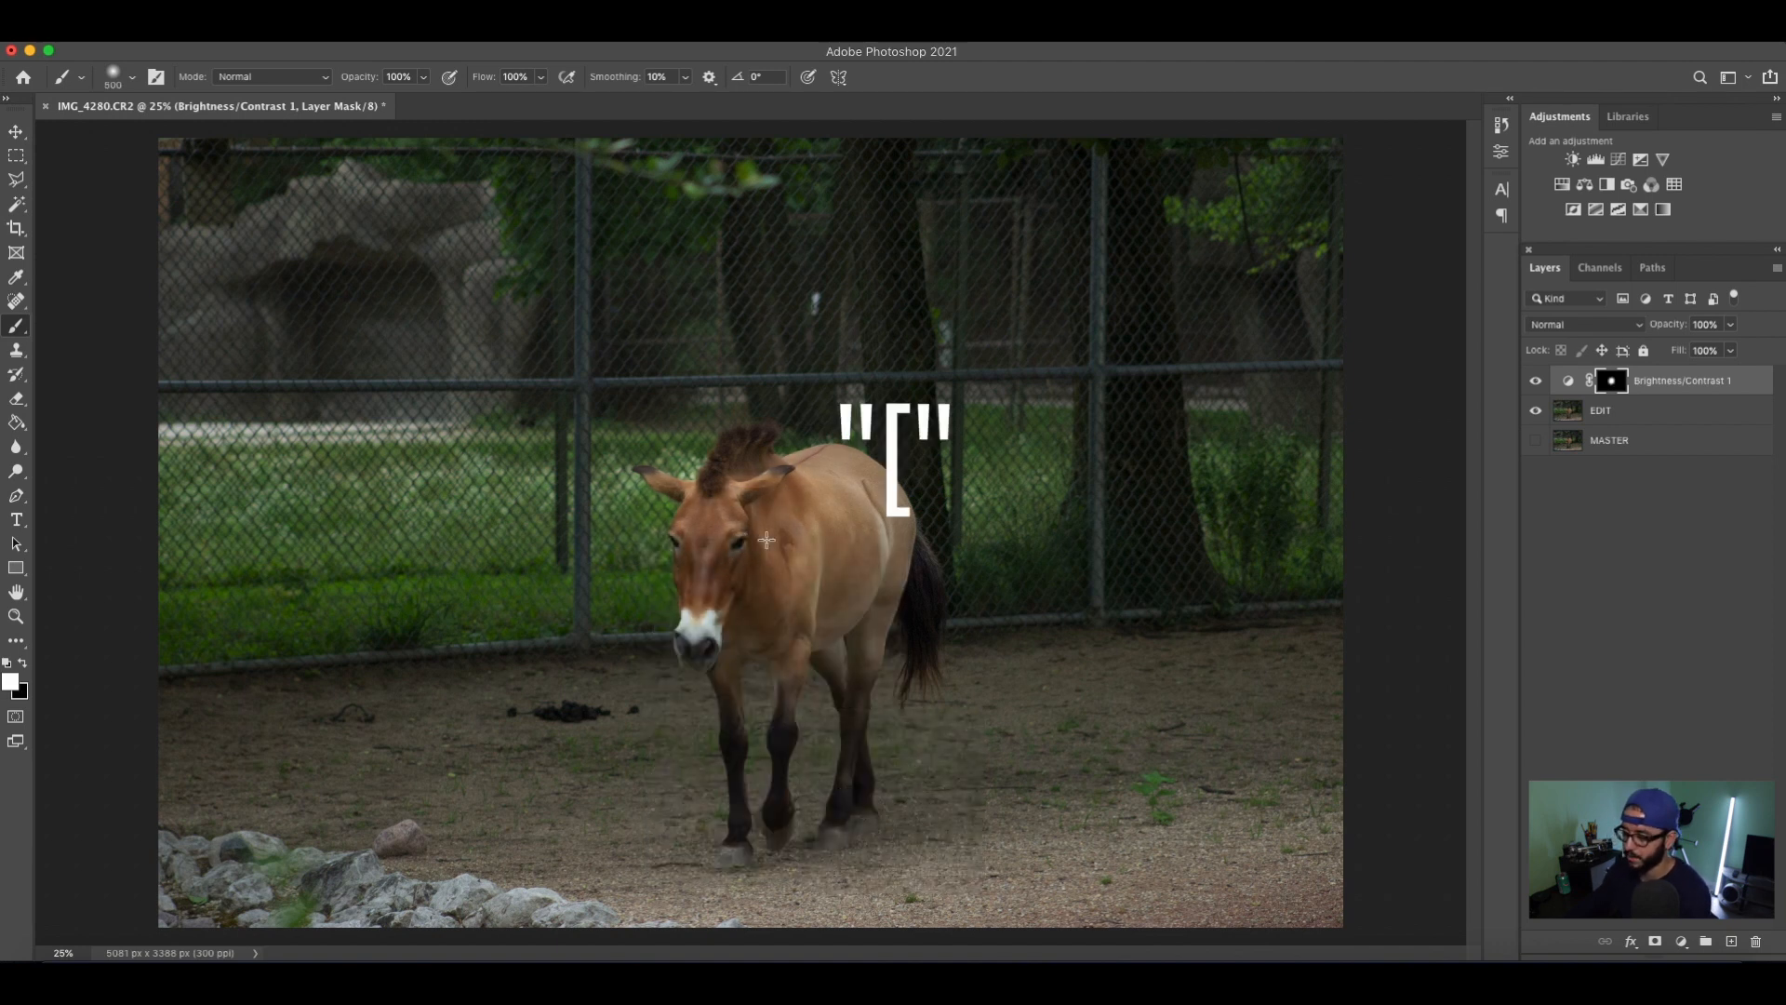
{"action": "mouse_move", "coordinate": [816, 582]}
{"action": "left_mouse_down"}
{"action": "mouse_move", "coordinate": [791, 748]}
{"action": "mouse_move", "coordinate": [742, 674]}
{"action": "mouse_move", "coordinate": [733, 693]}
{"action": "mouse_move", "coordinate": [730, 852]}
{"action": "mouse_move", "coordinate": [759, 753]}
{"action": "mouse_move", "coordinate": [745, 508]}
{"action": "left_mouse_up"}
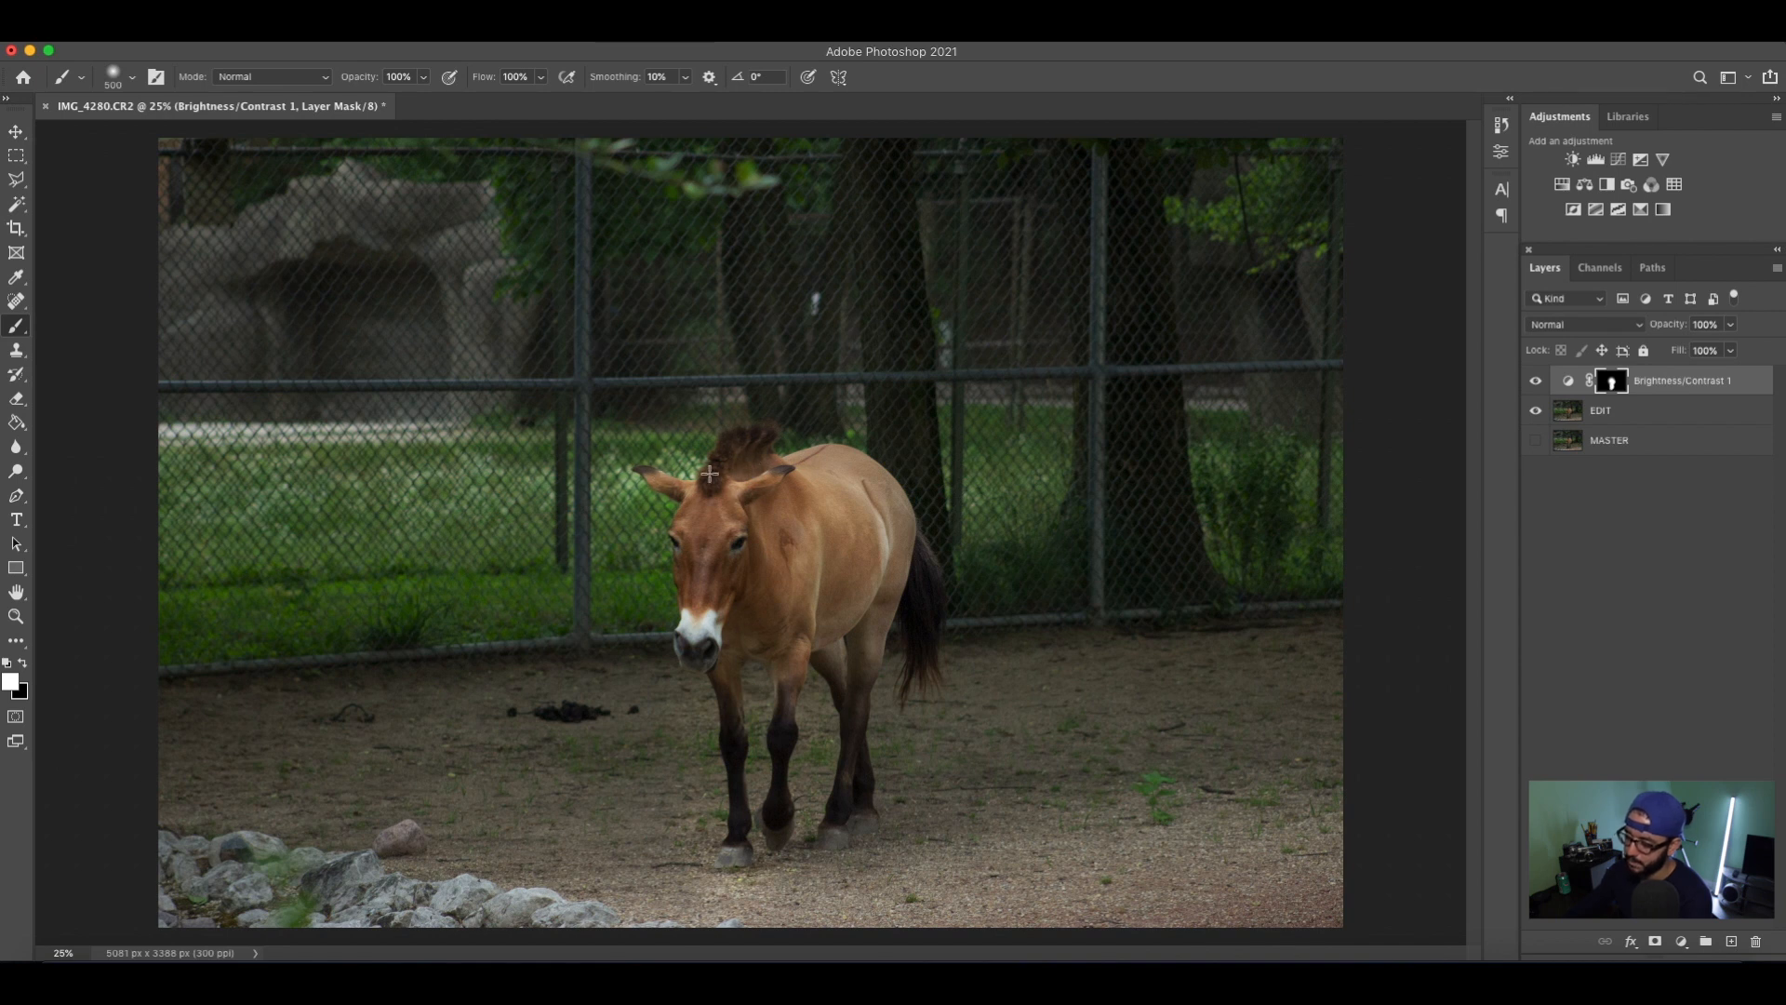
{"action": "left_click_drag", "start_coordinate": [832, 459], "coordinate": [891, 520]}
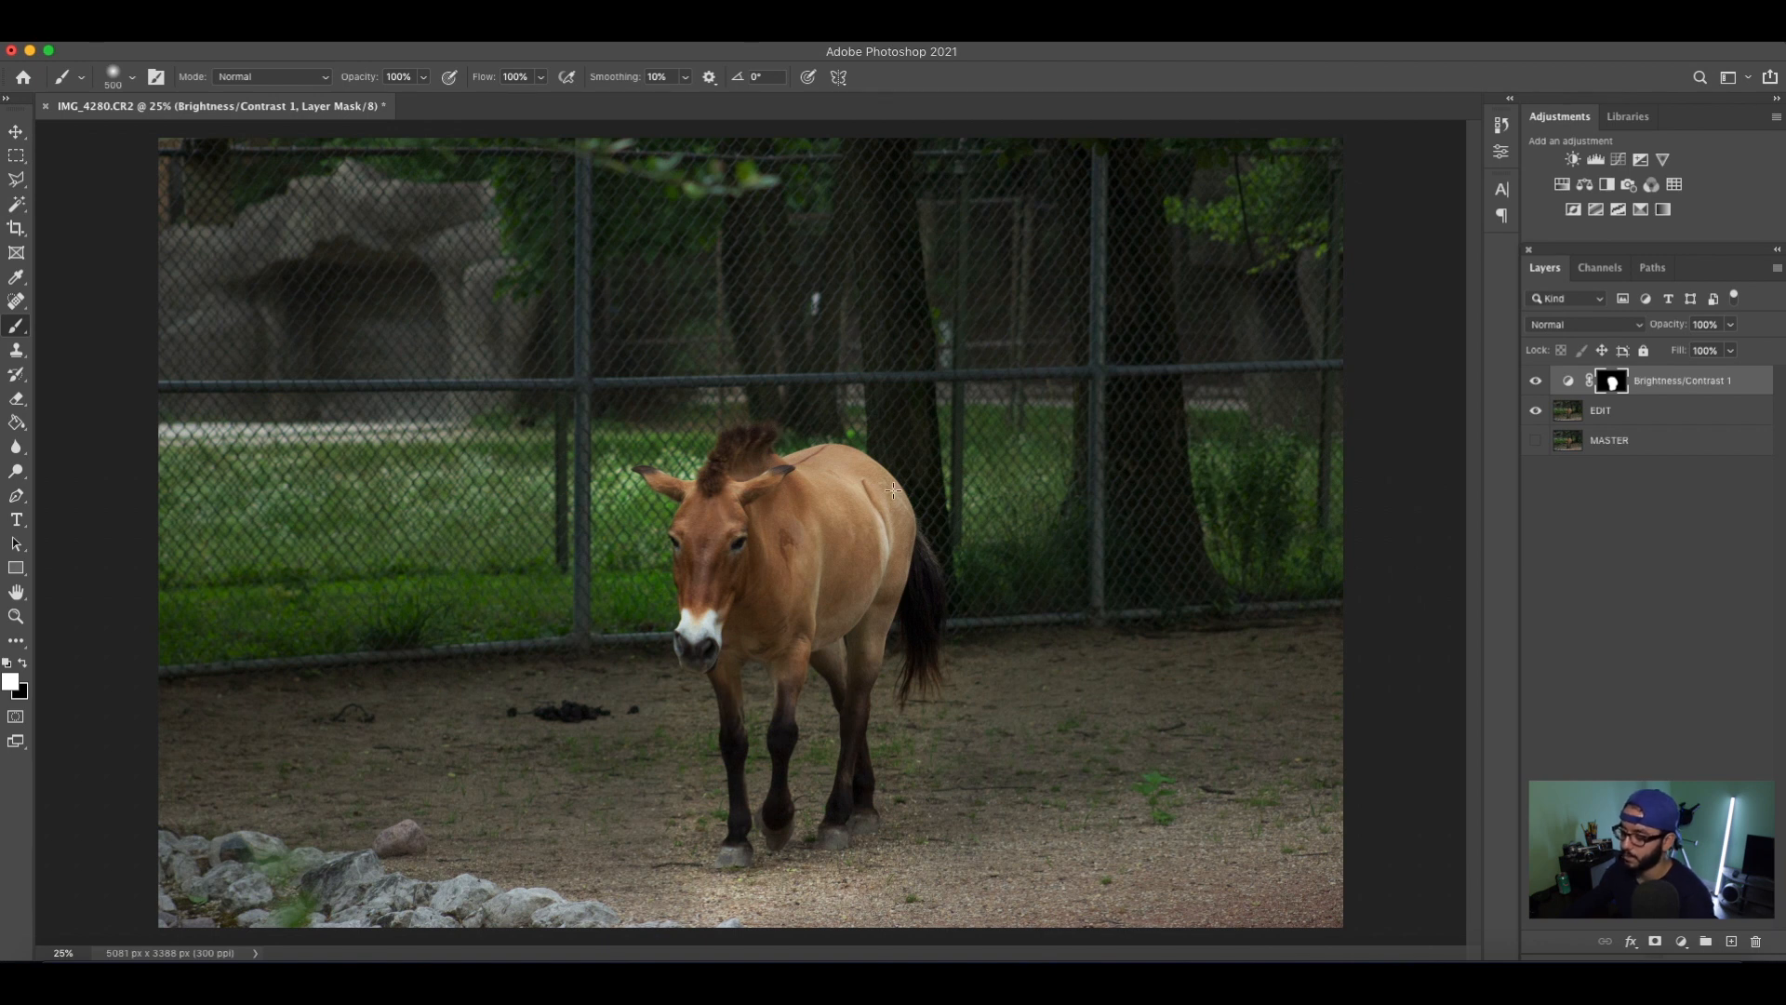
Toggle the Brightness/Contrast layer's visibility repeatedly to compare the horse with and without the adjustment.
{"action": "left_click", "coordinate": [1535, 383]}
{"action": "left_click", "coordinate": [1535, 383]}
{"action": "left_click", "coordinate": [1535, 382]}
{"action": "left_click", "coordinate": [1535, 382]}
{"action": "left_click", "coordinate": [1534, 382]}
{"action": "left_click", "coordinate": [1535, 382]}
{"action": "left_click", "coordinate": [1535, 382]}
{"action": "left_click", "coordinate": [1535, 383]}
{"action": "left_click", "coordinate": [1535, 382]}
{"action": "left_click", "coordinate": [1535, 382]}
{"action": "left_click", "coordinate": [1535, 383]}
{"action": "left_click", "coordinate": [1534, 382]}
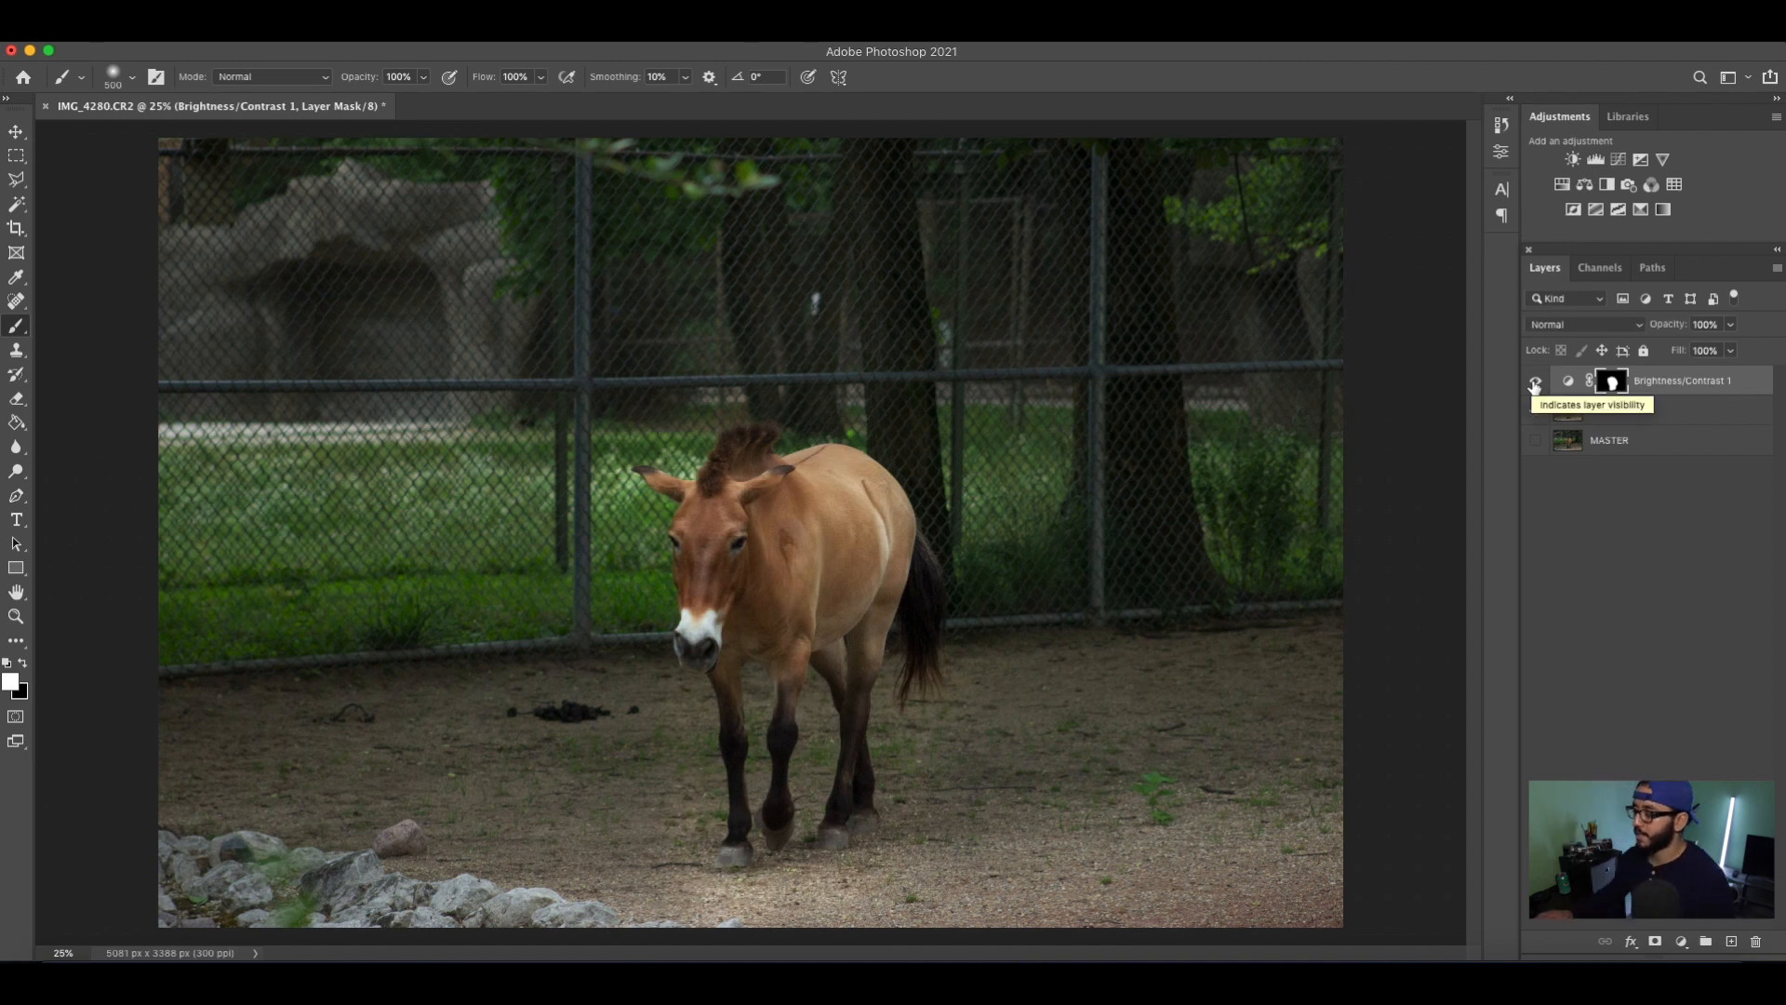
{"action": "left_click", "coordinate": [1535, 383]}
{"action": "left_click", "coordinate": [1535, 382]}
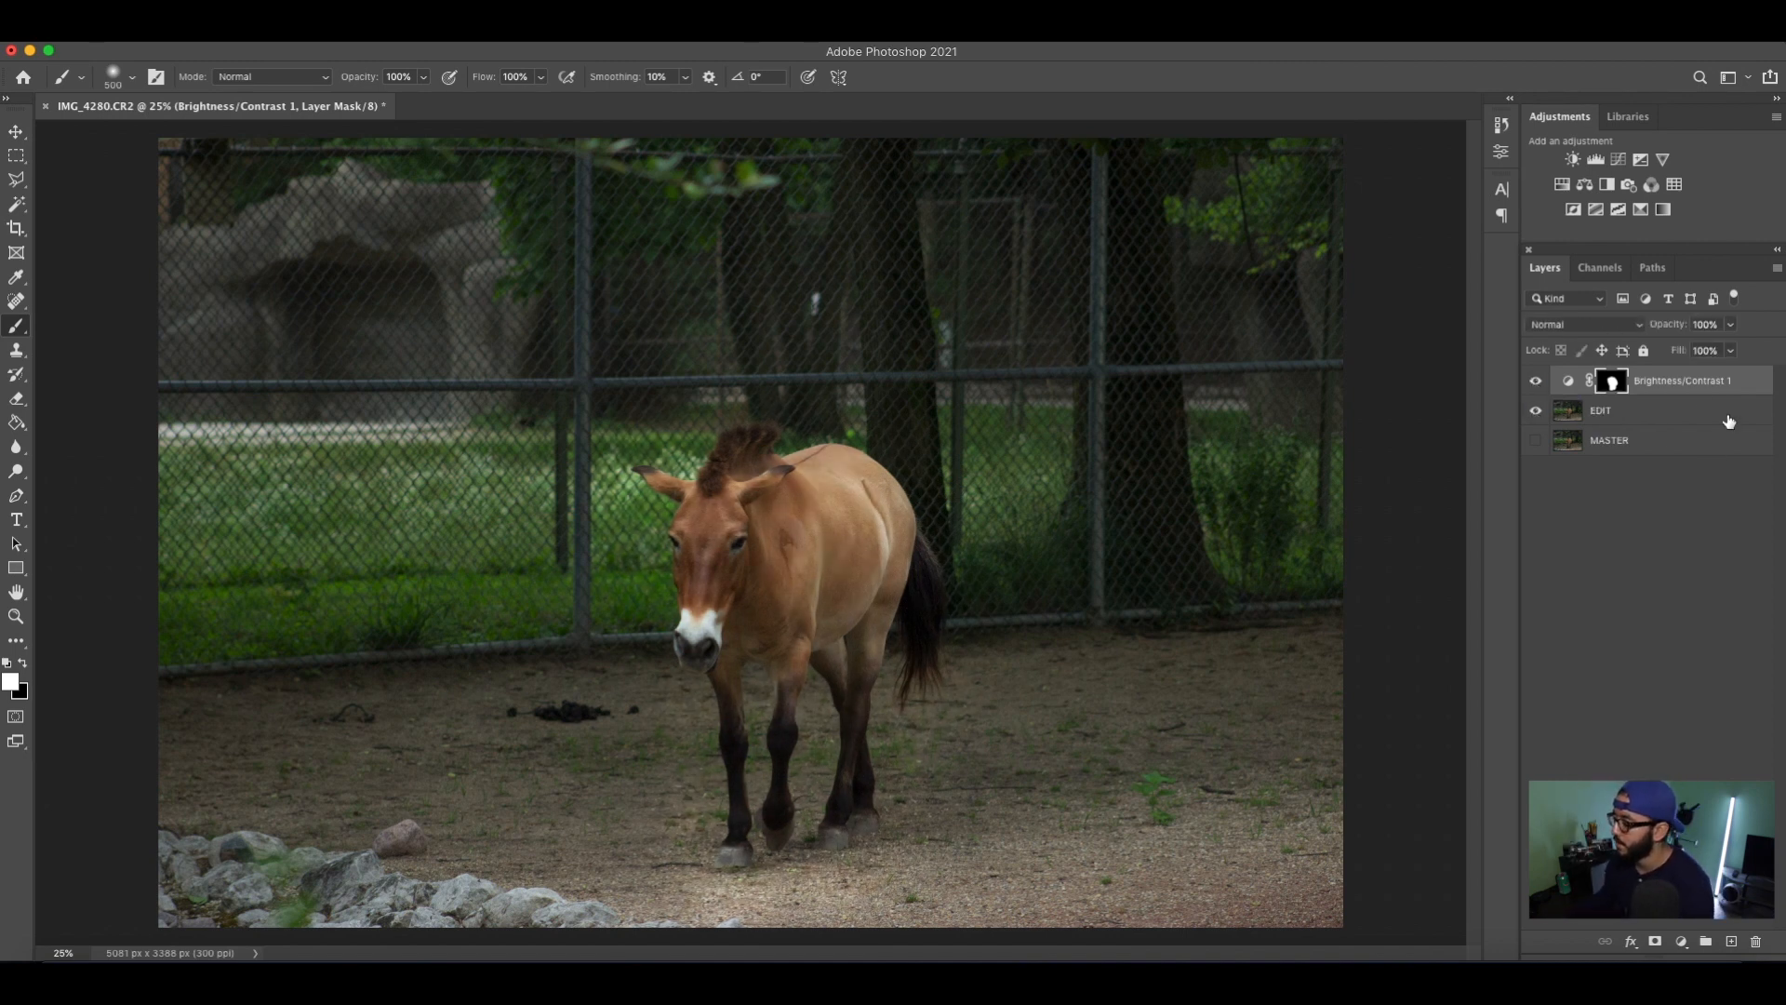
Display the Brightness/Contrast layer mask on its own to examine the painted area, and return to the photo.
{"action": "left_click", "coordinate": [1614, 387], "text": "alt"}
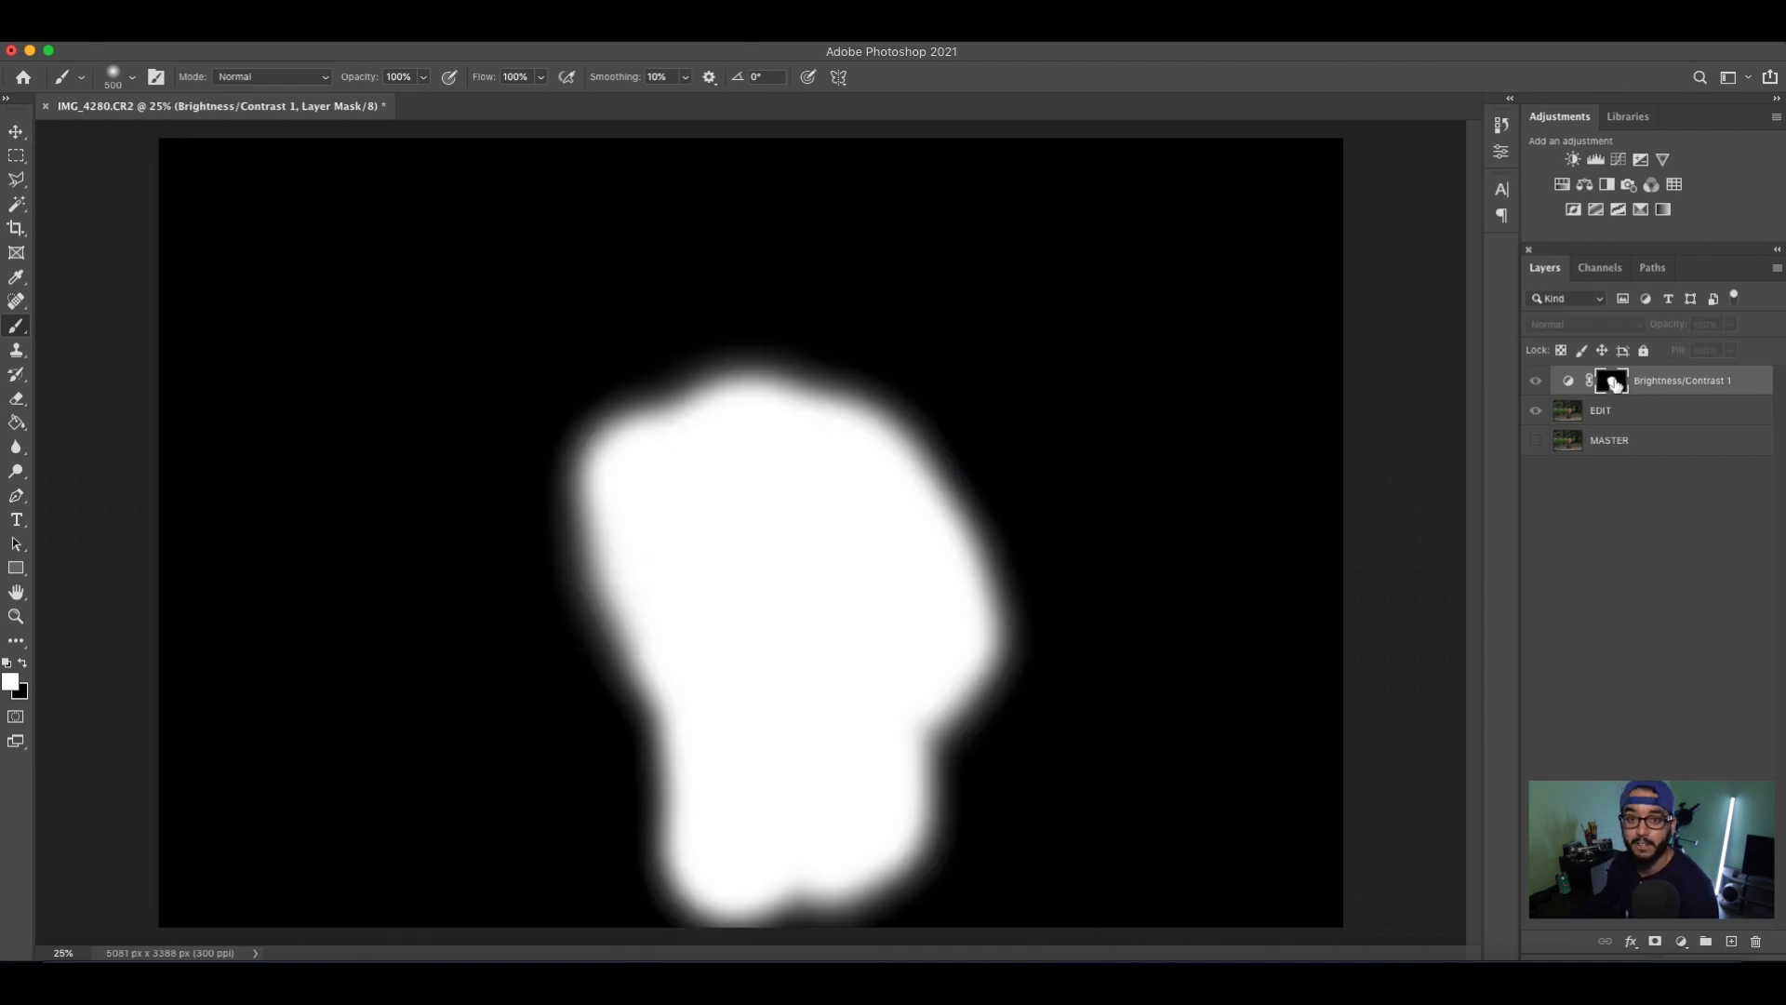
{"action": "left_click", "coordinate": [1614, 384], "text": "alt"}
{"action": "left_click", "coordinate": [1615, 386], "text": "alt"}
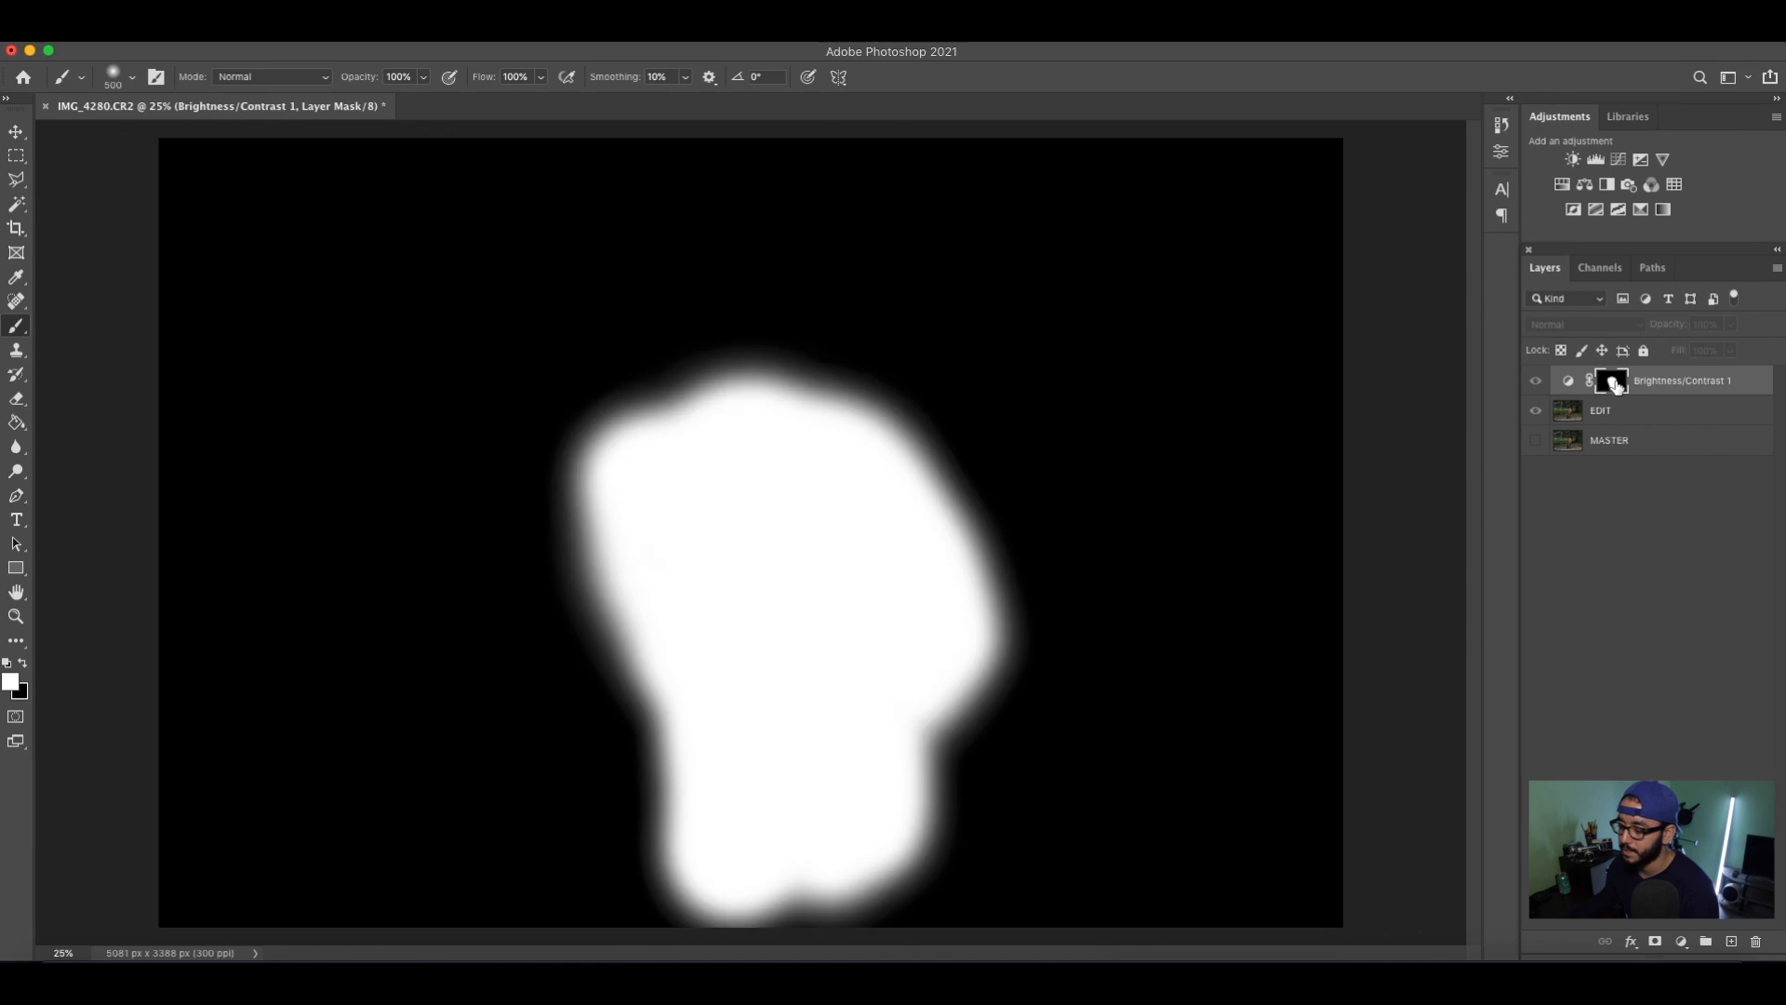
{"action": "left_click", "coordinate": [1614, 384], "text": "alt"}
{"action": "left_click", "coordinate": [1614, 384], "text": "alt"}
{"action": "left_click", "coordinate": [1614, 384], "text": "alt"}
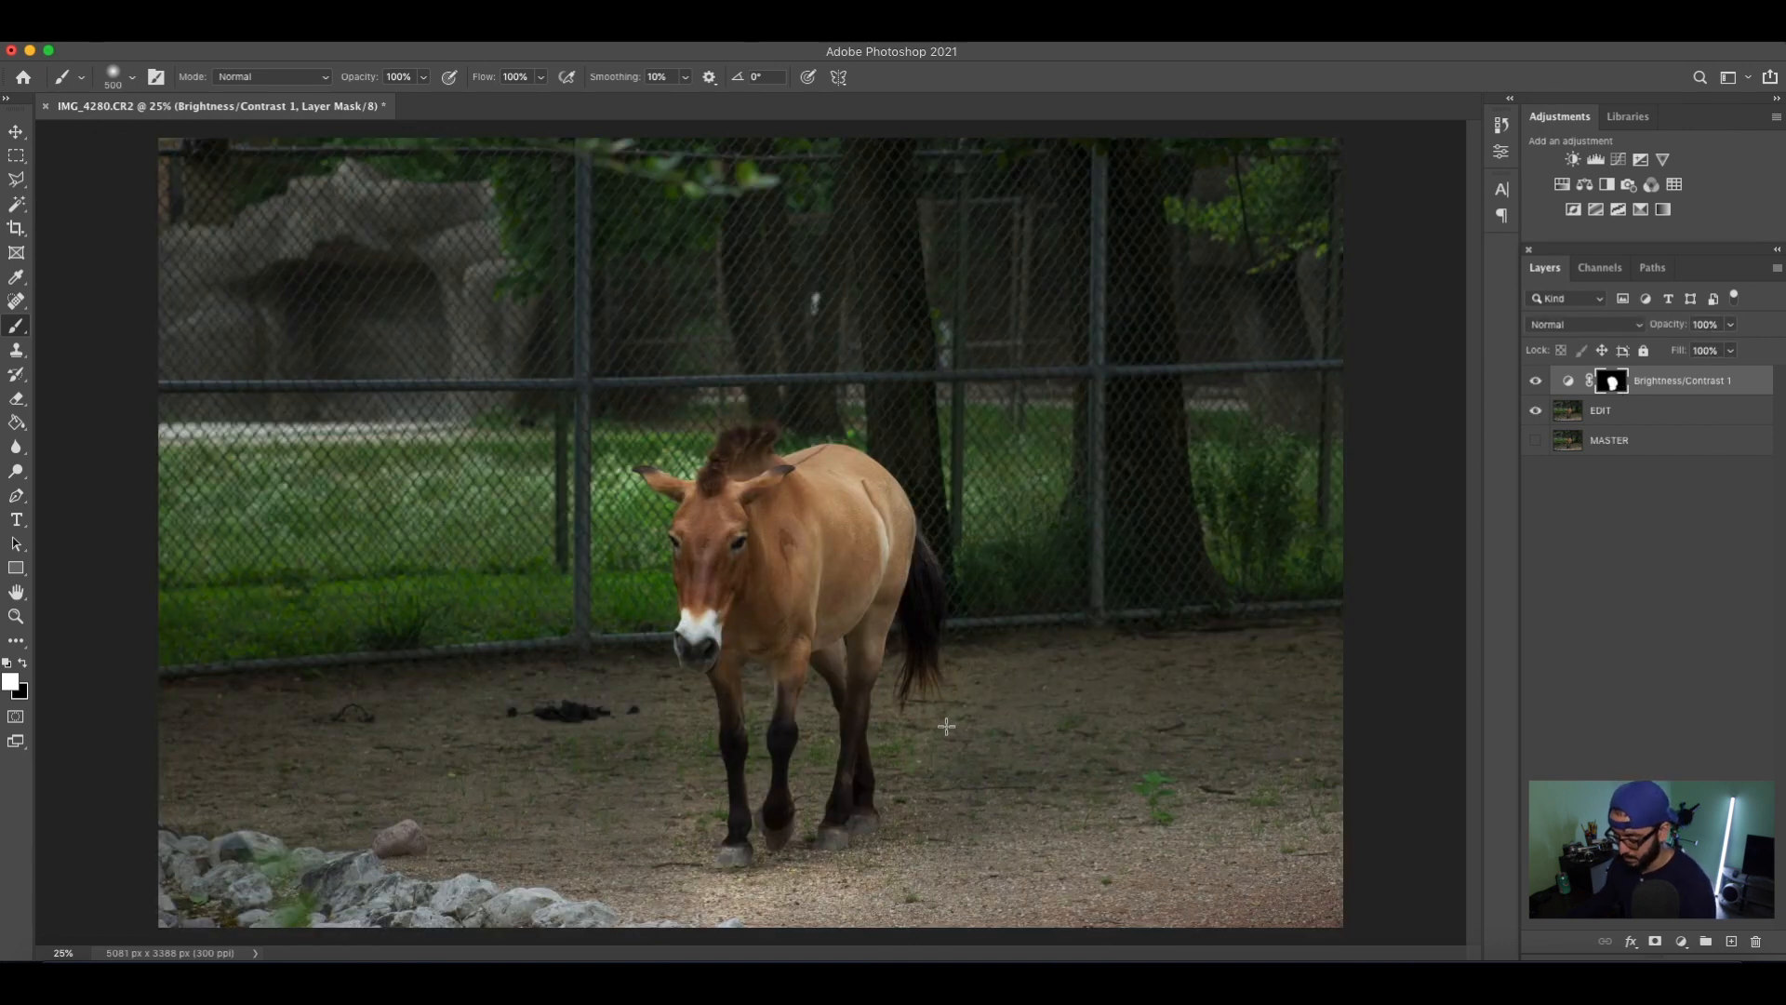
Paint black on the mask along the horse's outline with a much smaller soft brush to exclude the surrounding background.
{"action": "key", "text": "x"}
{"action": "key", "text": "bracketleft"}
{"action": "key", "text": "bracketleft"}
{"action": "key", "text": "bracketleft"}
{"action": "key", "text": "bracketleft"}
{"action": "key", "text": "bracketleft"}
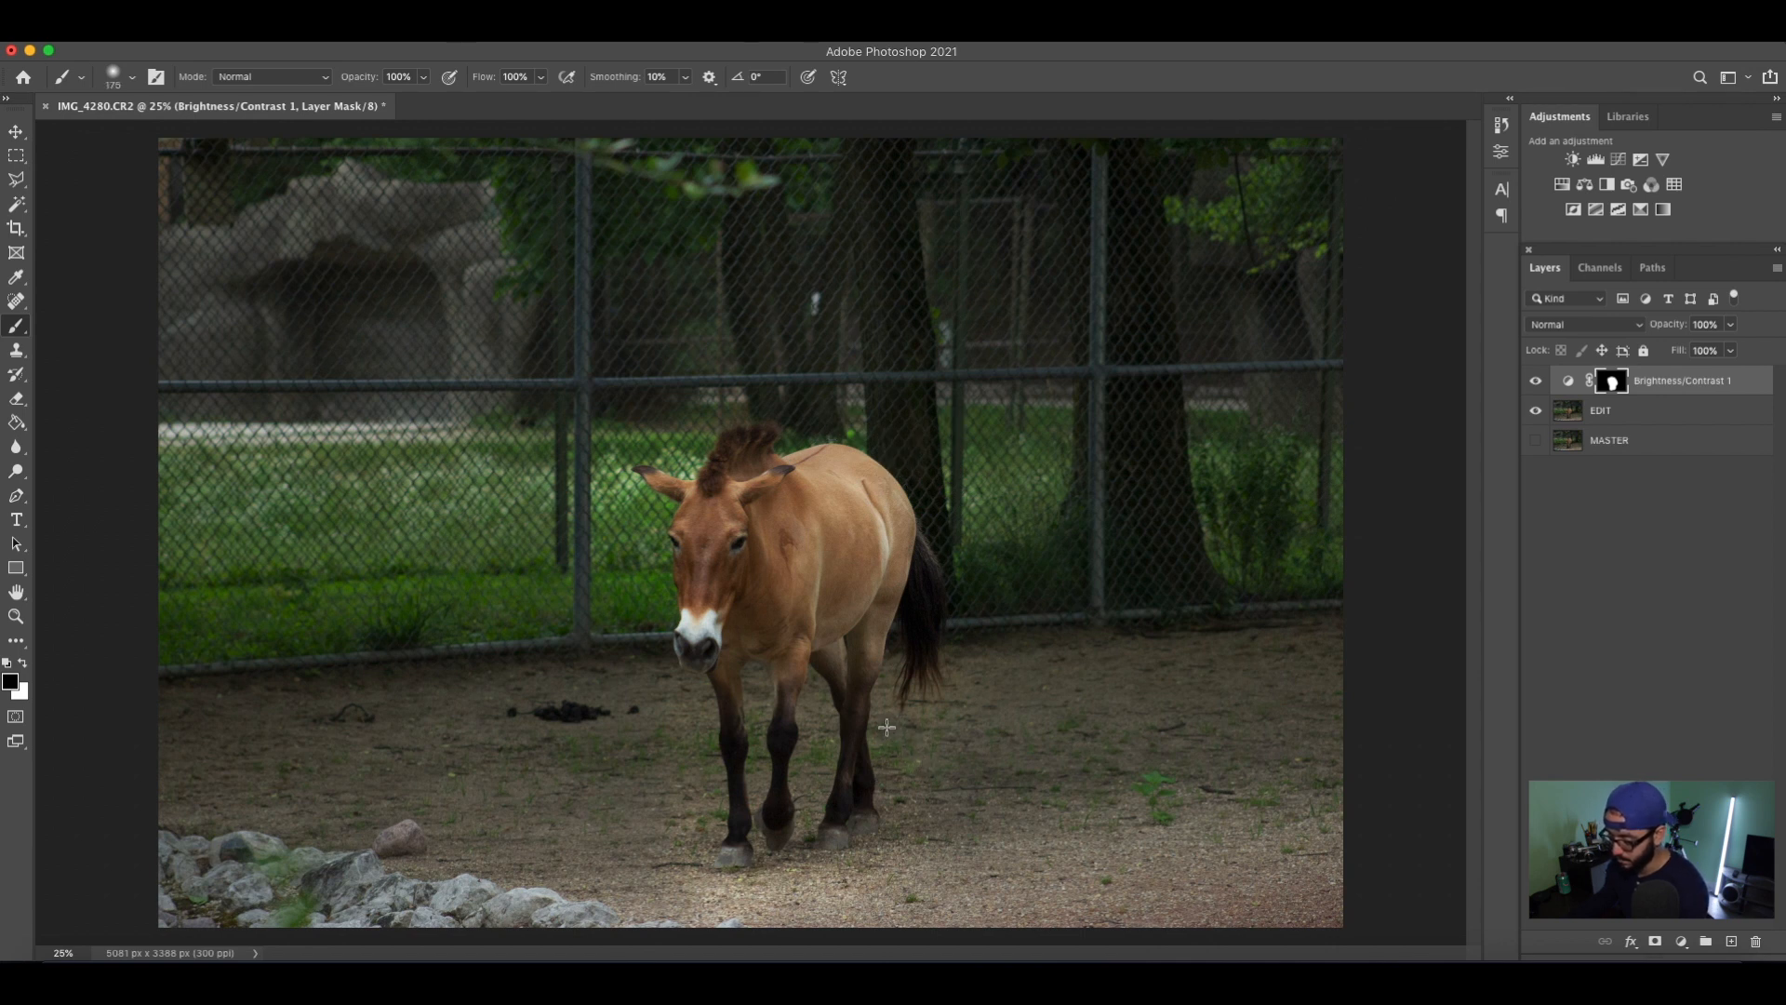
{"action": "key", "text": "bracketleft"}
{"action": "key", "text": "bracketleft"}
{"action": "key", "text": "bracketleft"}
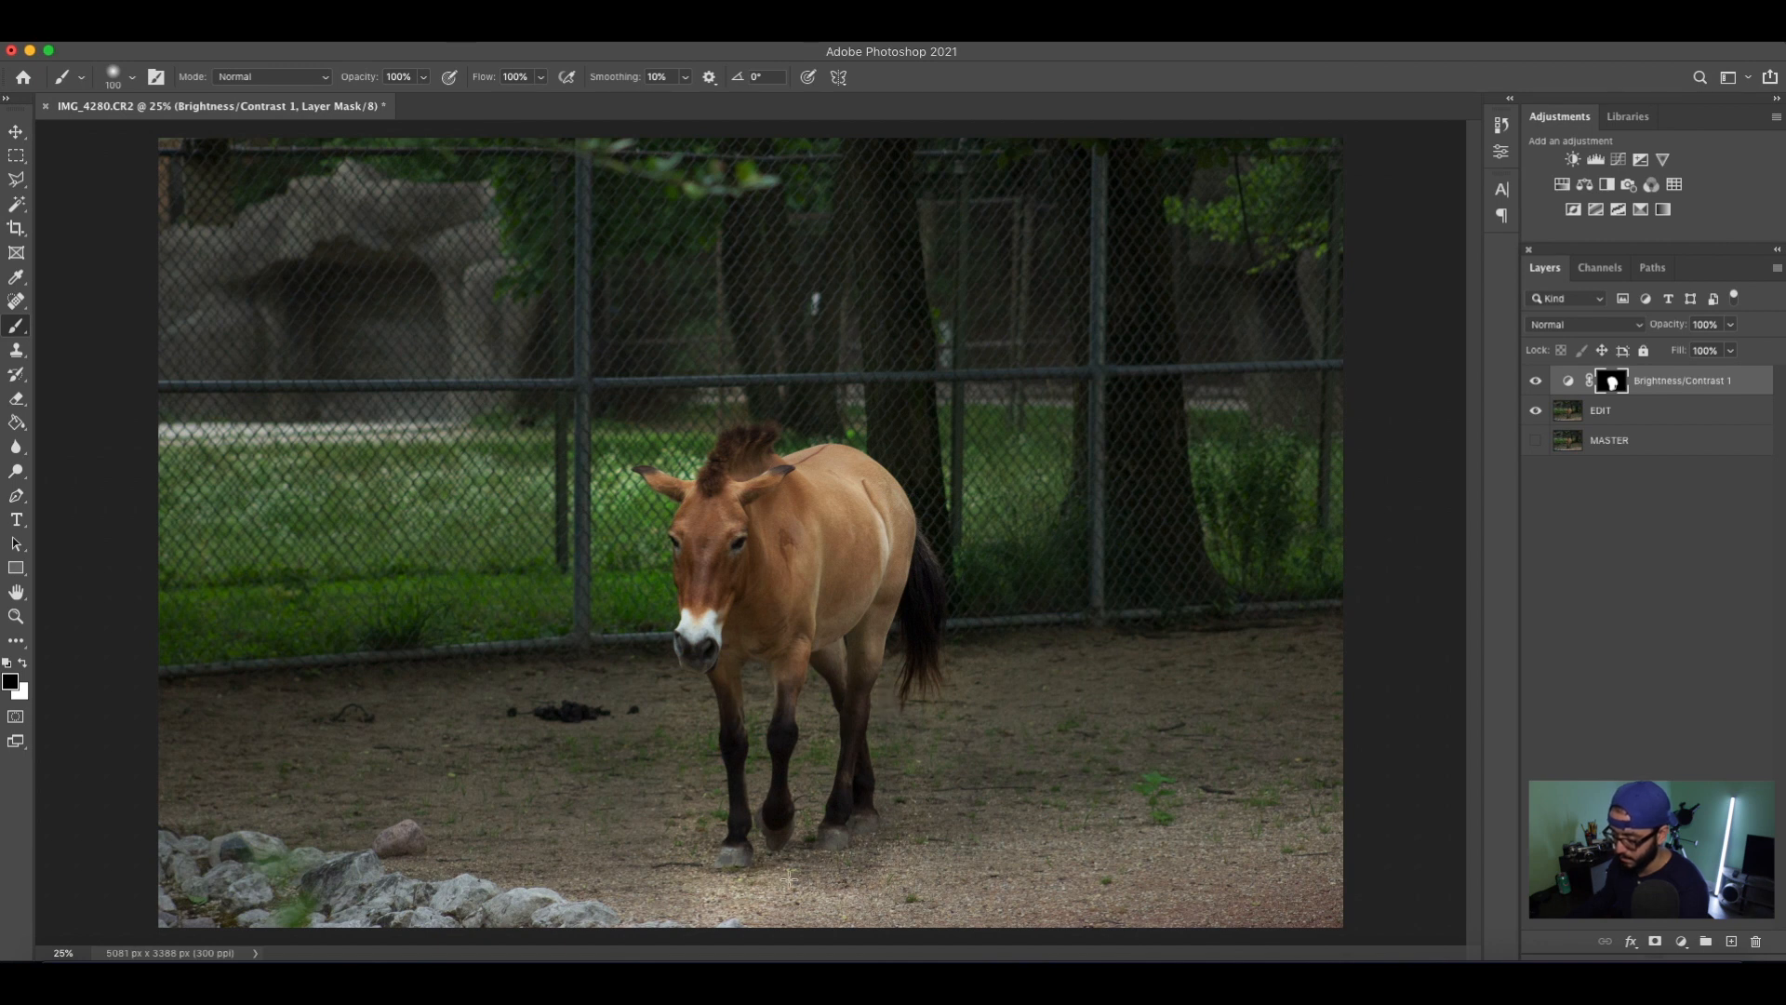
{"action": "key", "text": "bracketright"}
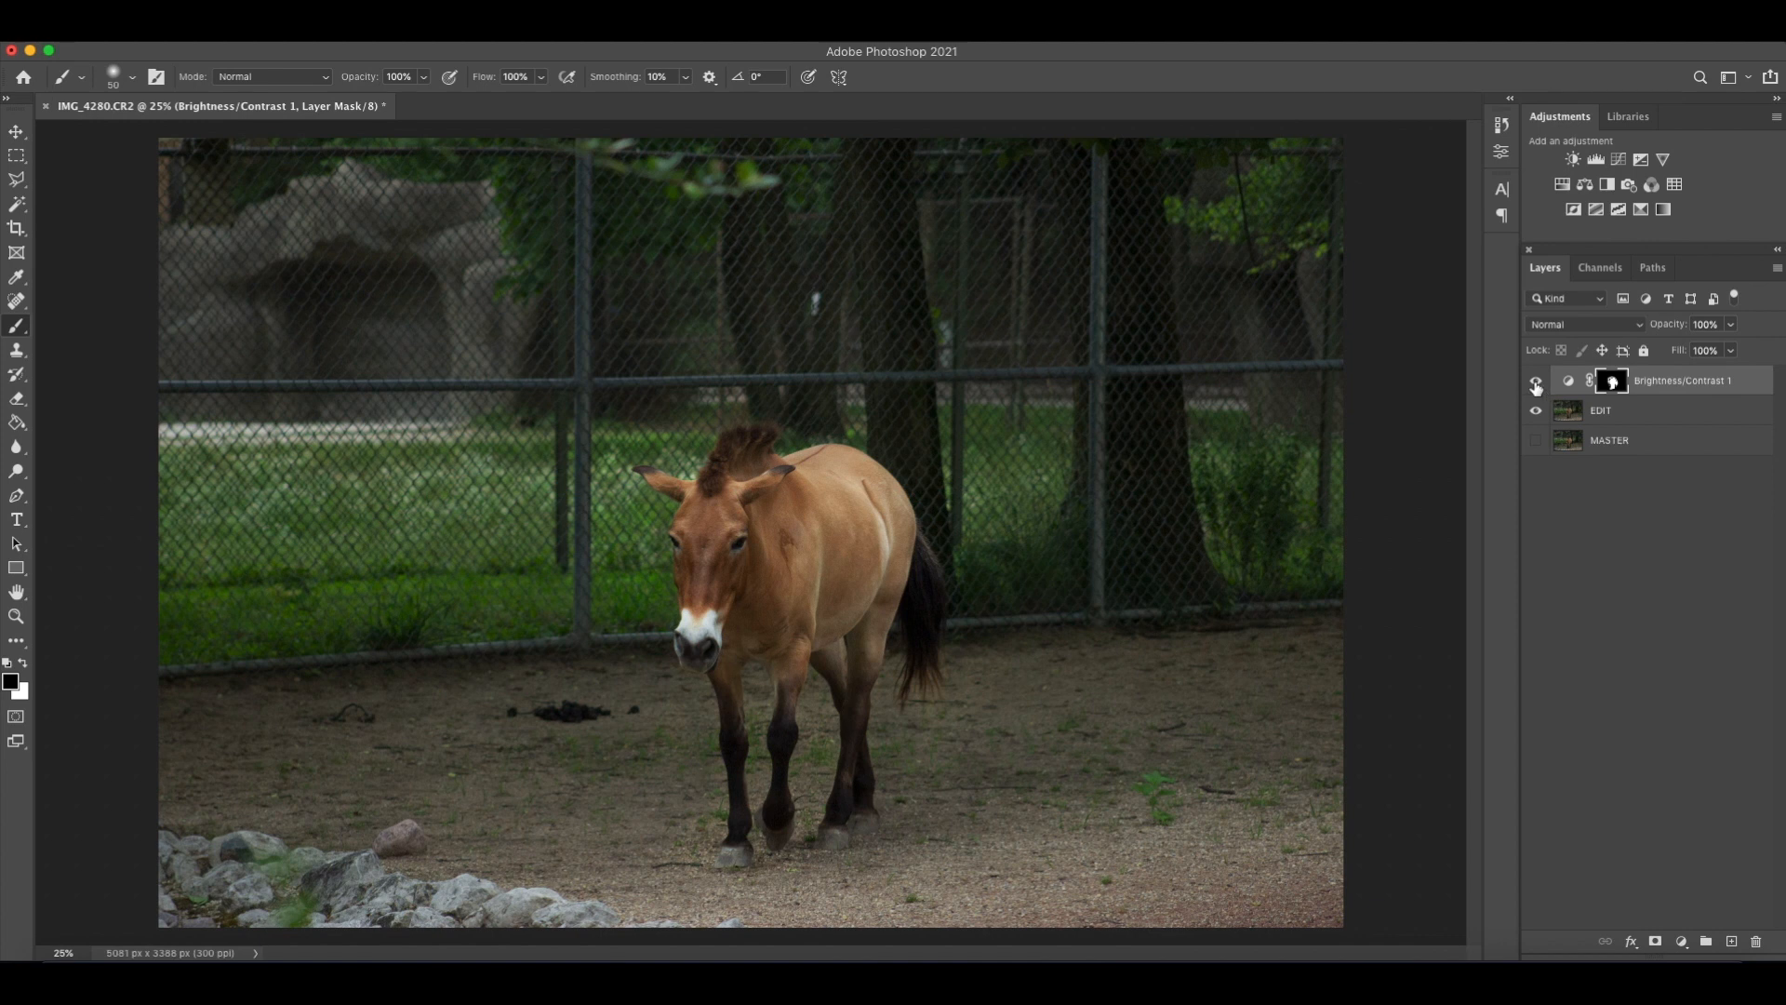
Check the refined mask and compare the photo with the Brightness/Contrast layer hidden and shown.
{"action": "left_click", "coordinate": [1607, 364]}
{"action": "left_click", "coordinate": [1608, 364]}
{"action": "left_click", "coordinate": [1535, 384]}
{"action": "left_click", "coordinate": [1535, 384]}
{"action": "left_click", "coordinate": [1536, 383]}
{"action": "left_click", "coordinate": [1536, 383]}
In the isolated mask view, paint black over the leftover white halo around the horse with a larger brush of about 125 px.
{"action": "left_click", "coordinate": [1610, 383], "text": "alt"}
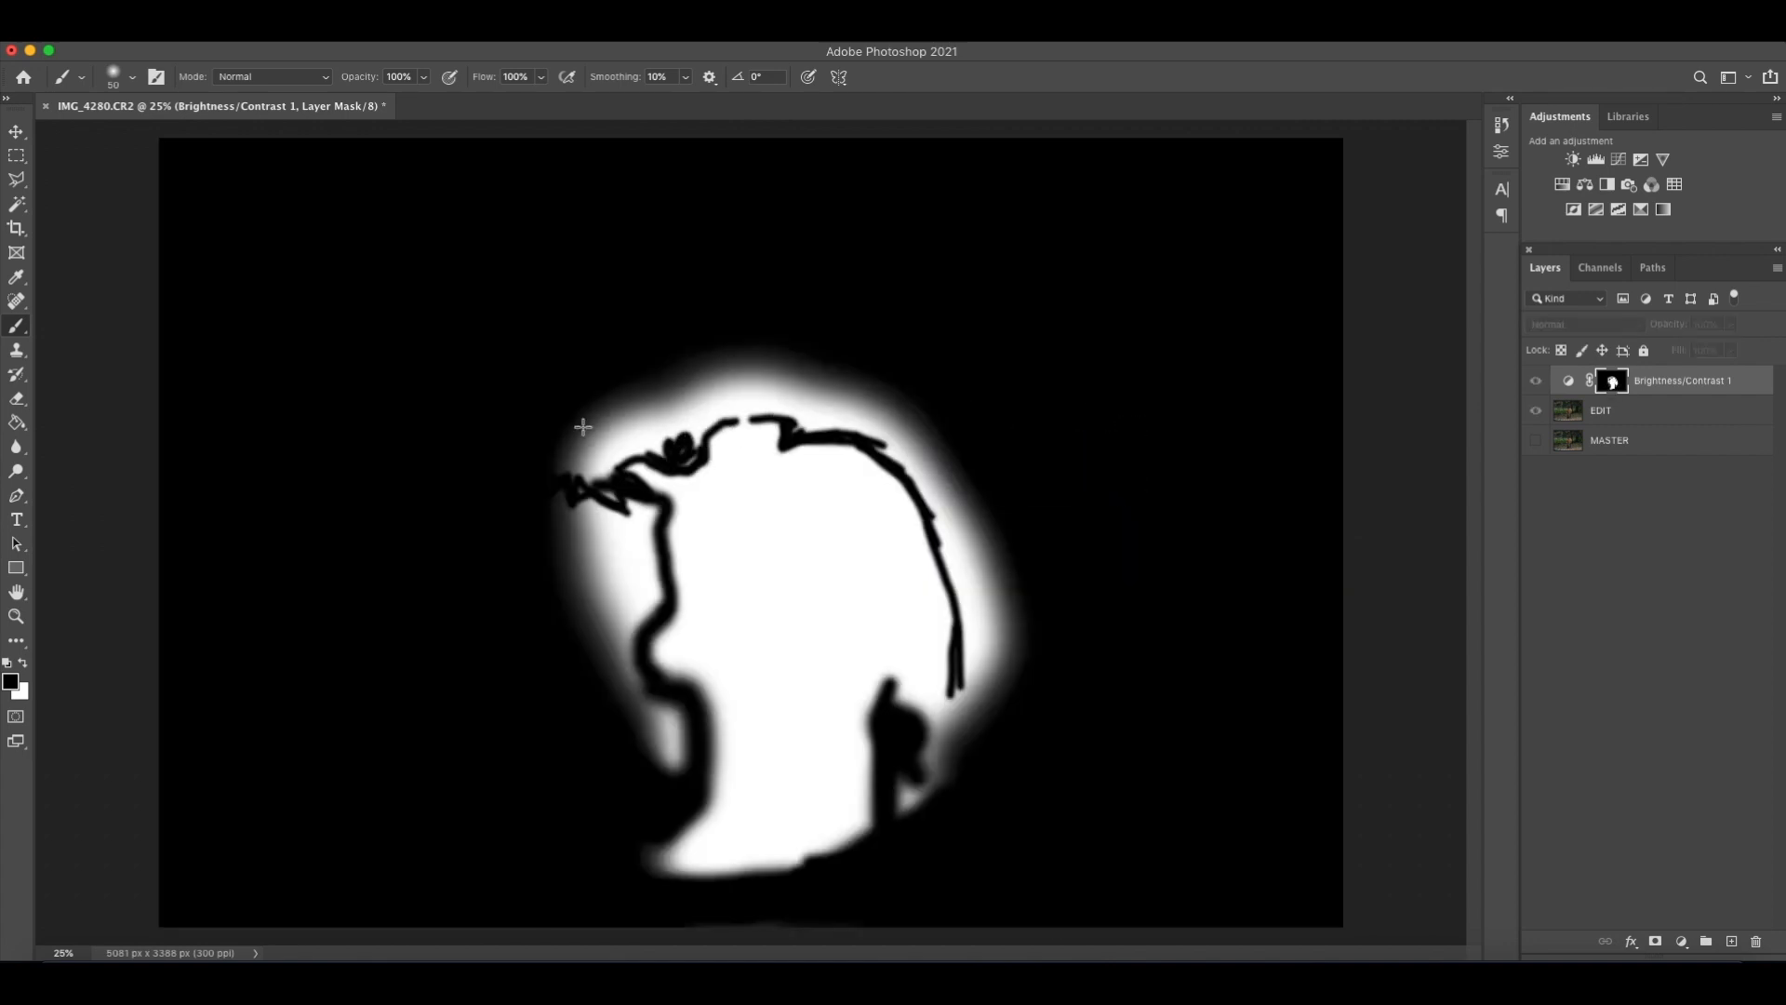
{"action": "key", "text": "bracketright"}
{"action": "key", "text": "bracketright"}
{"action": "key", "text": "bracketright"}
{"action": "mouse_move", "coordinate": [594, 435]}
{"action": "left_mouse_down"}
{"action": "mouse_move", "coordinate": [669, 379]}
{"action": "mouse_move", "coordinate": [657, 388]}
{"action": "mouse_move", "coordinate": [686, 395]}
{"action": "mouse_move", "coordinate": [643, 393]}
{"action": "mouse_move", "coordinate": [722, 359]}
{"action": "left_mouse_up"}
{"action": "key", "text": "bracketright"}
{"action": "key", "text": "bracketright"}
{"action": "key", "text": "bracketright"}
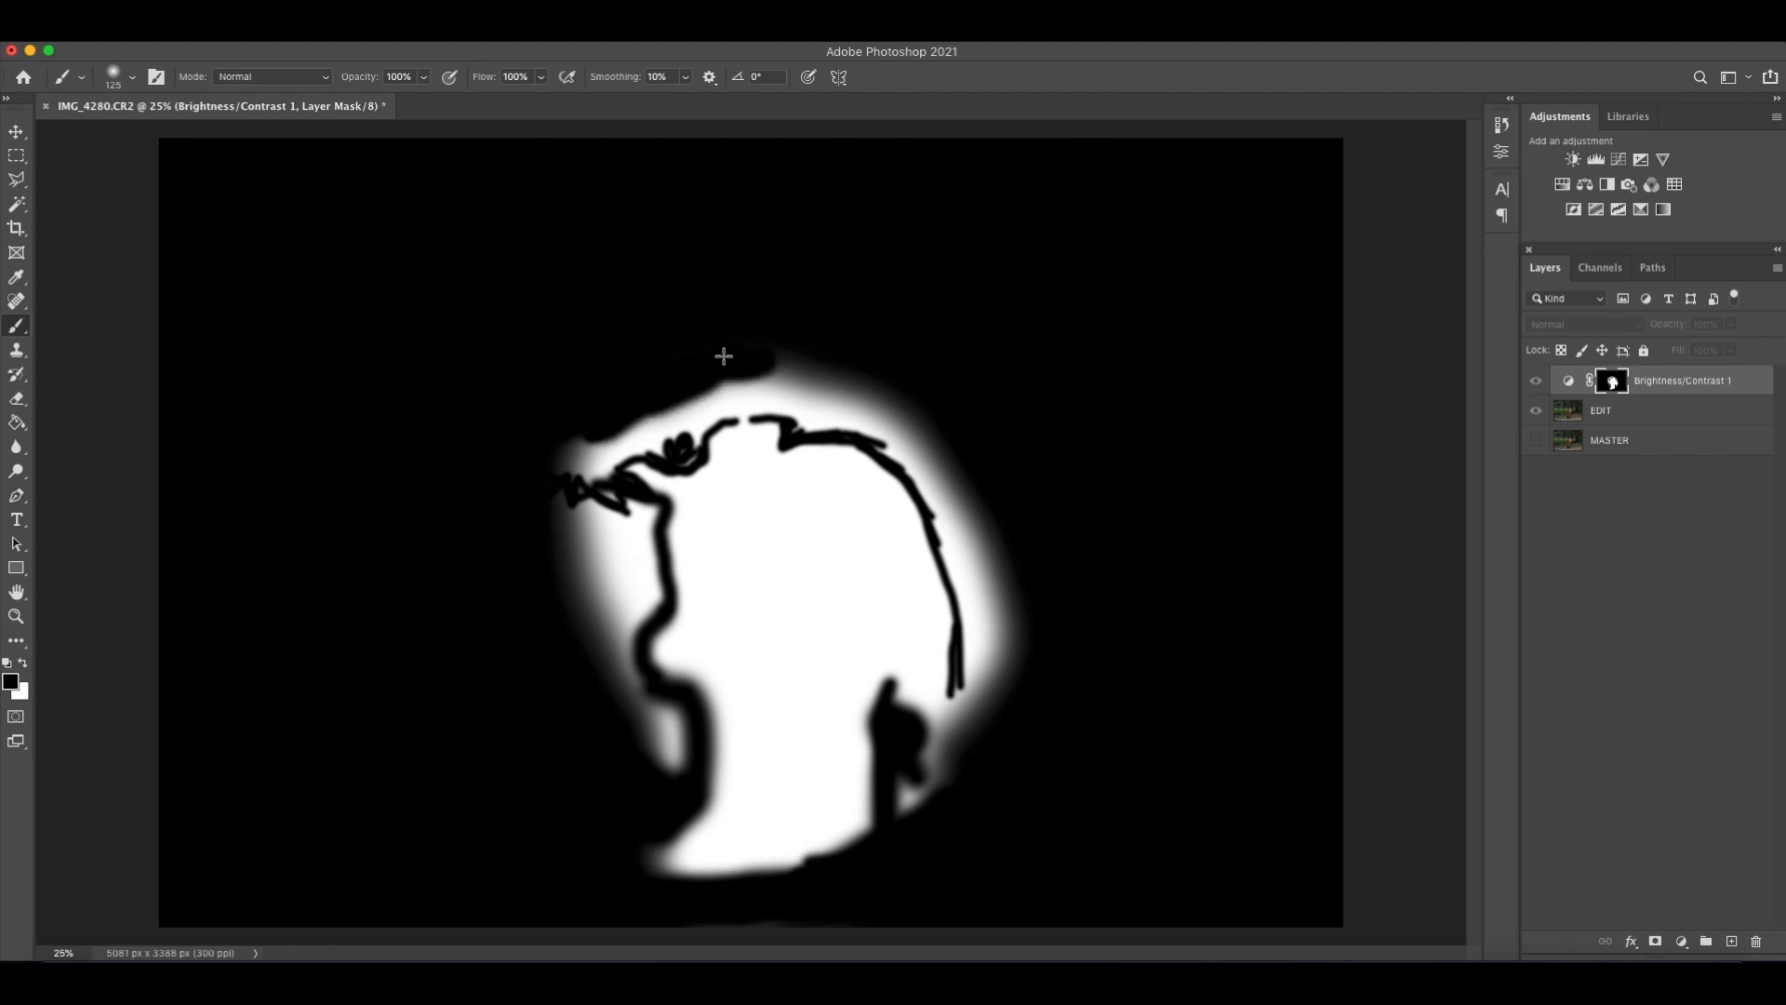
{"action": "mouse_move", "coordinate": [593, 434]}
{"action": "left_mouse_down"}
{"action": "mouse_move", "coordinate": [571, 462]}
{"action": "mouse_move", "coordinate": [734, 382]}
{"action": "left_mouse_up"}
{"action": "left_click_drag", "start_coordinate": [584, 549], "coordinate": [579, 523]}
{"action": "left_click", "coordinate": [1604, 385], "text": "alt"}
Toggle the Brightness/Contrast layer on and off to examine the cleaned-up edges around the horse.
{"action": "left_click", "coordinate": [1539, 385]}
{"action": "left_click", "coordinate": [1539, 386]}
{"action": "left_click", "coordinate": [1541, 386]}
{"action": "left_click", "coordinate": [1540, 387]}
{"action": "left_click", "coordinate": [1538, 384]}
{"action": "left_click", "coordinate": [1538, 384]}
{"action": "left_click", "coordinate": [1537, 384]}
{"action": "left_click", "coordinate": [1538, 384]}
{"action": "left_click", "coordinate": [1538, 384]}
{"action": "left_click", "coordinate": [1538, 385]}
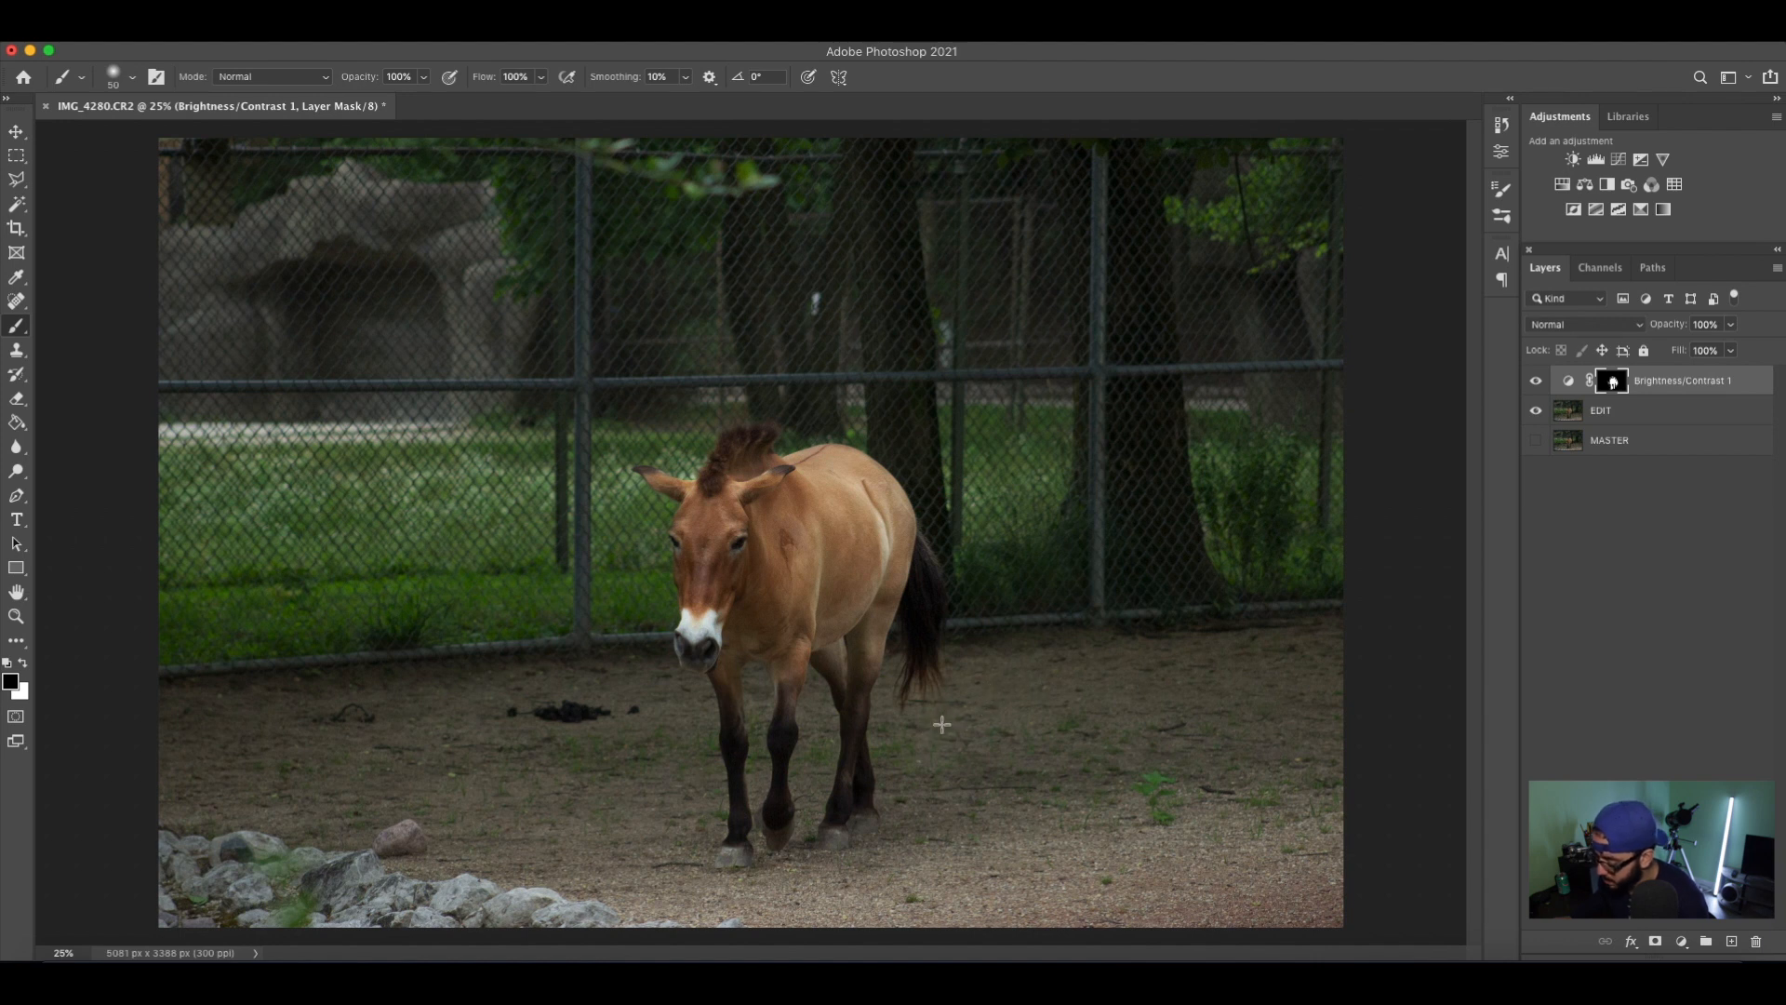
Refine the mask around the horse's tail and legs with a soft brush of about 80 px.
{"action": "key", "text": "bracketright"}
{"action": "key", "text": "bracketright"}
{"action": "key", "text": "bracketright"}
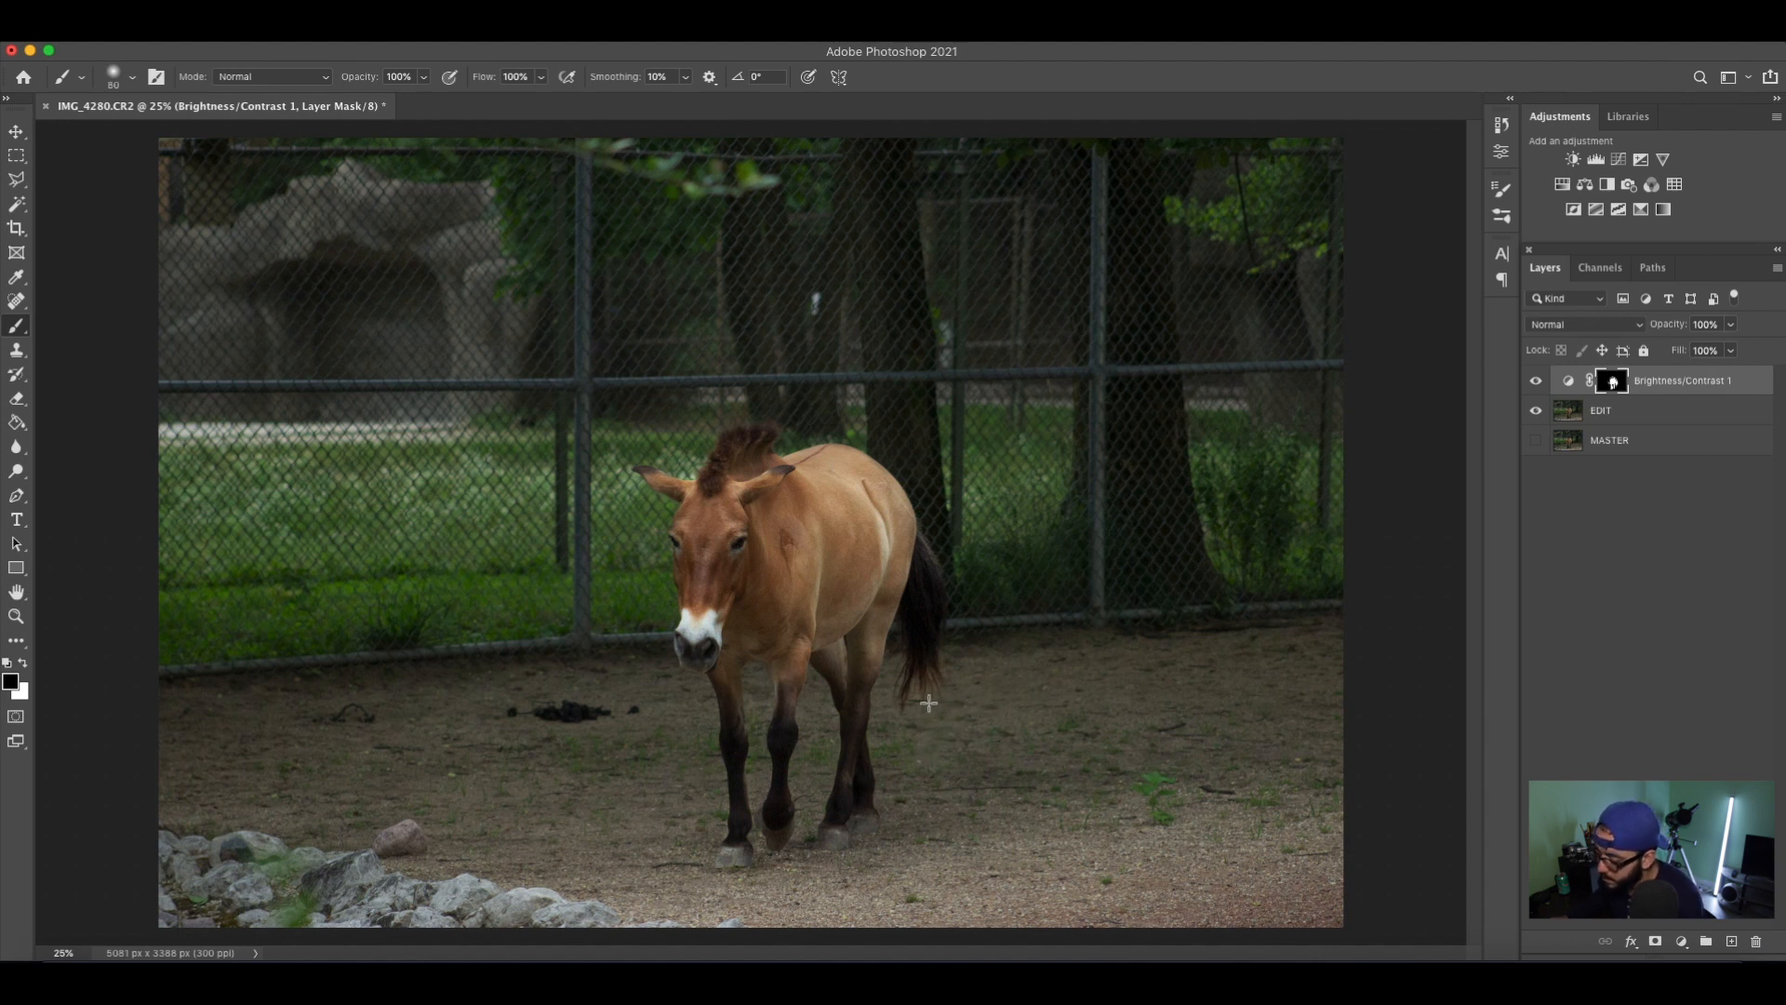
Compare the image with the Brightness/Contrast layer hidden and visible to check the mask around the legs and tail.
{"action": "left_click", "coordinate": [1535, 382]}
{"action": "left_click", "coordinate": [1535, 383]}
{"action": "left_click", "coordinate": [1535, 382]}
{"action": "left_click", "coordinate": [1535, 382]}
{"action": "left_click", "coordinate": [1535, 382]}
{"action": "left_click", "coordinate": [1535, 382]}
{"action": "left_click", "coordinate": [1535, 382]}
{"action": "left_click", "coordinate": [1535, 382]}
Save the document in Photoshop format as Stallion.psd in the psds folder, keeping its layers.
{"action": "key", "text": "super+s"}
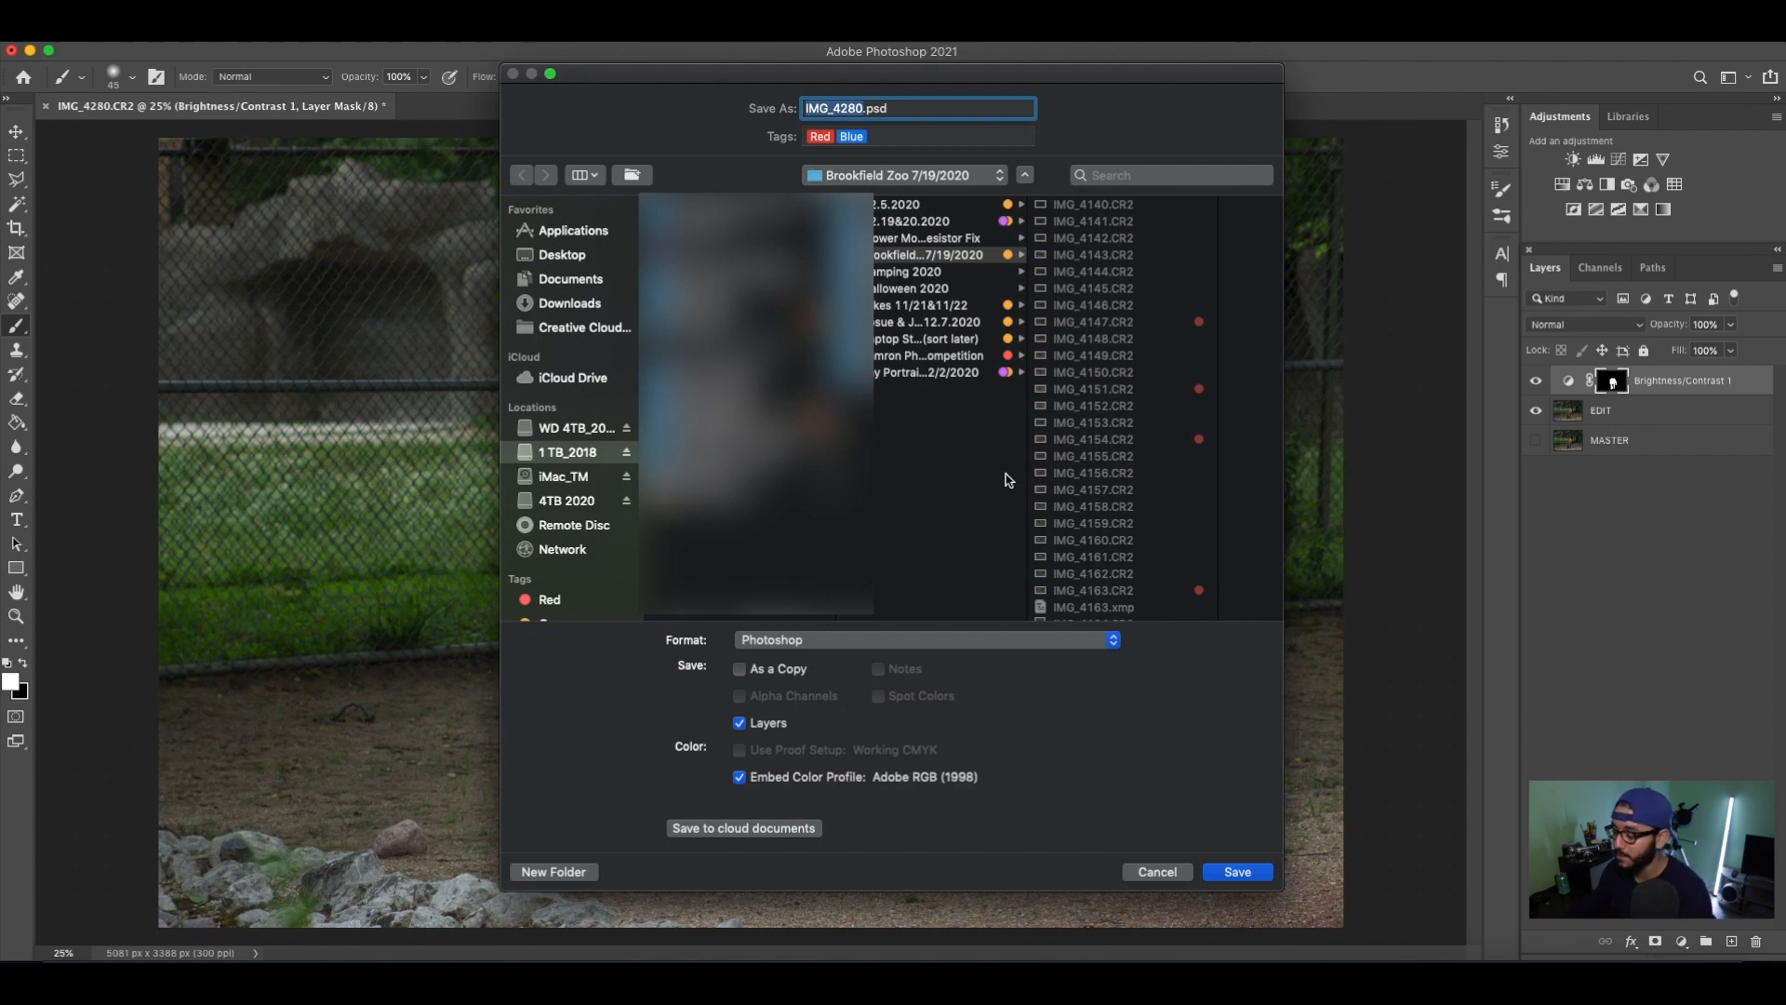
{"action": "scroll", "coordinate": [1135, 298], "scroll_direction": "down", "scroll_amount": 15}
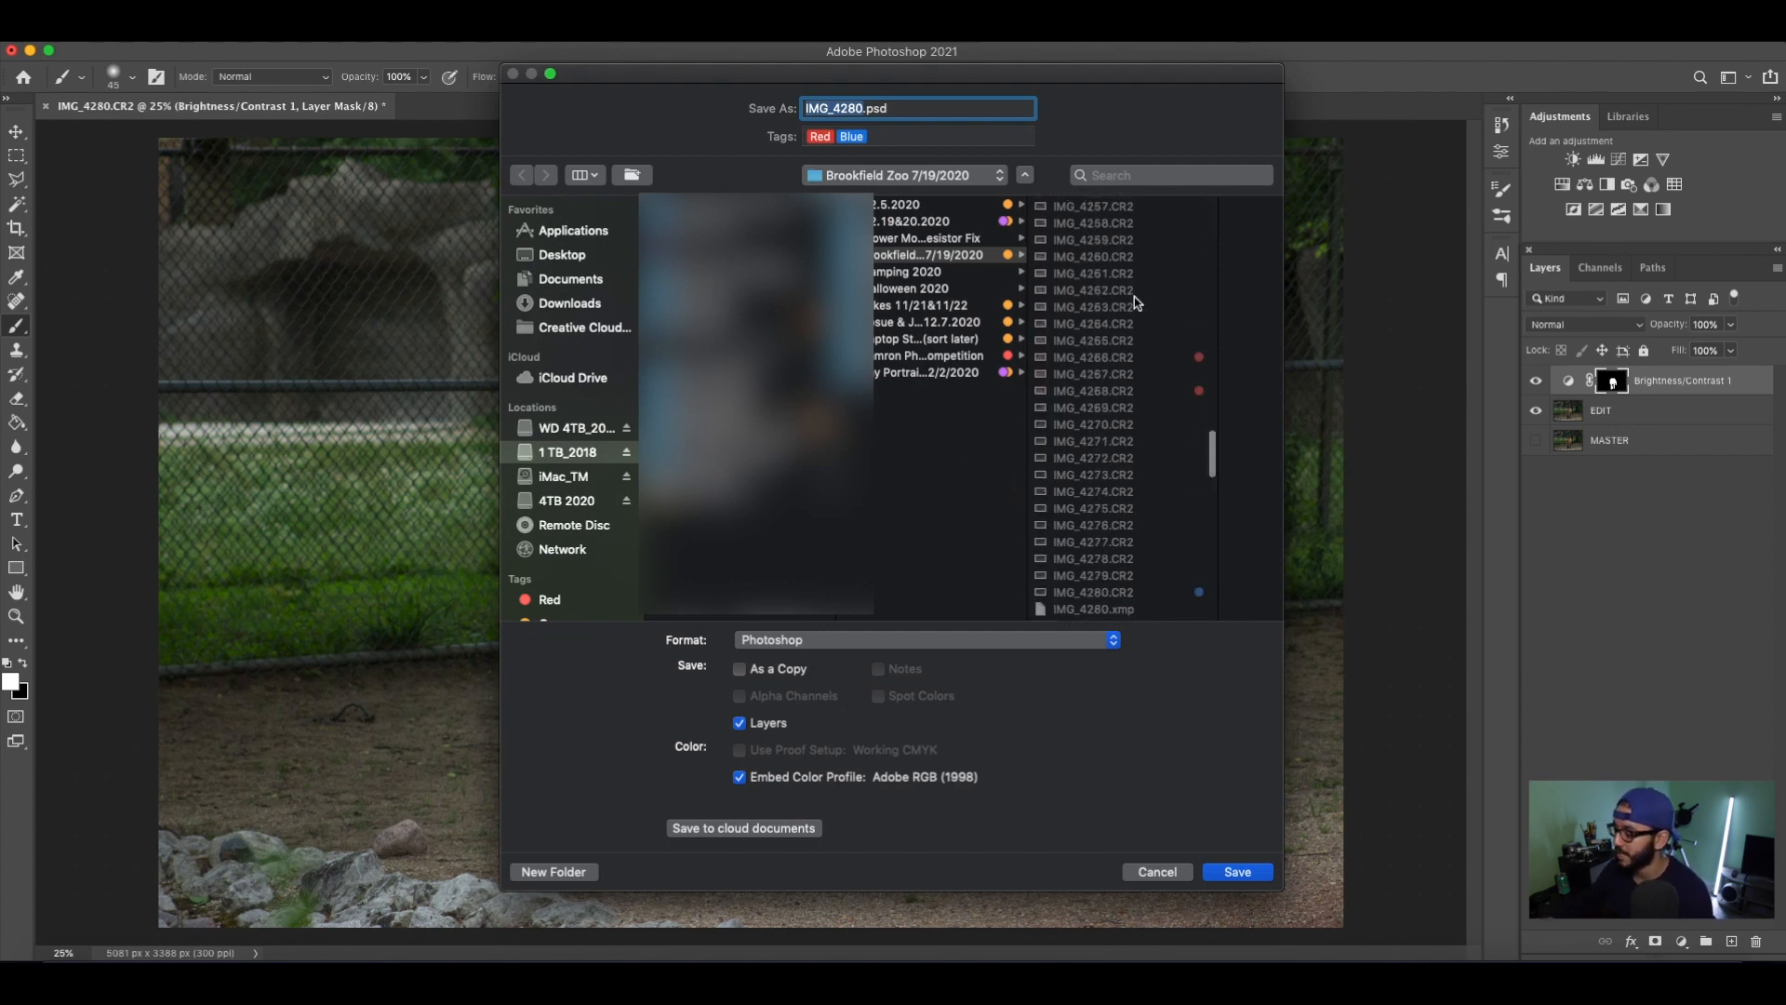
{"action": "scroll", "coordinate": [1135, 298], "scroll_direction": "down", "scroll_amount": 10}
{"action": "left_click", "coordinate": [1079, 595]}
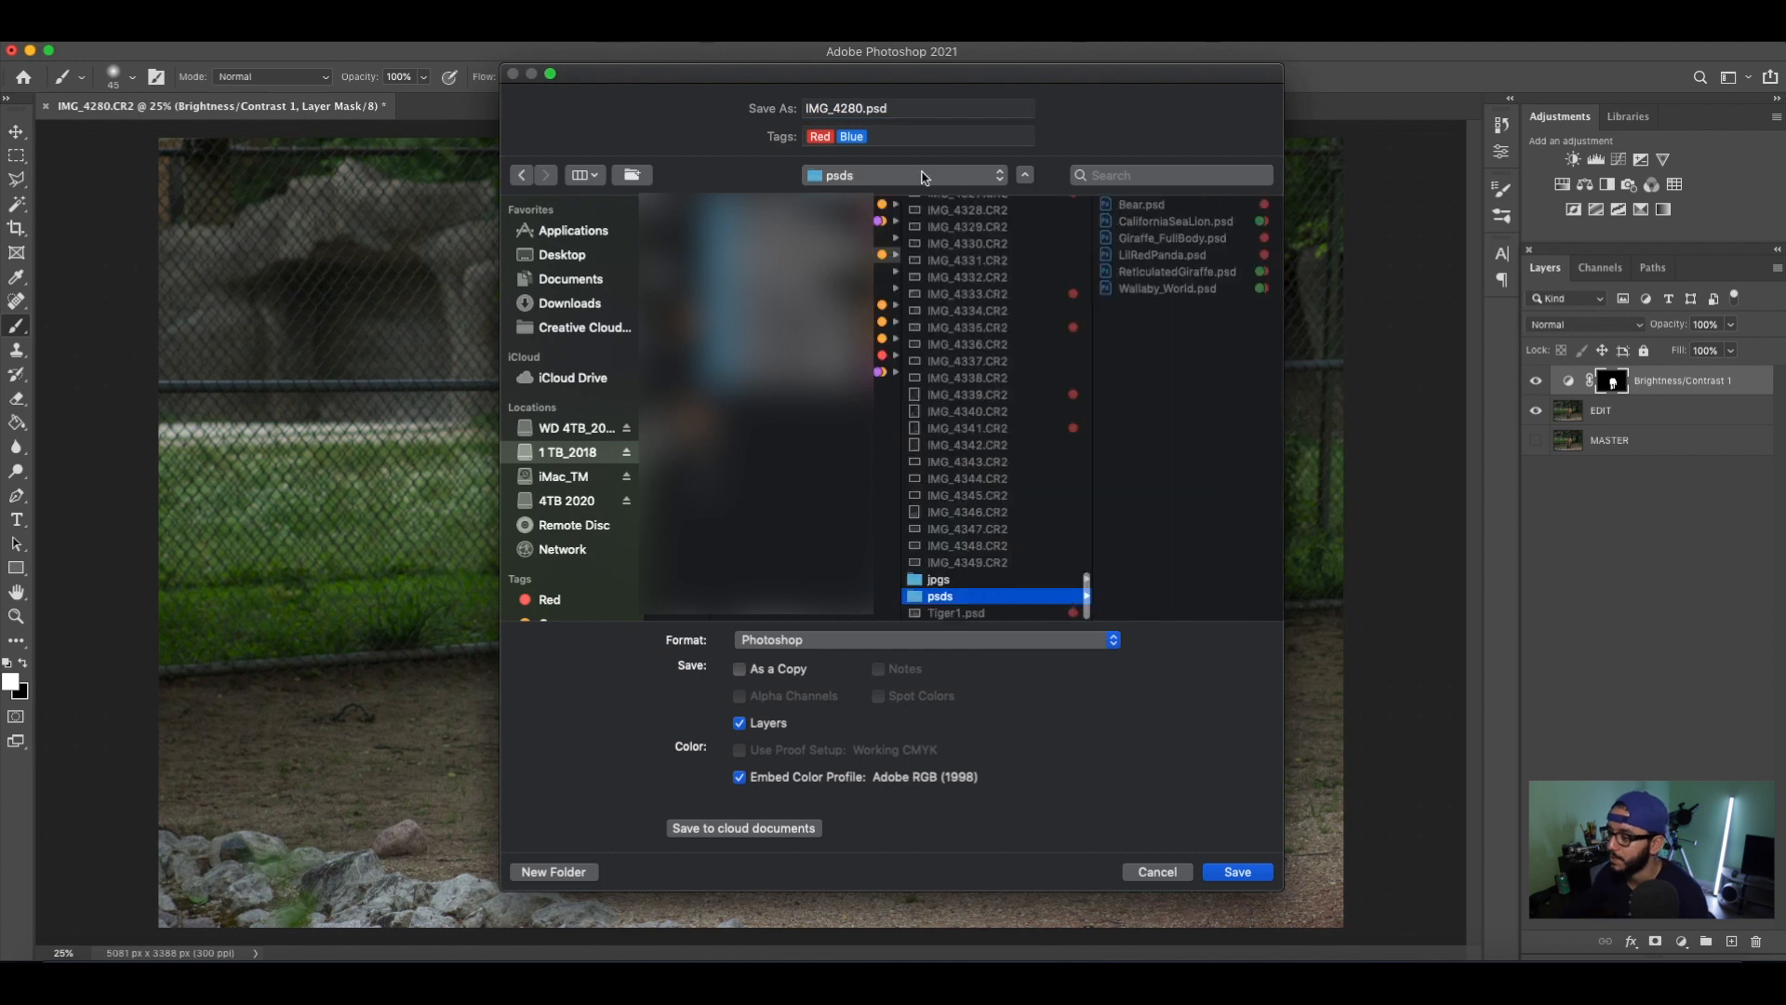
{"action": "double_click", "coordinate": [860, 108]}
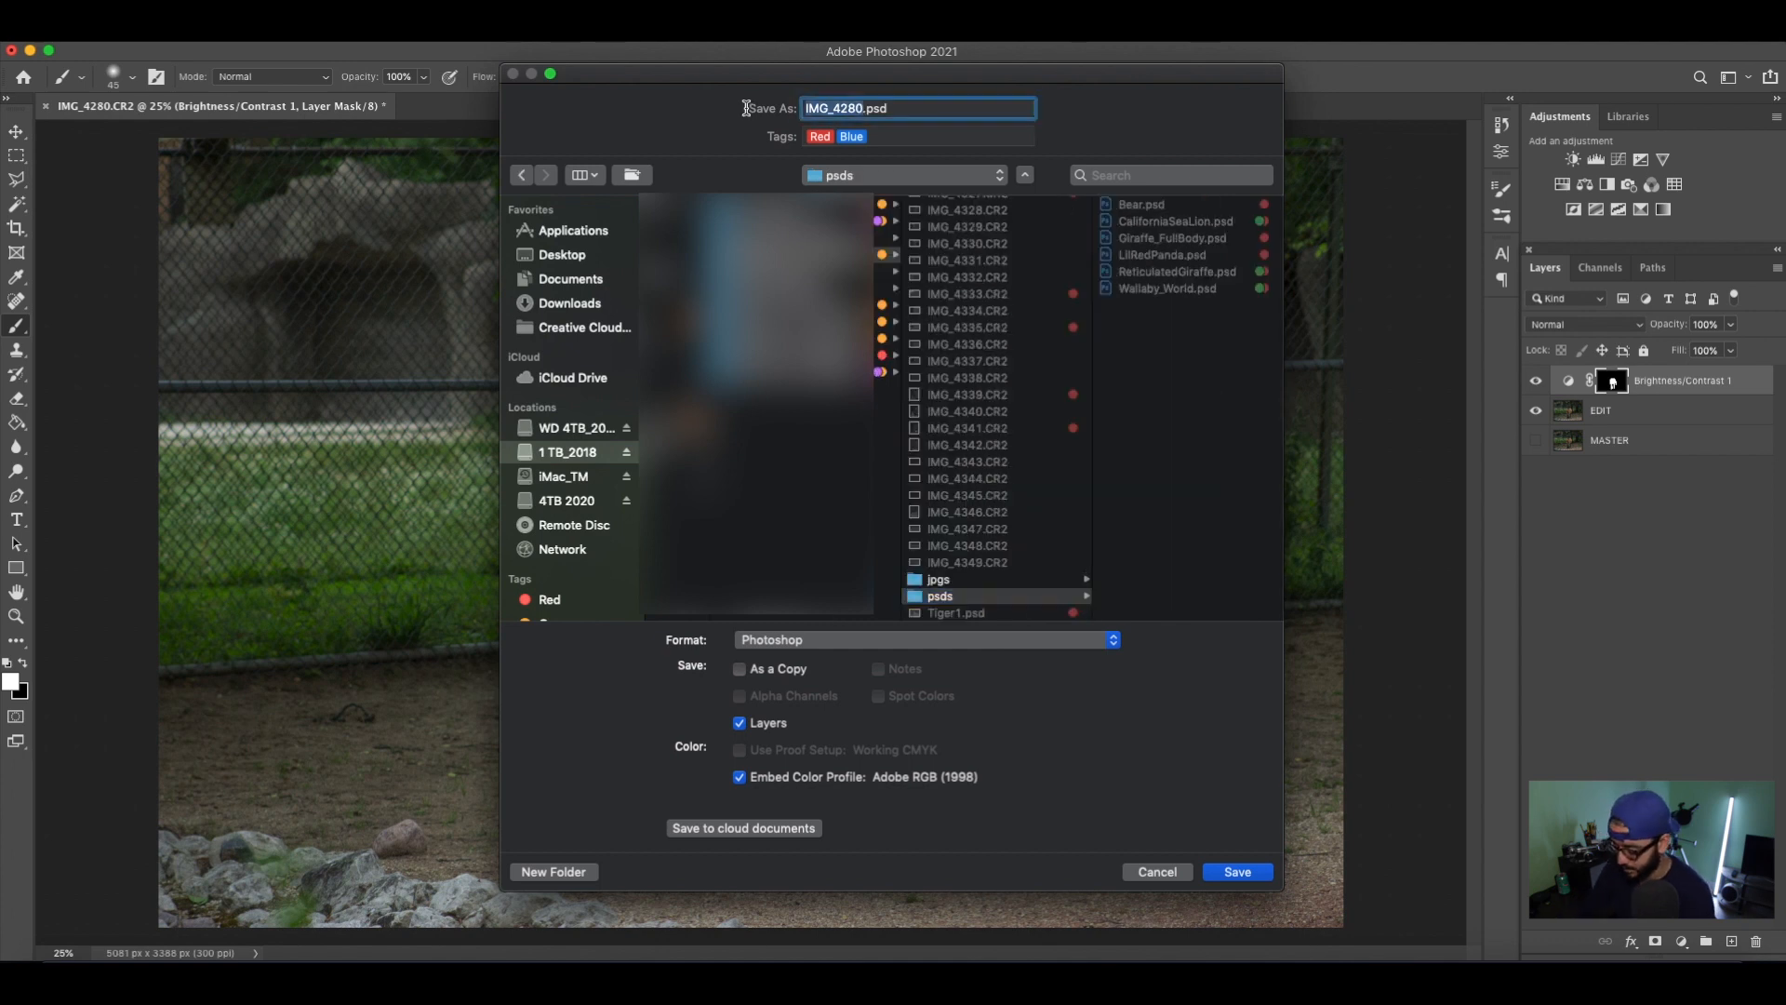
{"action": "type", "text": "Stallion"}
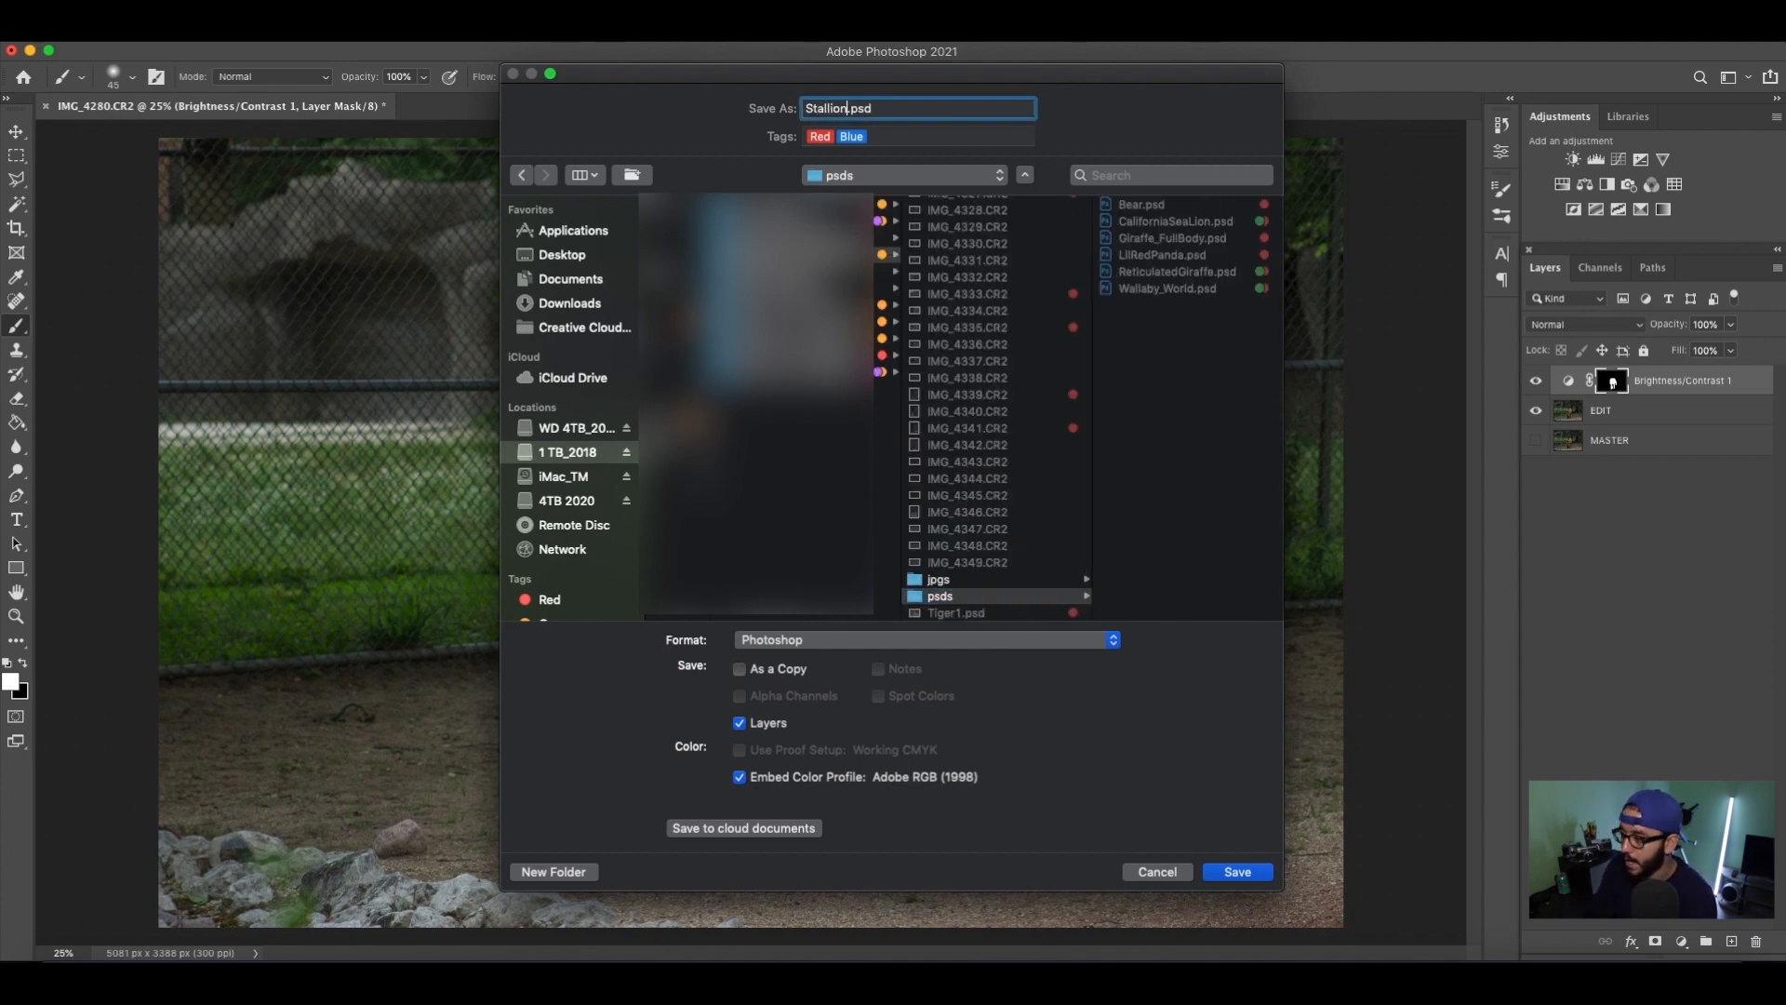
{"action": "key", "text": "Return"}
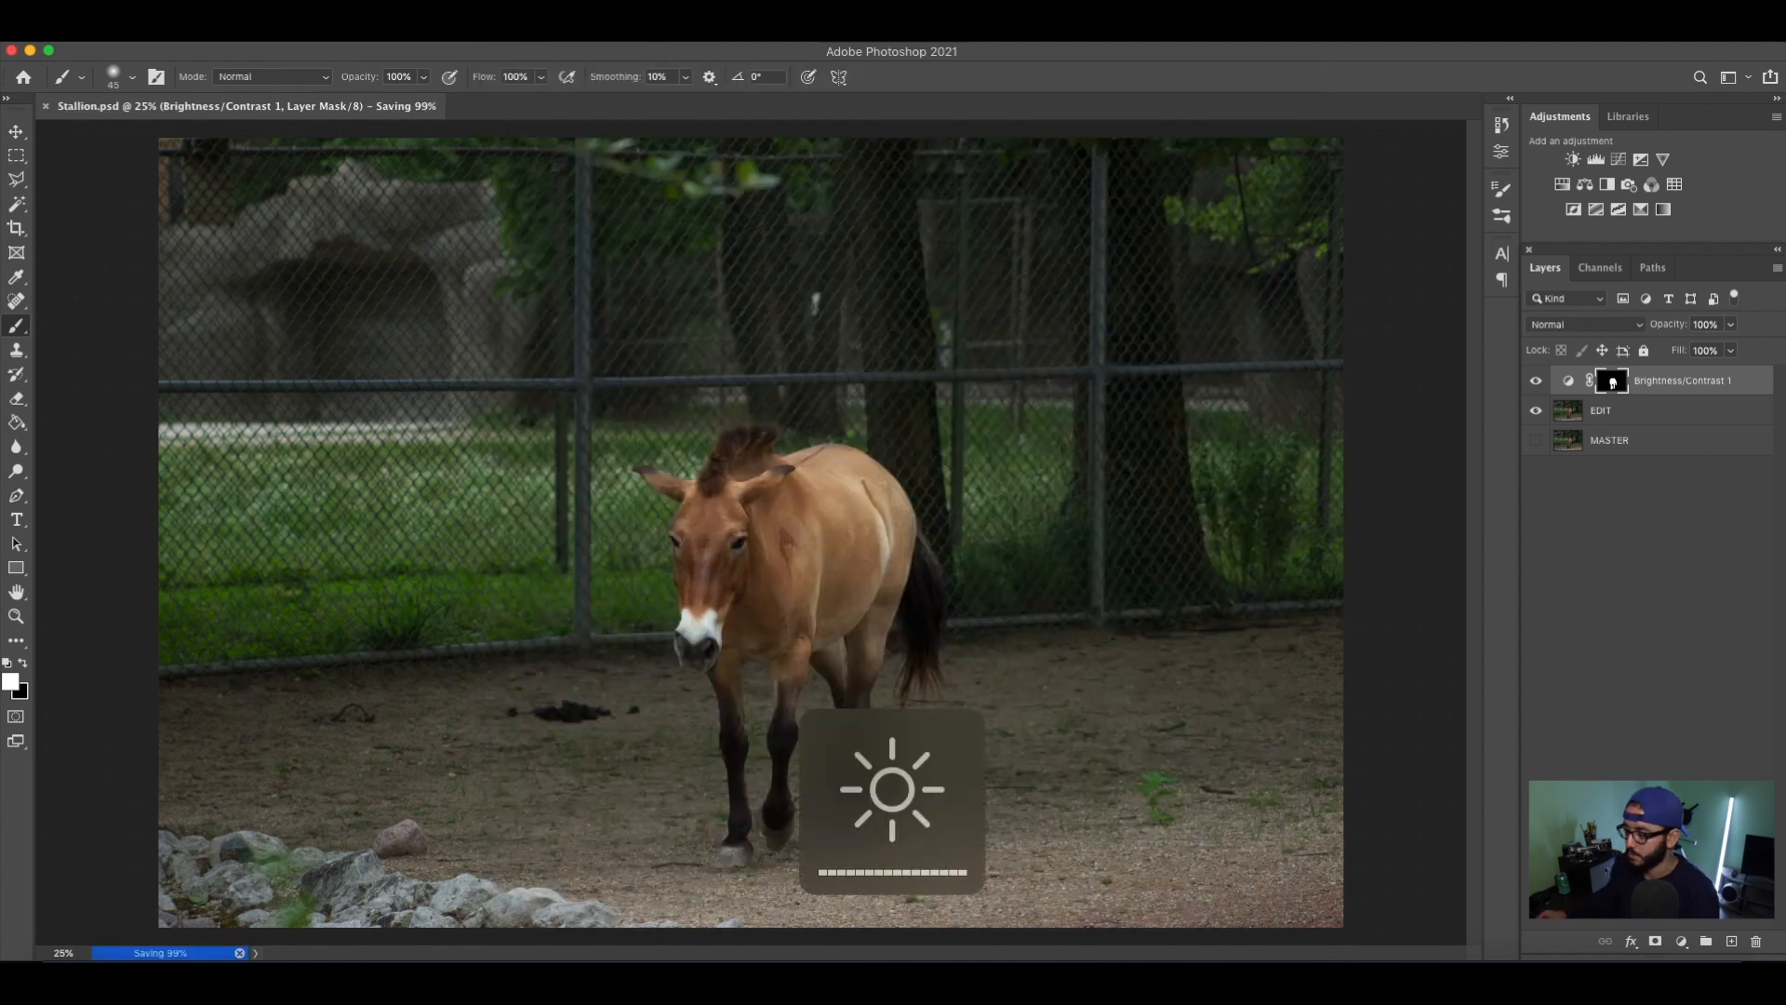
Toggle the Brightness/Contrast layer's visibility and inspect its mask on its own for missed areas of the horse.
{"action": "left_click", "coordinate": [1536, 381]}
{"action": "left_click", "coordinate": [1535, 381]}
{"action": "left_click", "coordinate": [1536, 382]}
{"action": "left_click", "coordinate": [1536, 381]}
{"action": "left_click", "coordinate": [1536, 381]}
{"action": "left_click", "coordinate": [1536, 382]}
{"action": "left_click", "coordinate": [1535, 381]}
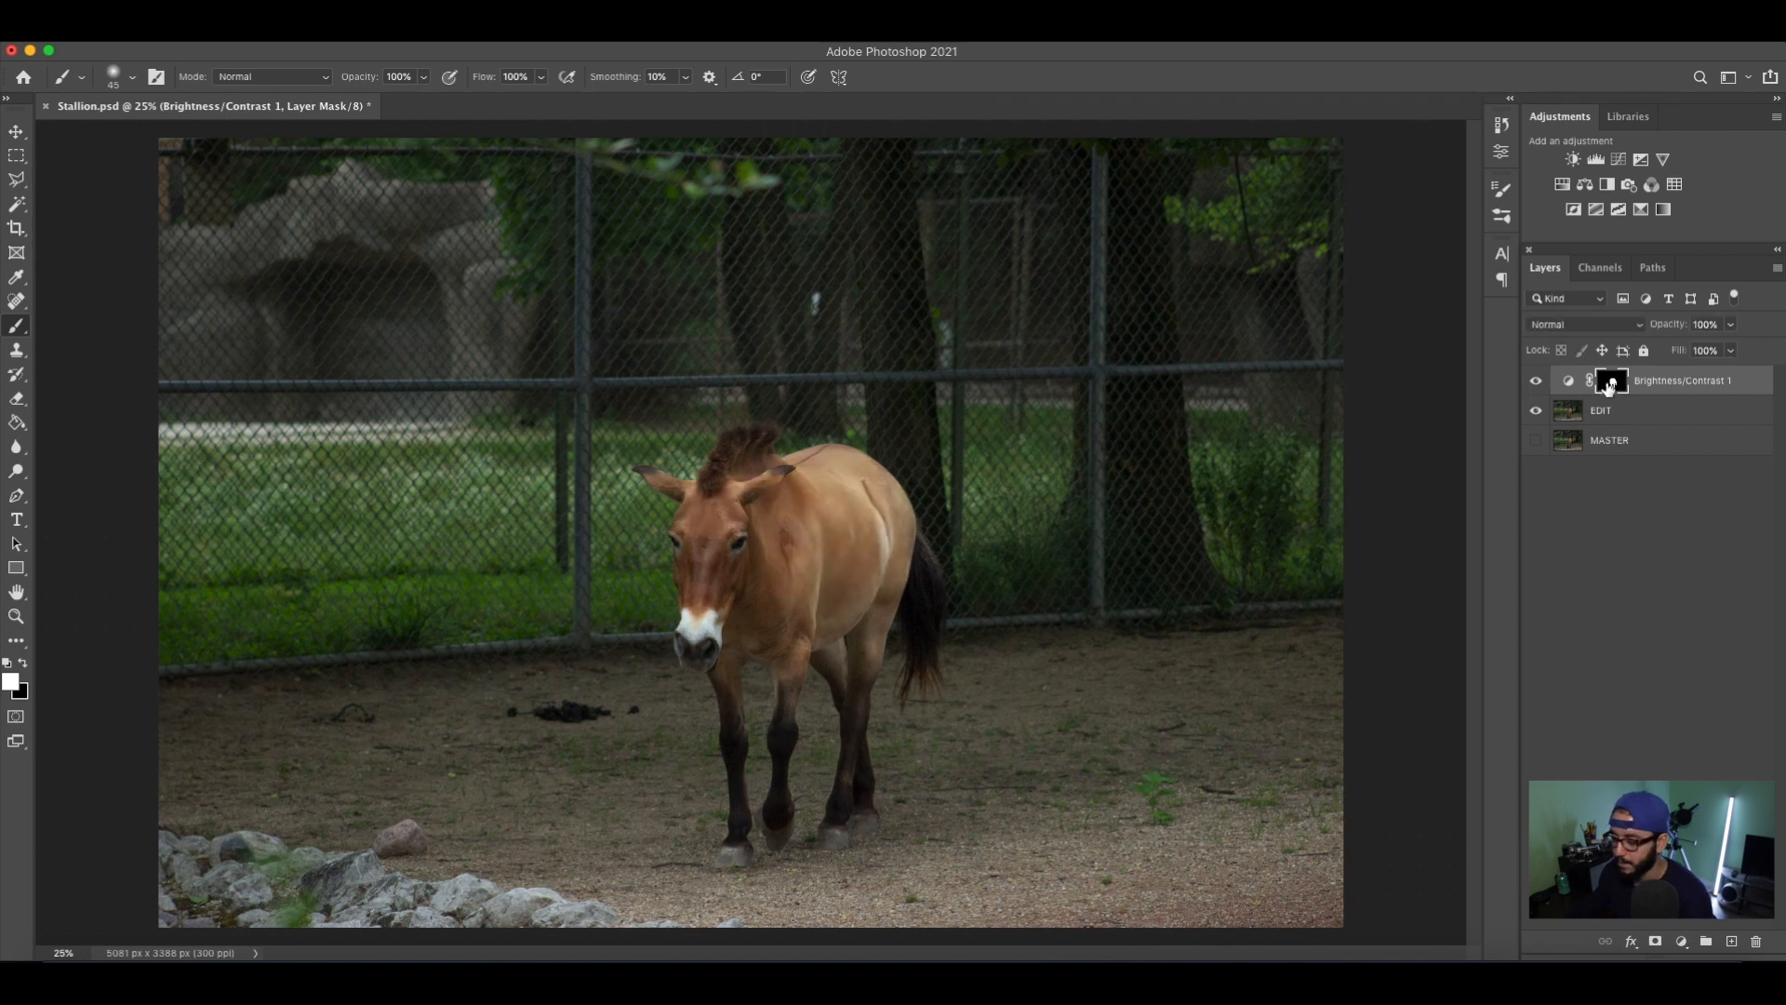
{"action": "left_click", "coordinate": [1610, 383], "text": "alt"}
{"action": "left_click", "coordinate": [1611, 383], "text": "alt"}
{"action": "left_click", "coordinate": [1610, 383], "text": "alt"}
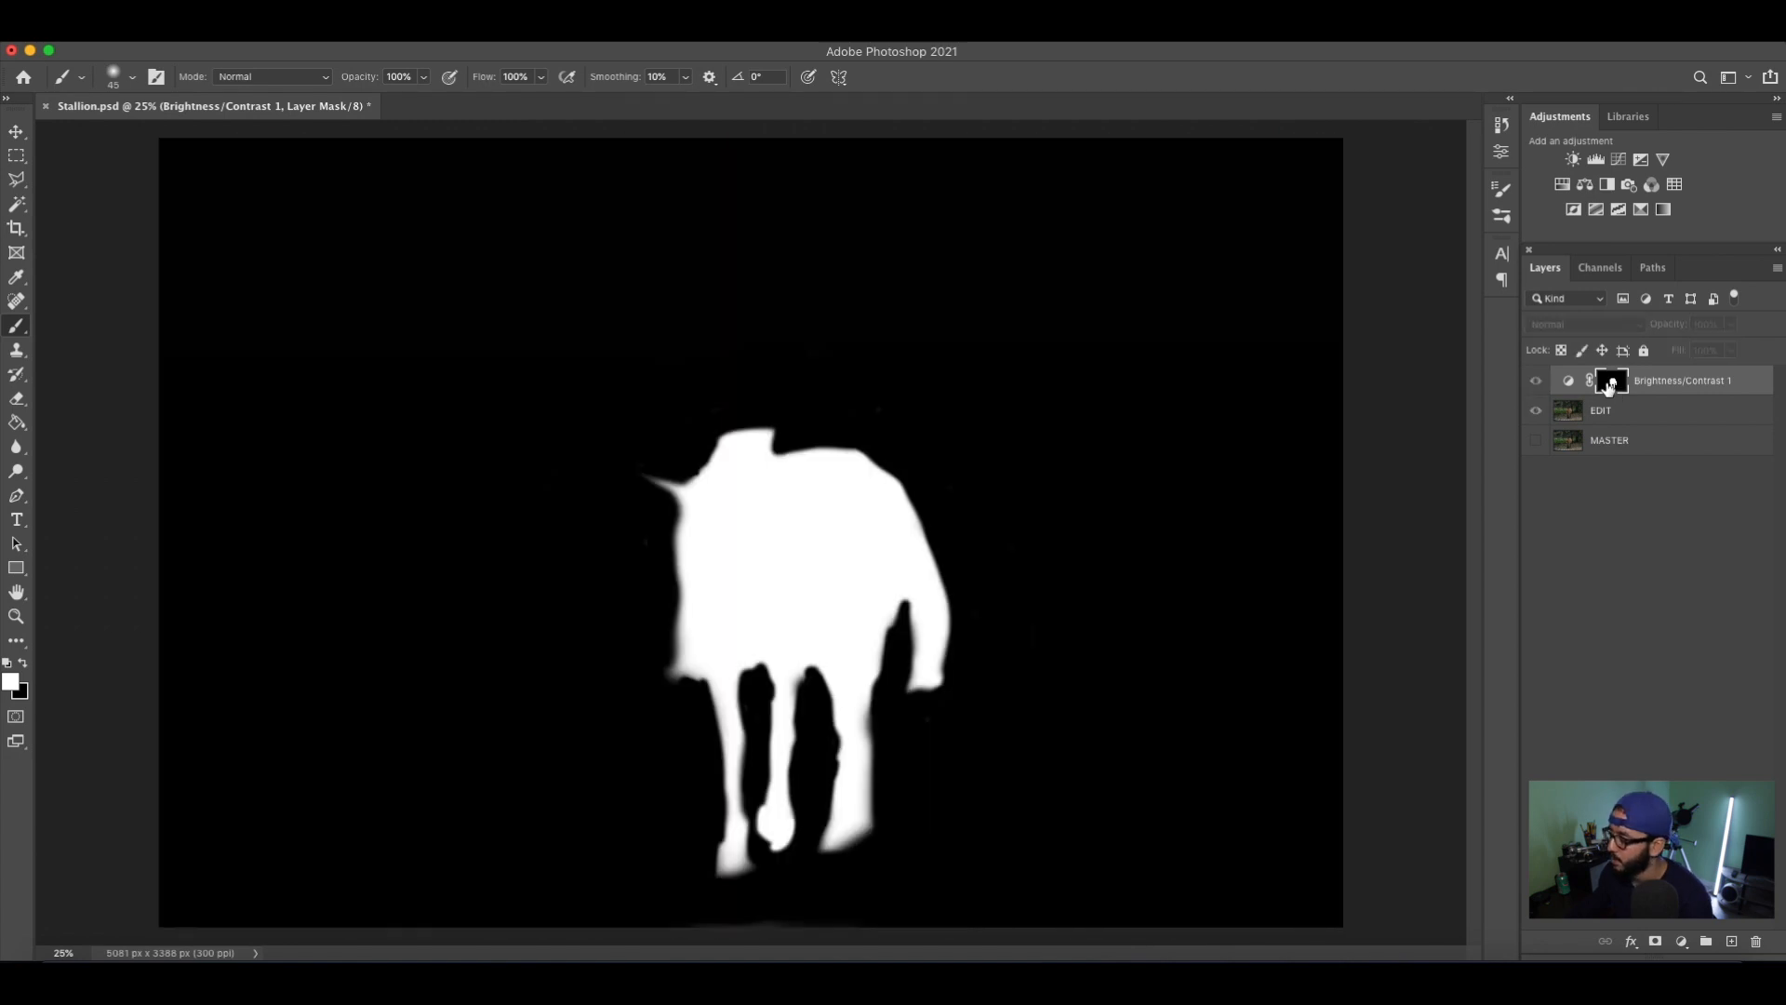
{"action": "left_click", "coordinate": [1611, 384], "text": "alt"}
Save the file and paint white in the isolated mask view where the horse's ear meets its head.
{"action": "key", "text": "super+s"}
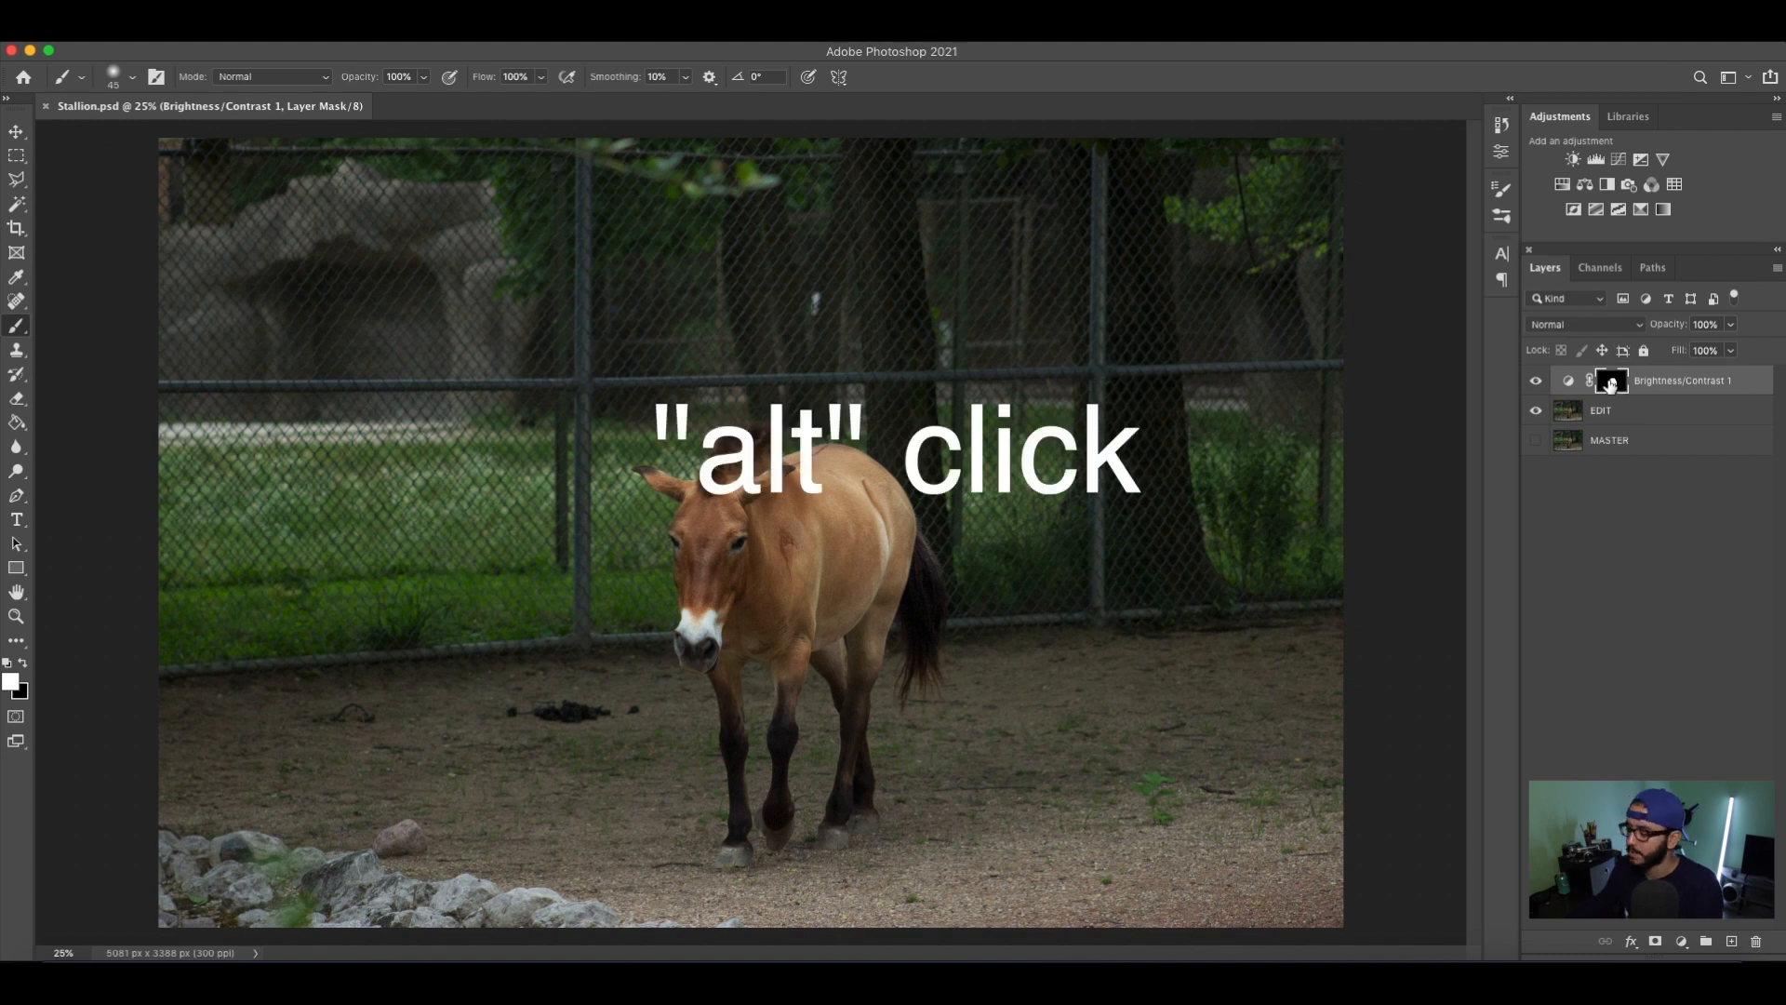
{"action": "left_click", "coordinate": [1611, 383], "text": "alt"}
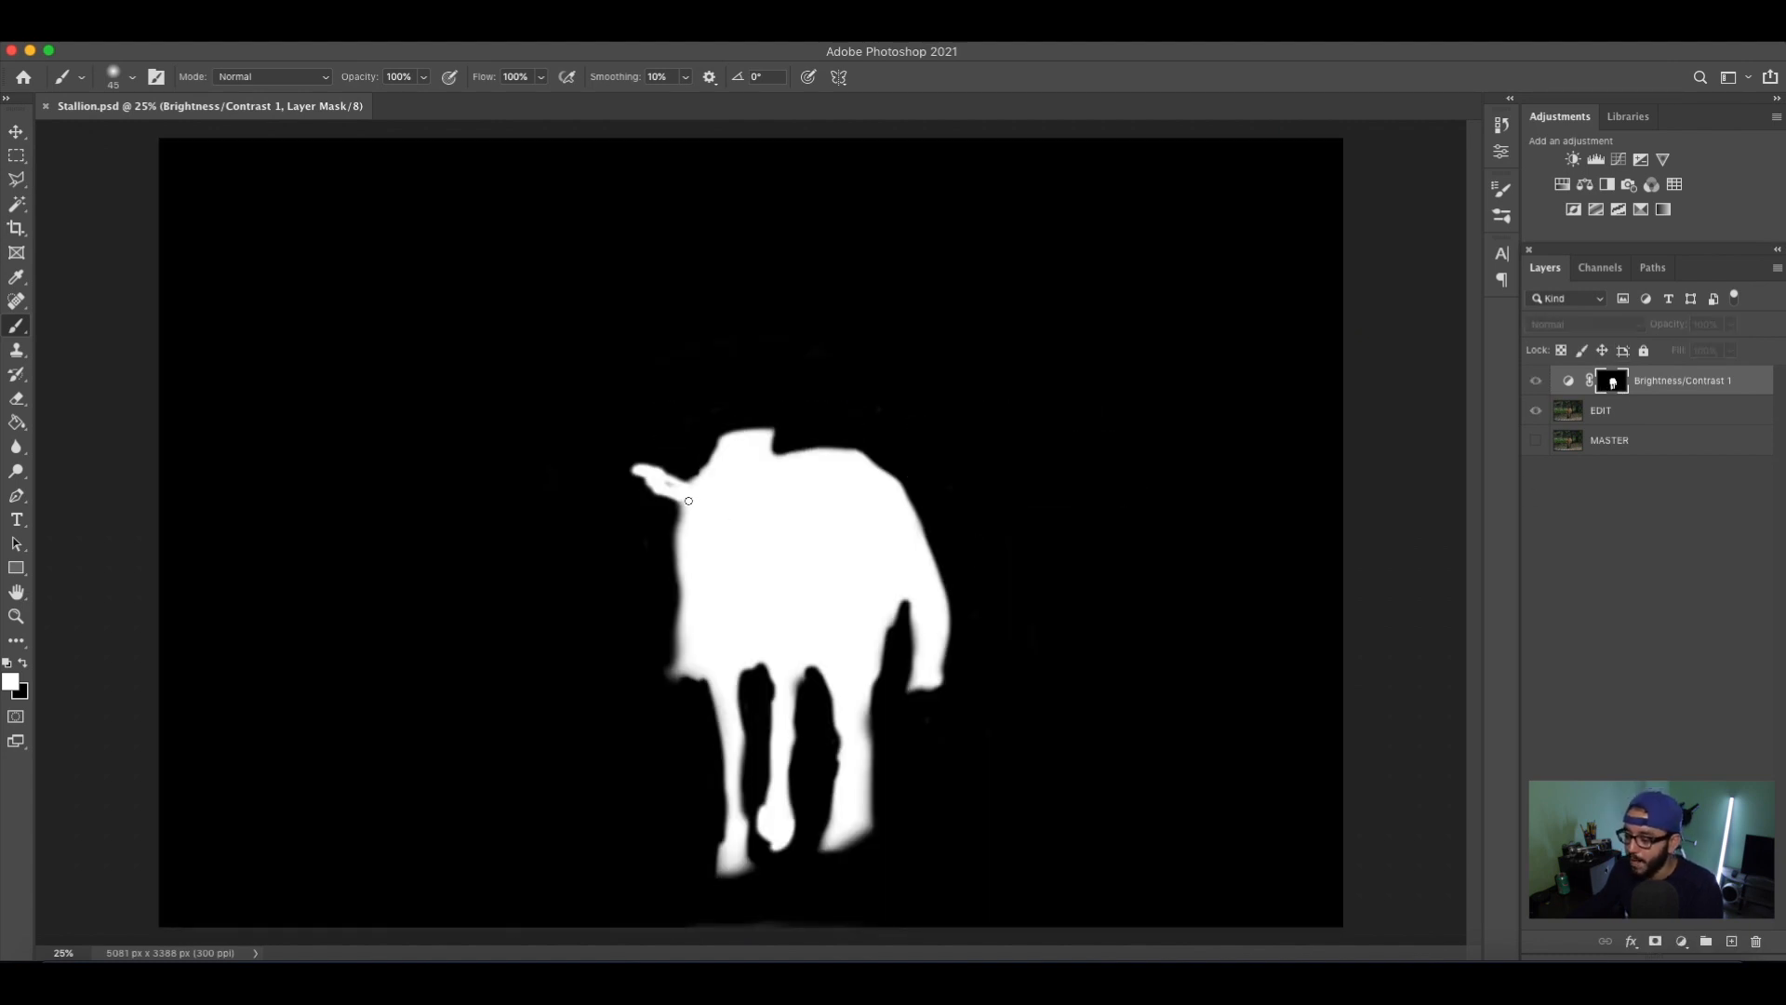
{"action": "left_click_drag", "start_coordinate": [669, 482], "coordinate": [706, 455]}
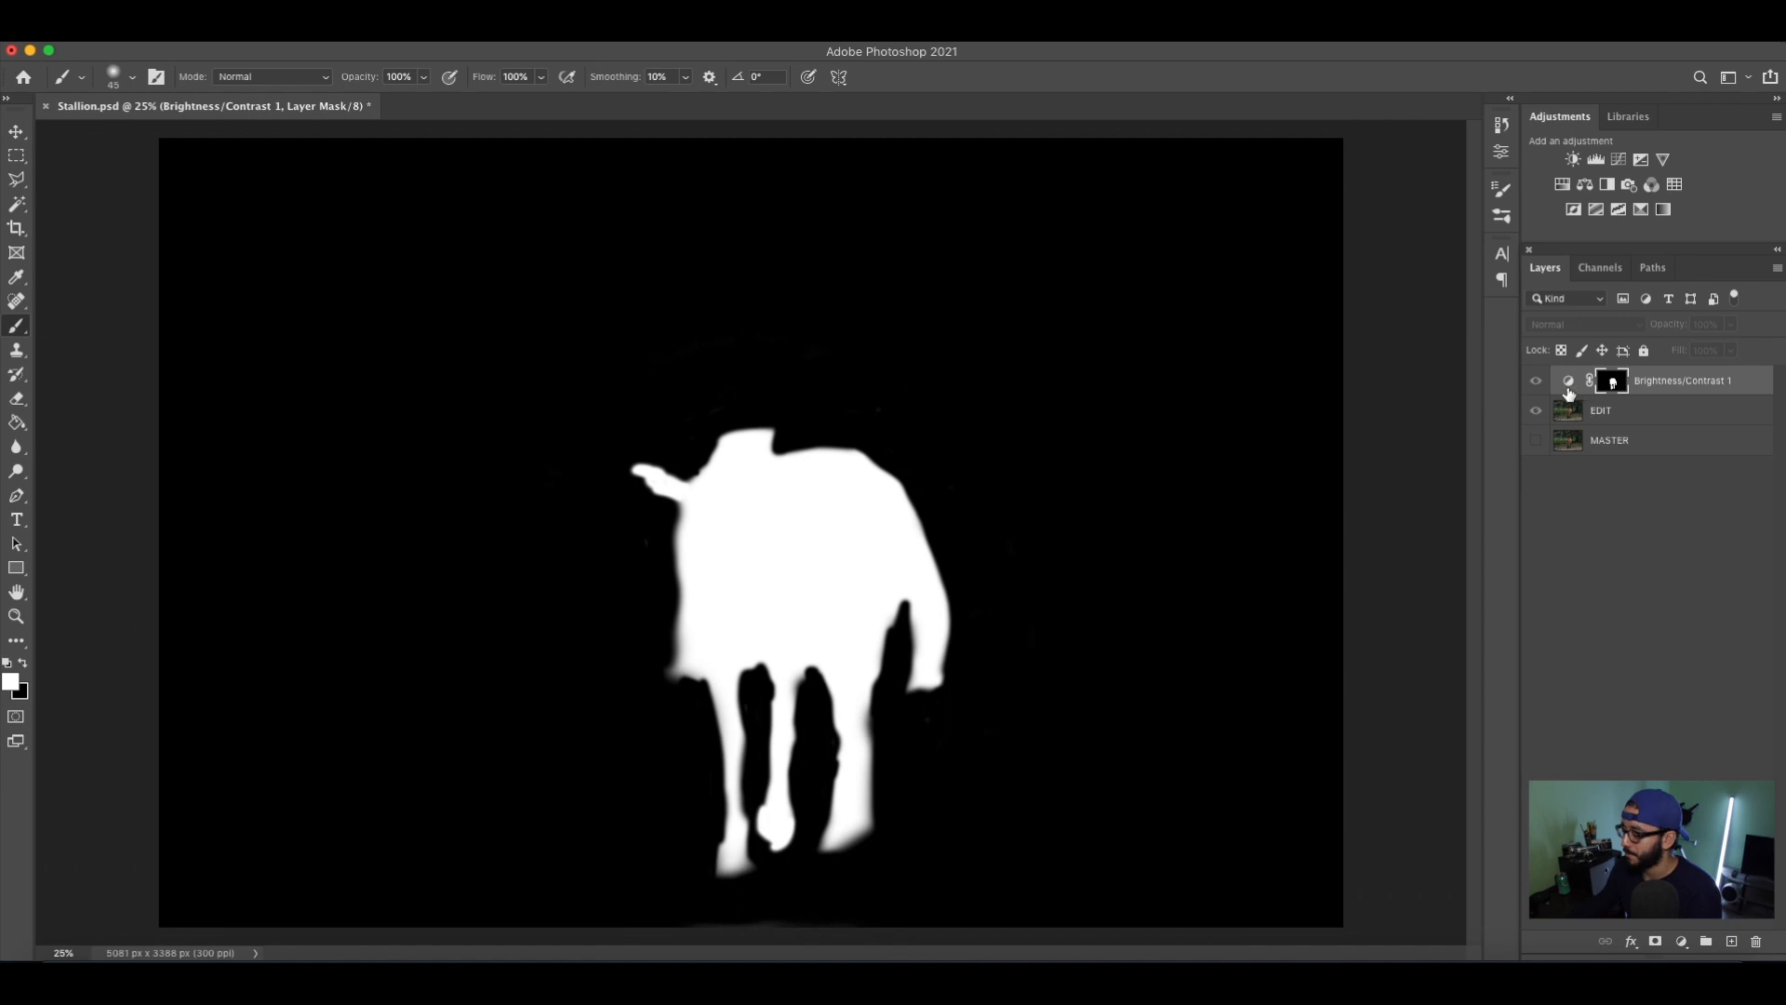
Leave the isolated mask view and compare the image with the Brightness/Contrast 1 layer hidden and visible.
{"action": "left_click", "coordinate": [1612, 383], "text": "alt"}
{"action": "left_click", "coordinate": [1536, 382]}
{"action": "left_click", "coordinate": [1536, 382]}
{"action": "left_click", "coordinate": [1536, 383]}
{"action": "left_click", "coordinate": [1537, 384]}
{"action": "left_click", "coordinate": [1536, 384]}
{"action": "left_click", "coordinate": [1537, 384]}
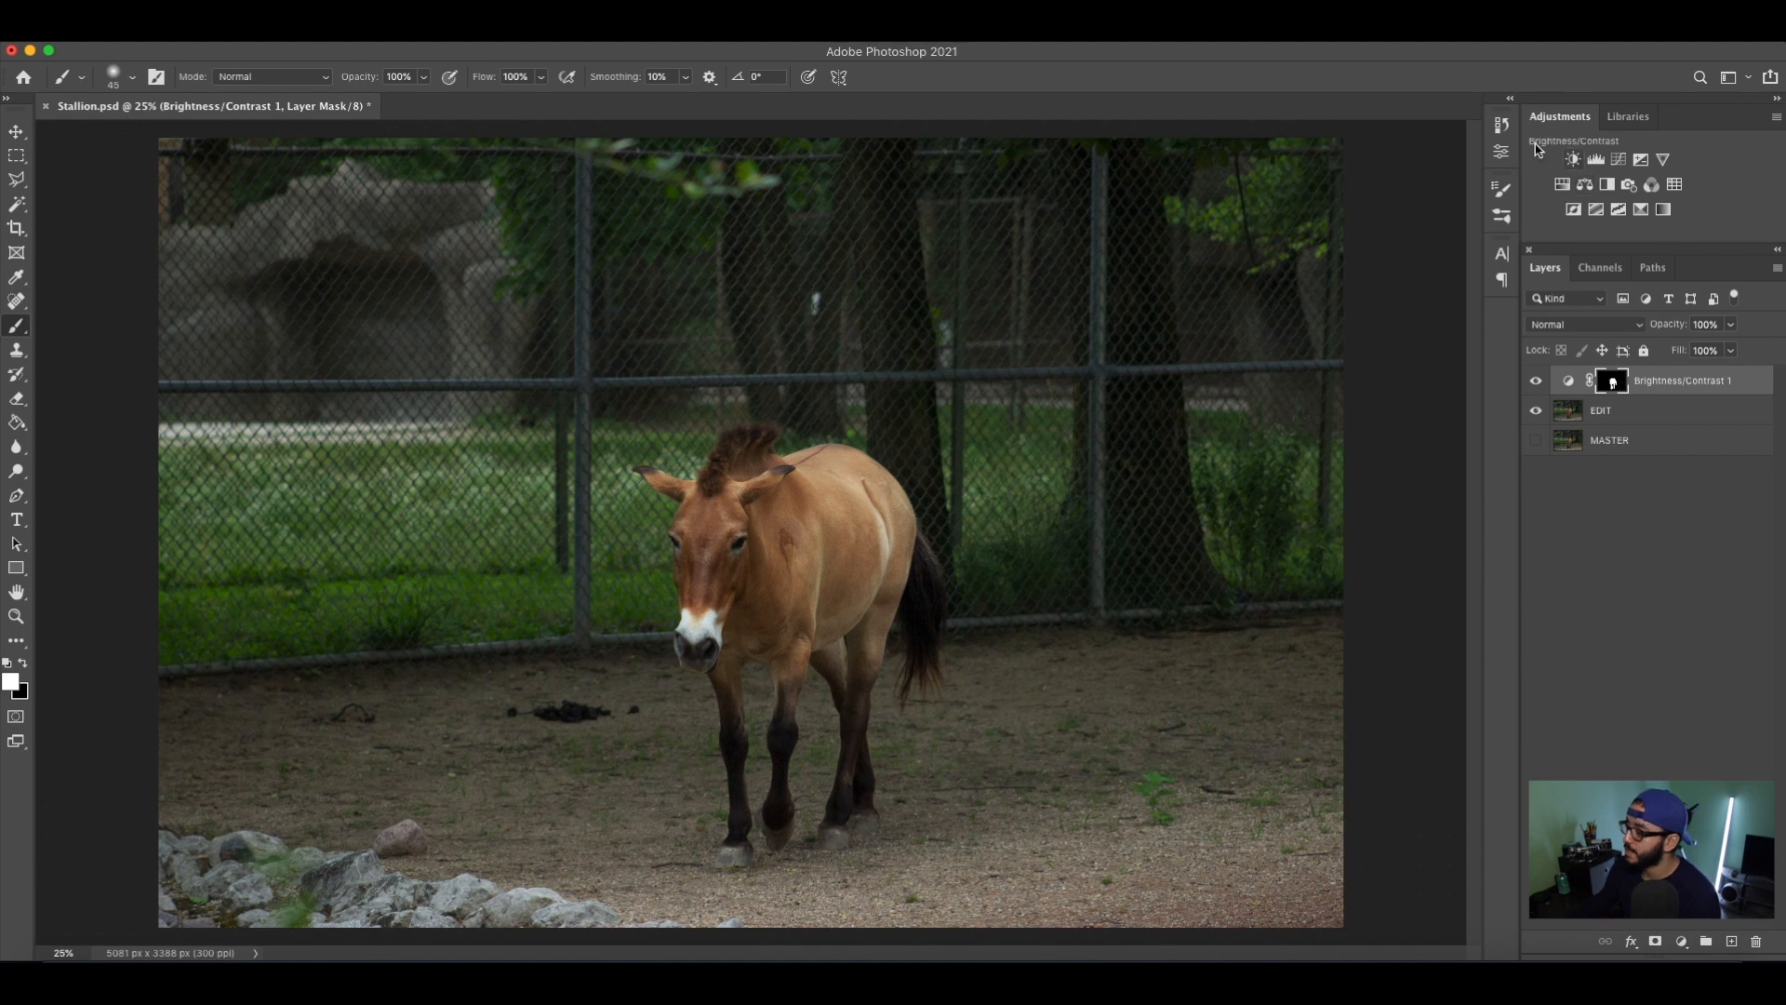
Add a second Brightness/Contrast adjustment layer, replacing its mask with an inverted copy of the Brightness/Contrast 1 mask.
{"action": "left_click", "coordinate": [1573, 160]}
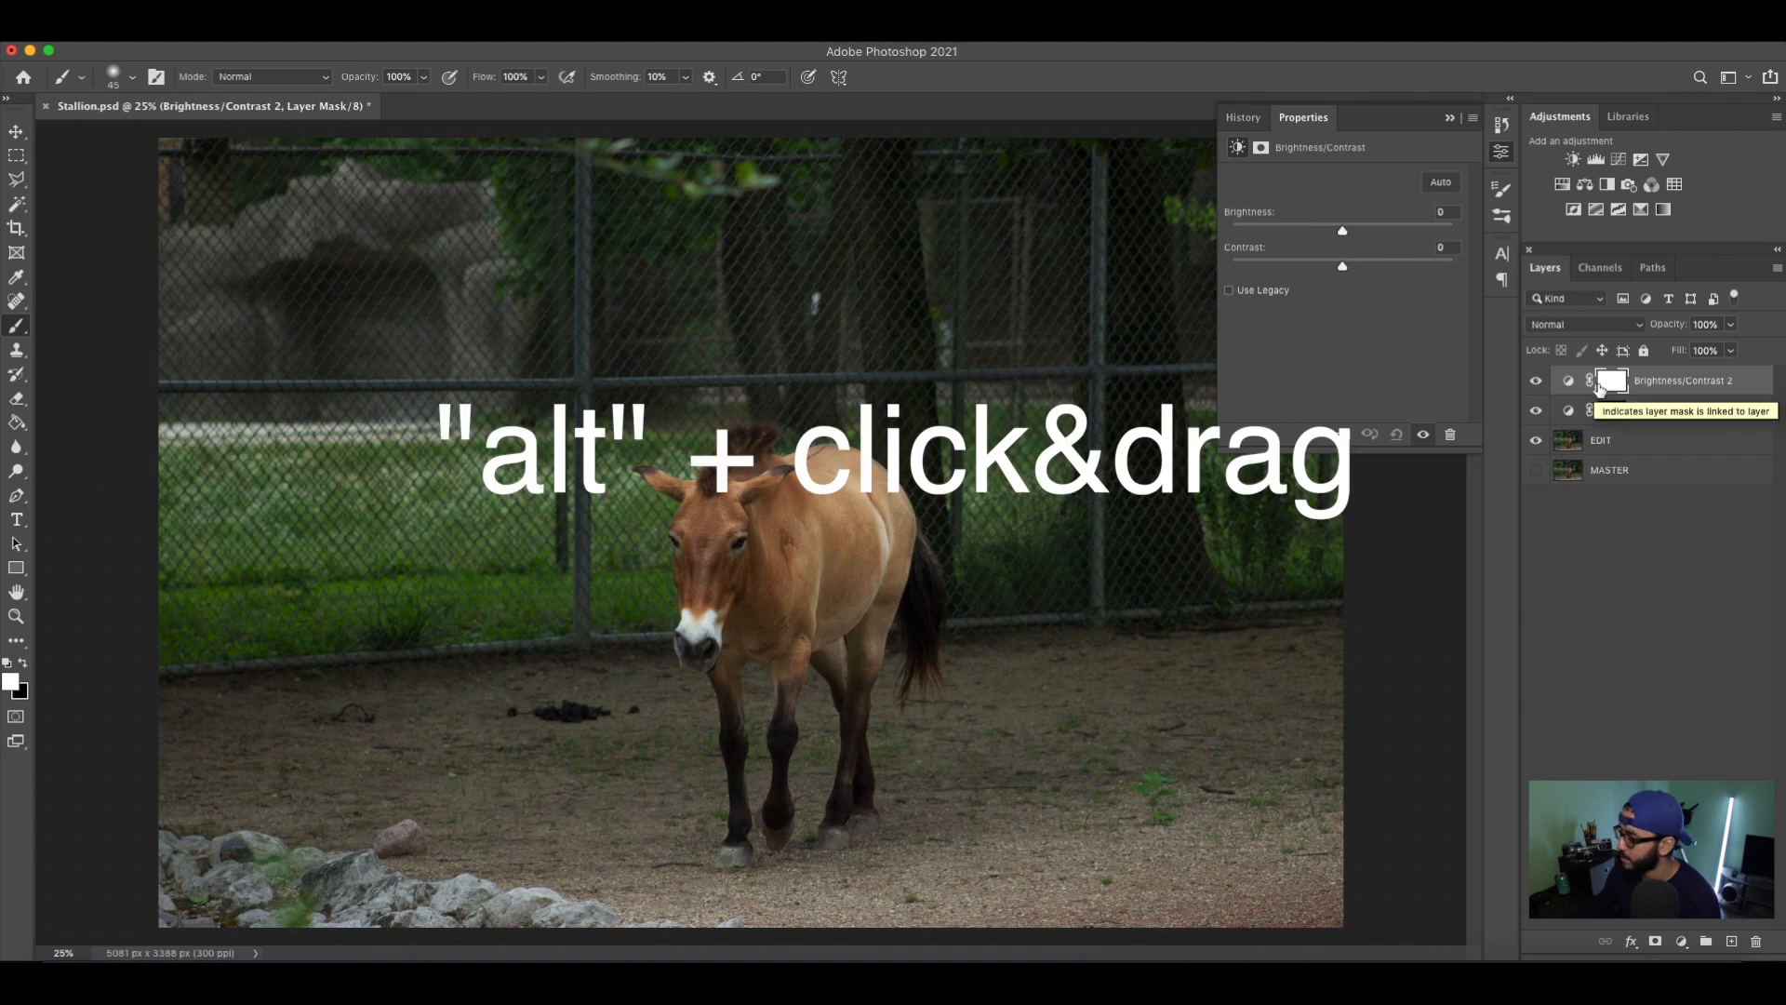
{"action": "left_click_drag", "start_coordinate": [1612, 414], "coordinate": [1614, 388]}
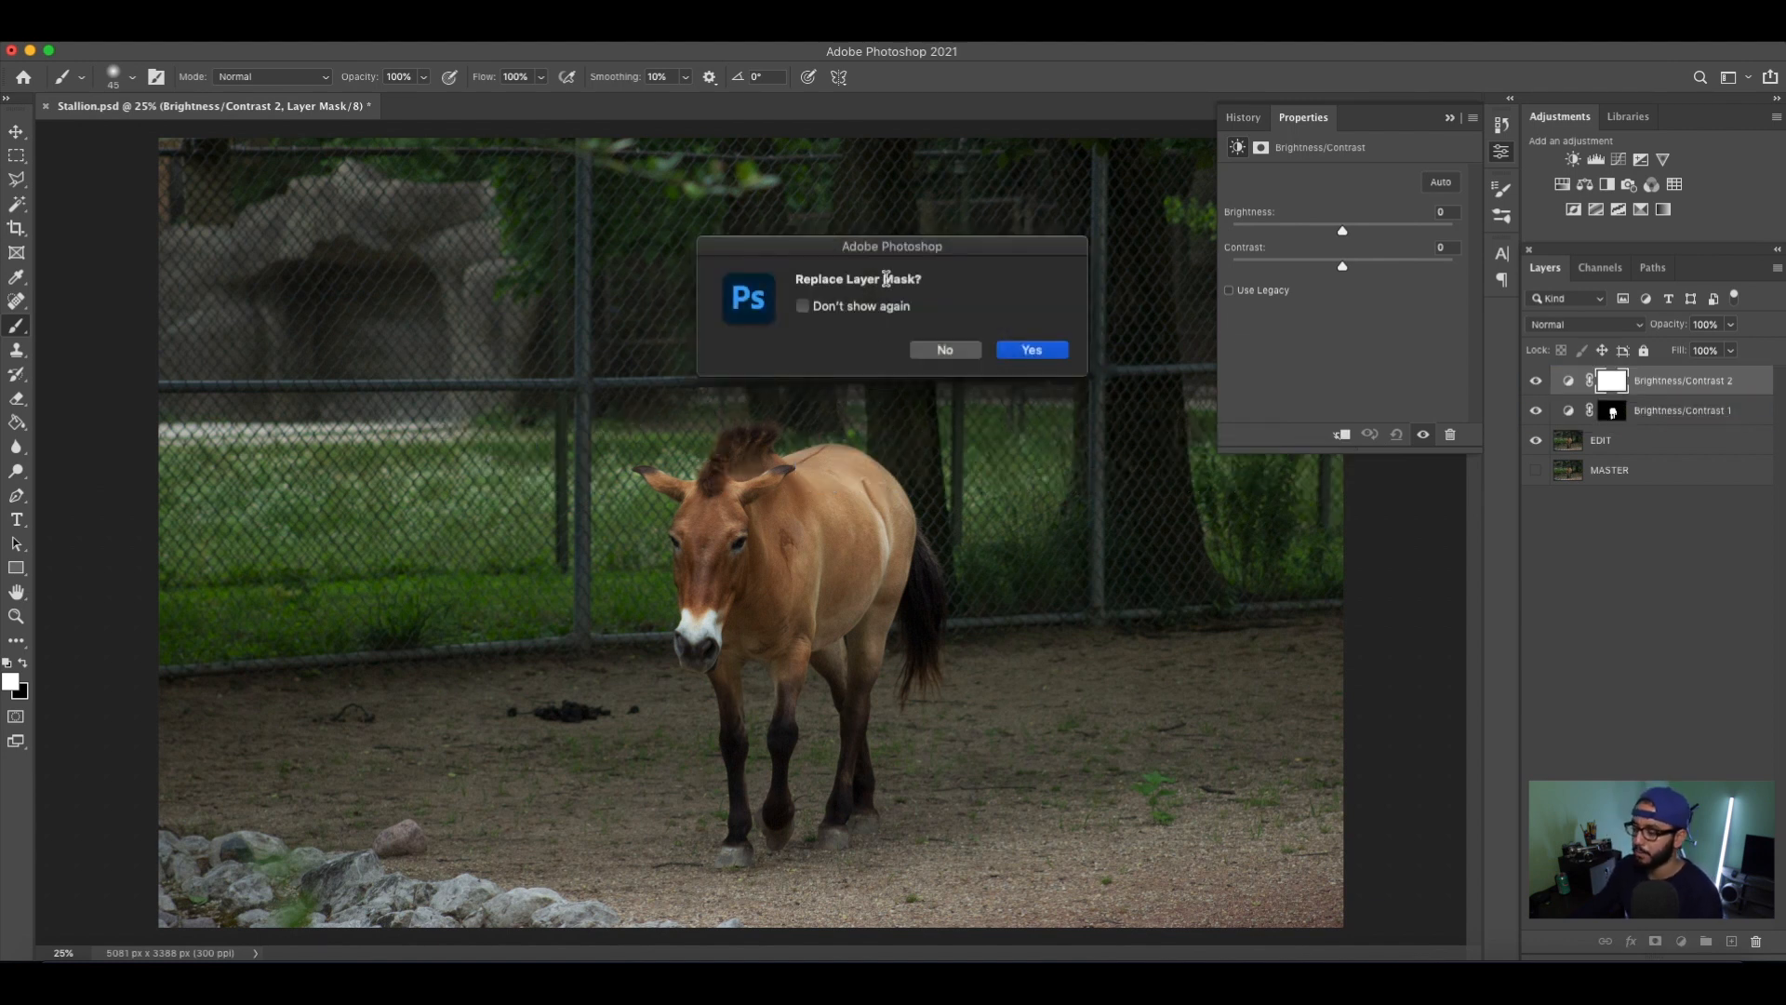
{"action": "left_click", "coordinate": [1033, 351]}
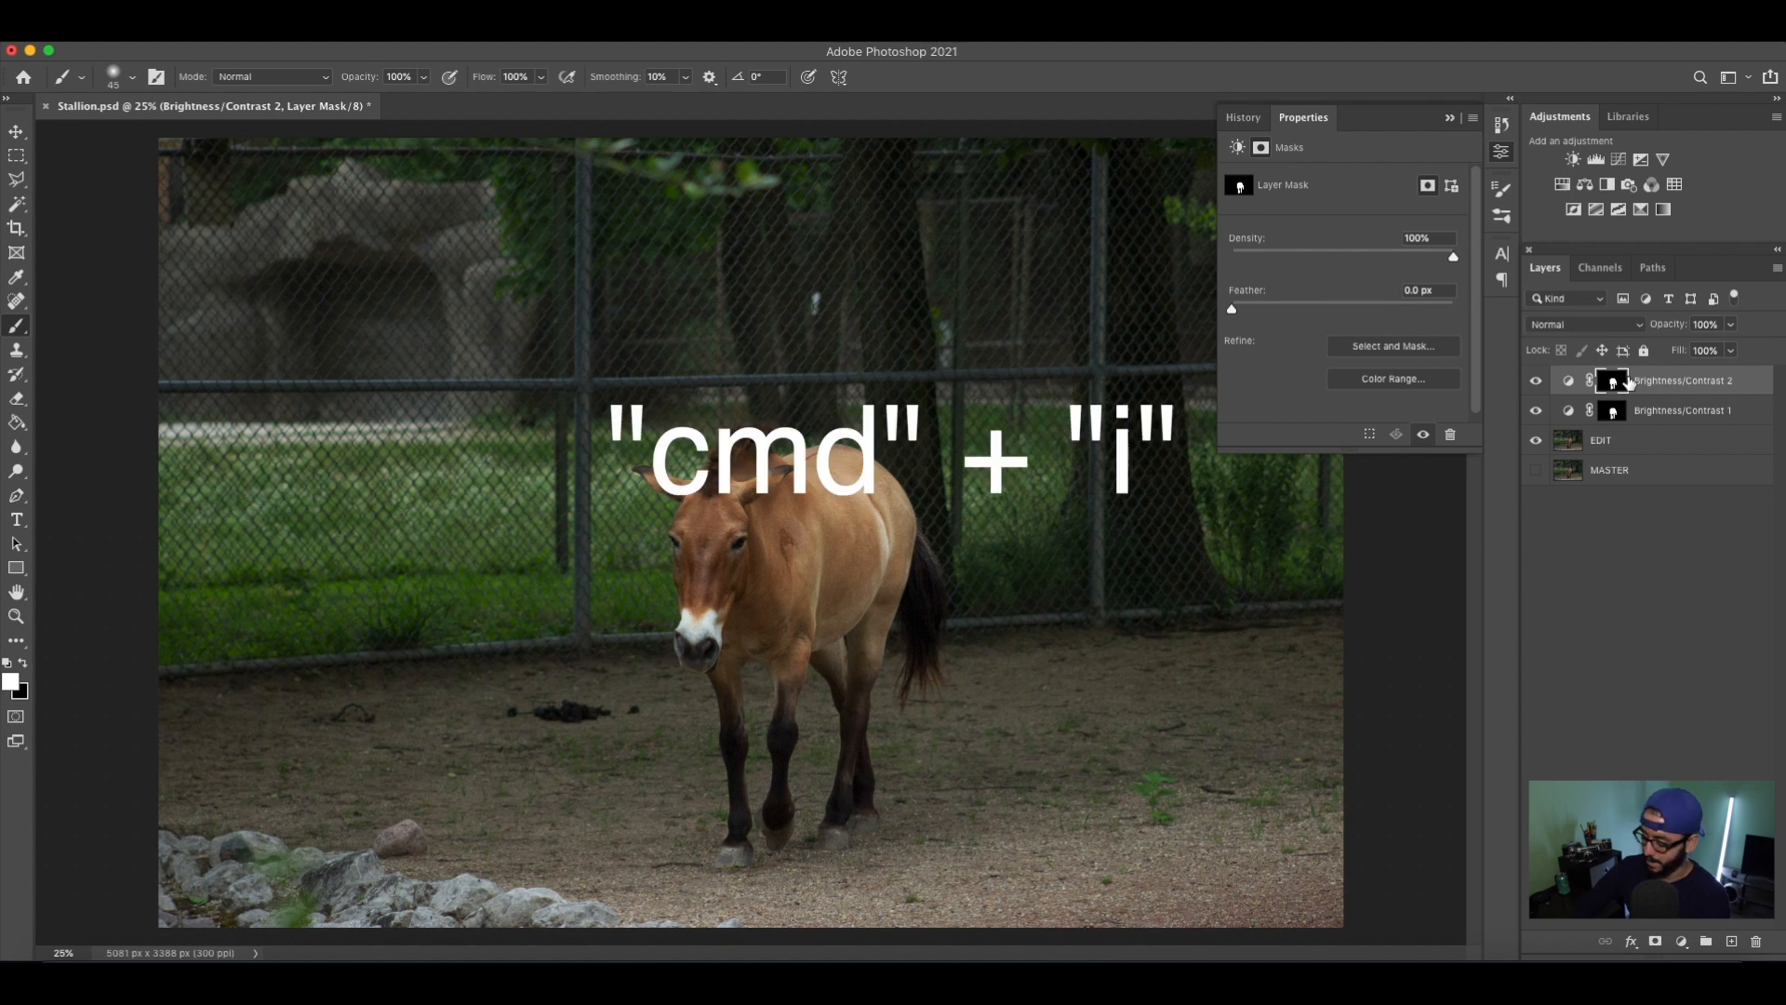
{"action": "key", "text": "super+i"}
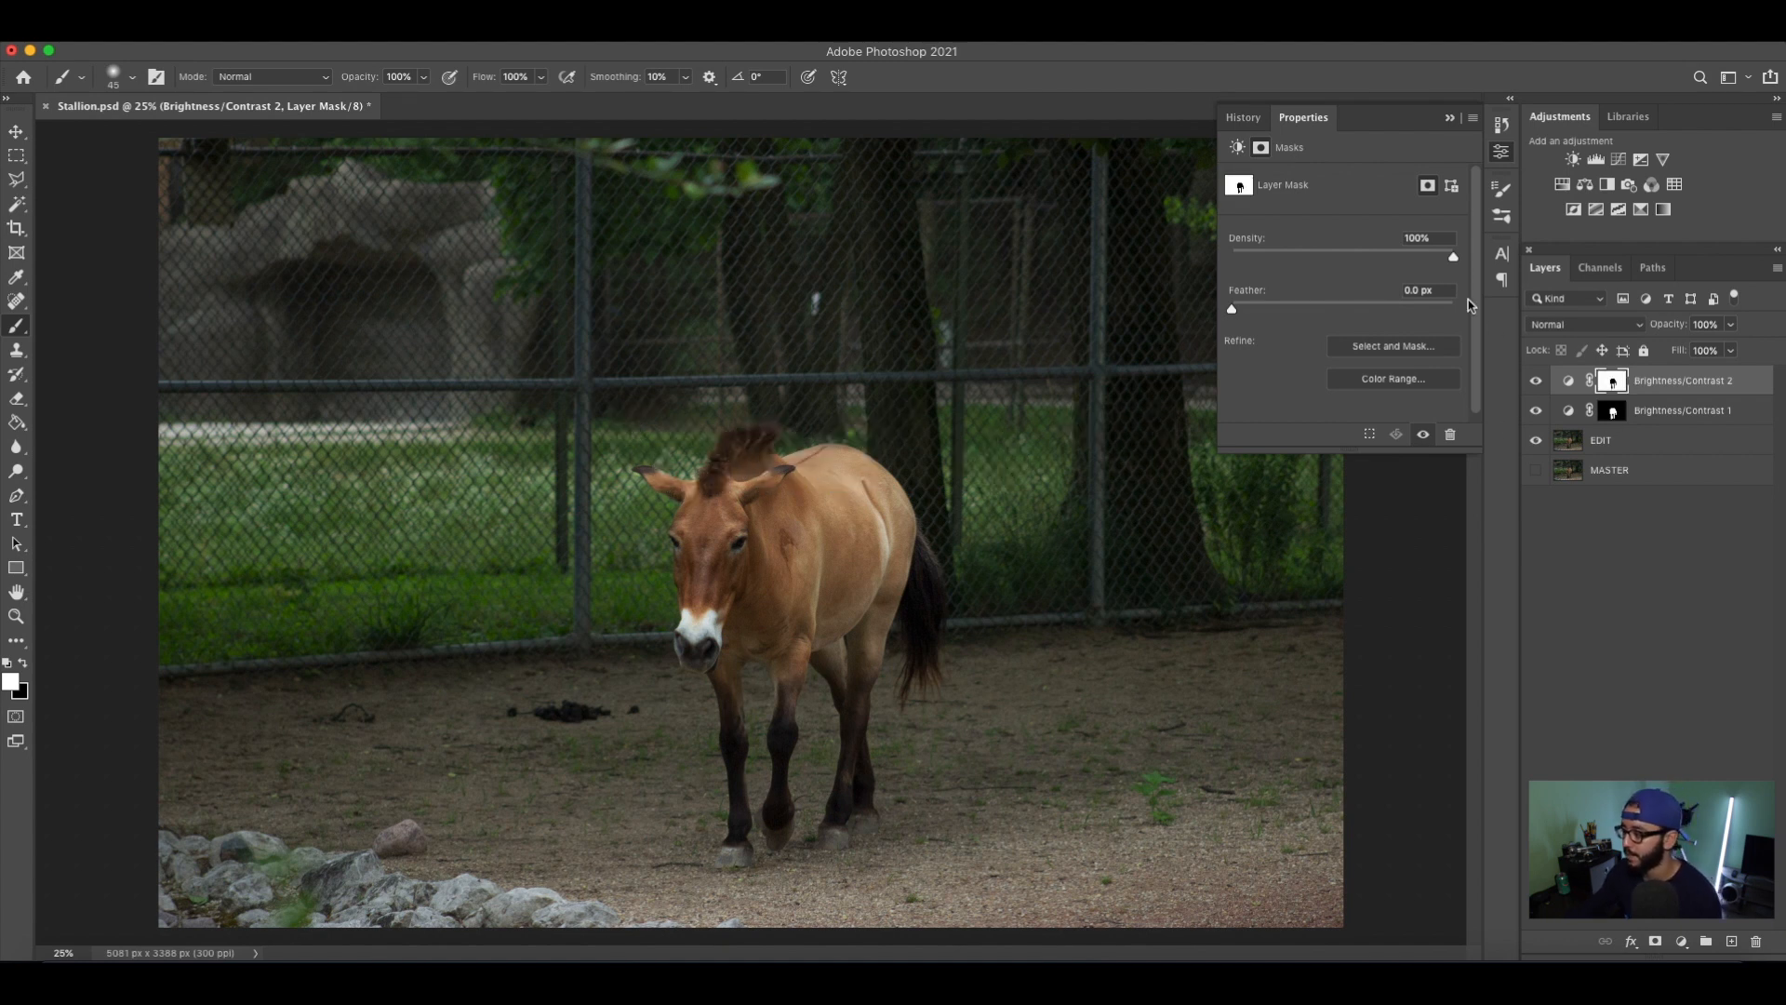
Darken the background by setting the Brightness/Contrast 2 layer's brightness to -20 and contrast to -10.
{"action": "left_click", "coordinate": [1238, 147]}
{"action": "left_click_drag", "start_coordinate": [1342, 231], "coordinate": [1270, 246]}
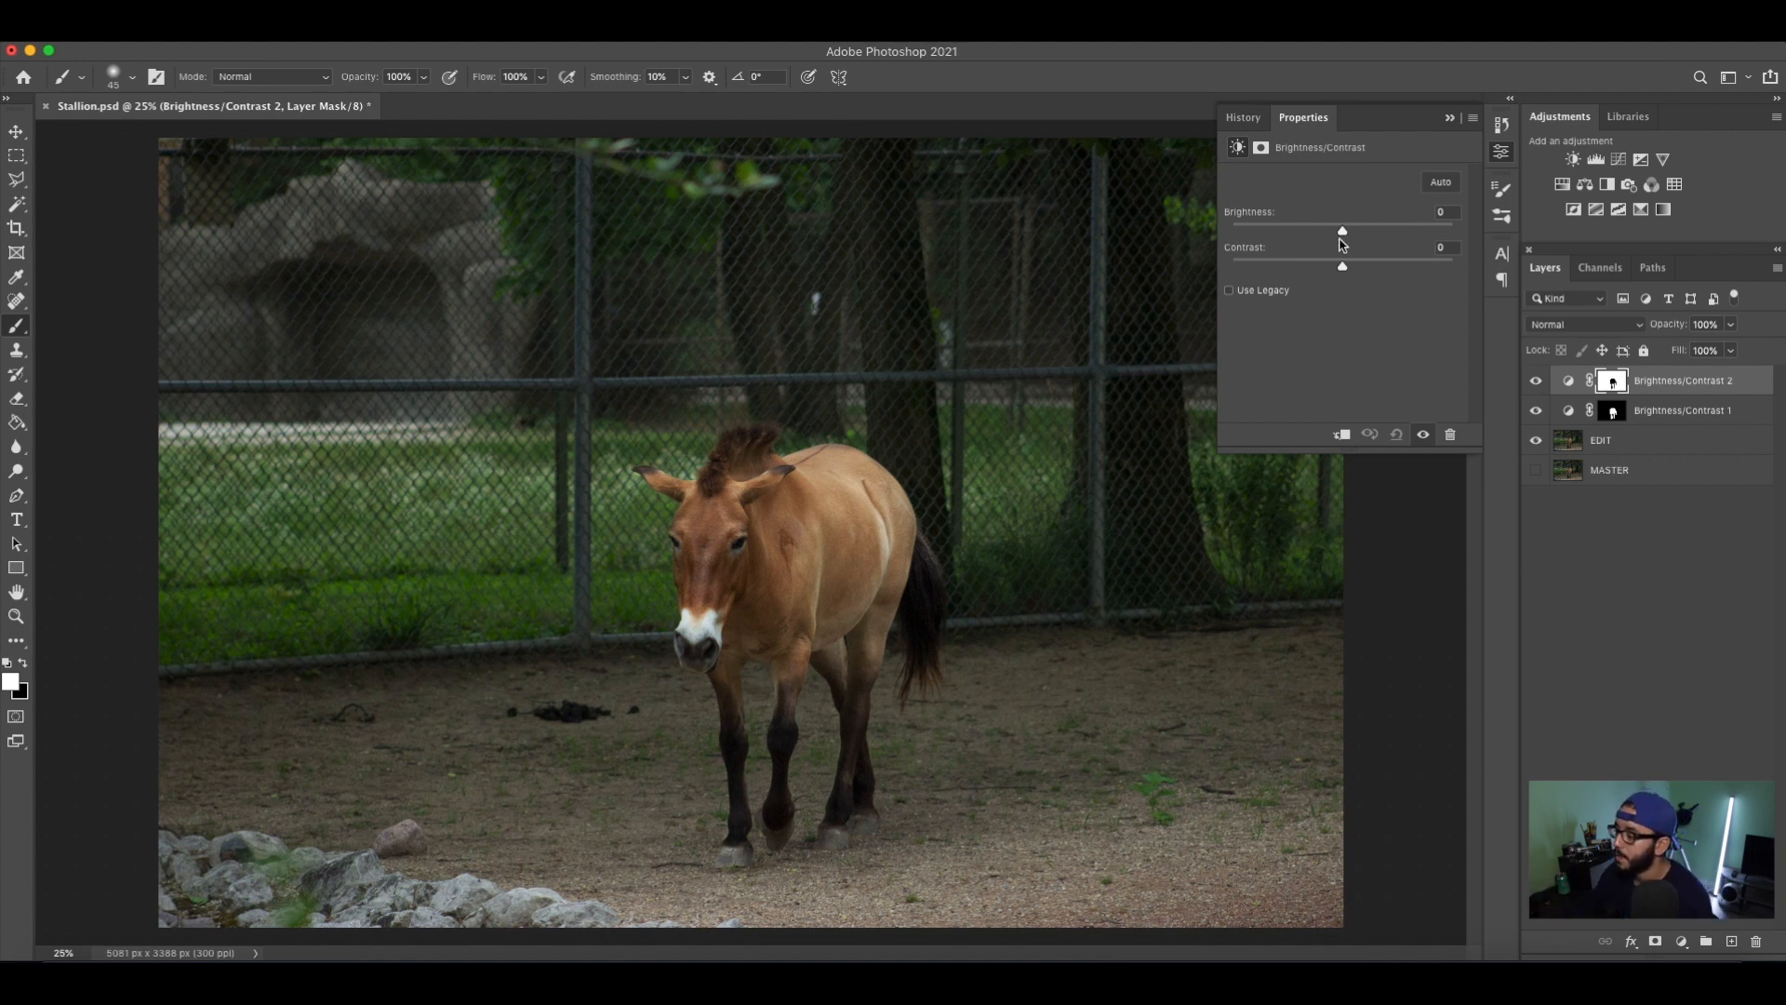
{"action": "left_click_drag", "start_coordinate": [1343, 235], "coordinate": [1327, 239]}
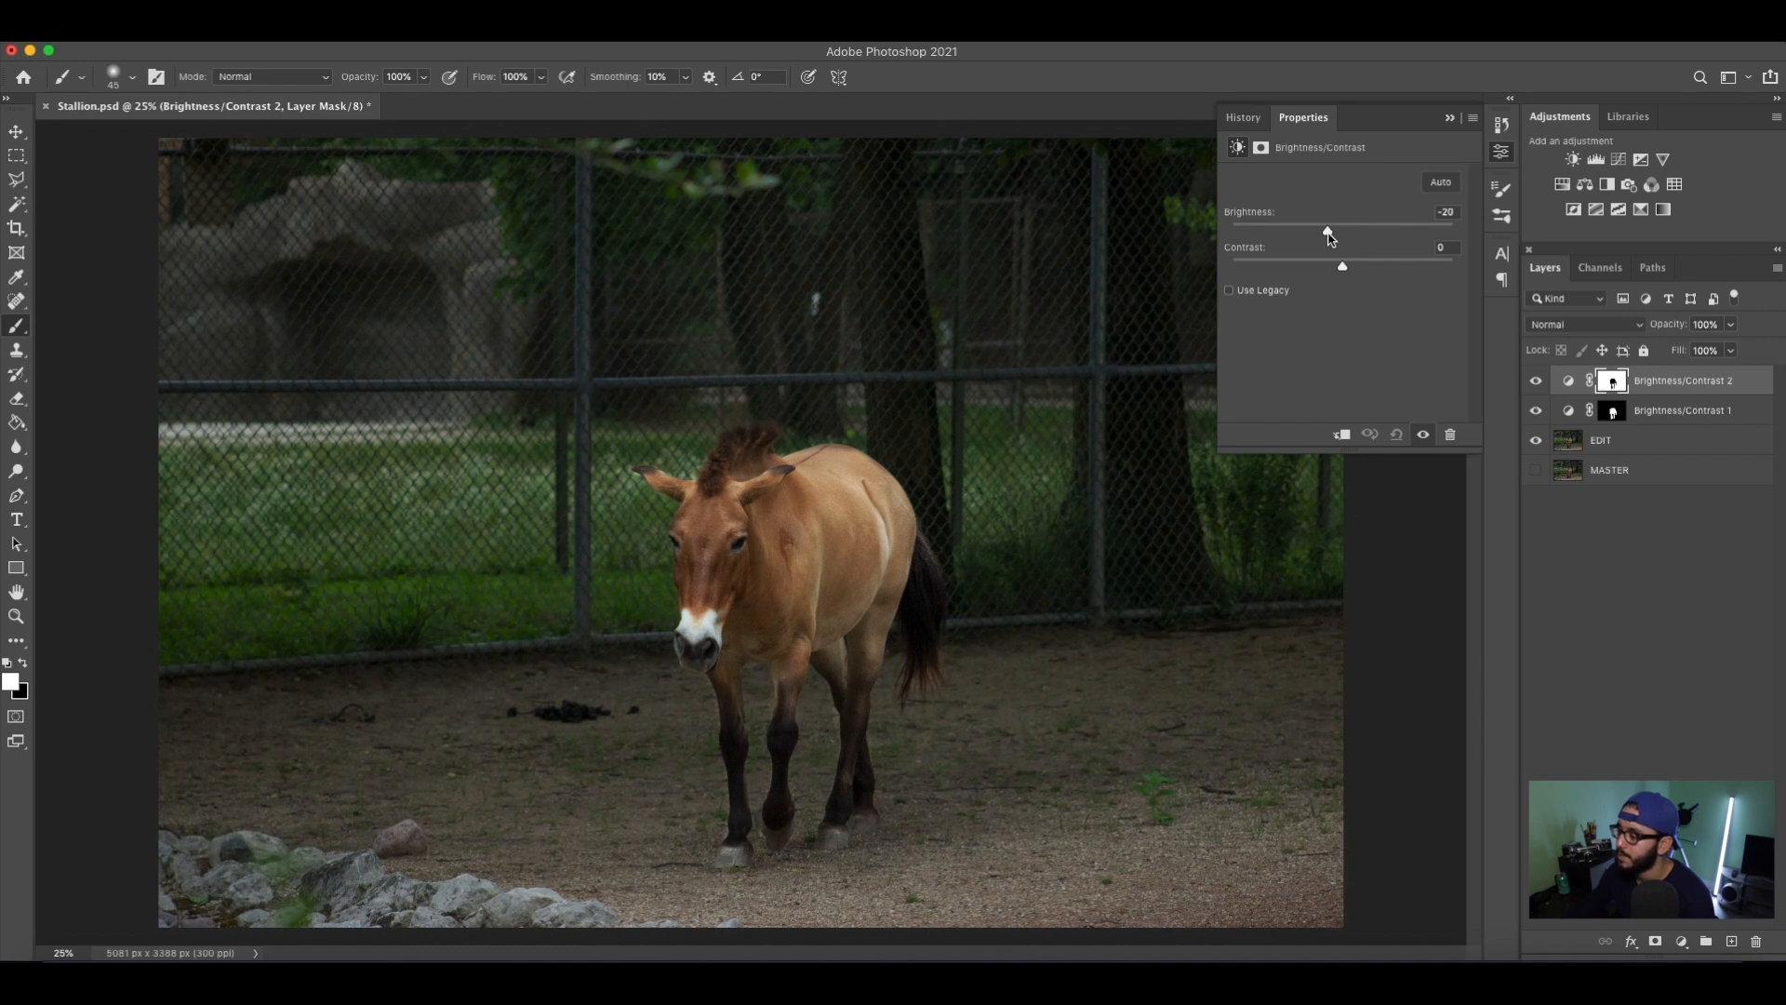
{"action": "mouse_move", "coordinate": [1343, 269]}
{"action": "left_mouse_down"}
{"action": "mouse_move", "coordinate": [1327, 269]}
{"action": "mouse_move", "coordinate": [1361, 269]}
{"action": "mouse_move", "coordinate": [1325, 276]}
{"action": "left_mouse_up"}
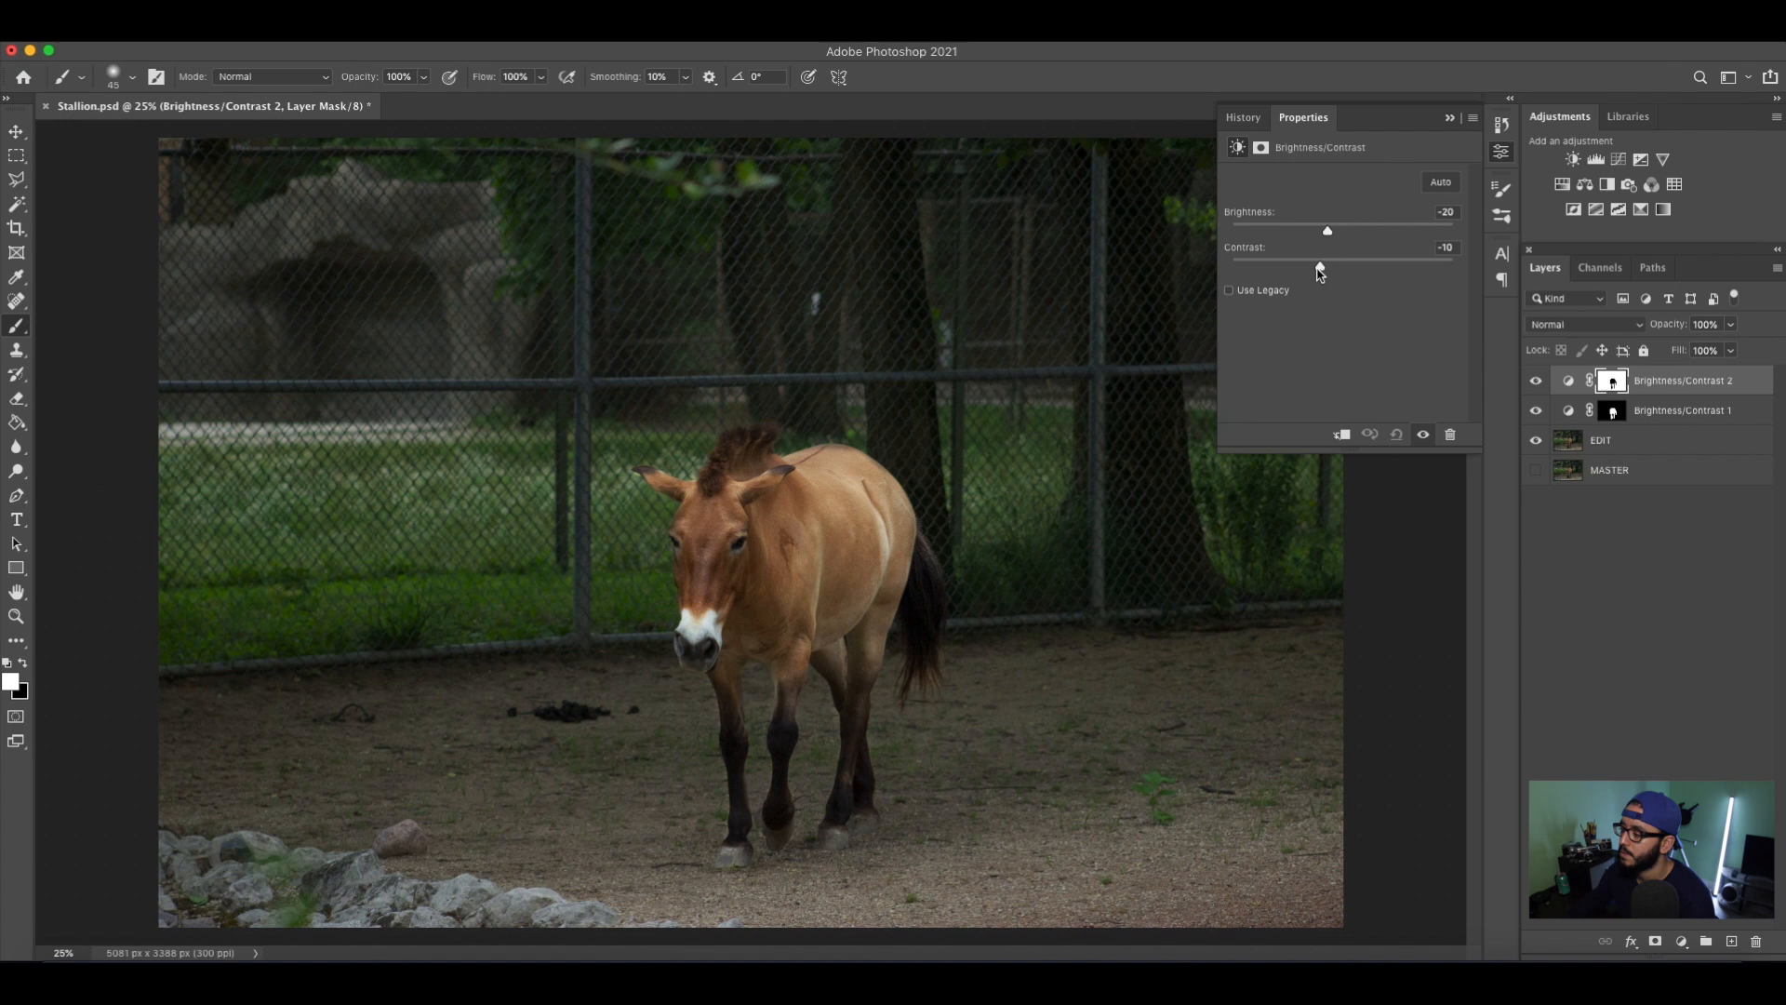
Feather the Brightness/Contrast 2 layer's mask by 2.0 px.
{"action": "left_click", "coordinate": [1262, 147]}
{"action": "left_click_drag", "start_coordinate": [1243, 310], "coordinate": [1247, 313]}
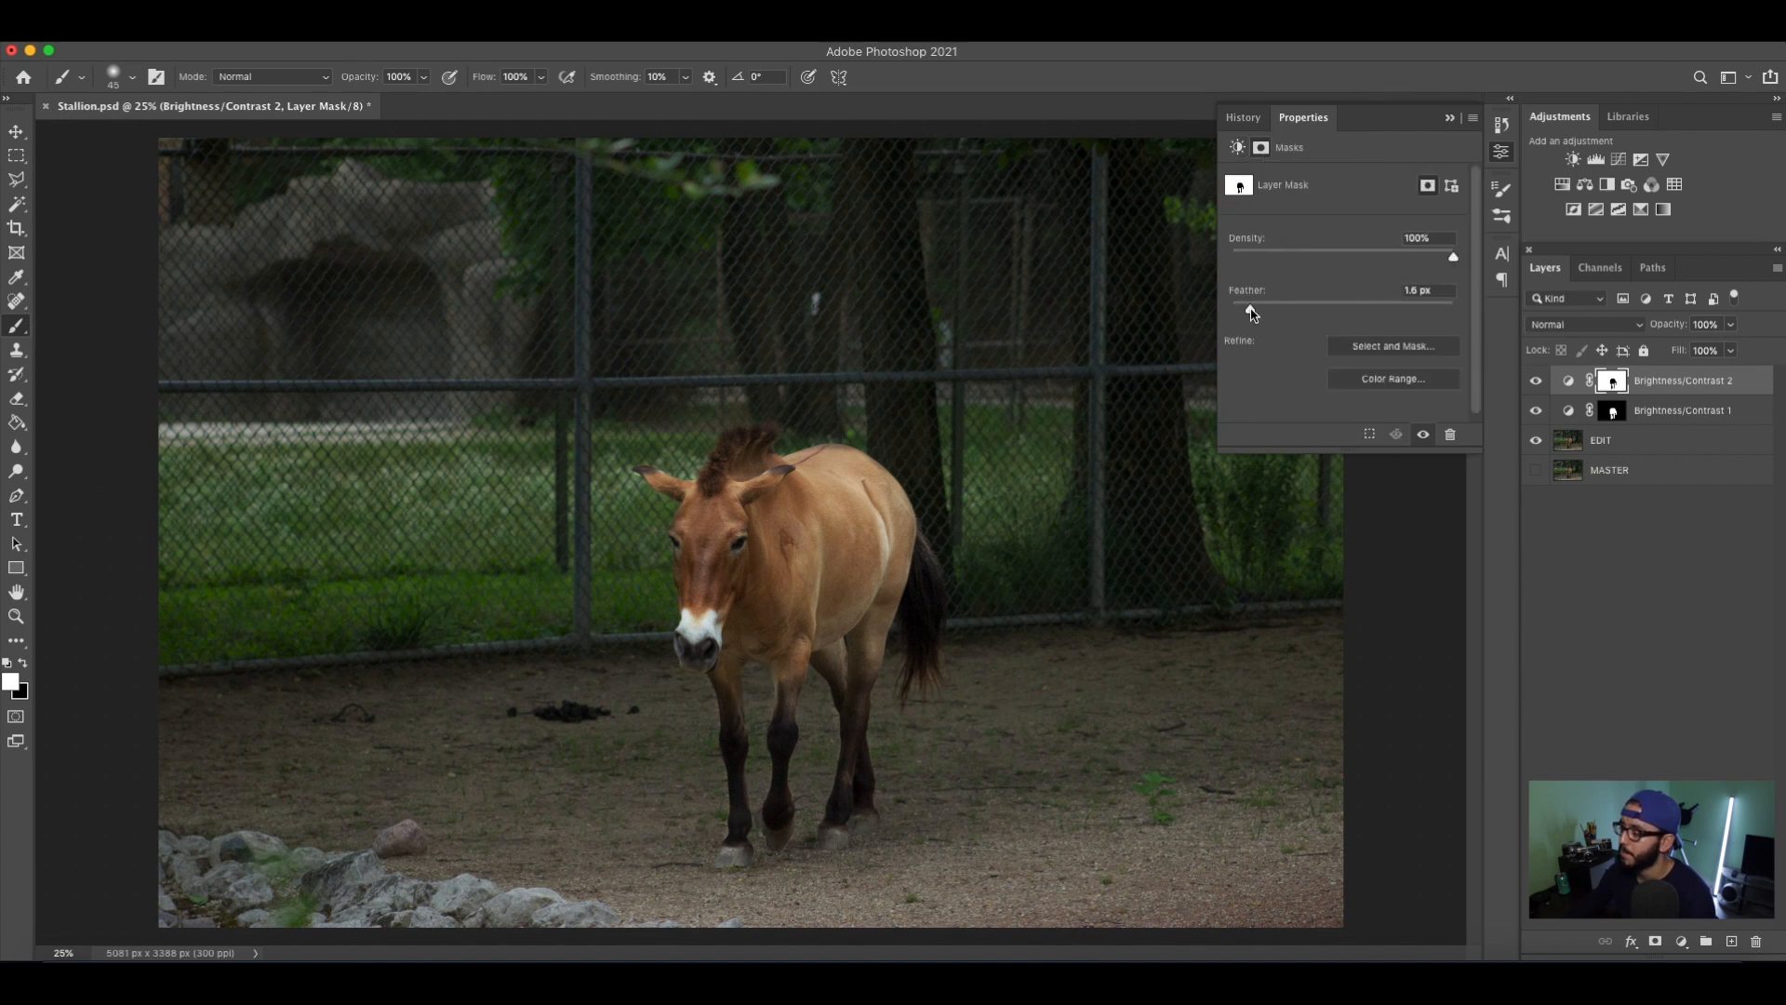
{"action": "left_click_drag", "start_coordinate": [1255, 313], "coordinate": [1257, 312]}
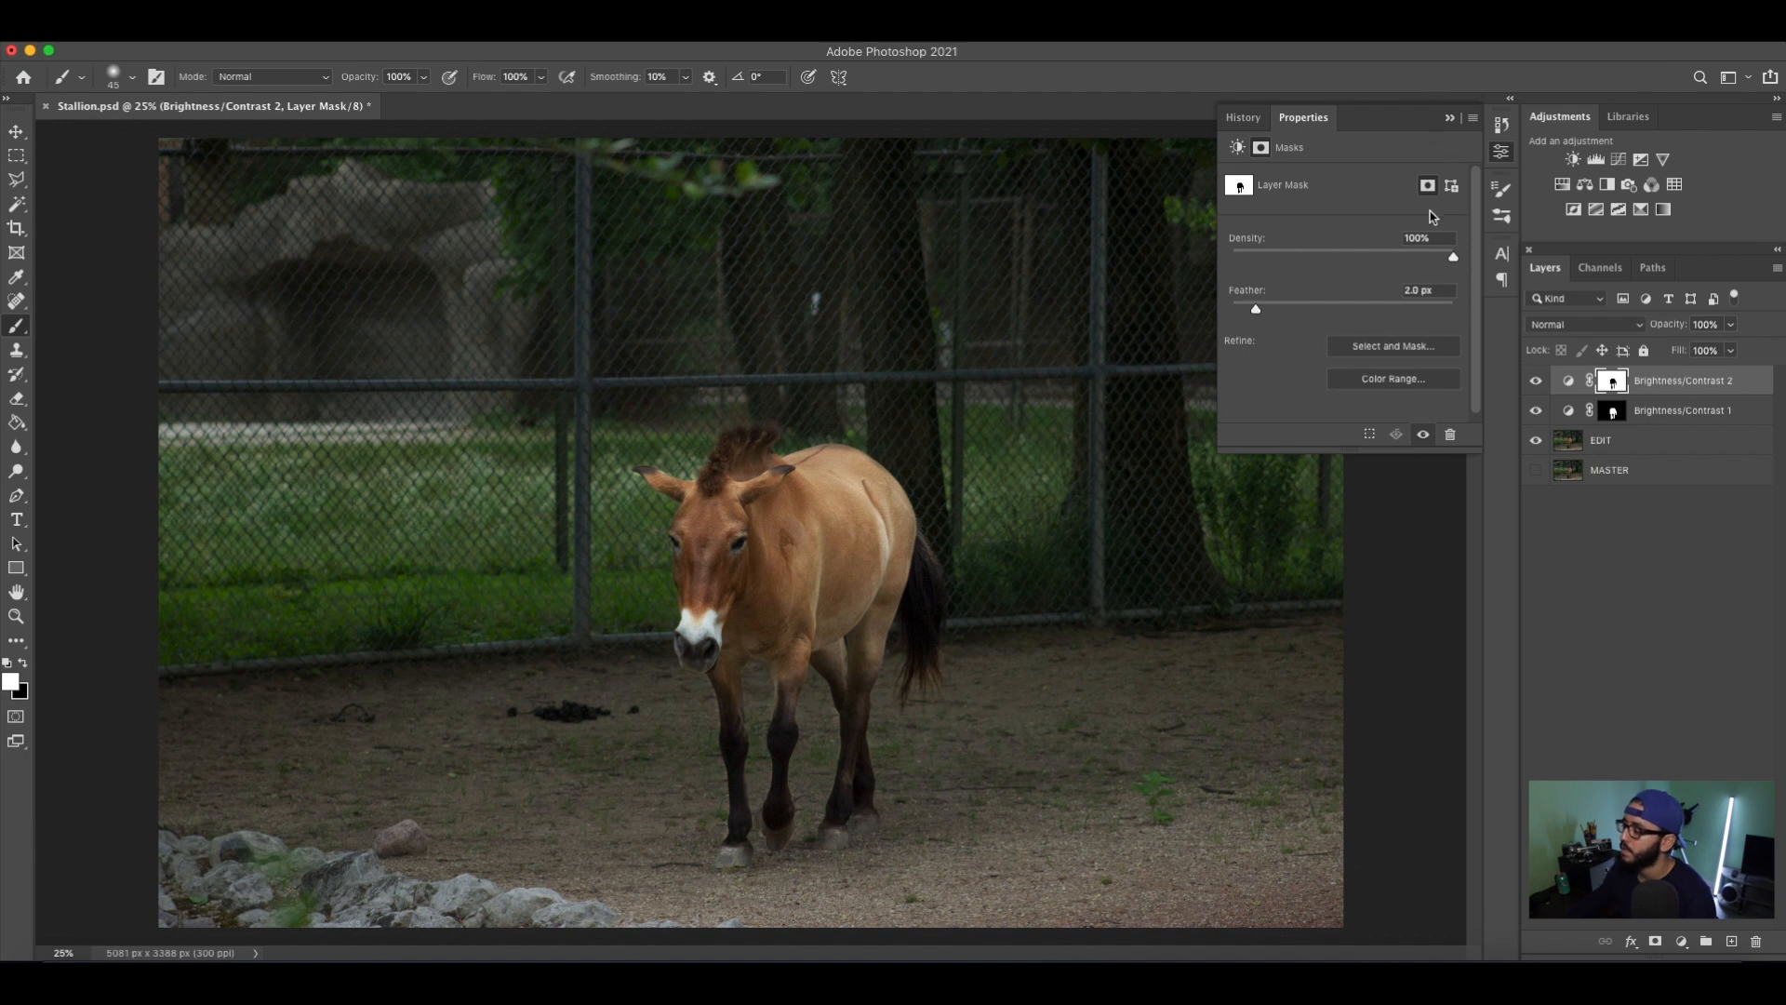
{"action": "left_click", "coordinate": [1449, 118]}
Compare the image with each of the two Brightness/Contrast layers hidden and visible.
{"action": "left_click", "coordinate": [1536, 382]}
{"action": "left_click", "coordinate": [1536, 382]}
{"action": "left_click", "coordinate": [1536, 382]}
{"action": "left_click", "coordinate": [1535, 381]}
{"action": "left_click", "coordinate": [1536, 381]}
{"action": "left_click", "coordinate": [1536, 382]}
{"action": "left_click", "coordinate": [1535, 381]}
{"action": "left_click", "coordinate": [1536, 381]}
{"action": "left_click", "coordinate": [1536, 382]}
{"action": "left_click", "coordinate": [1536, 382]}
{"action": "left_click", "coordinate": [1536, 412]}
{"action": "left_click", "coordinate": [1536, 412]}
{"action": "left_click", "coordinate": [1536, 412]}
{"action": "left_click", "coordinate": [1536, 412]}
{"action": "left_click", "coordinate": [1536, 412]}
{"action": "left_click", "coordinate": [1536, 412]}
Group the two Brightness/Contrast layers and name the group Bright.
{"action": "left_click", "coordinate": [1654, 409], "text": "shift"}
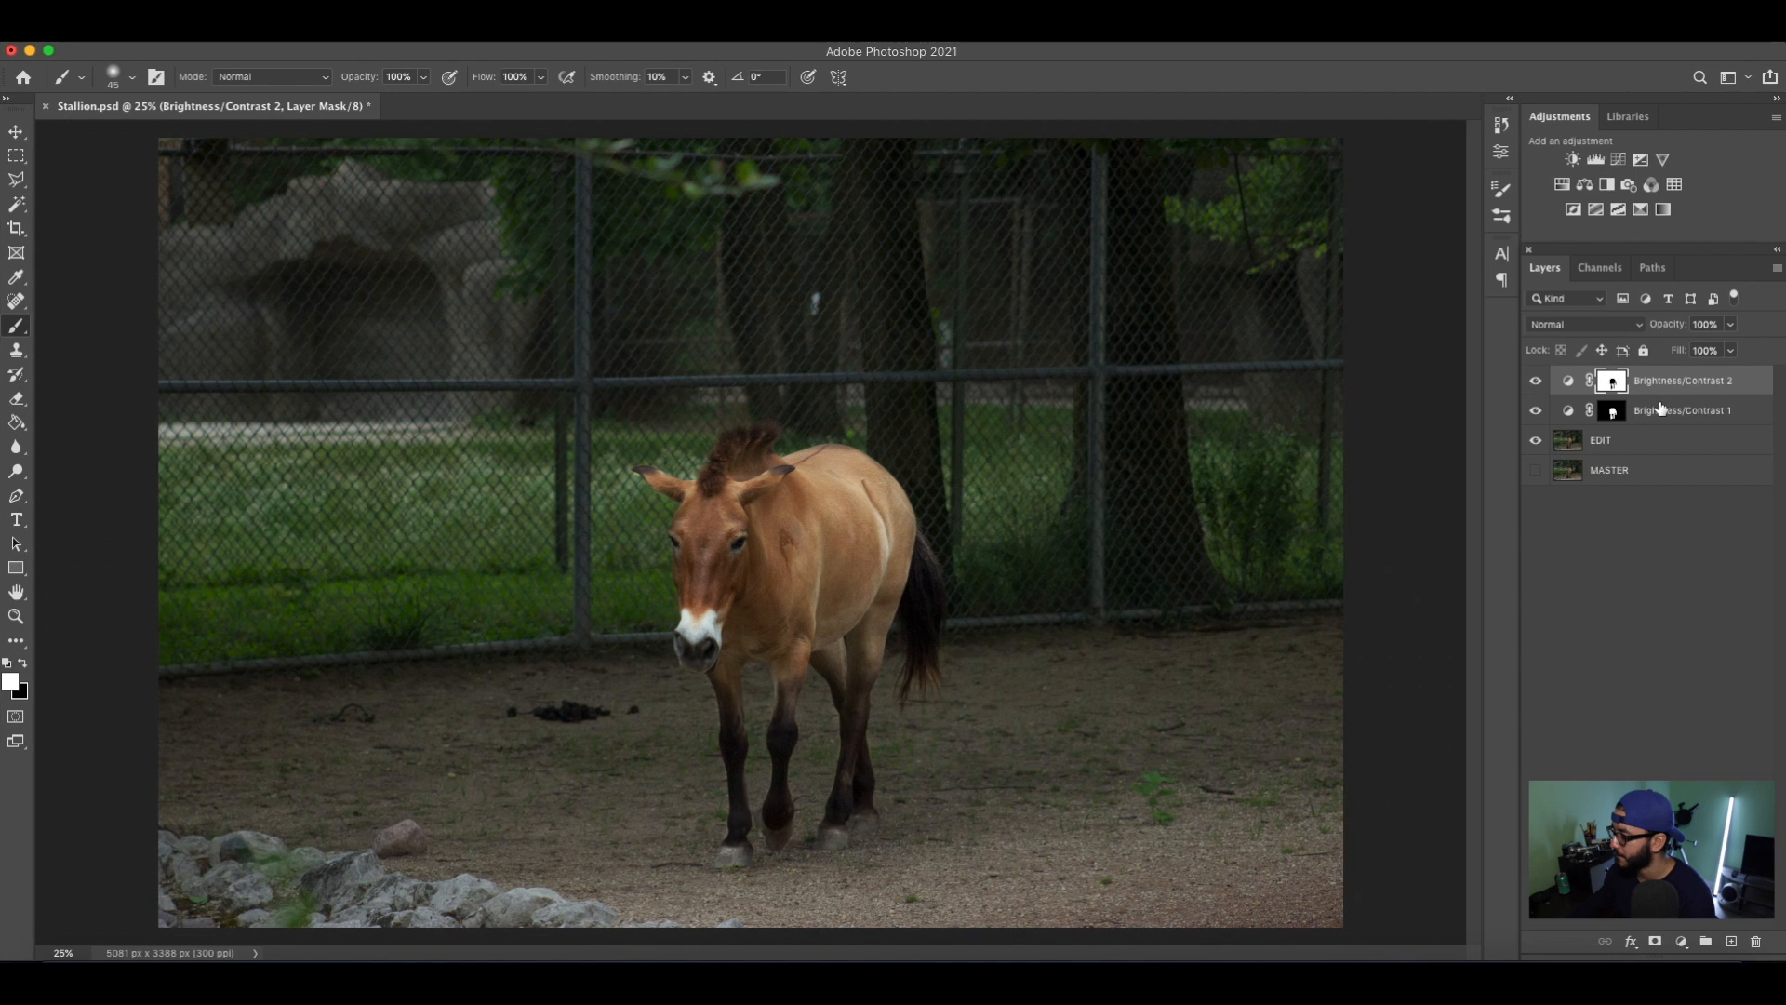
{"action": "key", "text": "super+g"}
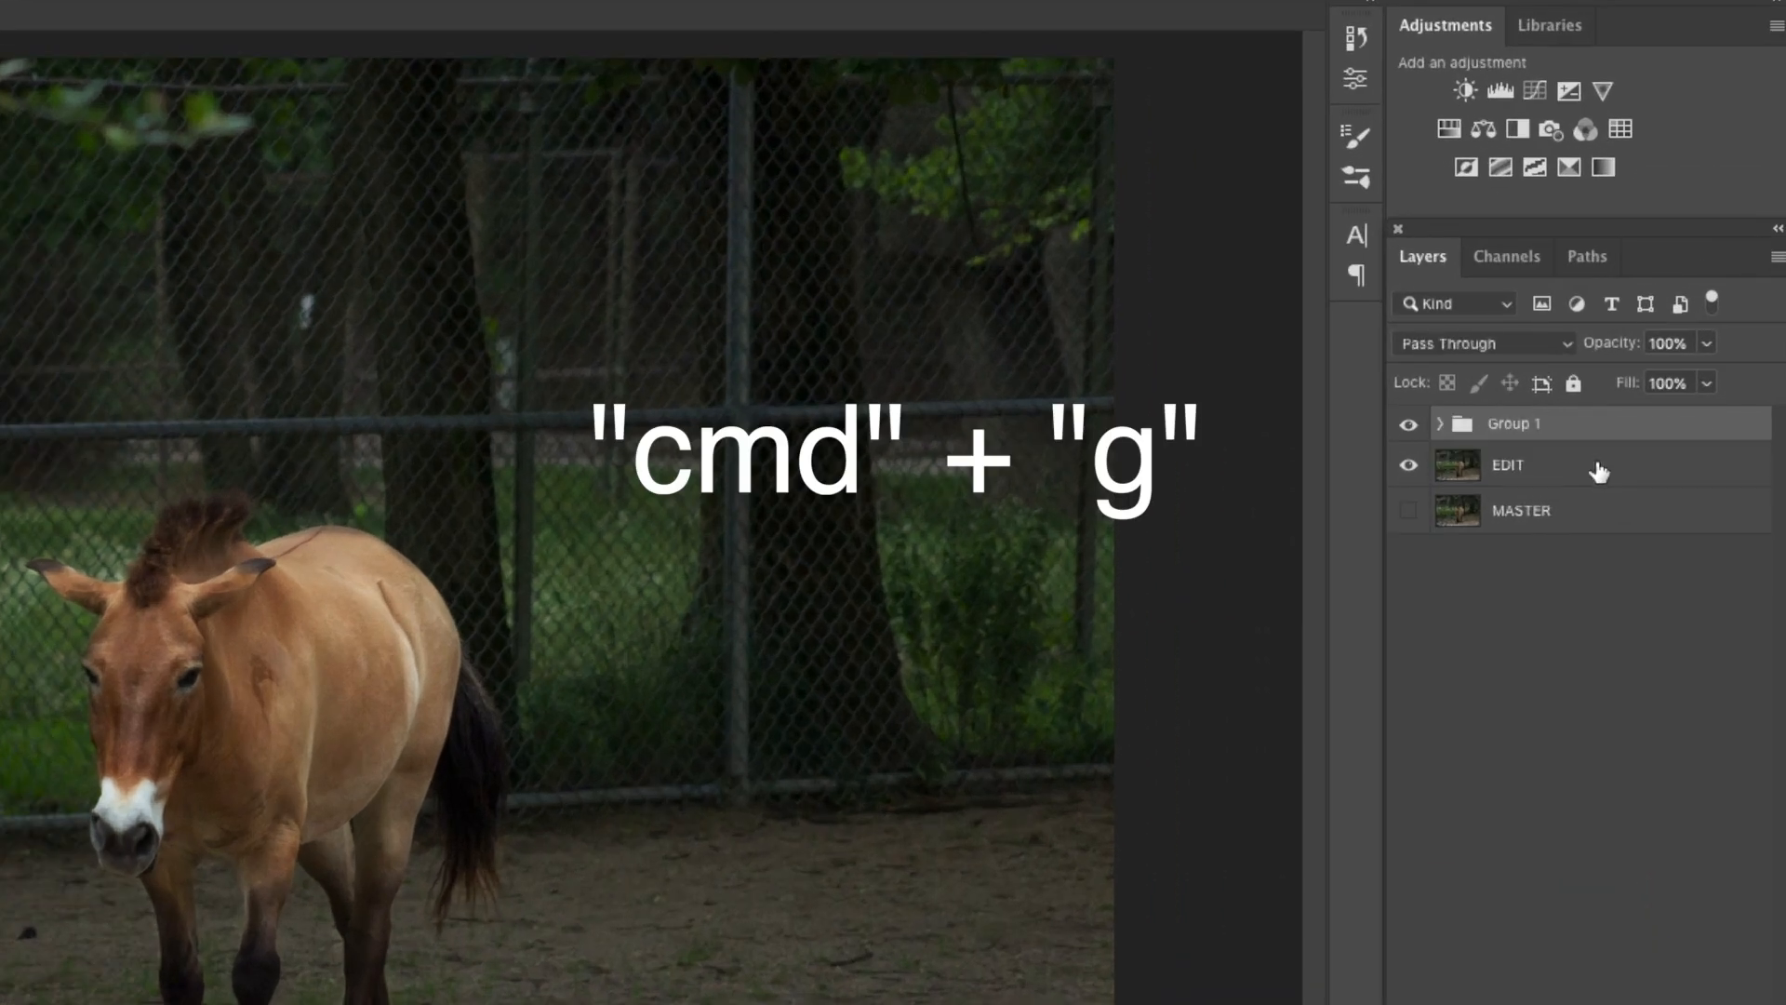
{"action": "double_click", "coordinate": [1513, 424]}
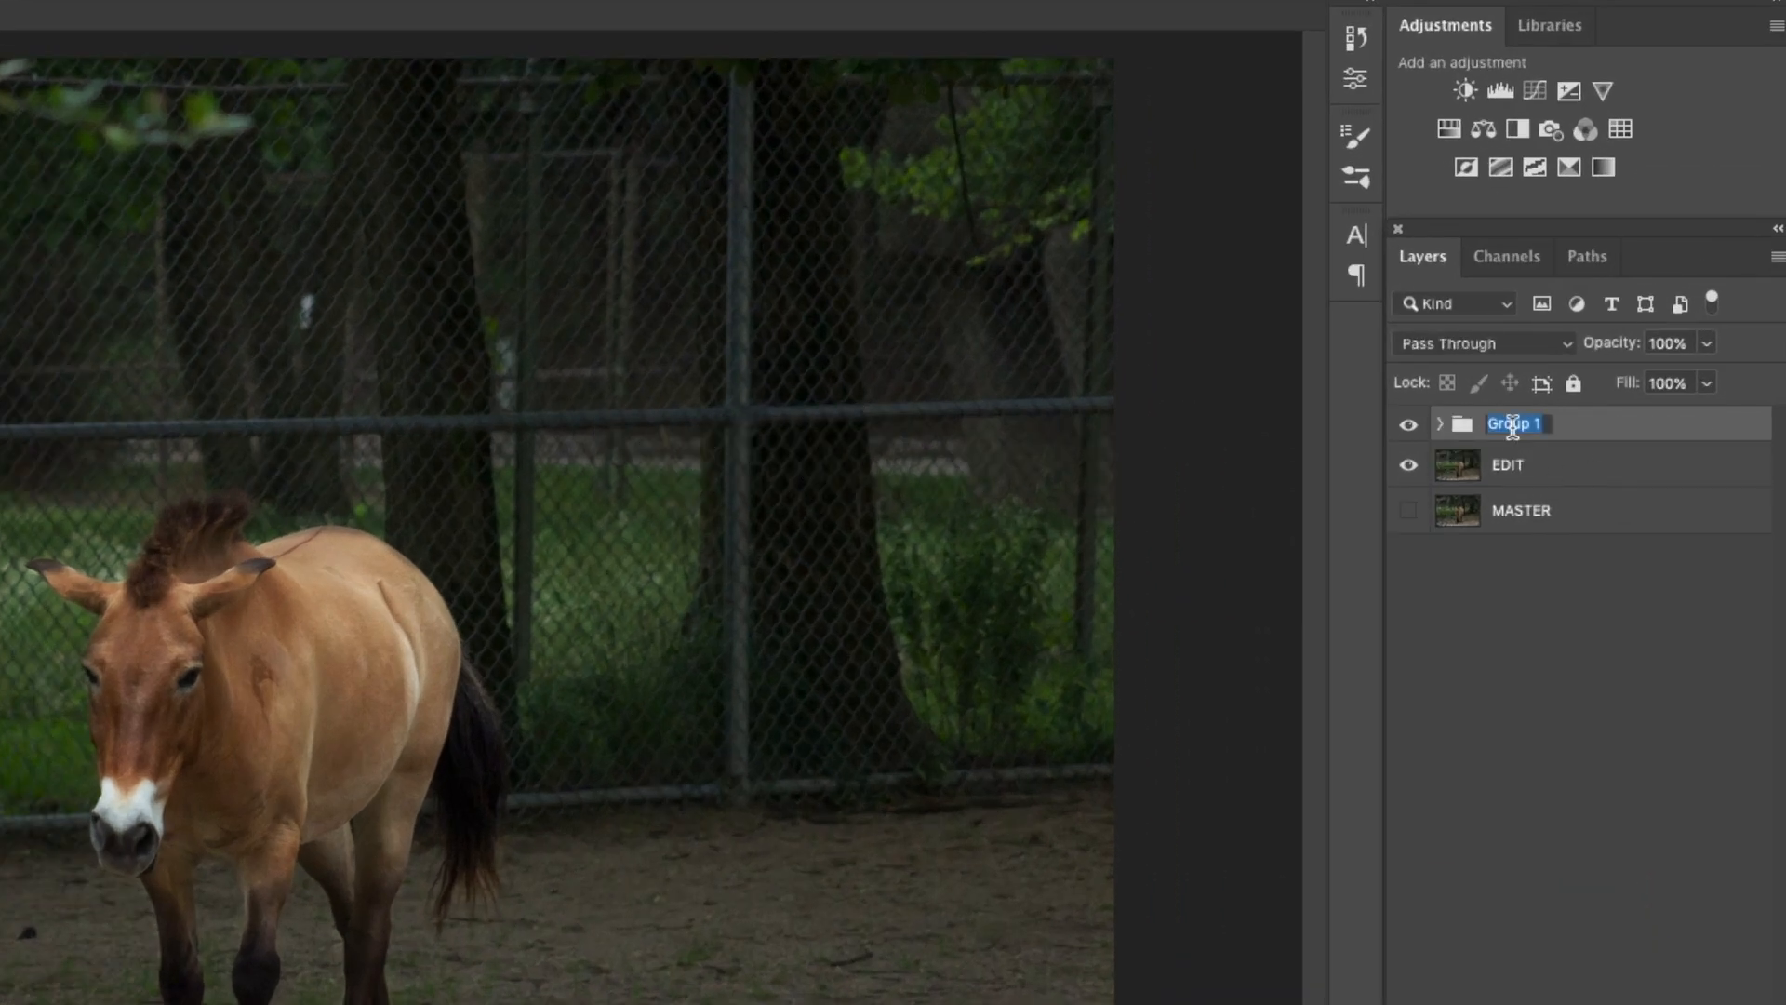
{"action": "type", "text": "Bright"}
{"action": "key", "text": "Return"}
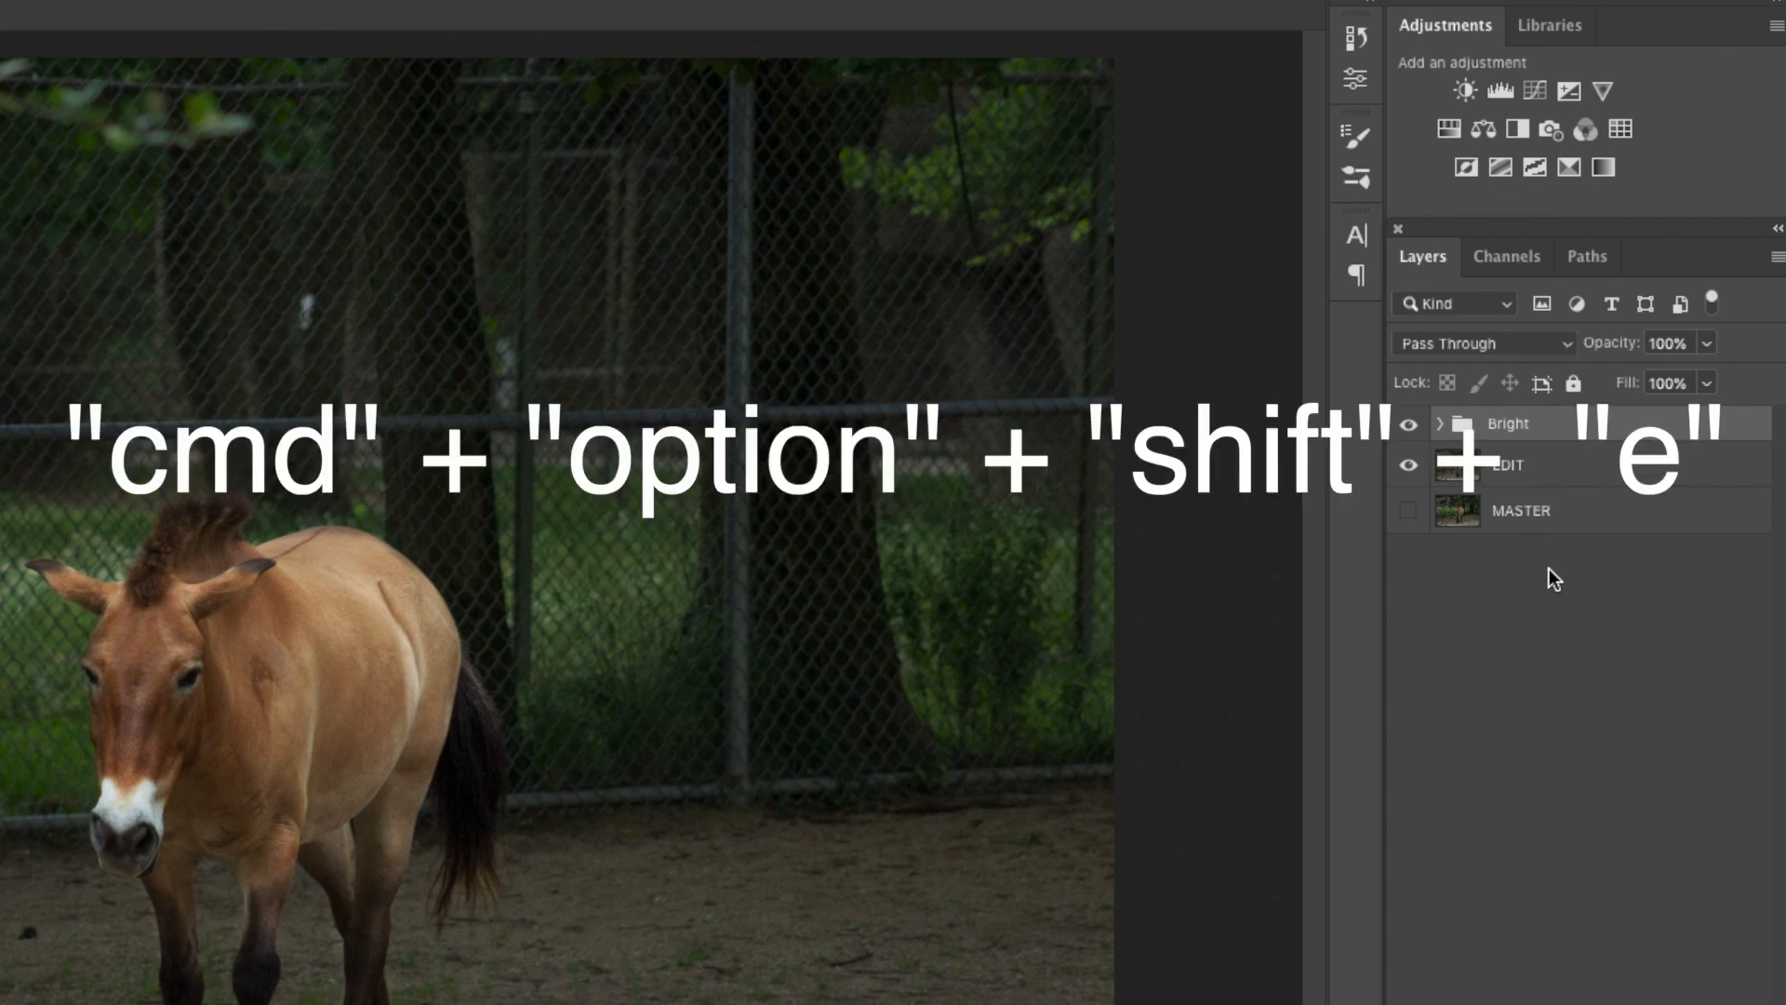
Stamp all visible layers into a new merged layer above the Bright group and name it Comp 1.
{"action": "key", "text": "super+alt+shift+e"}
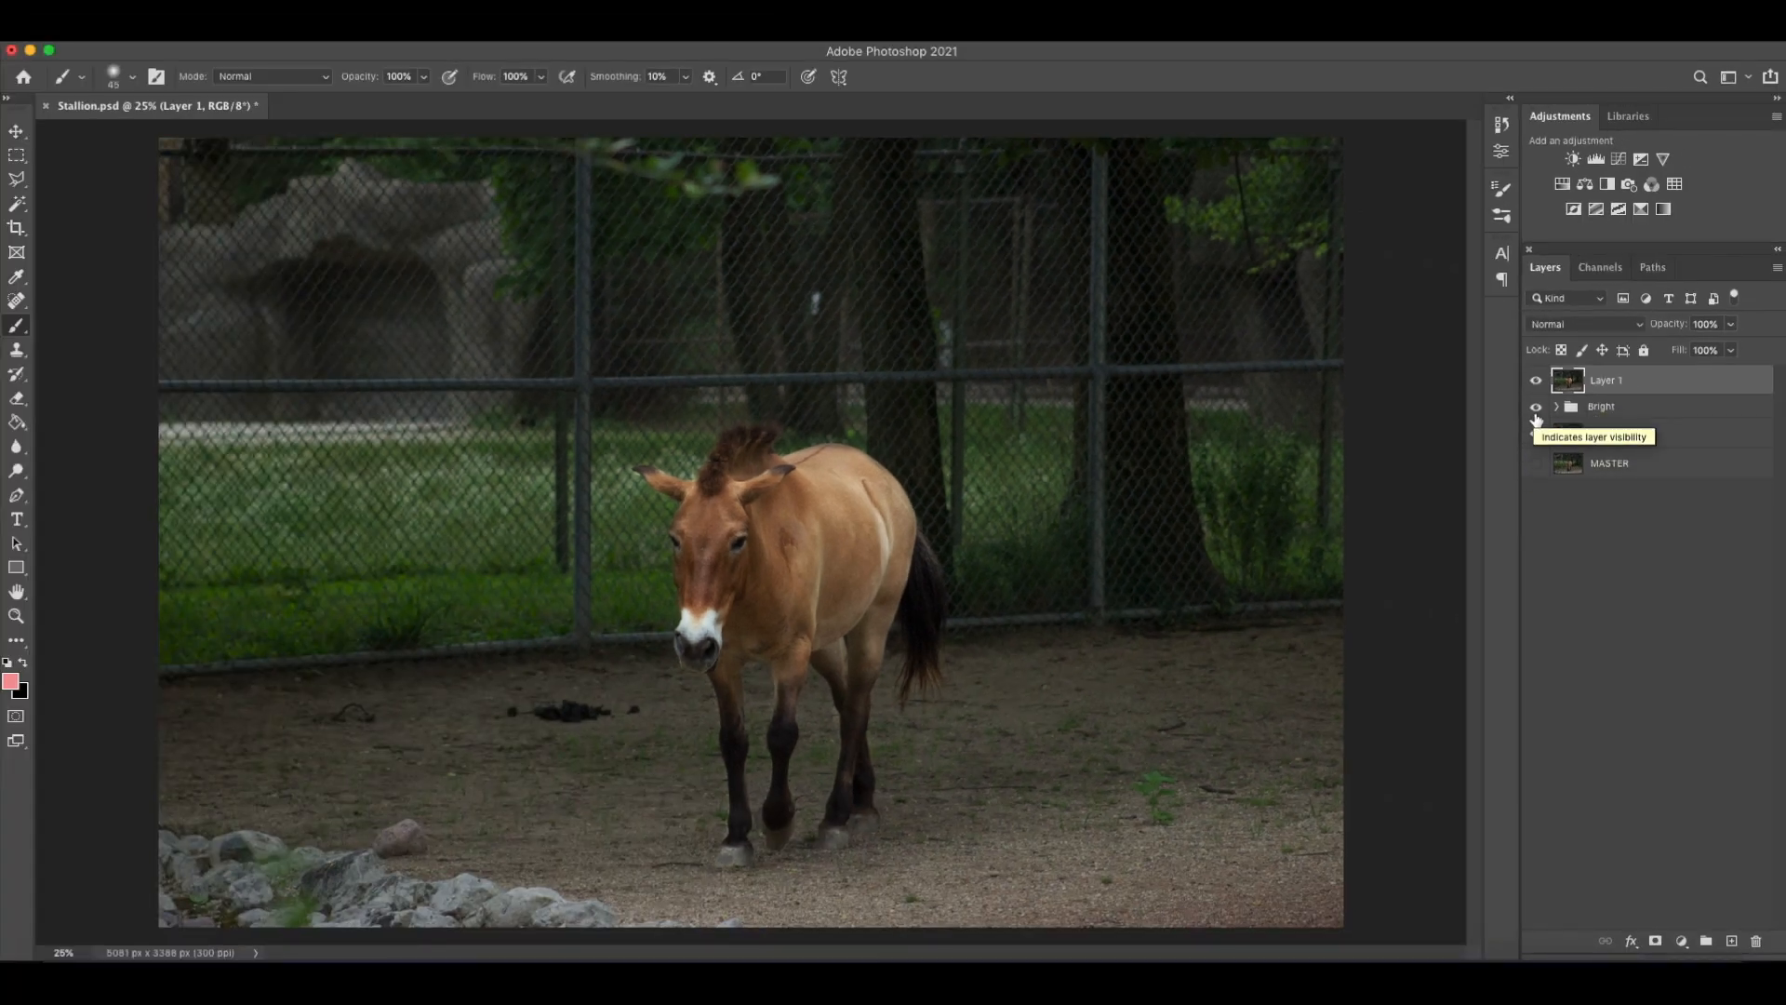
{"action": "double_click", "coordinate": [1606, 380]}
{"action": "type", "text": "Comp 1"}
{"action": "key", "text": "Return"}
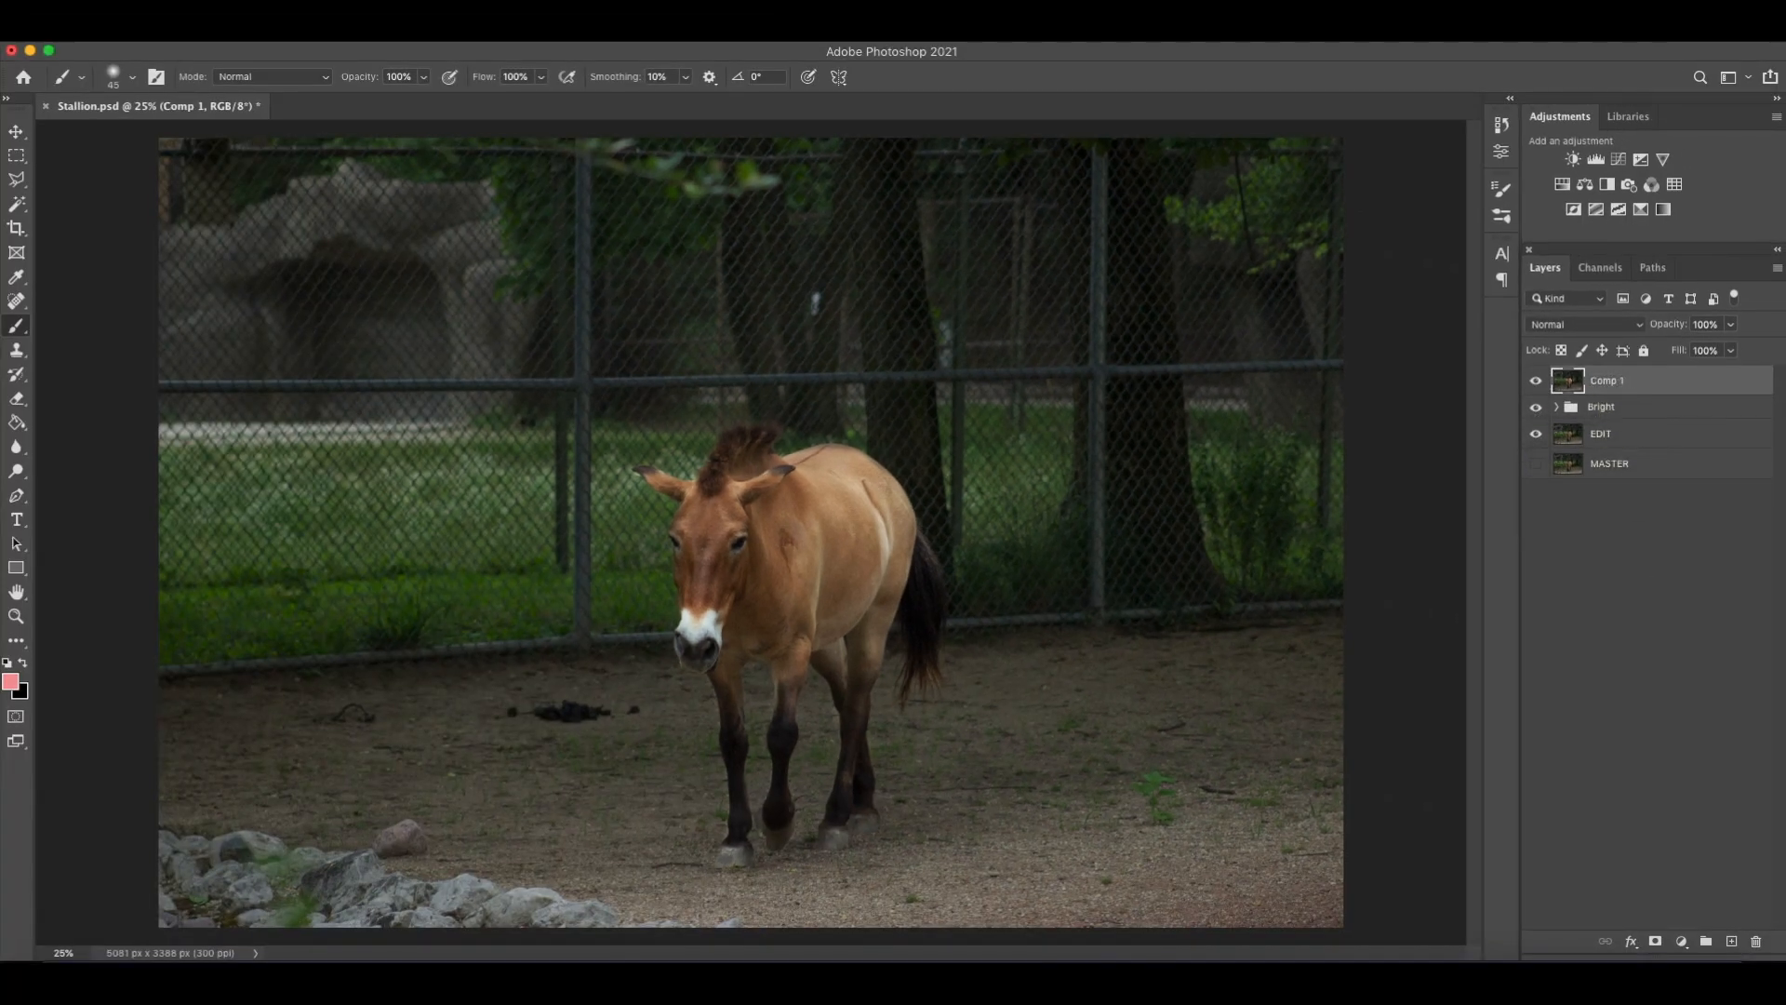
Hide the Bright group beneath Comp 1 and briefly review the adjustment layers inside it.
{"action": "left_click", "coordinate": [1536, 406]}
{"action": "left_click", "coordinate": [1556, 407]}
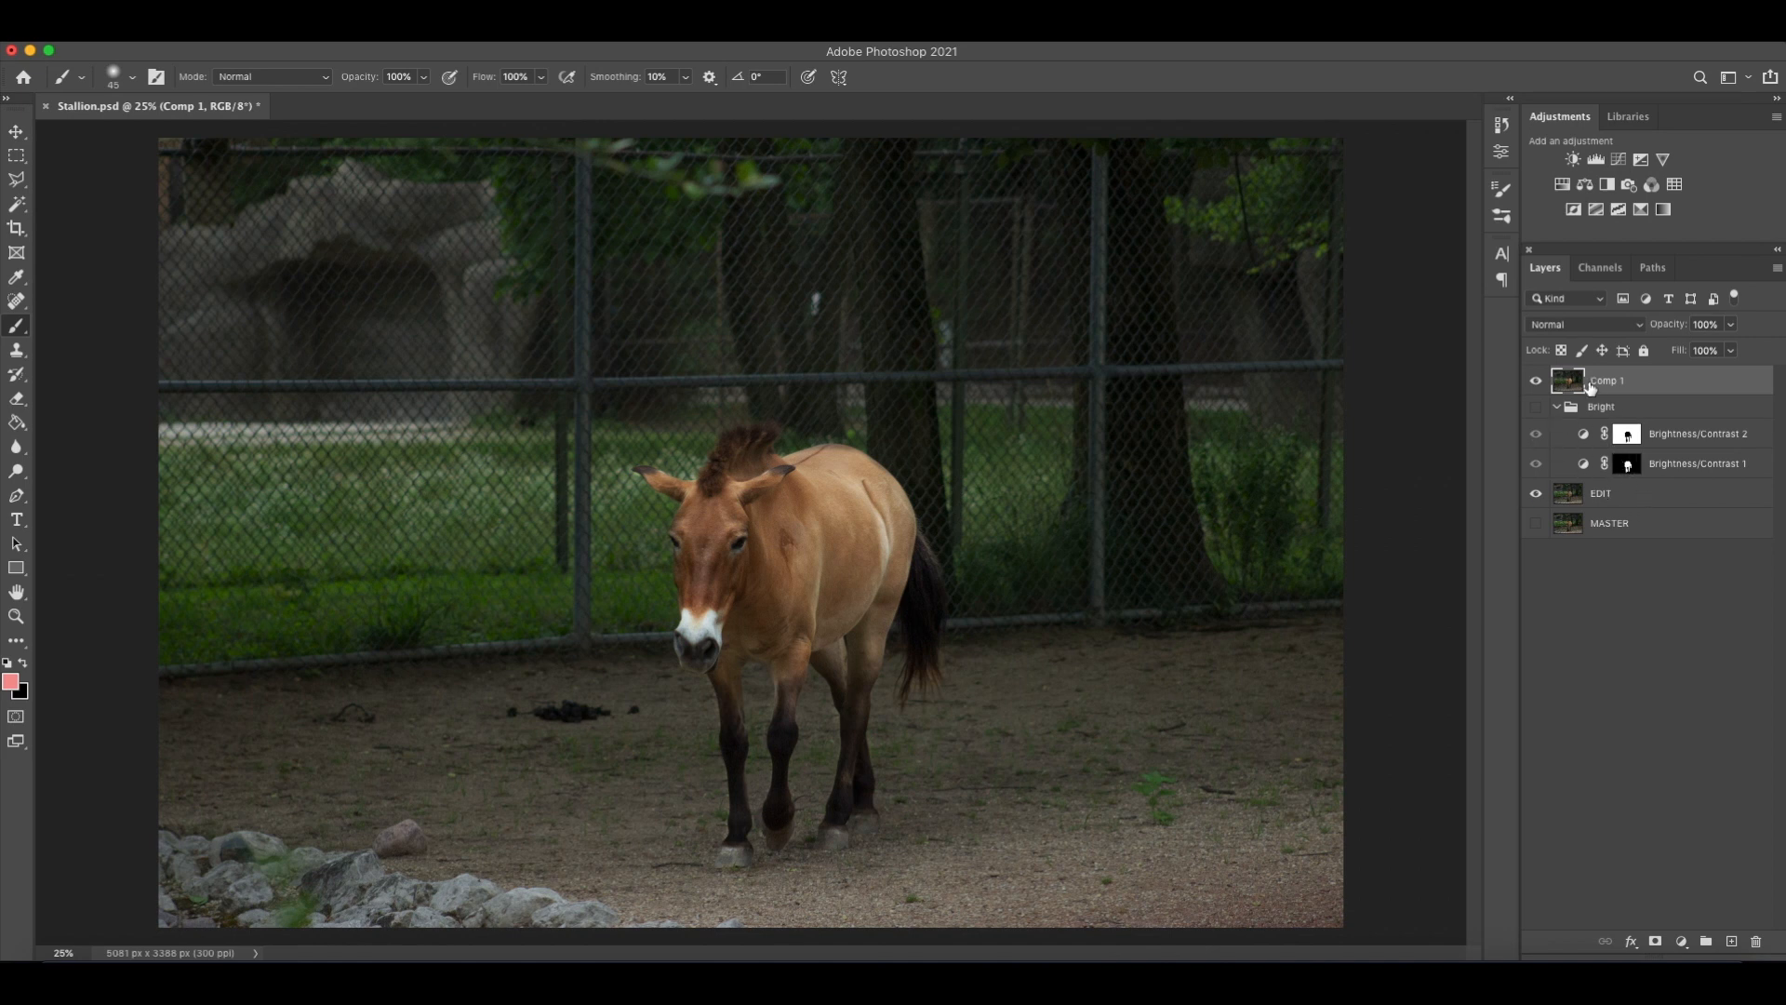
{"action": "left_click", "coordinate": [1556, 406]}
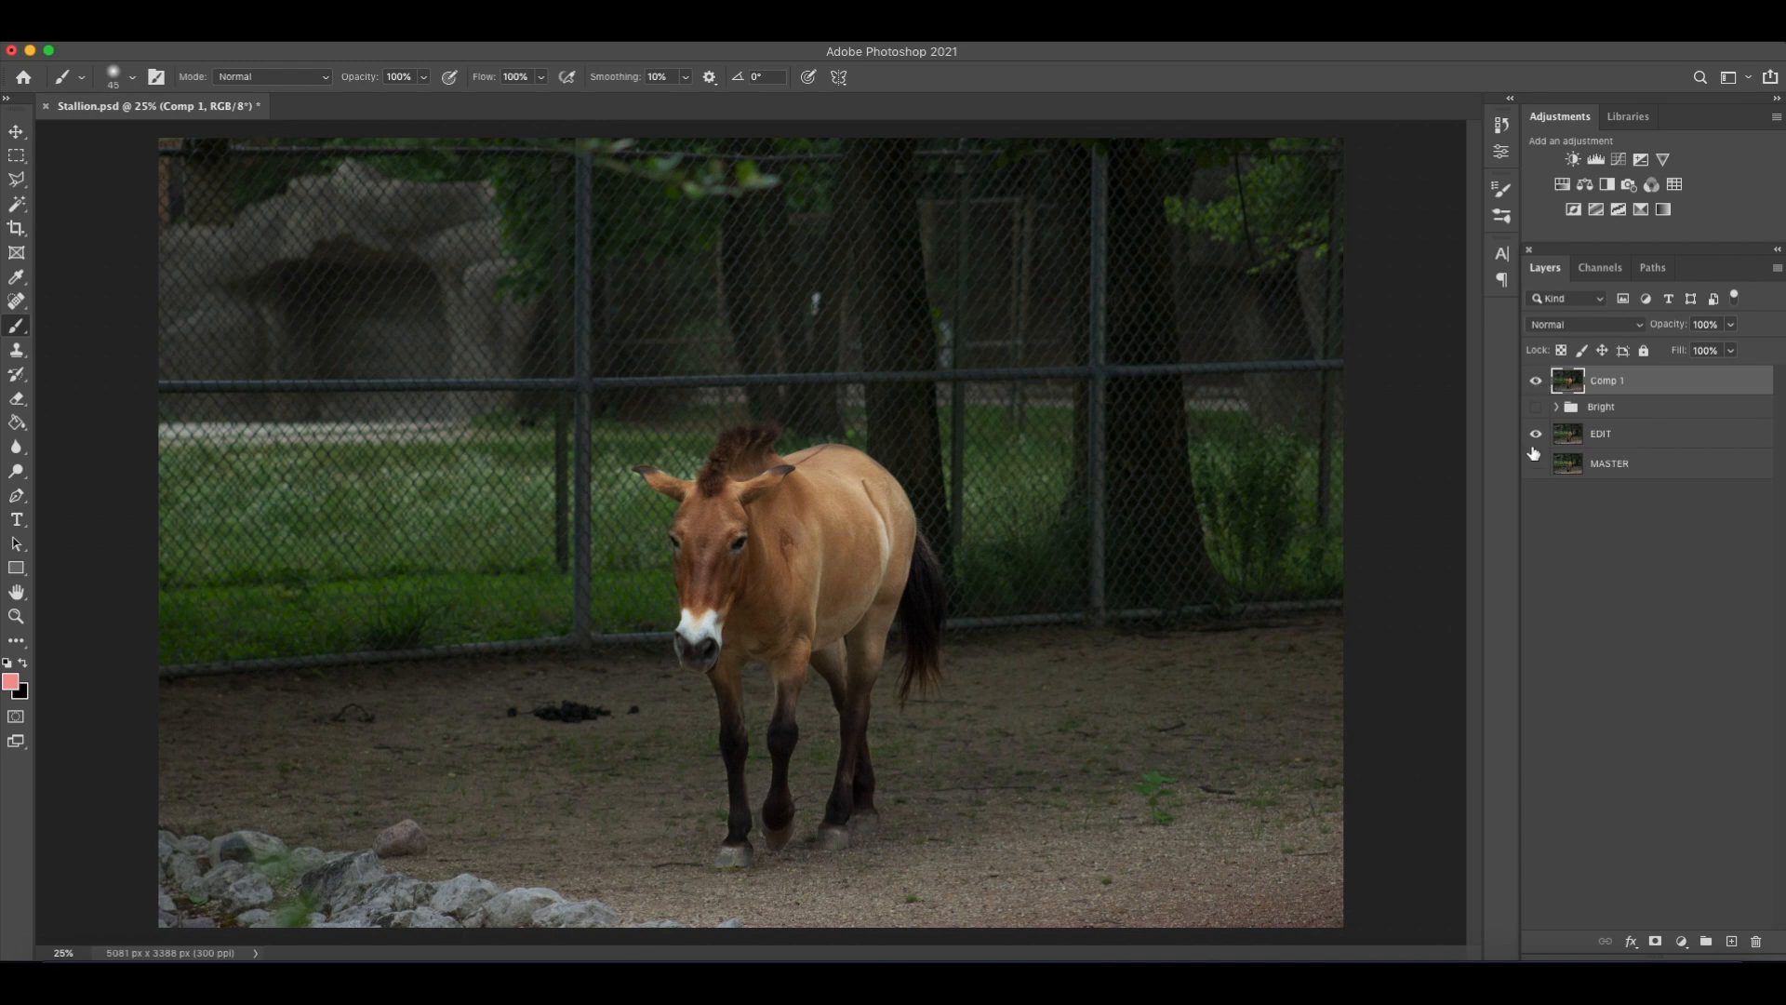
Compare the merged Comp 1 layer with the EDIT layer below it by toggling Comp 1's visibility.
{"action": "left_click", "coordinate": [1536, 380]}
{"action": "left_click", "coordinate": [1537, 381]}
{"action": "left_click", "coordinate": [1538, 381]}
{"action": "left_click", "coordinate": [1538, 382]}
{"action": "left_click", "coordinate": [1538, 381]}
{"action": "left_click", "coordinate": [1538, 381]}
{"action": "left_click", "coordinate": [1538, 381]}
{"action": "left_click", "coordinate": [1538, 381]}
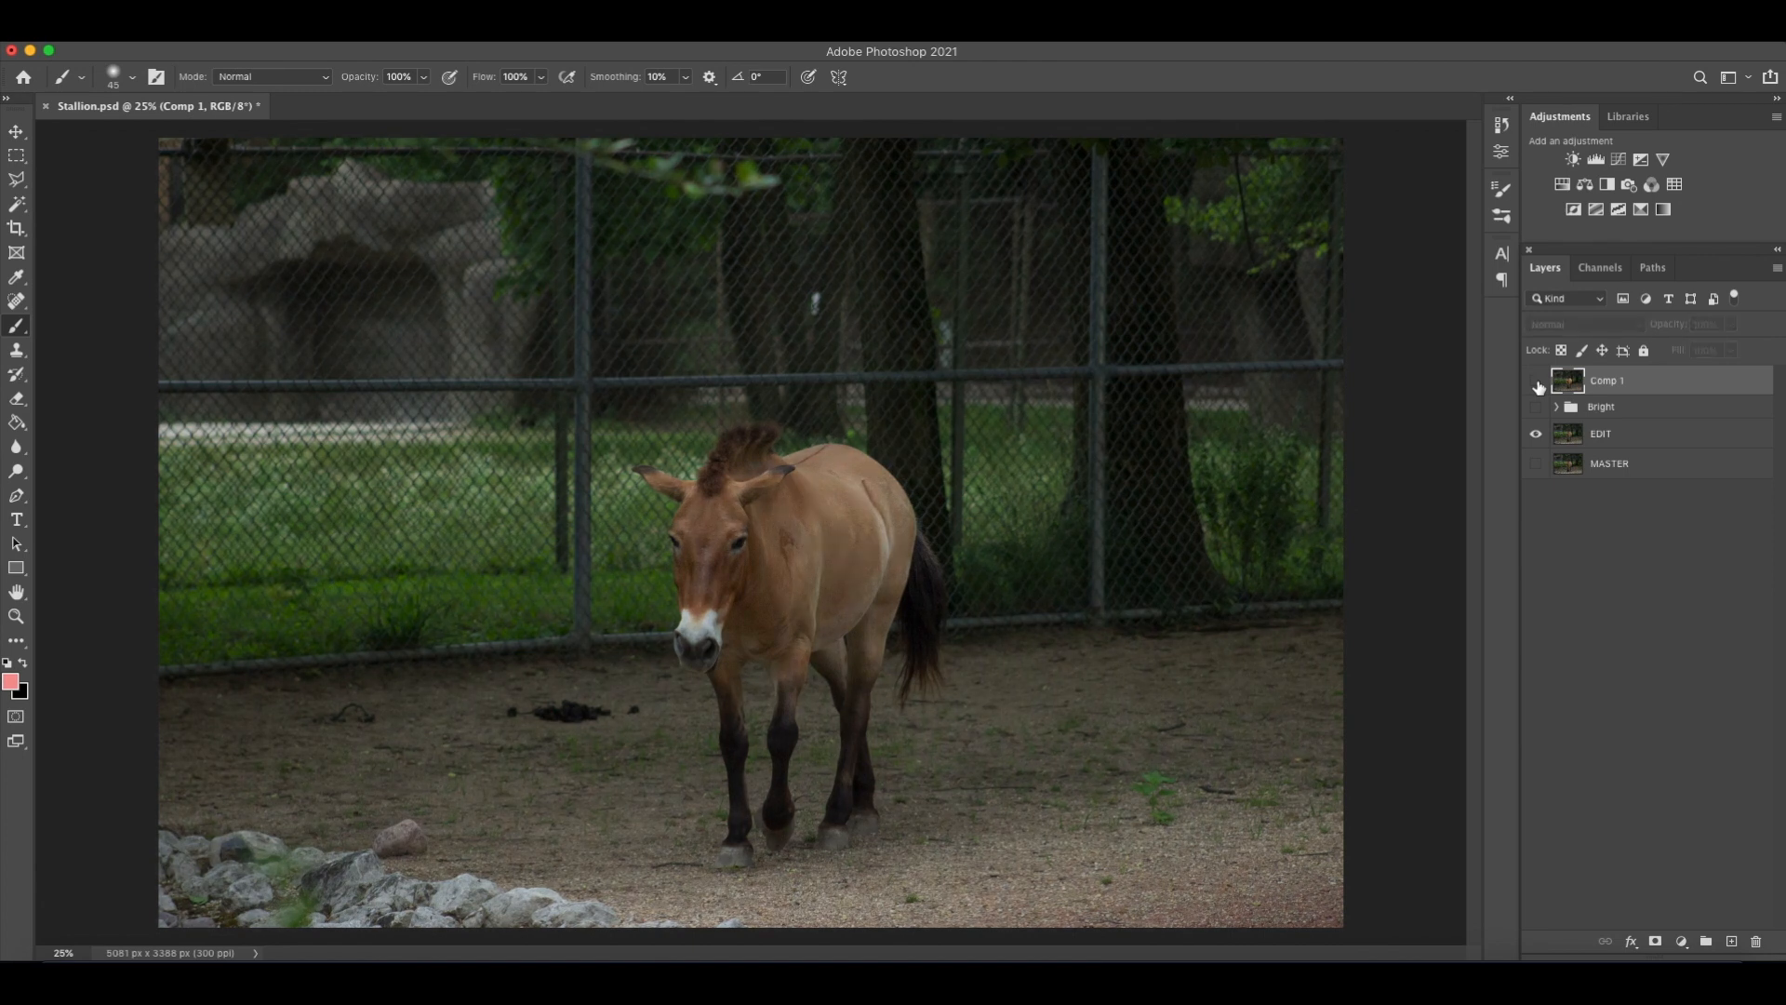
{"action": "left_click", "coordinate": [1538, 382]}
{"action": "left_click", "coordinate": [1538, 381]}
{"action": "left_click", "coordinate": [1538, 381]}
{"action": "left_click", "coordinate": [1538, 381]}
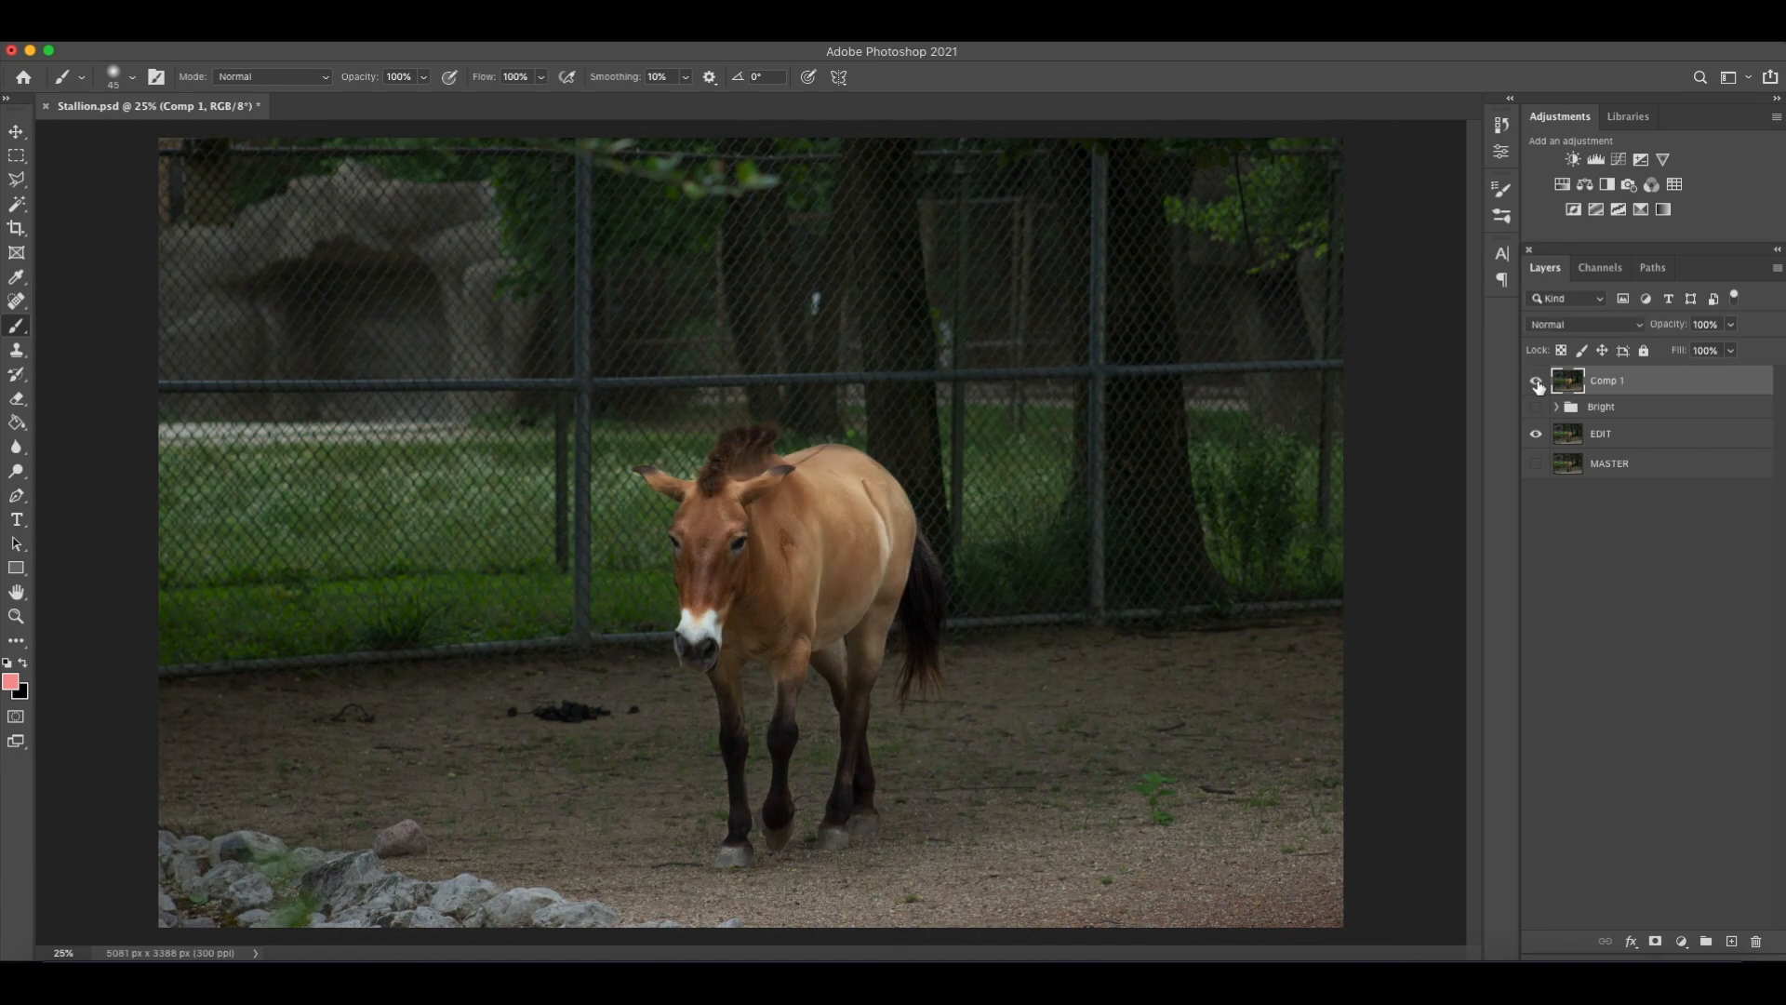
{"action": "left_click", "coordinate": [1537, 382]}
Add a Selective Color adjustment layer above Comp 1 and replace its mask with a copy of the Brightness/Contrast 1 horse mask.
{"action": "left_click", "coordinate": [1640, 212]}
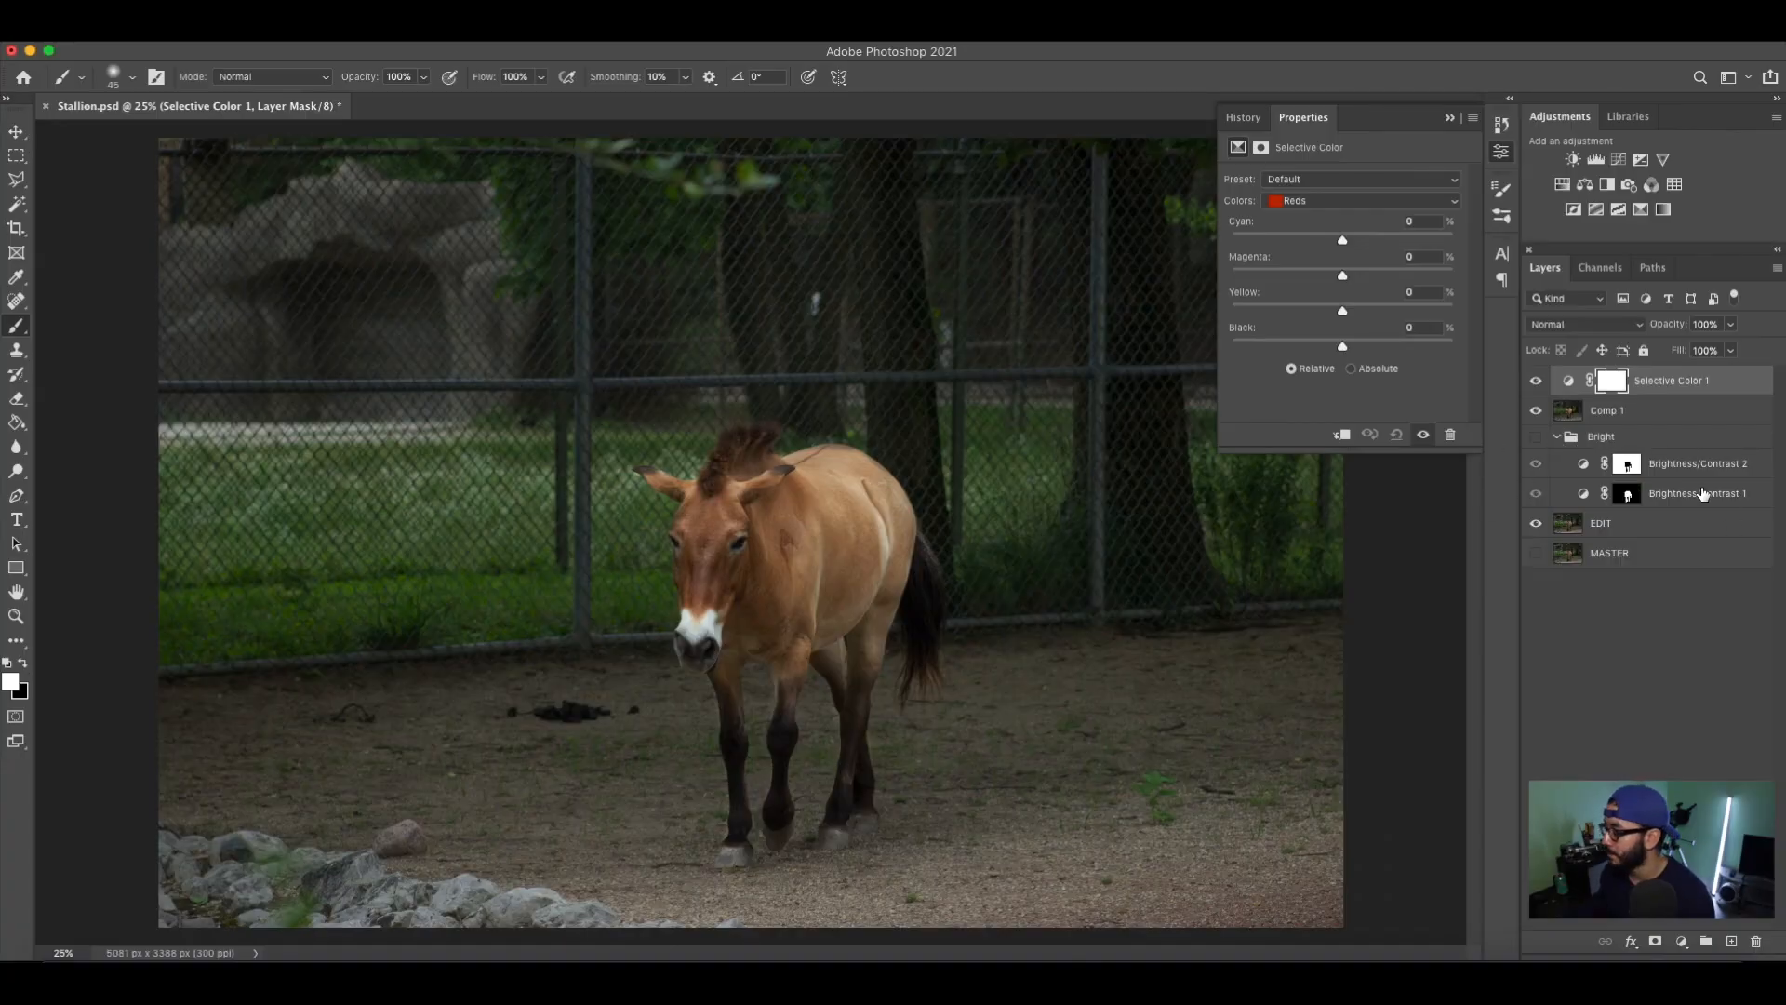
{"action": "left_click", "coordinate": [1627, 495]}
{"action": "left_click_drag", "start_coordinate": [1627, 499], "coordinate": [1614, 390]}
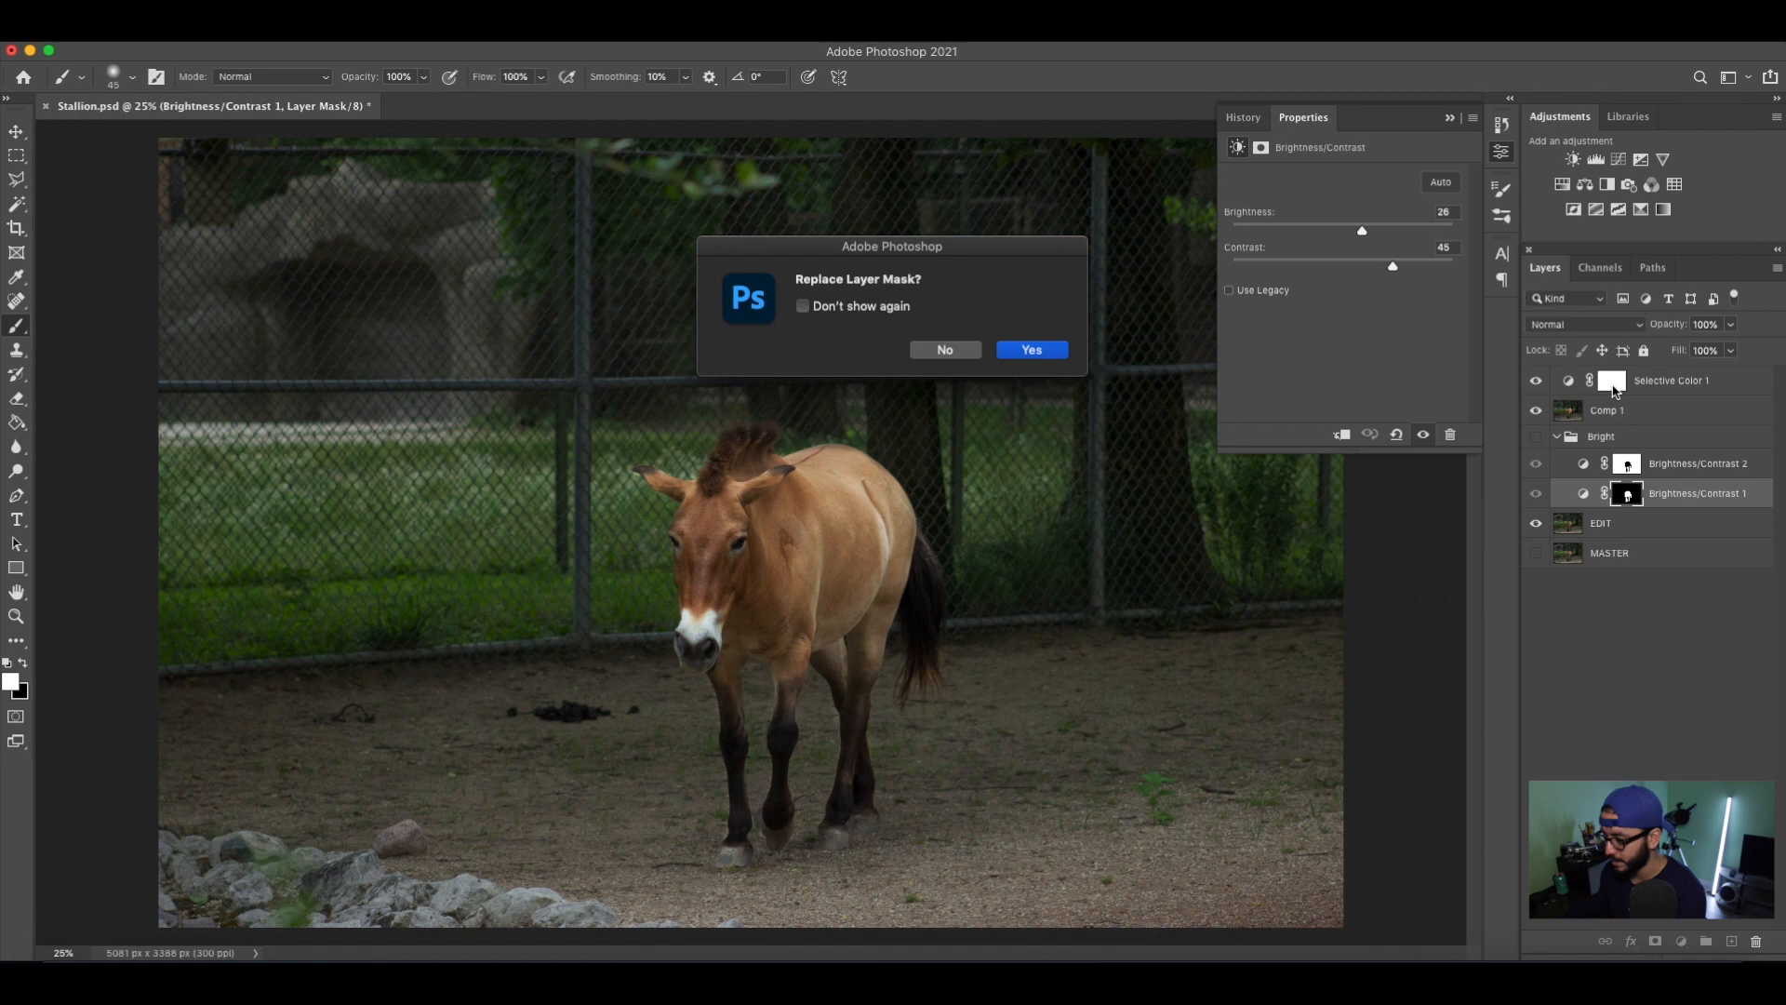
{"action": "key", "text": "Return"}
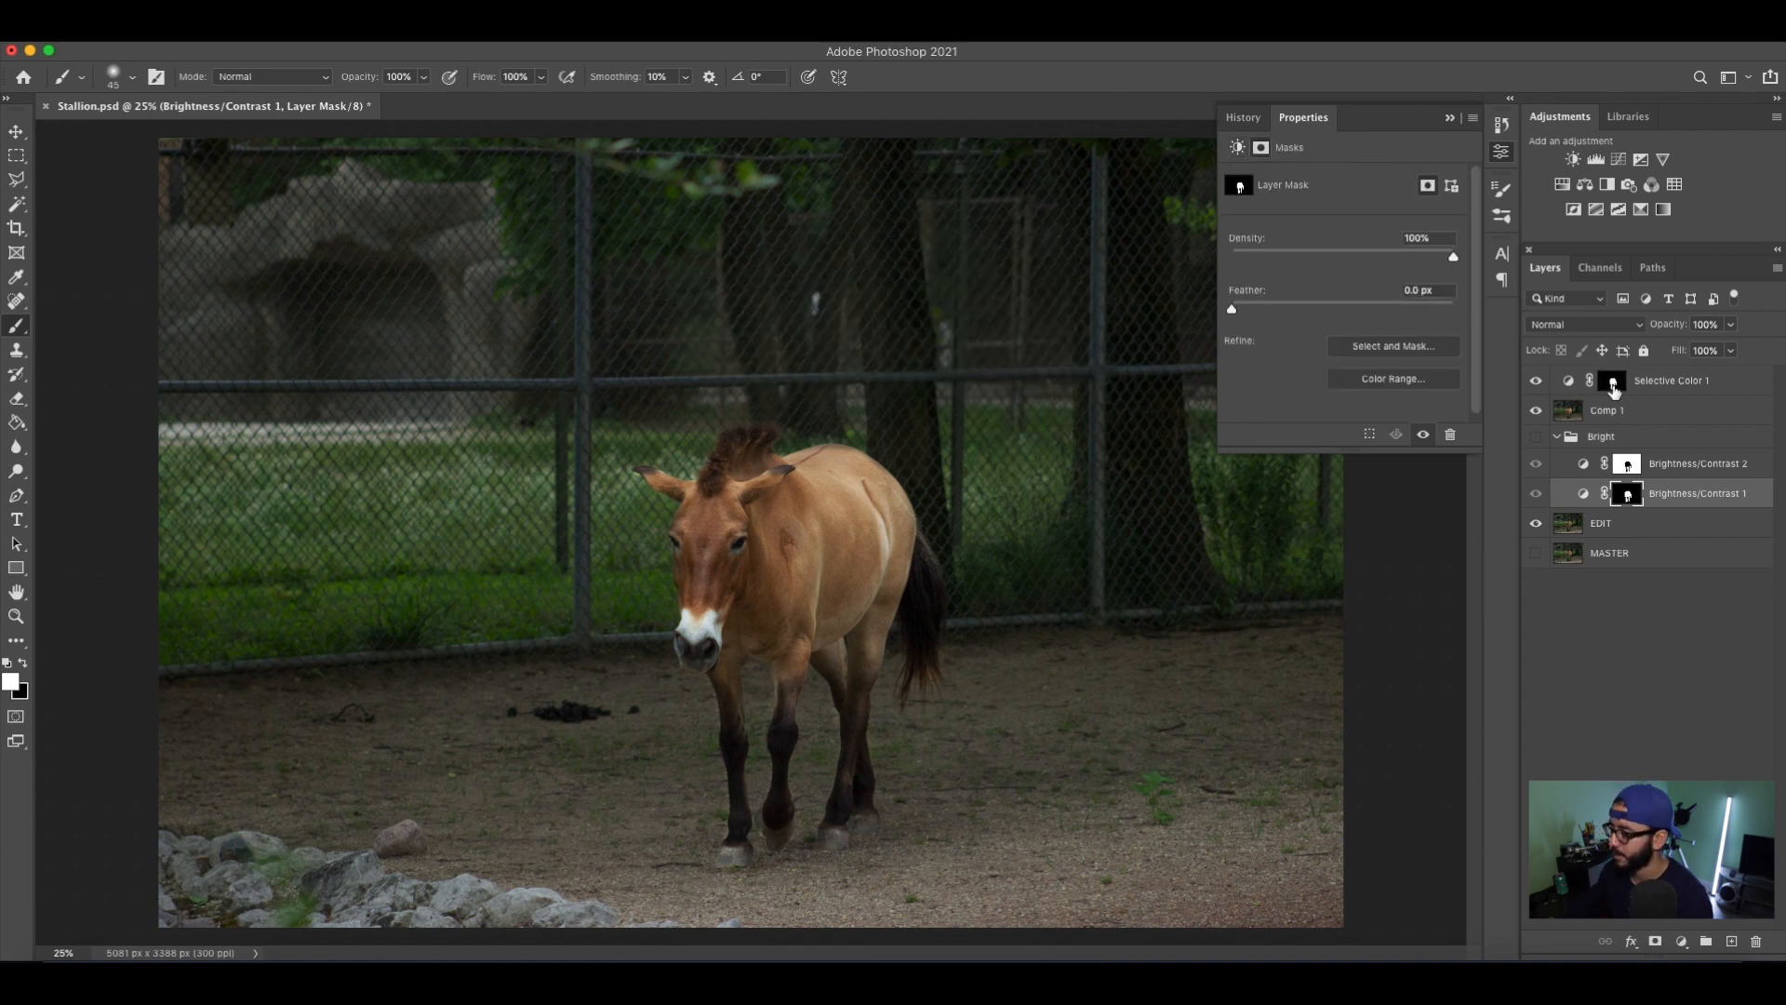
{"action": "left_click", "coordinate": [1557, 436]}
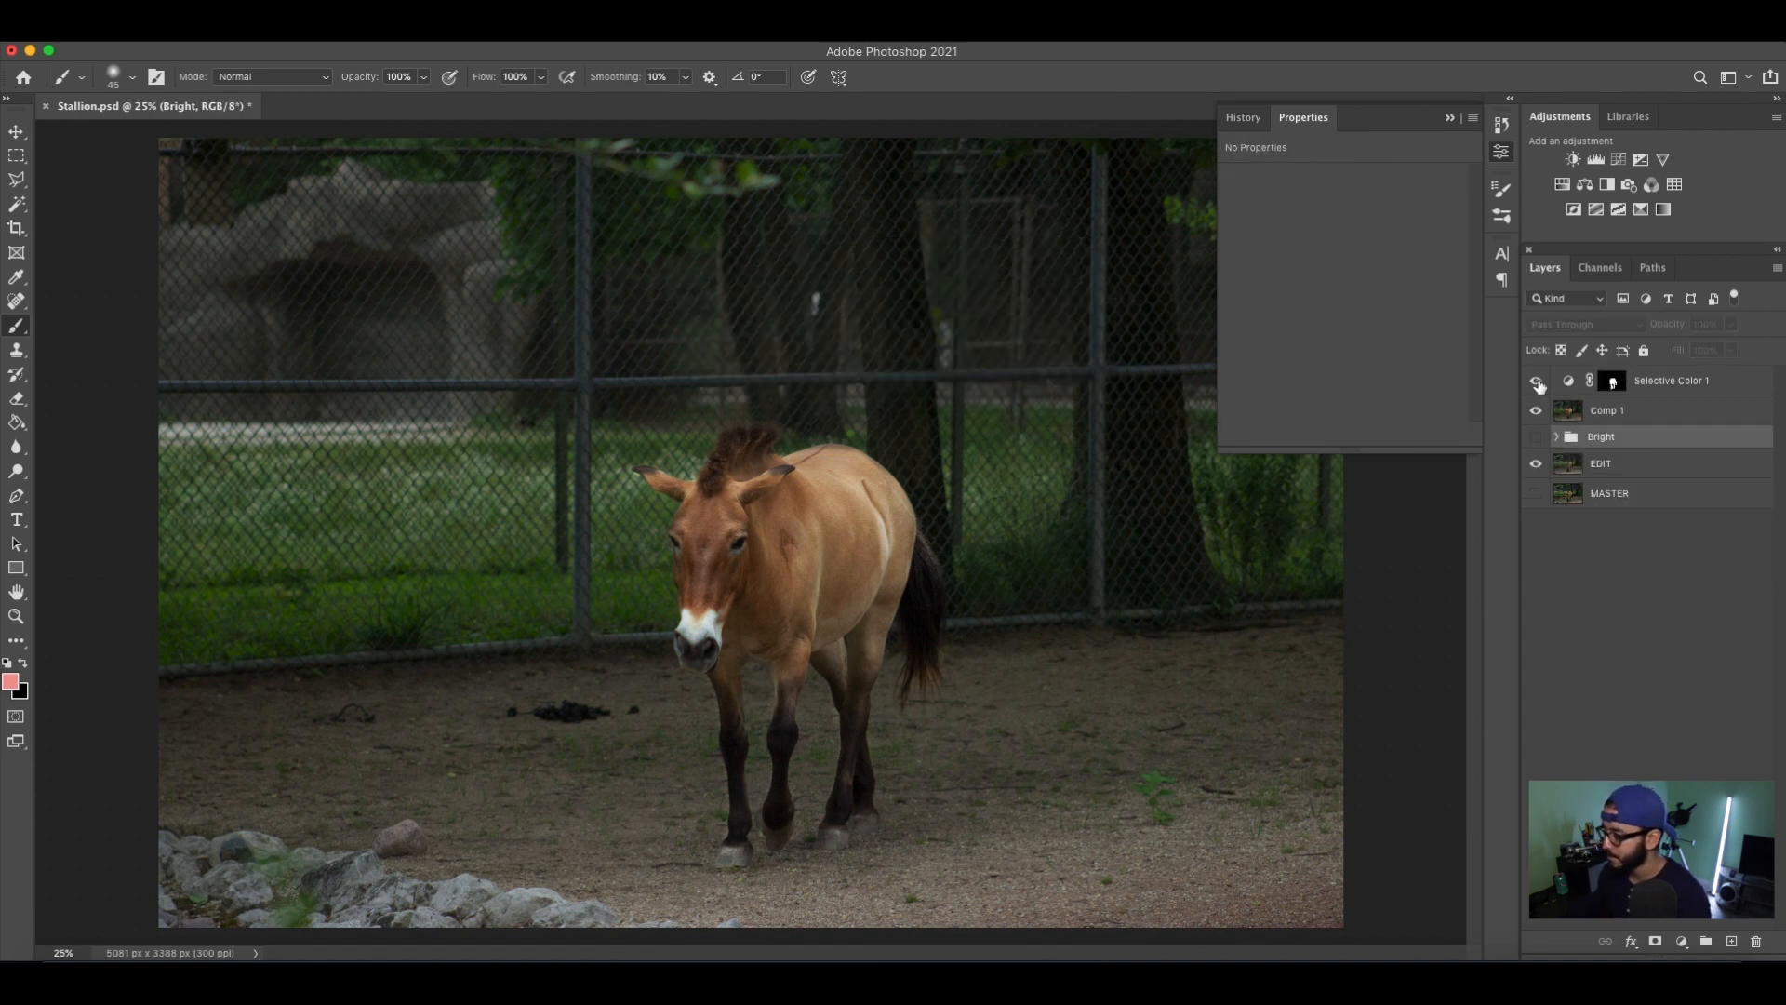
Set the Selective Color layer's Reds to cyan -30%, magenta +8%, yellow +10% and black +2%.
{"action": "left_click", "coordinate": [1614, 391]}
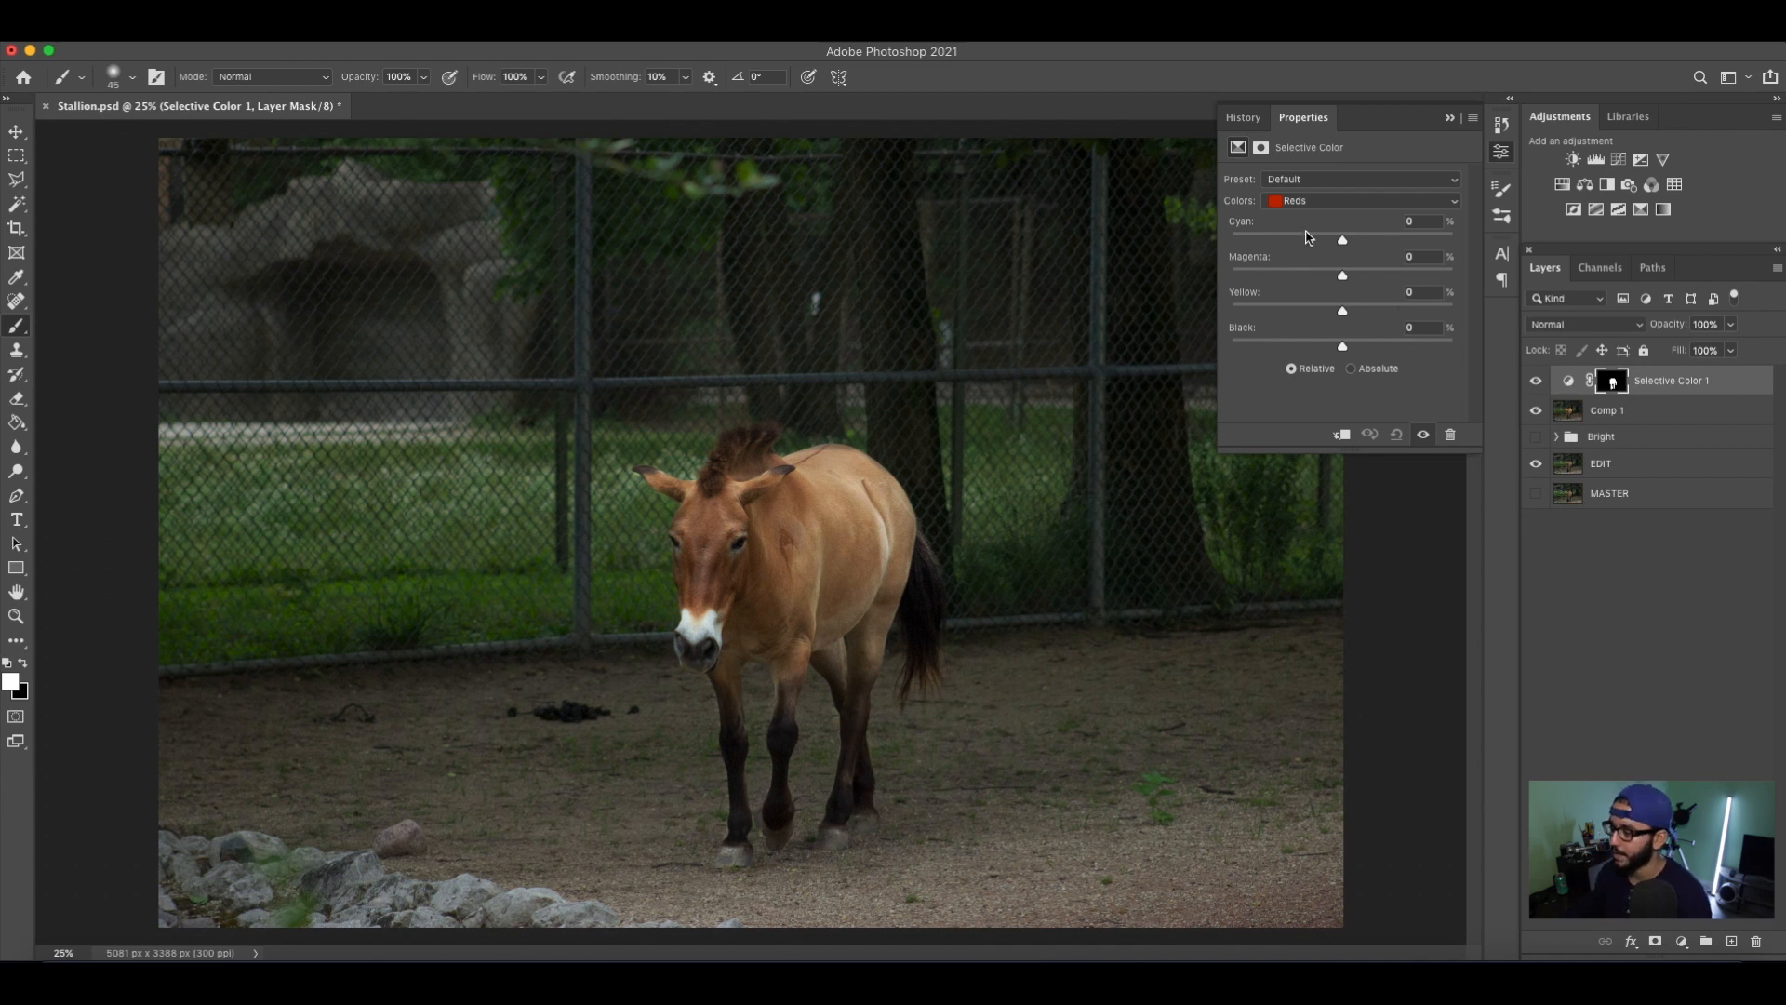
{"action": "left_click_drag", "start_coordinate": [1344, 243], "coordinate": [1346, 203]}
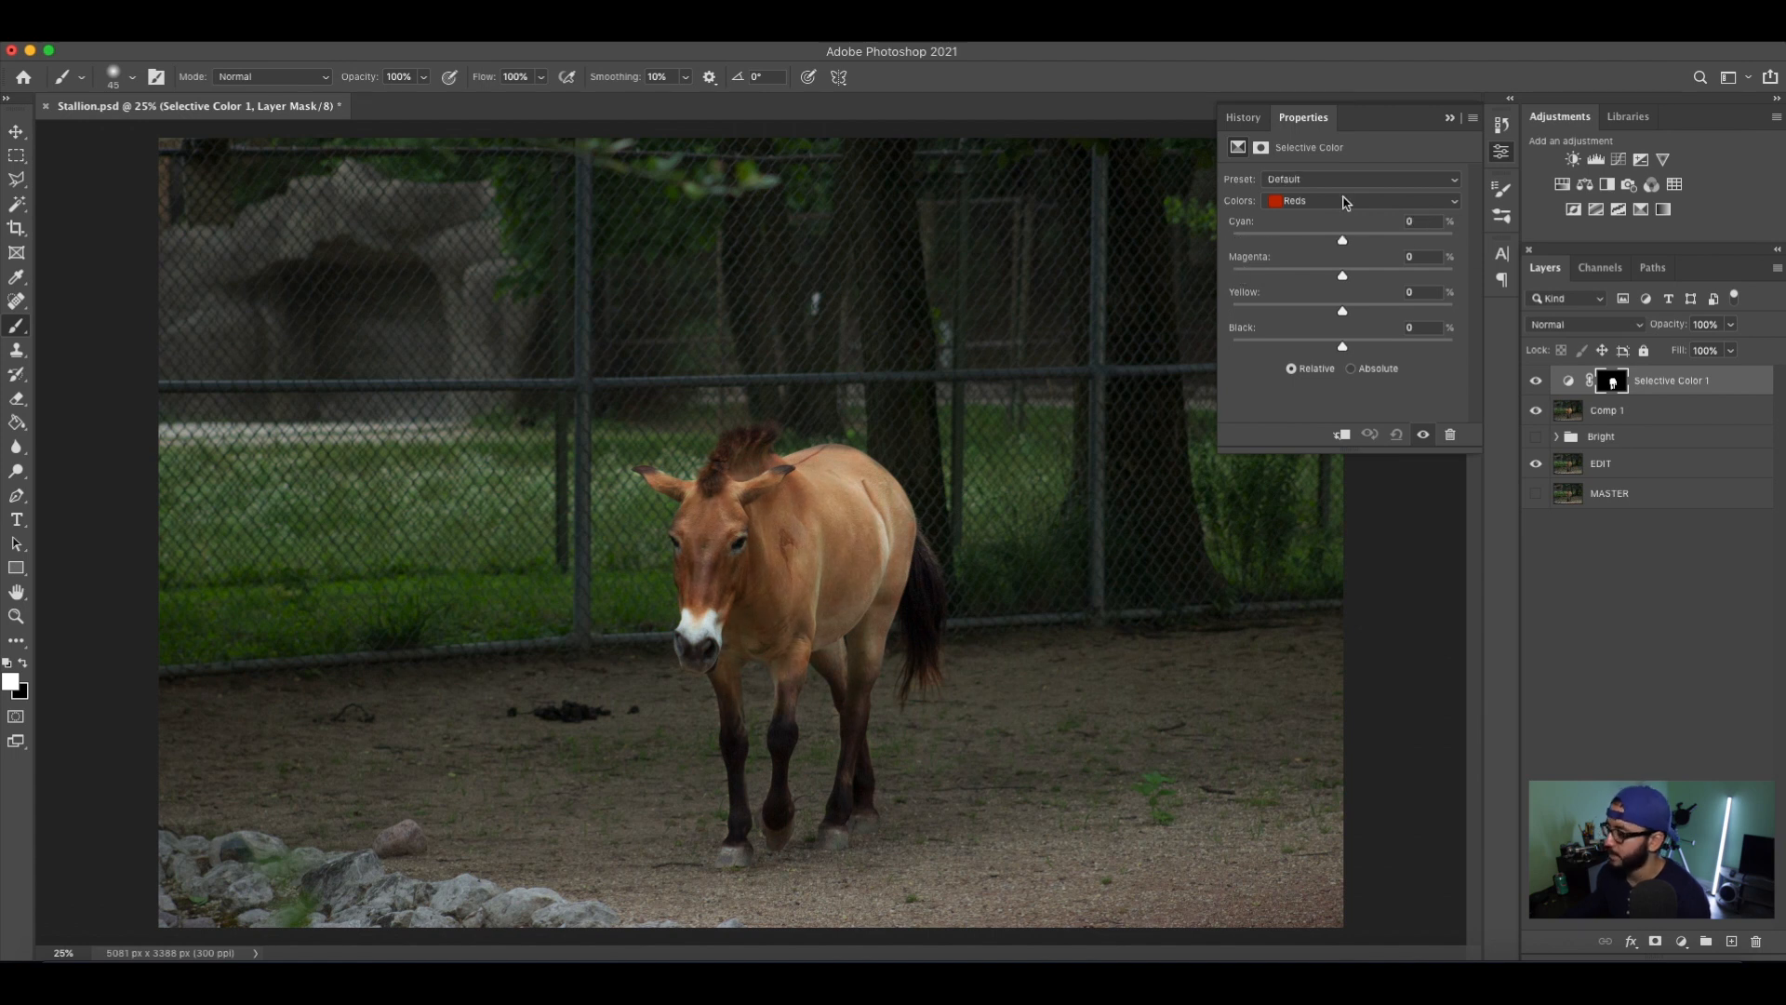
{"action": "key", "text": "F2"}
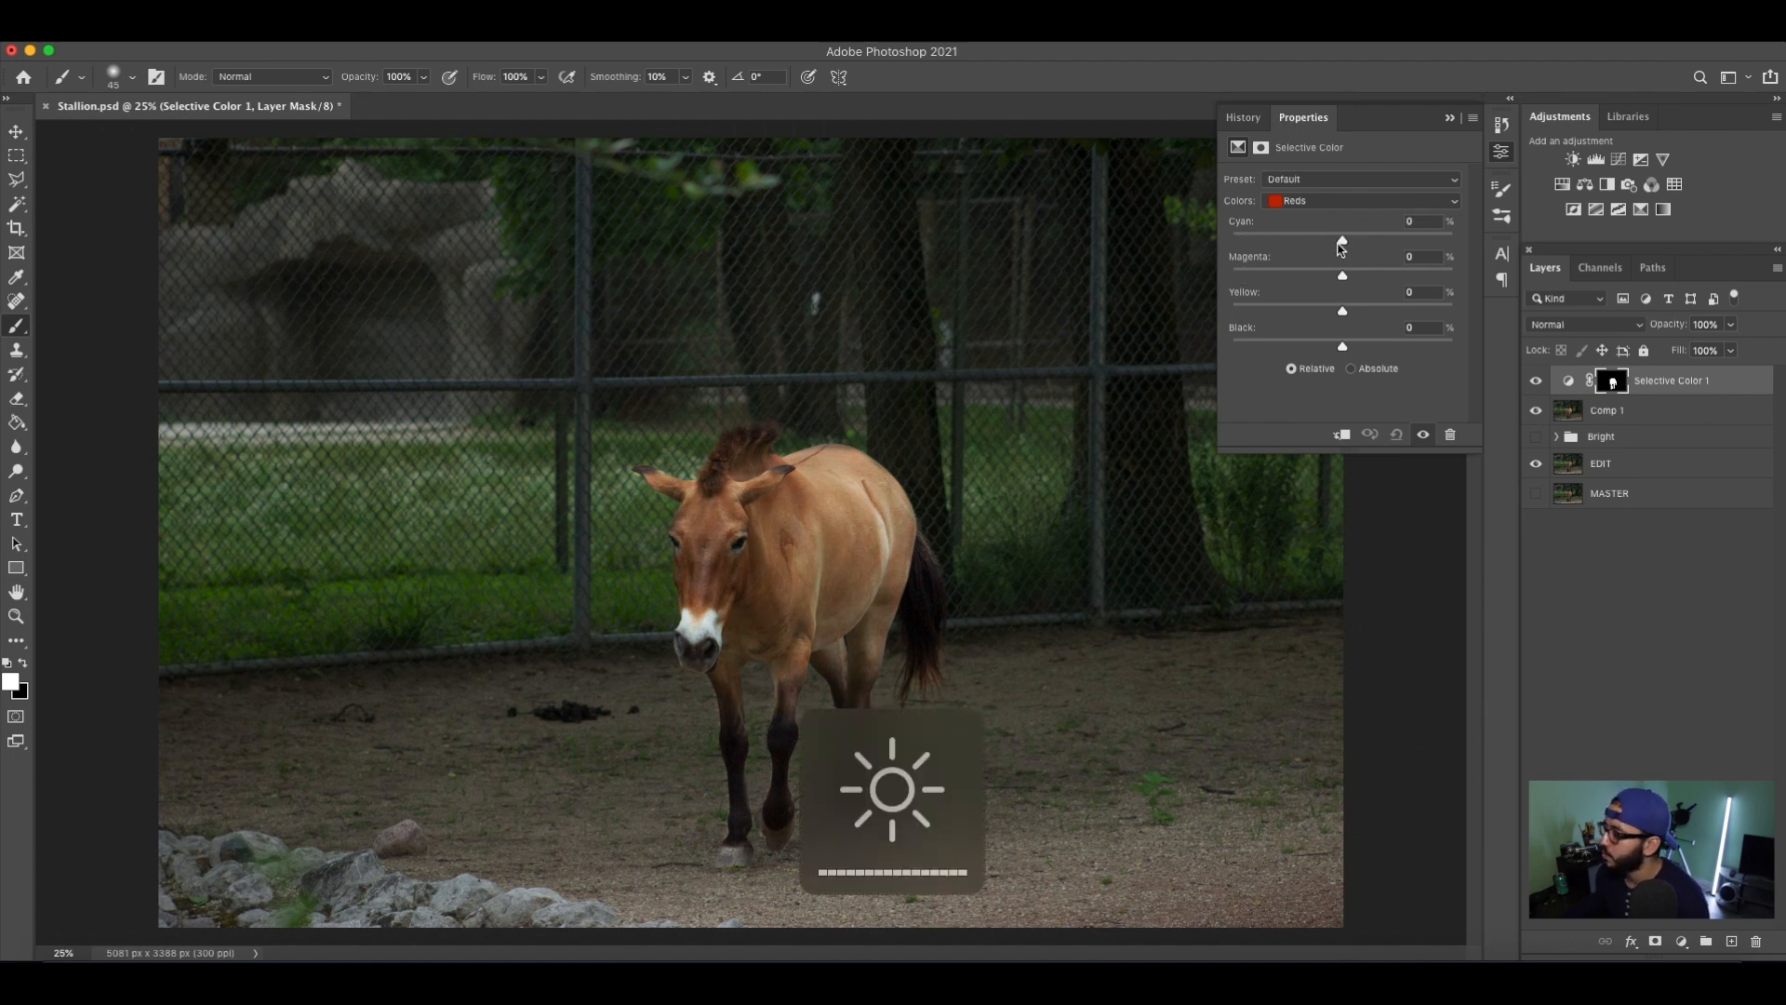
{"action": "left_click_drag", "start_coordinate": [1341, 243], "coordinate": [1356, 319]}
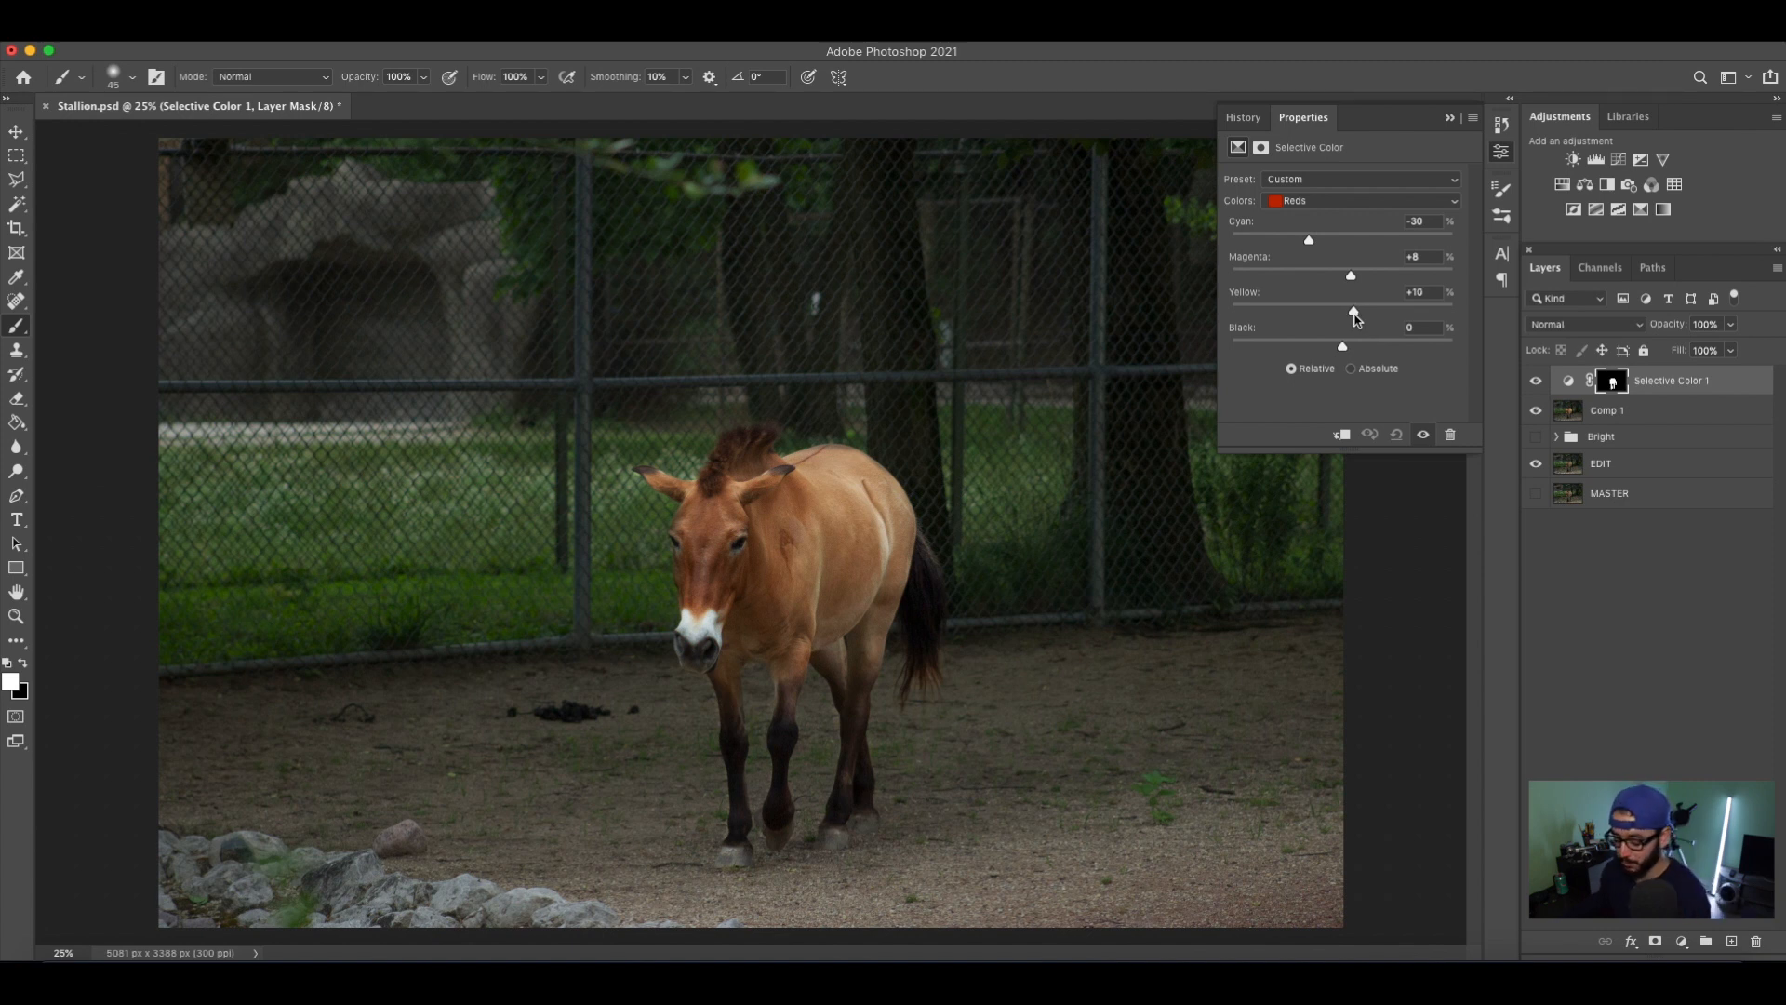
{"action": "key", "text": "XF86MonBrightnessUp"}
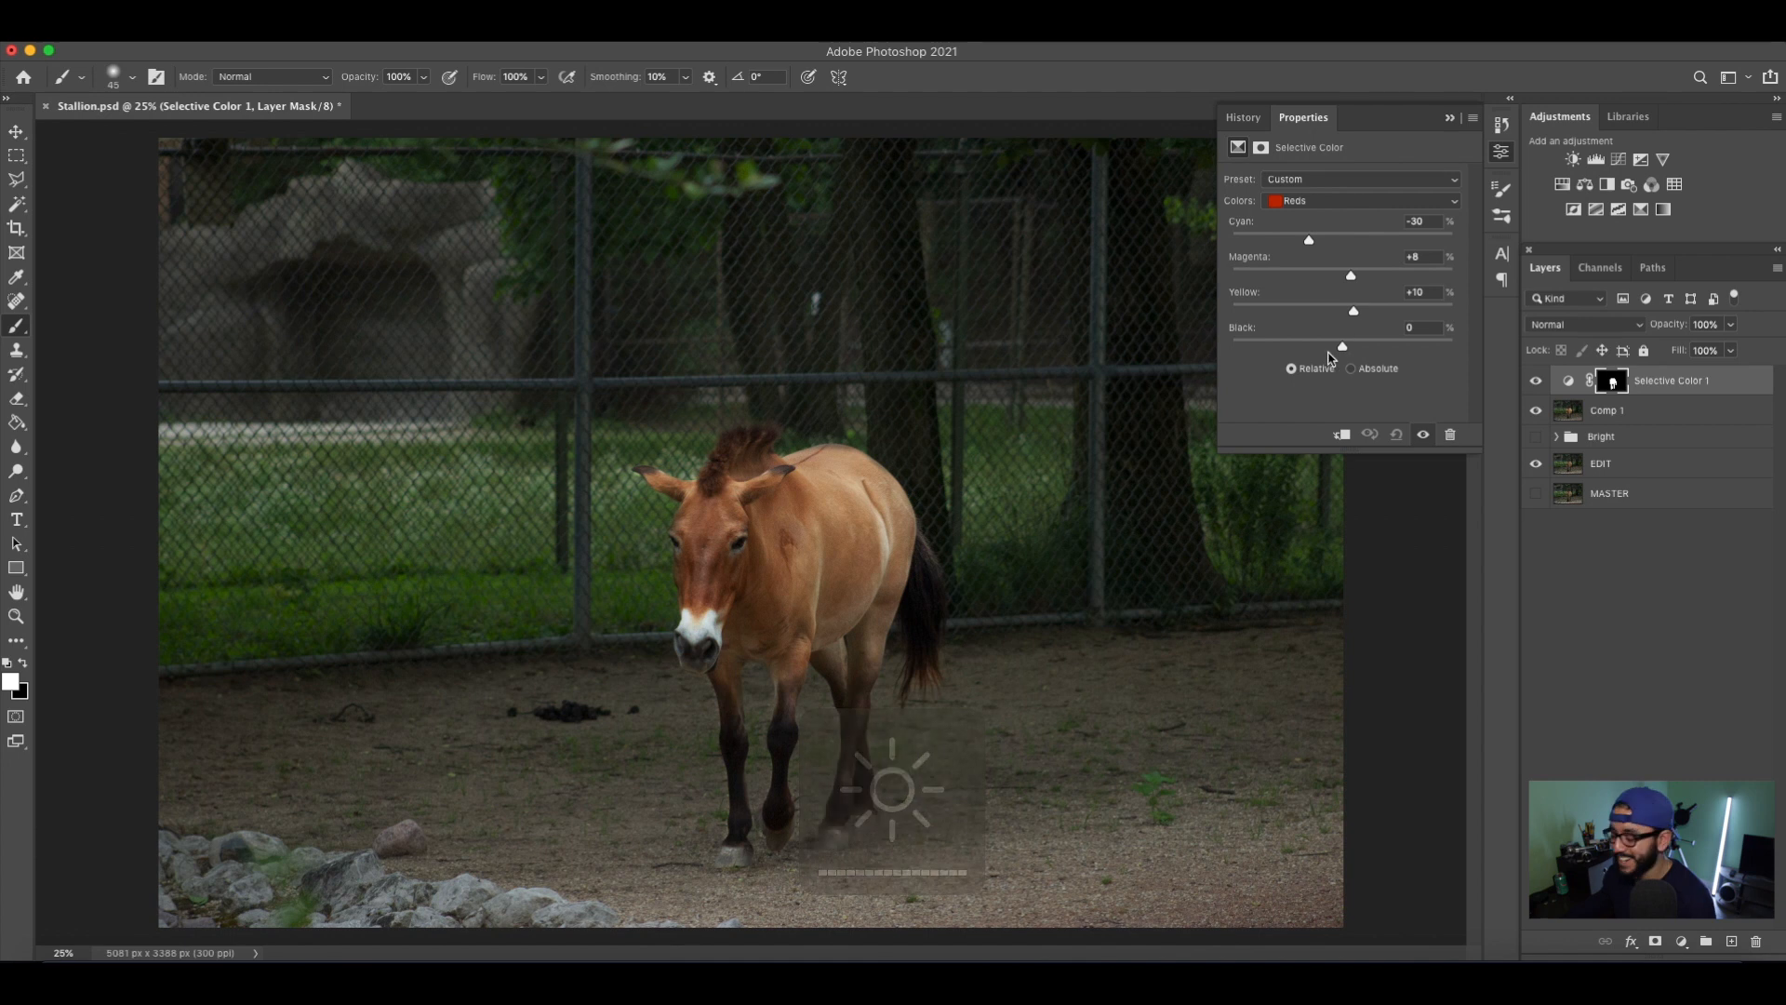
{"action": "mouse_move", "coordinate": [1343, 346]}
{"action": "left_mouse_down"}
{"action": "mouse_move", "coordinate": [1327, 347]}
{"action": "mouse_move", "coordinate": [1360, 355]}
{"action": "mouse_move", "coordinate": [1305, 358]}
{"action": "mouse_move", "coordinate": [1373, 357]}
{"action": "mouse_move", "coordinate": [1349, 359]}
{"action": "left_mouse_up"}
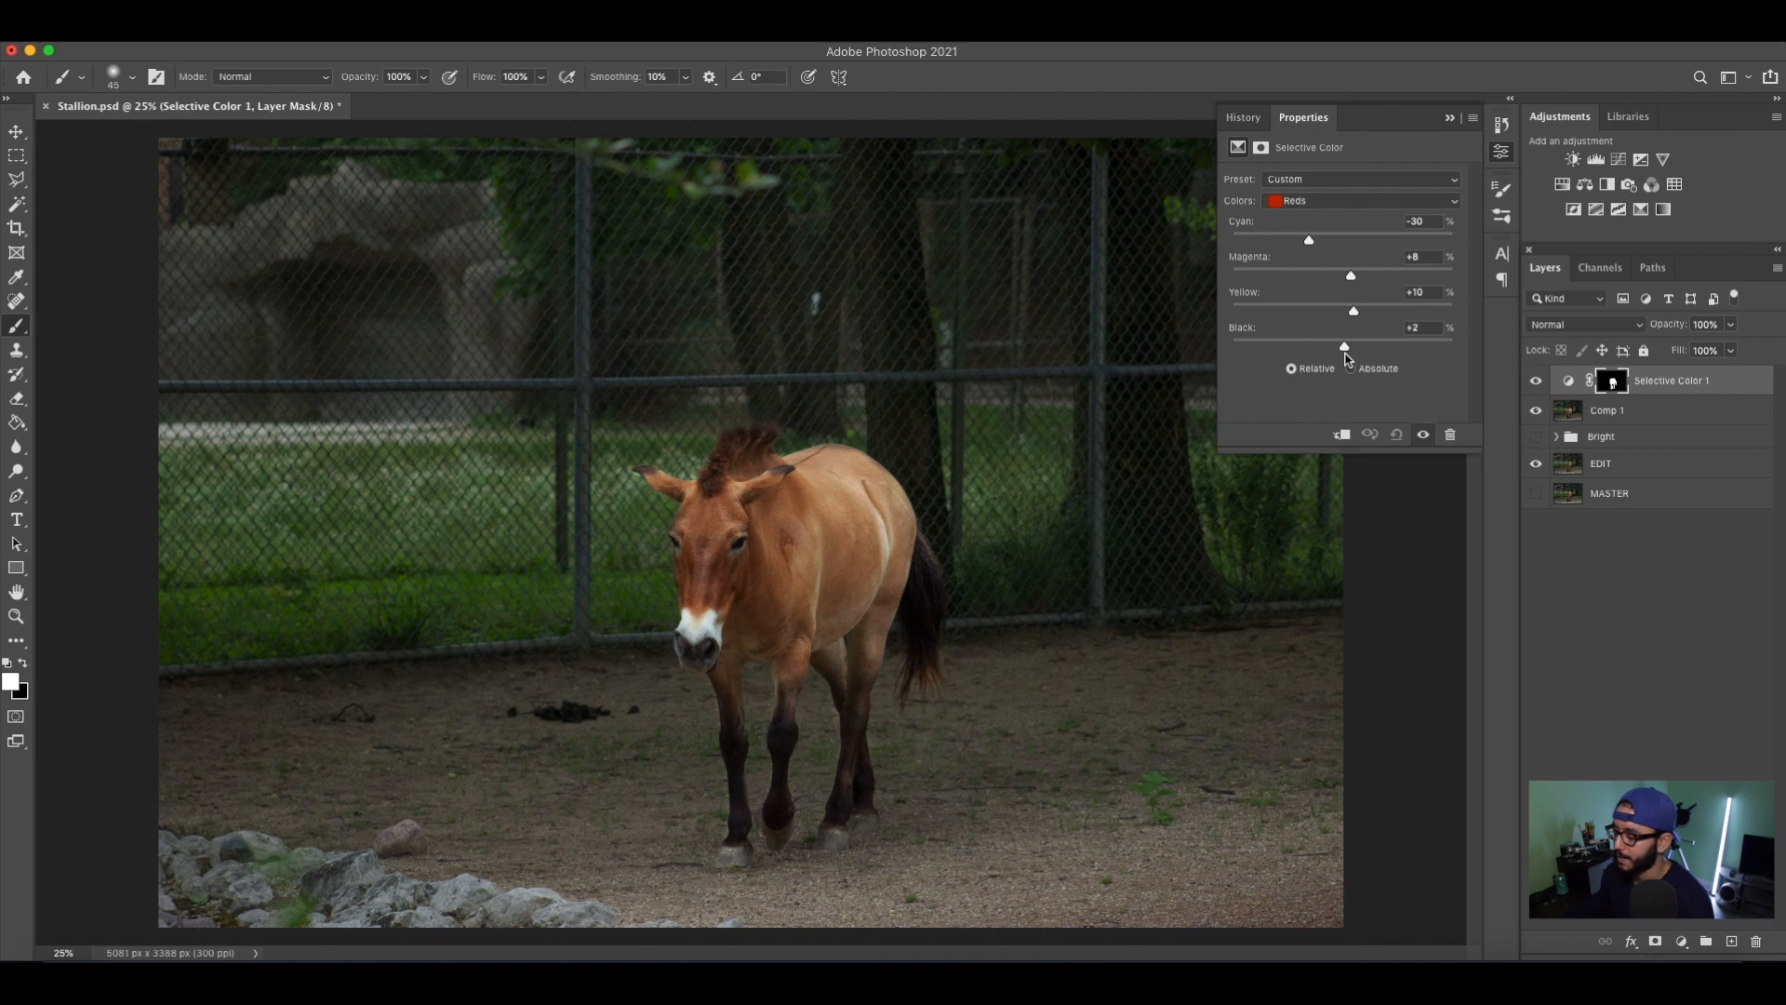
In the Selective Color layer's Yellows, set yellow to +18% and raise the black amount.
{"action": "left_click", "coordinate": [1336, 203]}
{"action": "left_click", "coordinate": [1346, 216]}
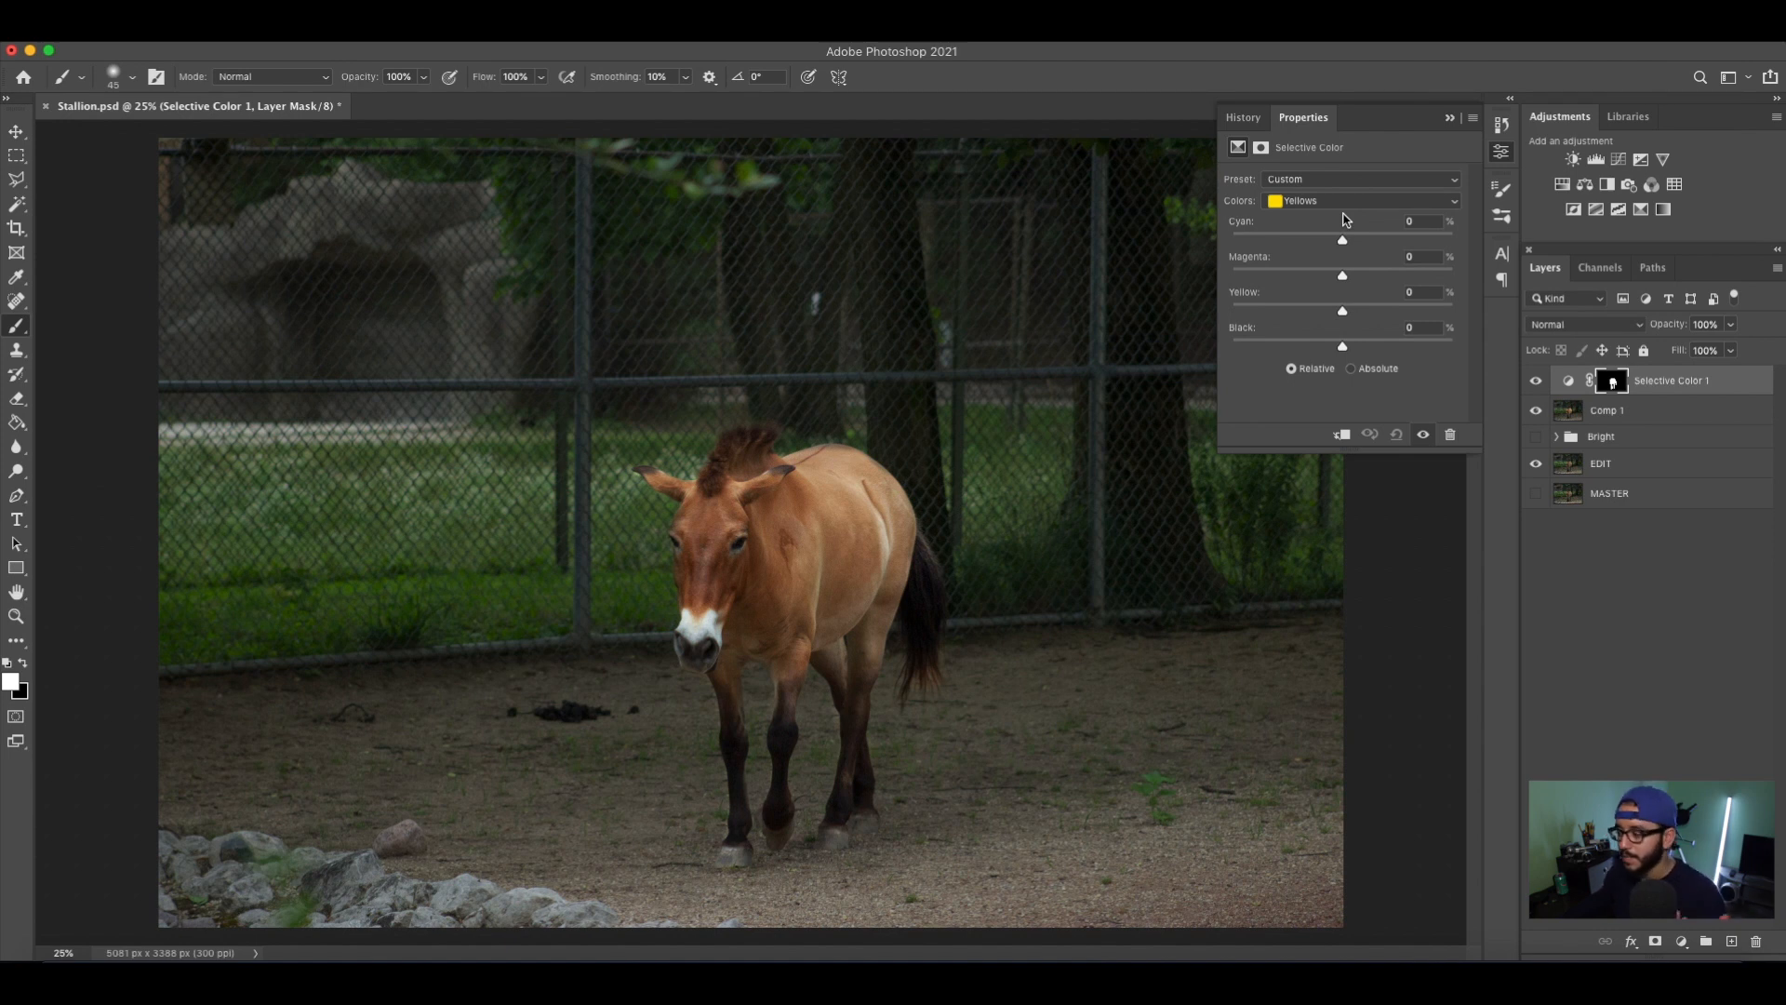
{"action": "left_click_drag", "start_coordinate": [1343, 241], "coordinate": [1366, 319]}
{"action": "key", "text": "super+z"}
{"action": "key", "text": "super+z"}
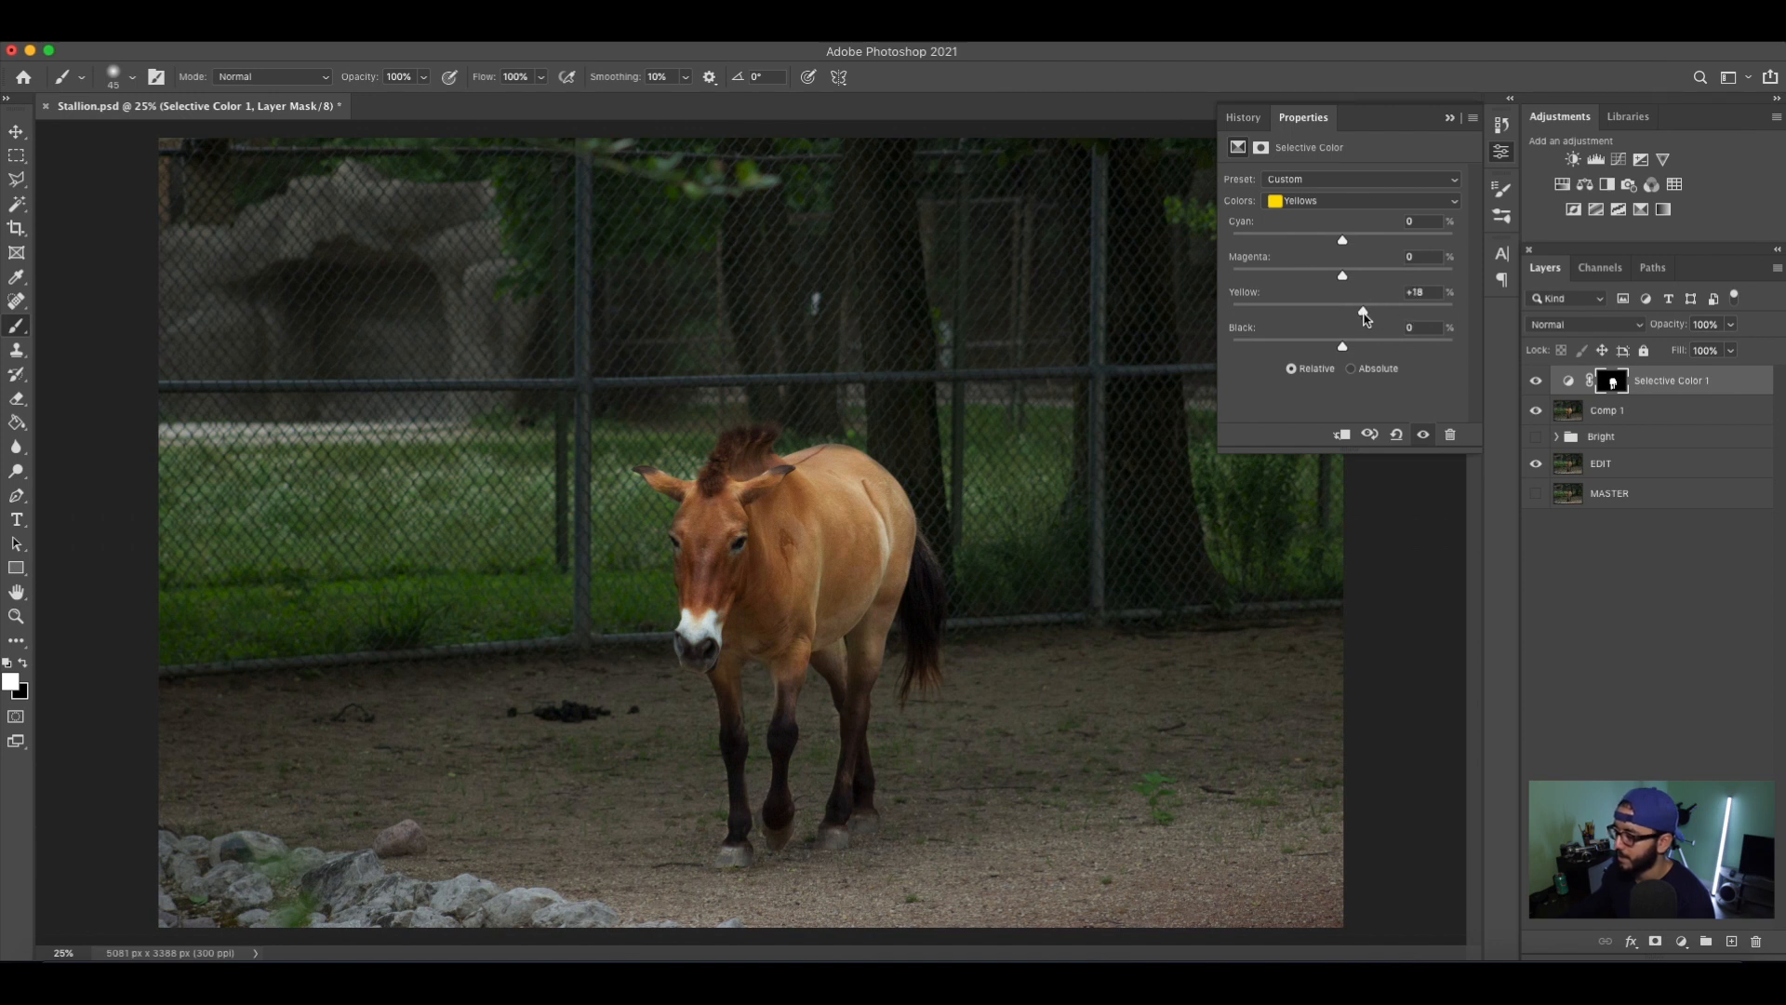
{"action": "left_click_drag", "start_coordinate": [1345, 355], "coordinate": [1367, 358]}
Try increasing the cyan amount in the Selective Color layer's Greens and undo it.
{"action": "left_click", "coordinate": [1370, 201]}
{"action": "left_click", "coordinate": [1347, 215]}
{"action": "left_click_drag", "start_coordinate": [1342, 242], "coordinate": [1389, 241]}
{"action": "key", "text": "super+z"}
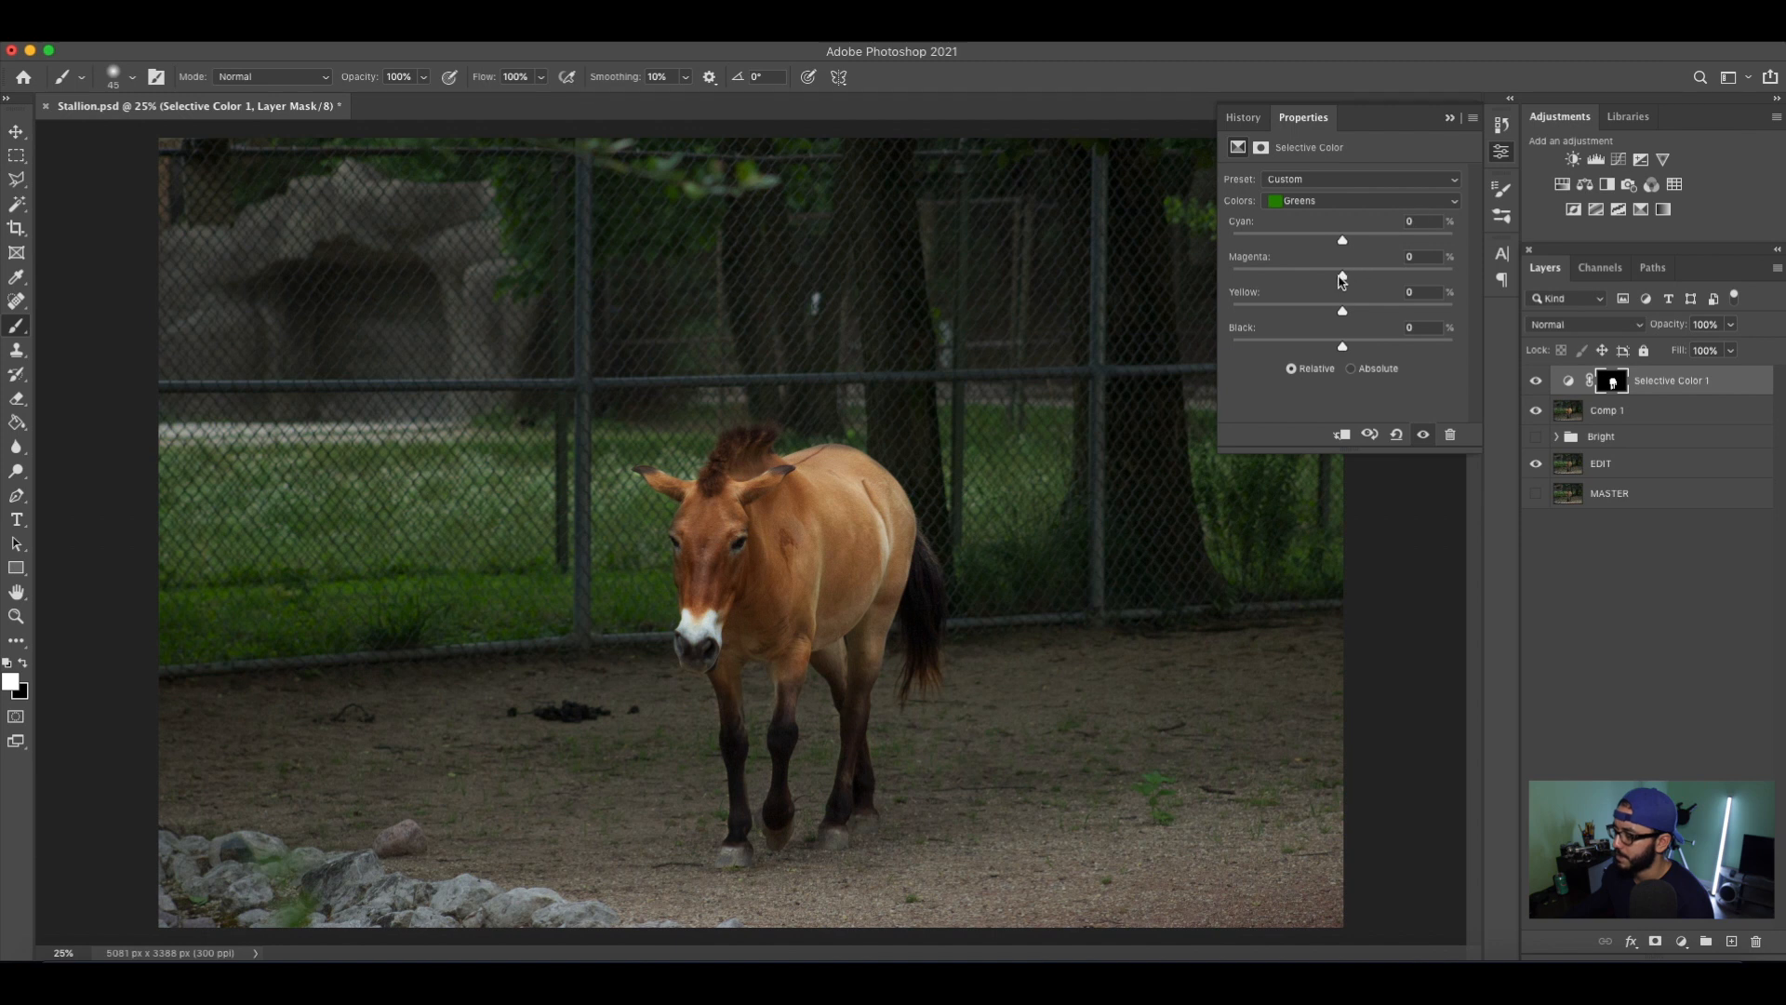
Try reducing the cyan amount in the Selective Color layer's Cyans and undo it.
{"action": "left_click", "coordinate": [1394, 203]}
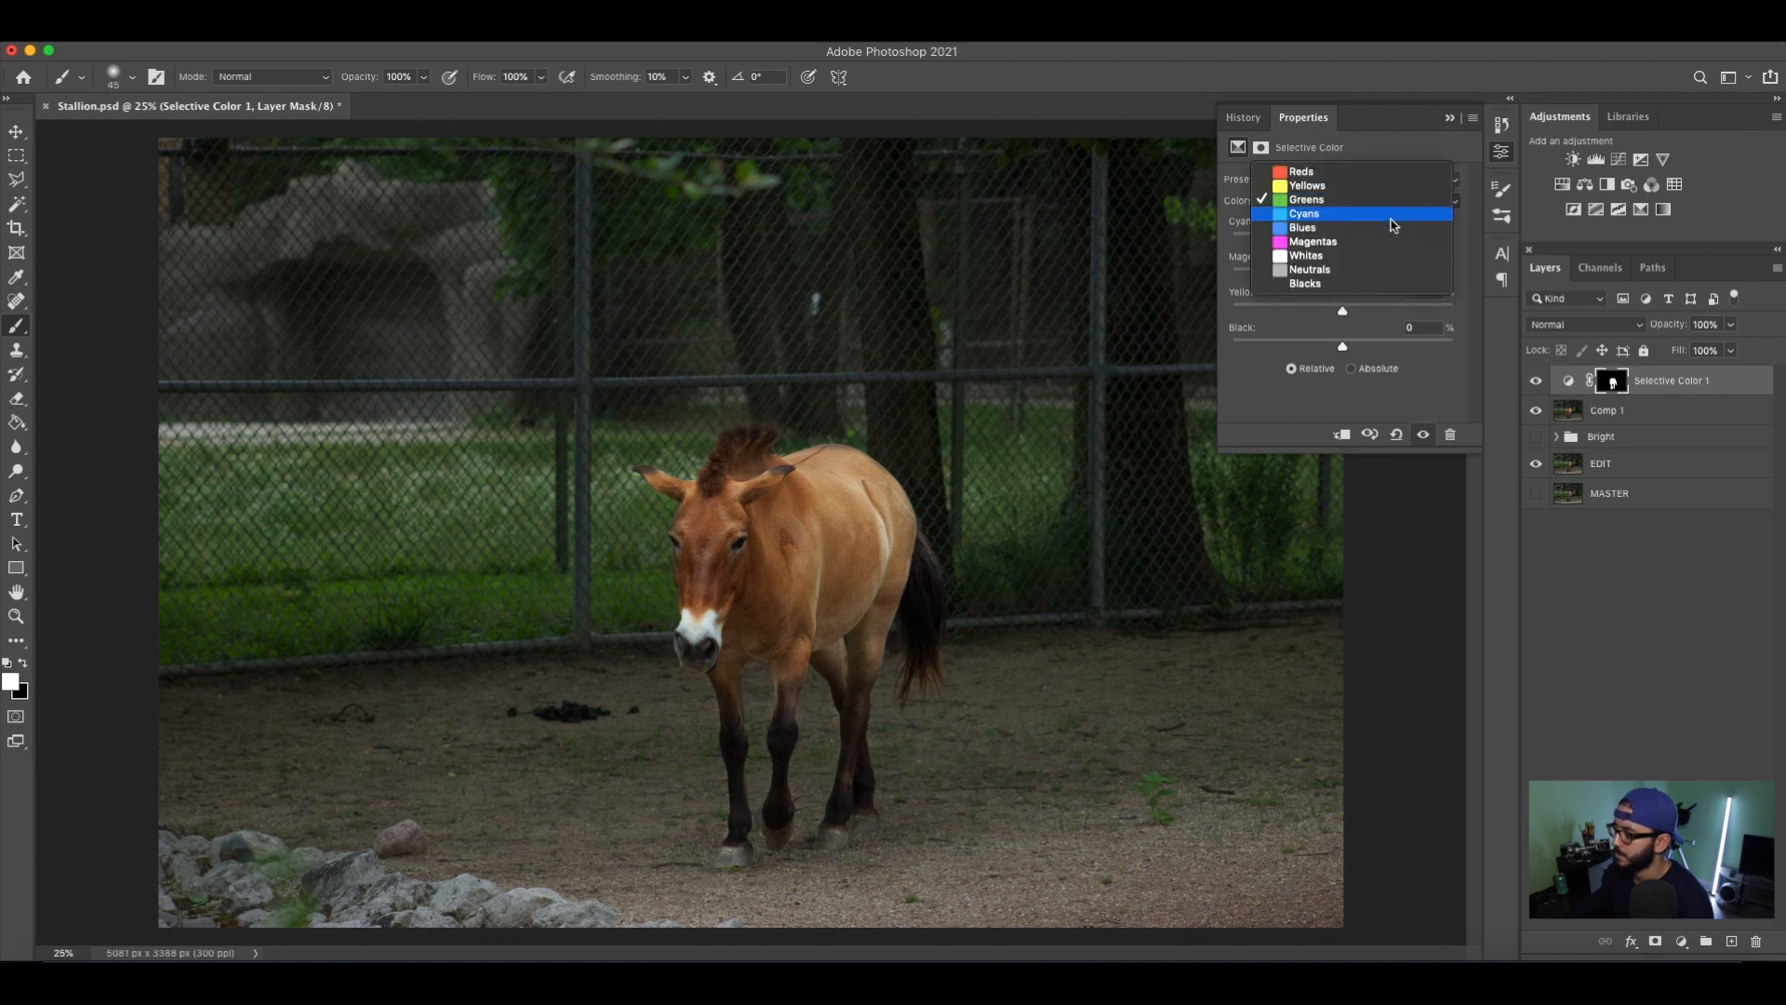
{"action": "left_click", "coordinate": [1356, 217]}
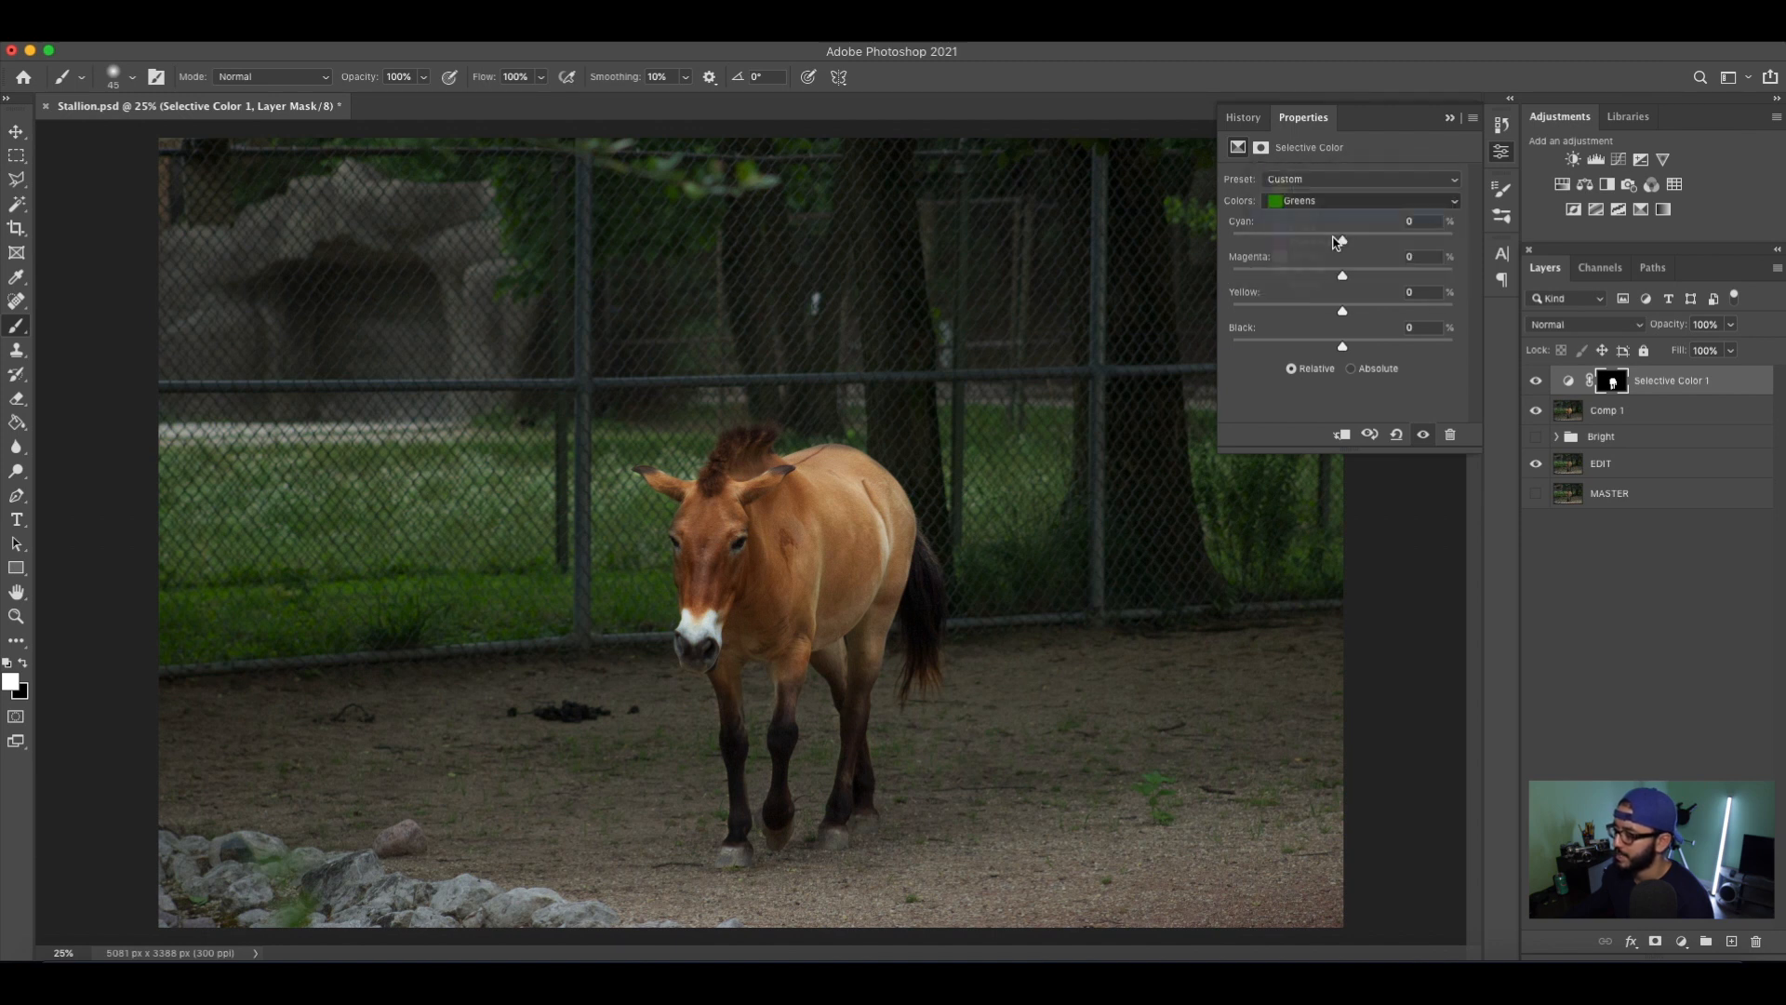
{"action": "mouse_move", "coordinate": [1342, 242]}
{"action": "left_mouse_down"}
{"action": "mouse_move", "coordinate": [1359, 242]}
{"action": "mouse_move", "coordinate": [1317, 241]}
{"action": "left_mouse_up"}
{"action": "key", "text": "super+z"}
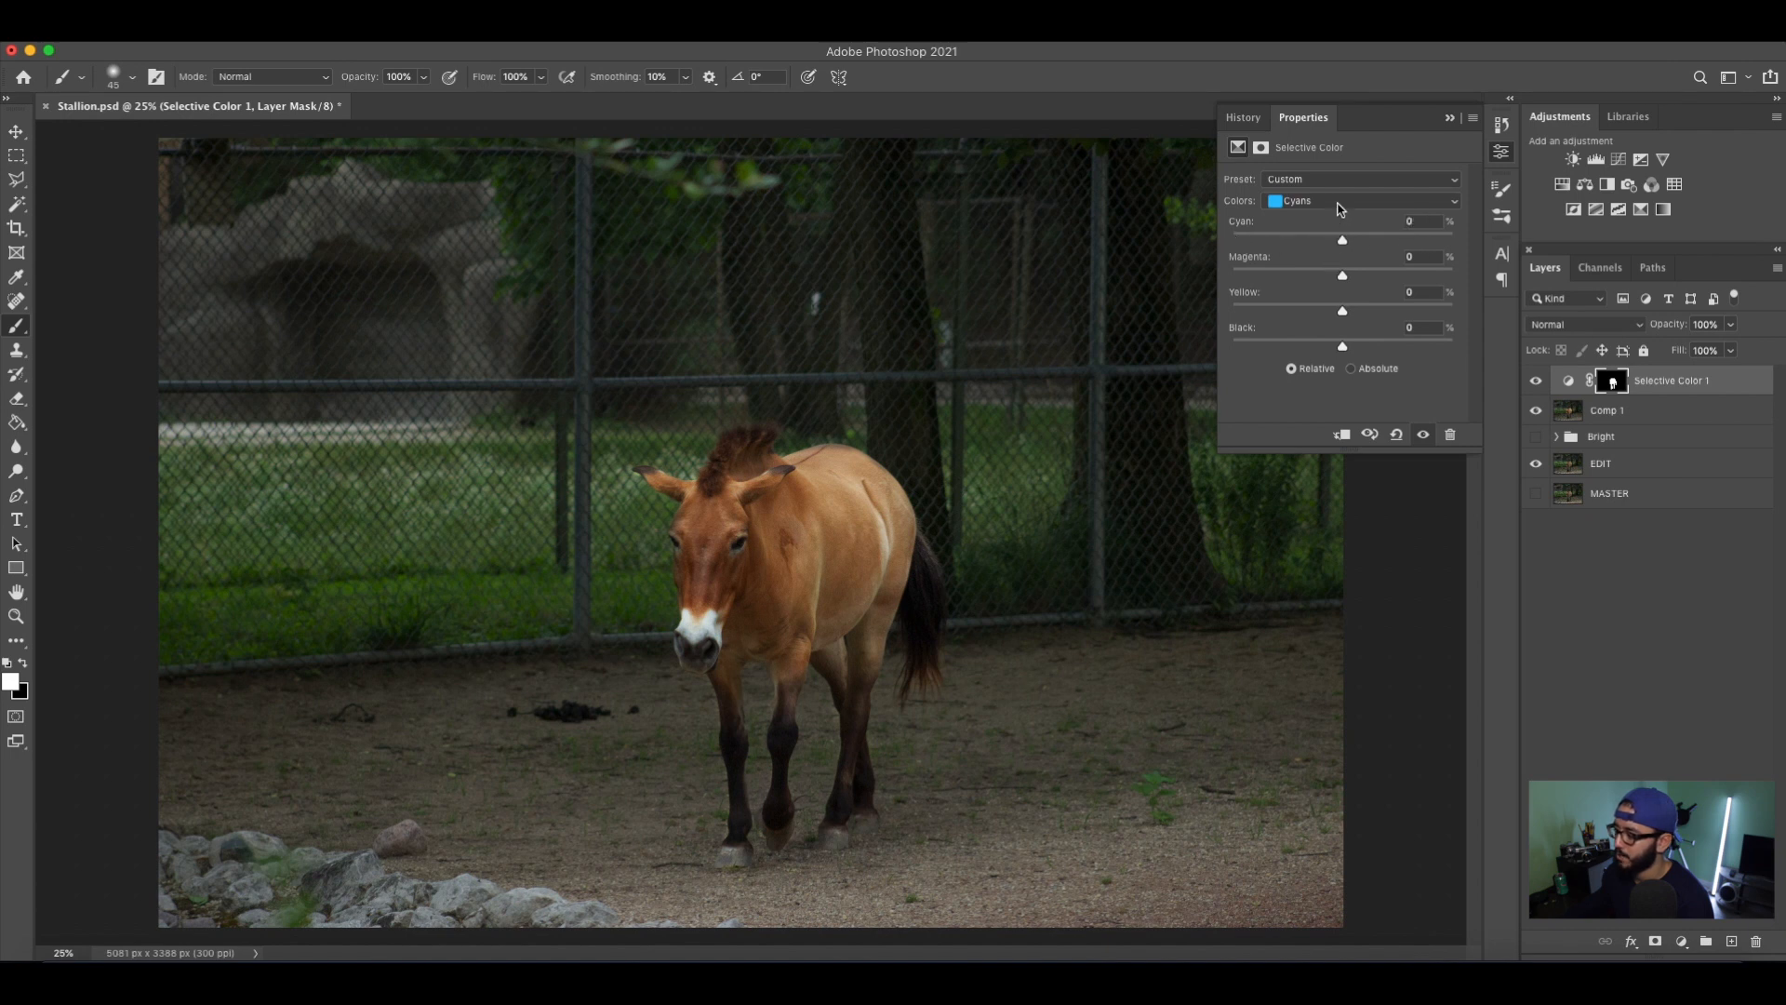
Try reducing the cyan amount in the Selective Color layer's Magentas and undo it.
{"action": "left_click", "coordinate": [1339, 207]}
{"action": "left_click", "coordinate": [1337, 229]}
{"action": "left_click_drag", "start_coordinate": [1342, 242], "coordinate": [1289, 246]}
{"action": "key", "text": "super+z"}
Test extreme cyan shifts in the Selective Color layer's Whites, undo them, and set cyan to -10% and black to +8%.
{"action": "left_click", "coordinate": [1343, 207]}
{"action": "left_click", "coordinate": [1340, 214]}
{"action": "left_click_drag", "start_coordinate": [1342, 246], "coordinate": [1384, 248]}
{"action": "key", "text": "super+z"}
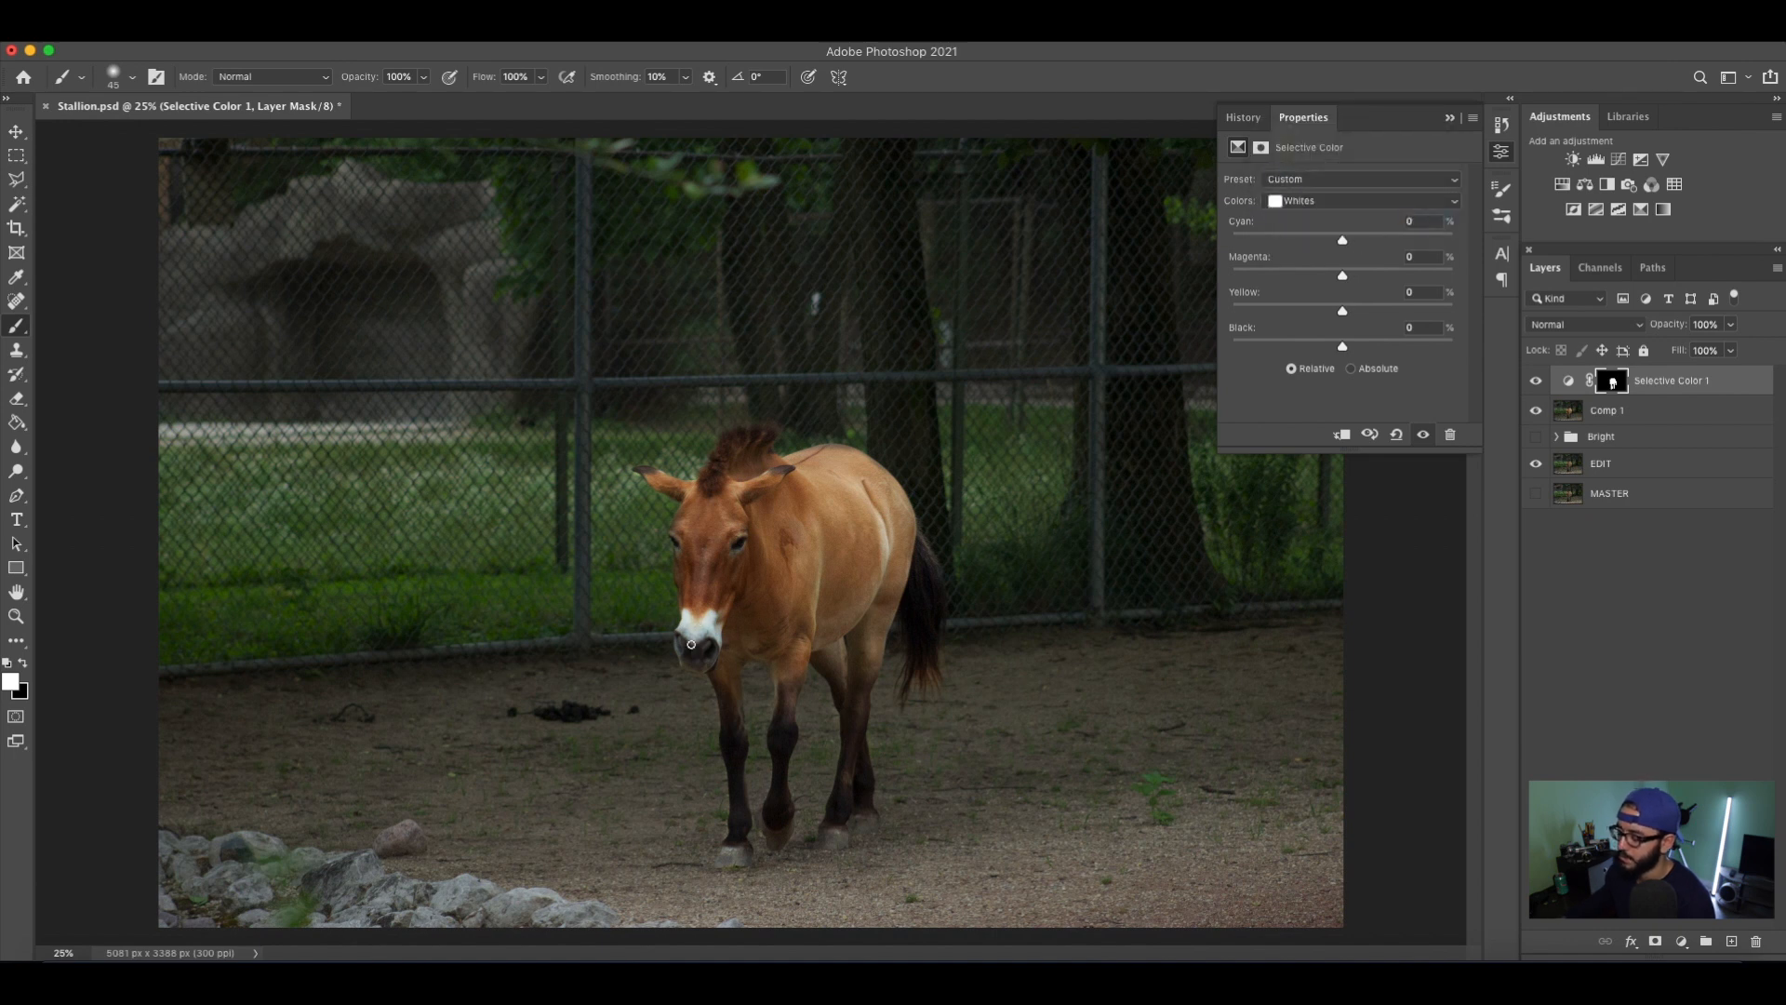
{"action": "left_click_drag", "start_coordinate": [1342, 244], "coordinate": [1227, 252]}
{"action": "key", "text": "super+z"}
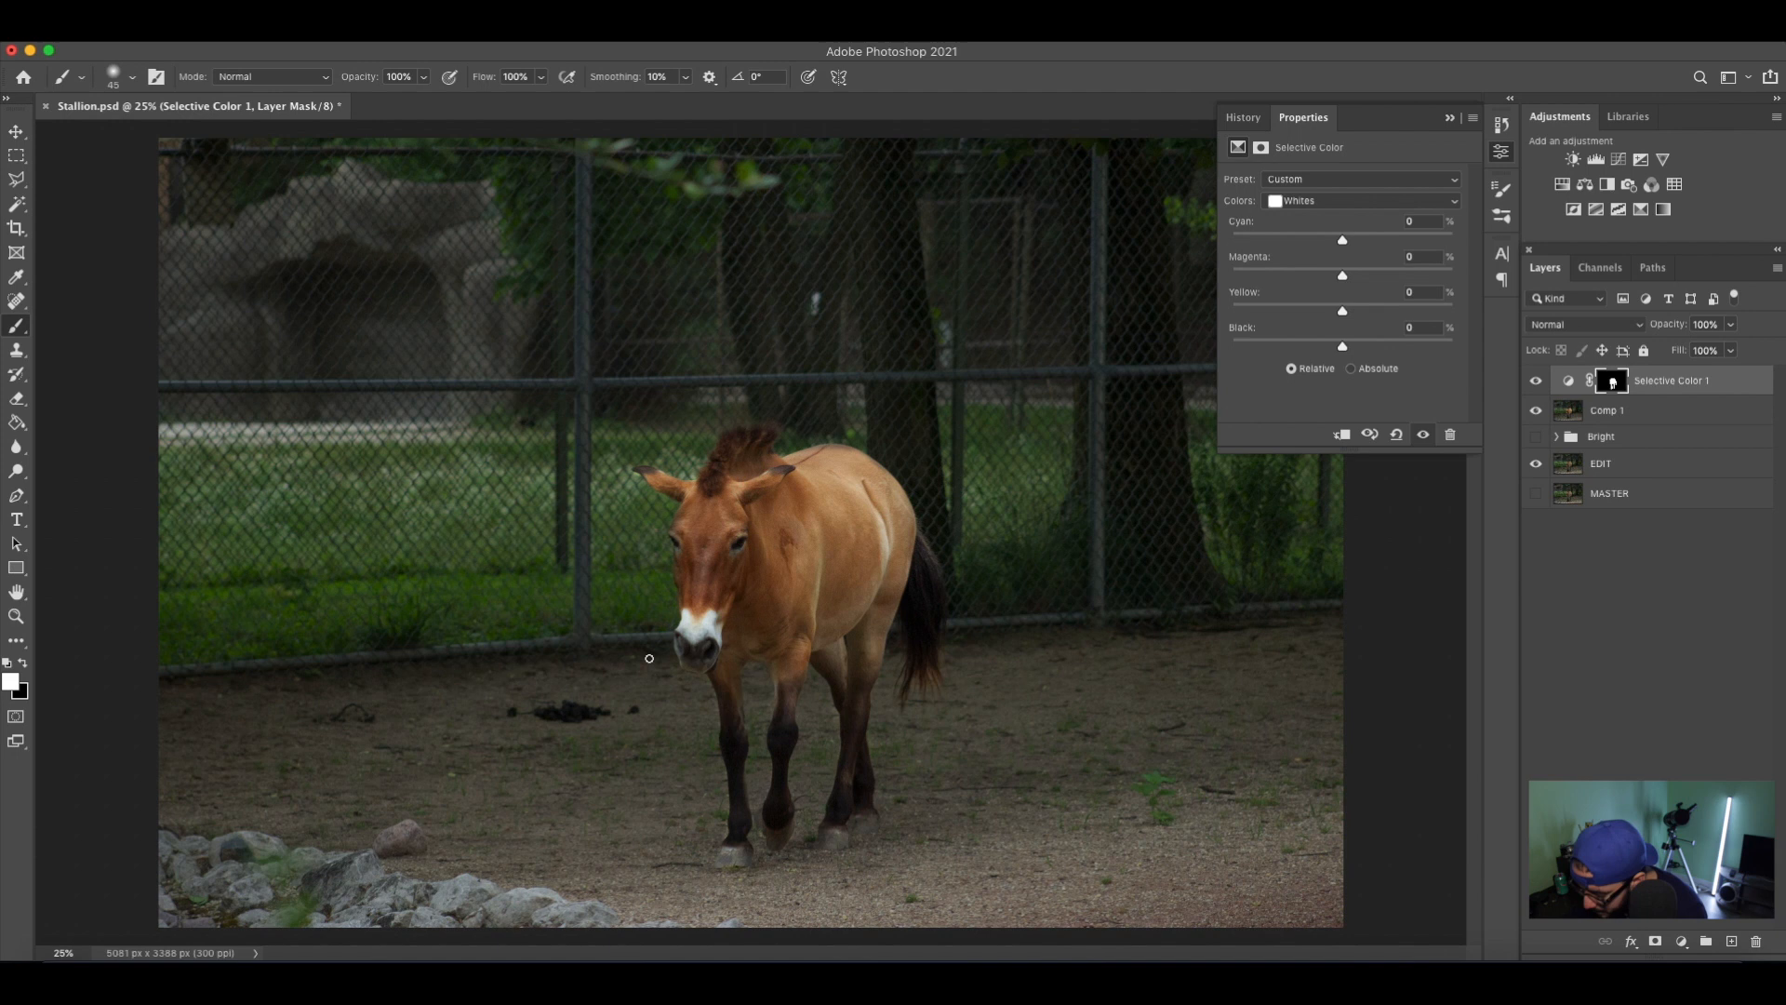
{"action": "left_click_drag", "start_coordinate": [1342, 242], "coordinate": [1335, 245]}
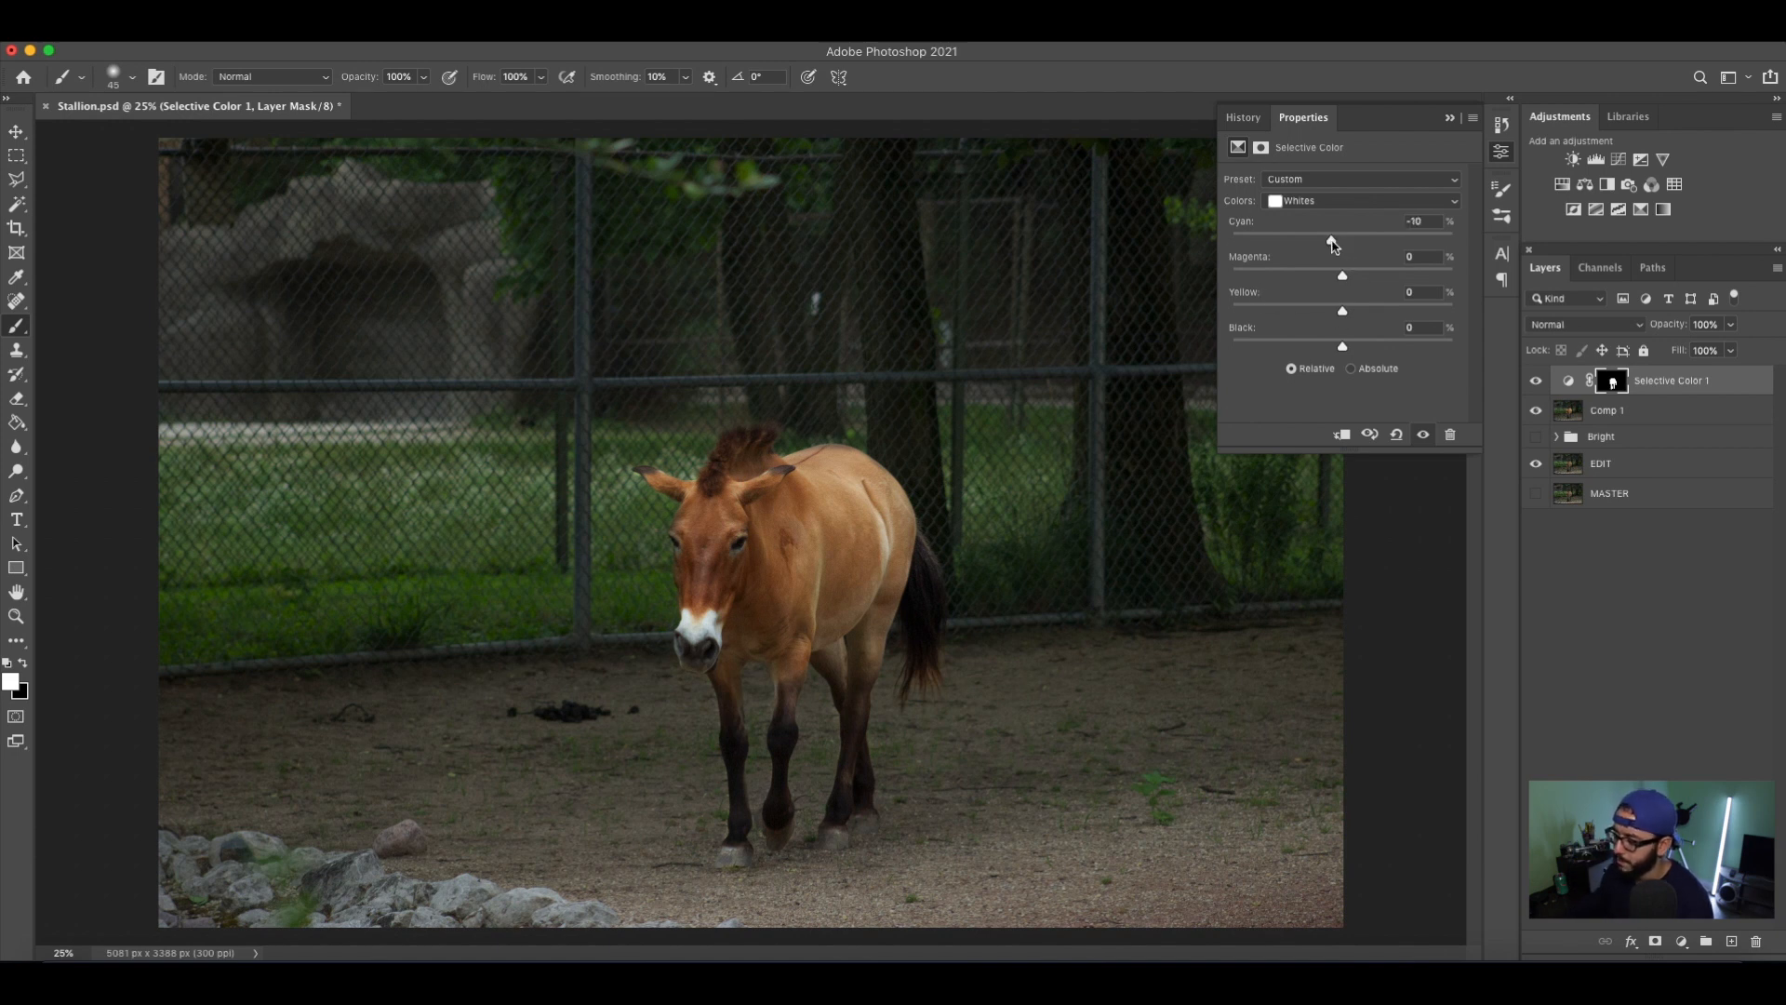
{"action": "left_click_drag", "start_coordinate": [1341, 315], "coordinate": [1342, 357]}
{"action": "mouse_move", "coordinate": [1348, 348]}
{"action": "left_mouse_down"}
{"action": "mouse_move", "coordinate": [1373, 352]}
{"action": "mouse_move", "coordinate": [1356, 357]}
{"action": "left_mouse_up"}
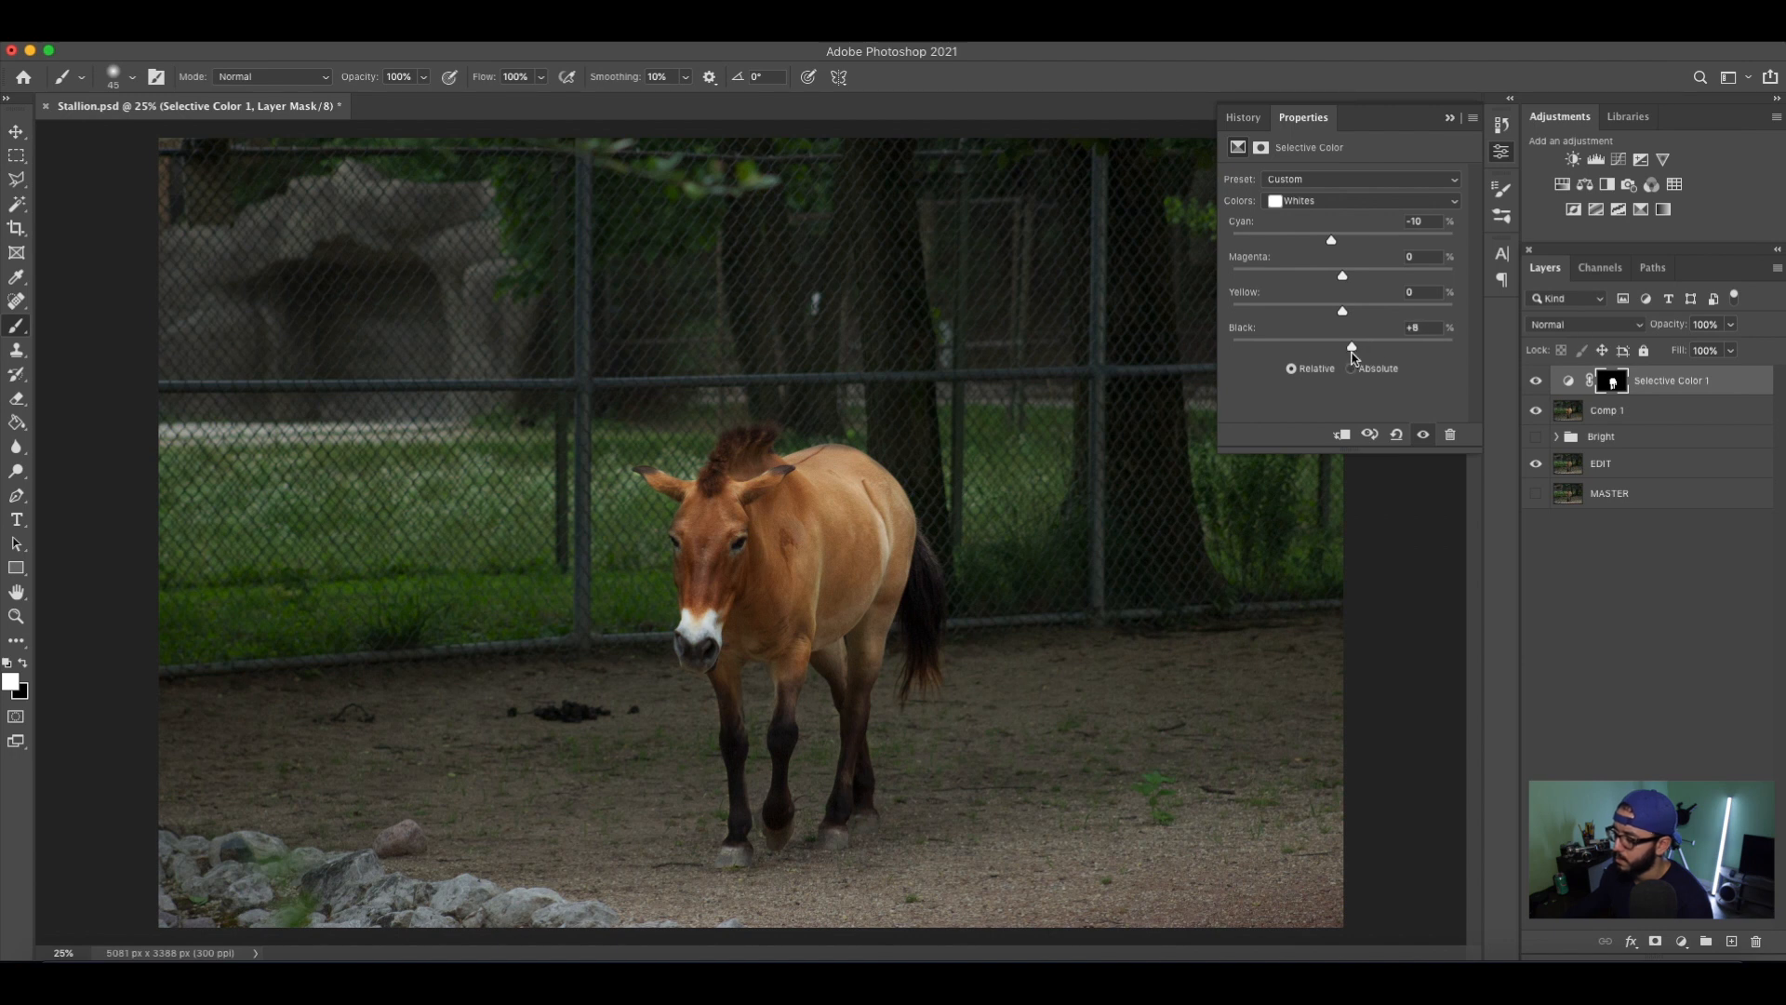
Test and undo a strong cyan increase in the Selective Color layer's Neutrals, and set their black to +2%.
{"action": "left_click", "coordinate": [1340, 203]}
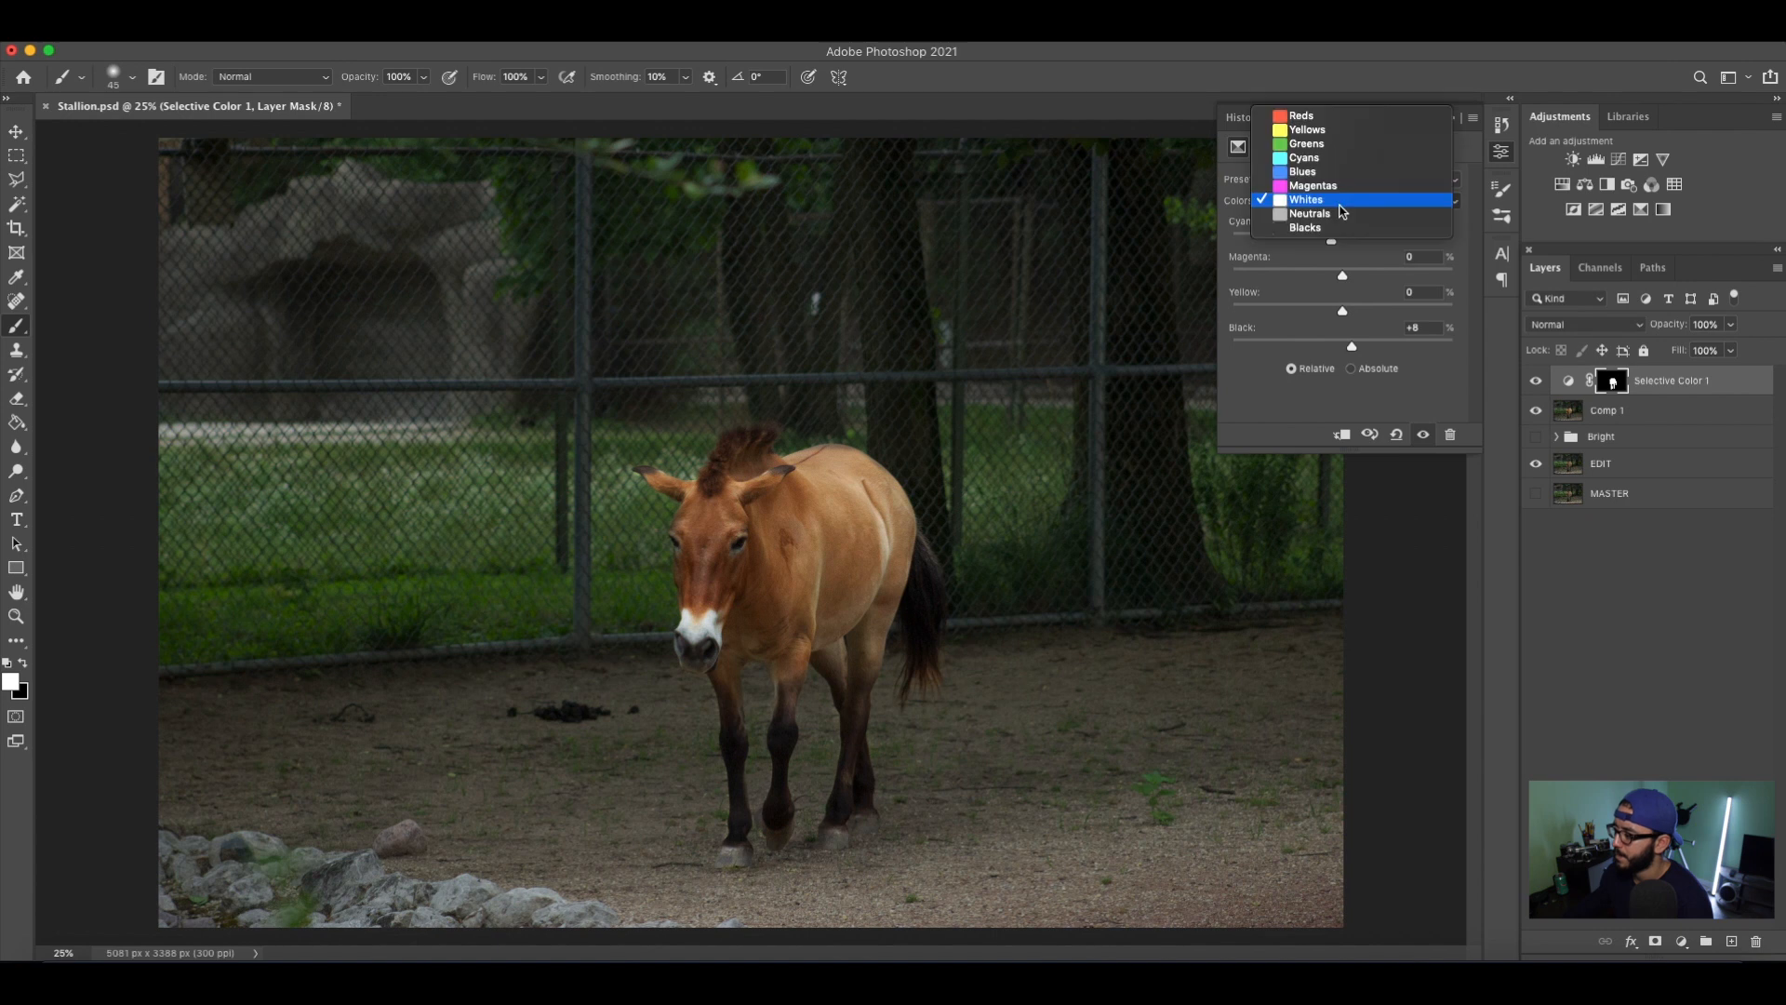
{"action": "left_click", "coordinate": [1341, 213]}
{"action": "left_click_drag", "start_coordinate": [1343, 243], "coordinate": [1612, 268]}
{"action": "key", "text": "super+z"}
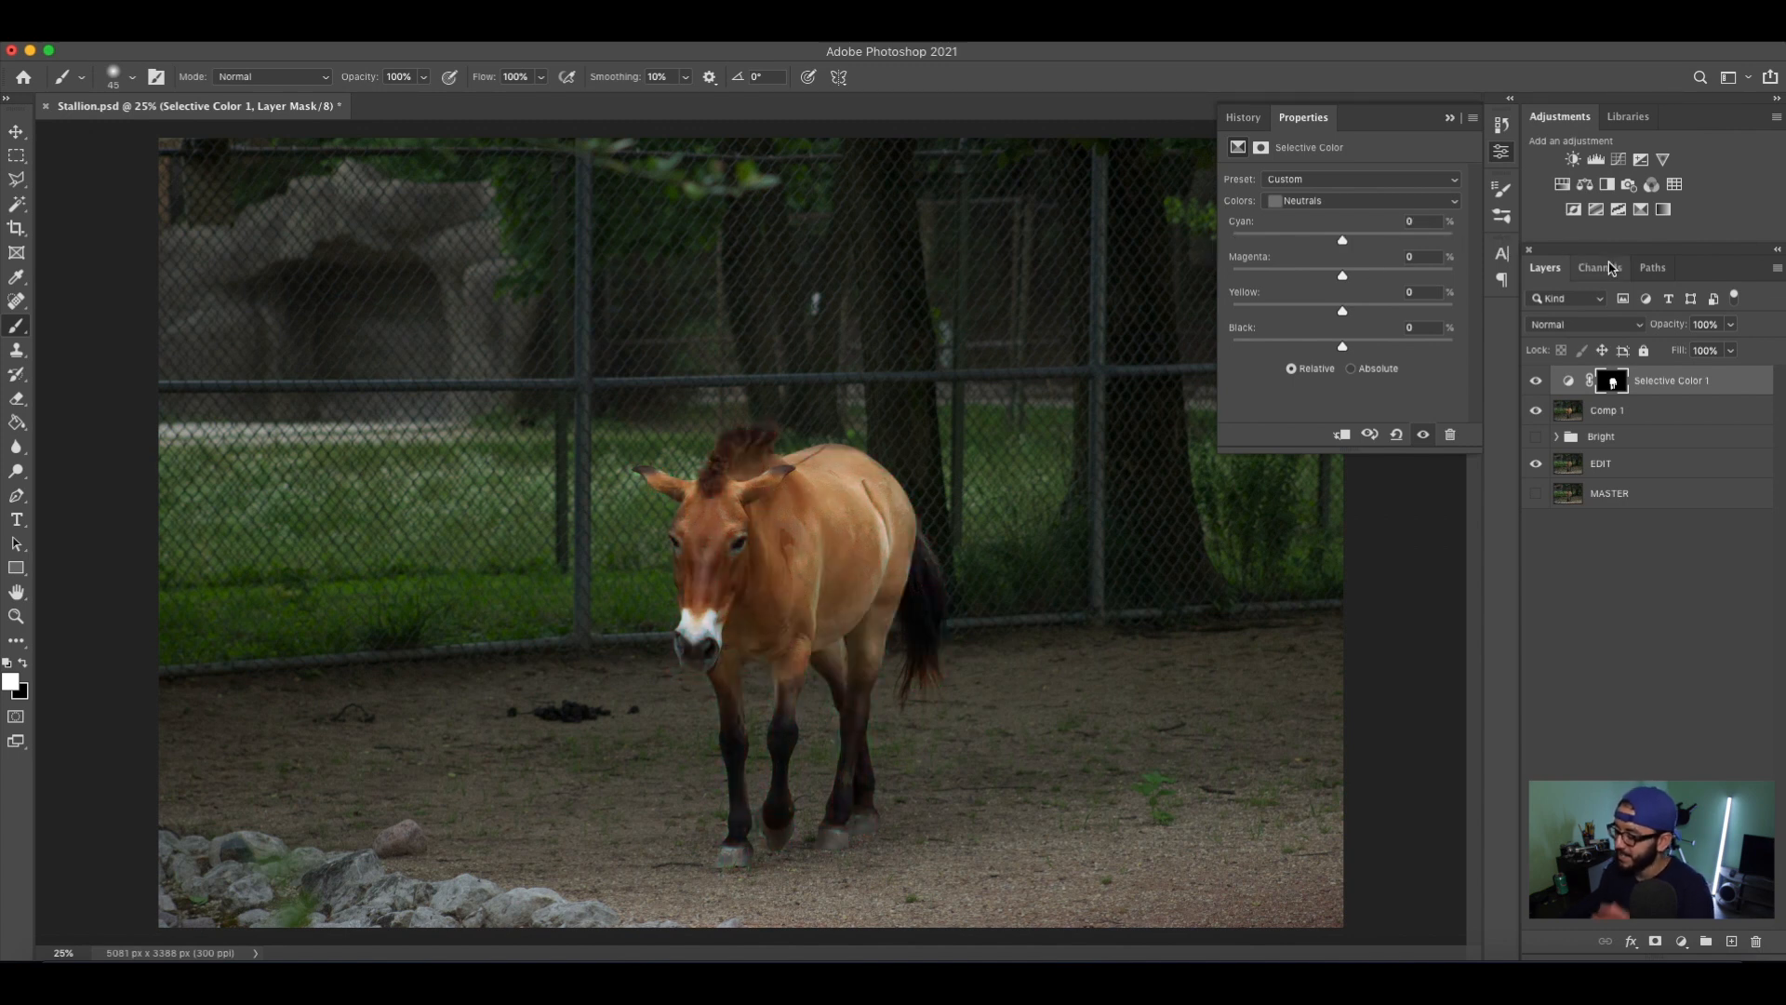
{"action": "left_click_drag", "start_coordinate": [1343, 345], "coordinate": [1349, 356]}
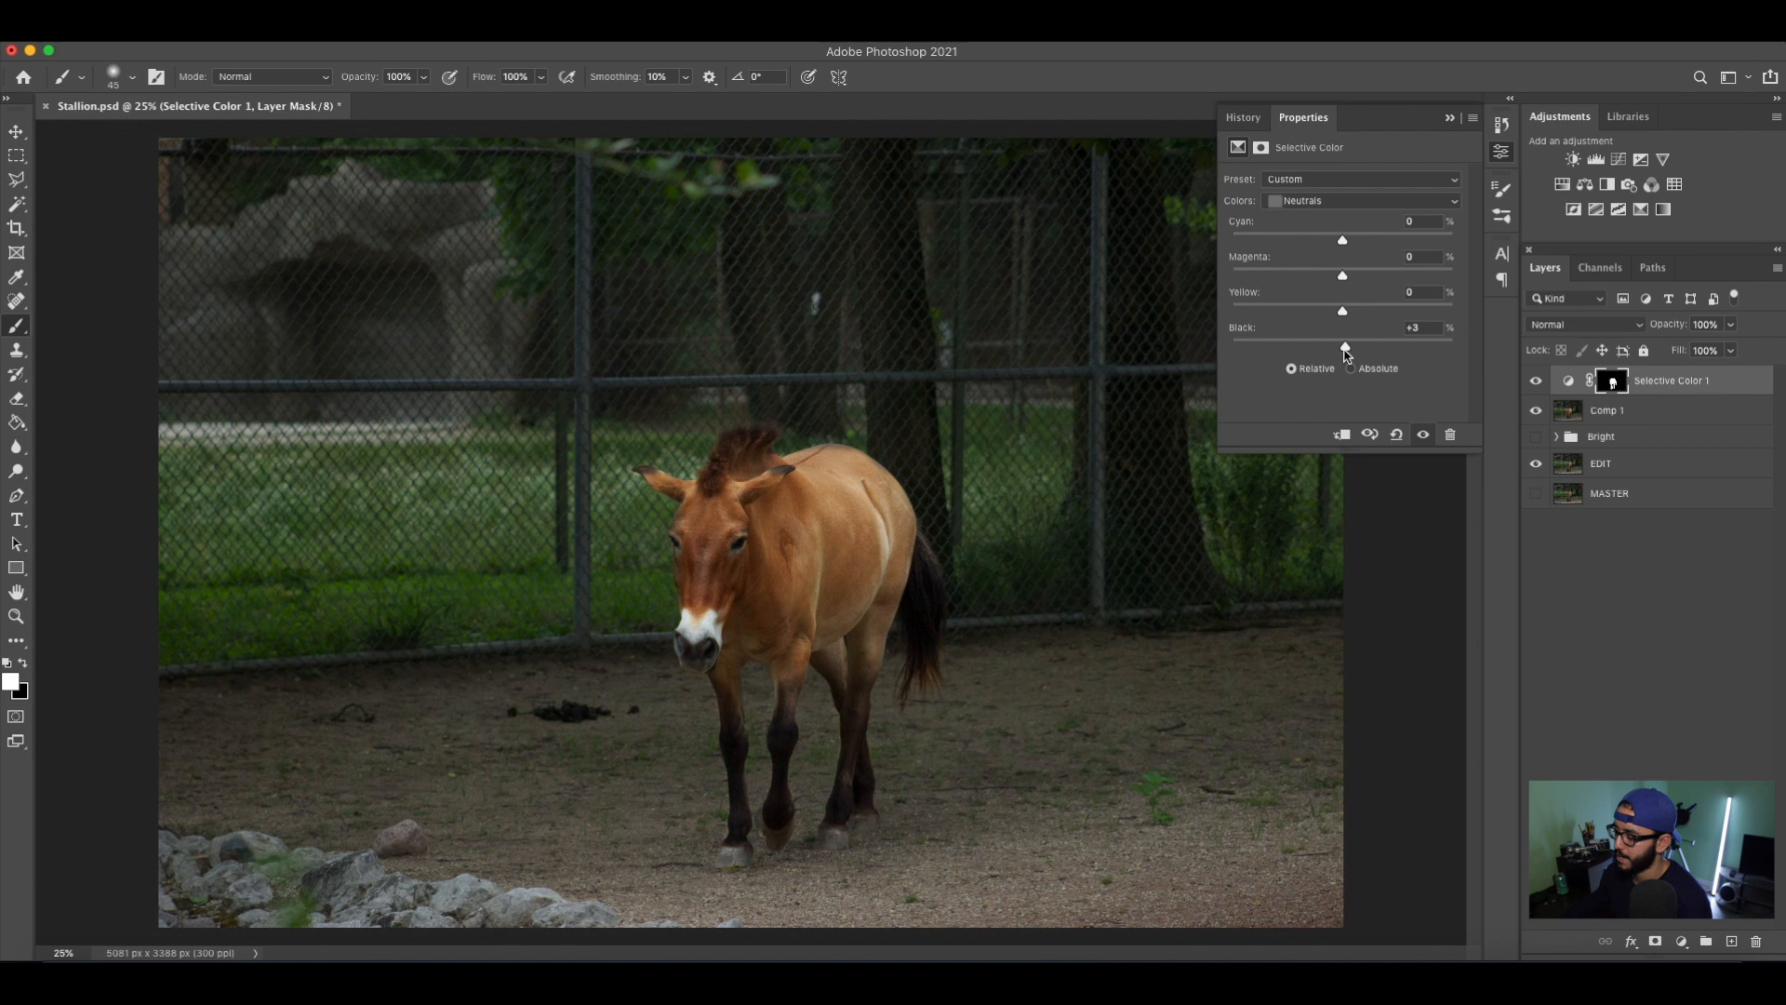
{"action": "left_click_drag", "start_coordinate": [1347, 353], "coordinate": [1352, 354]}
{"action": "double_click", "coordinate": [1424, 329]}
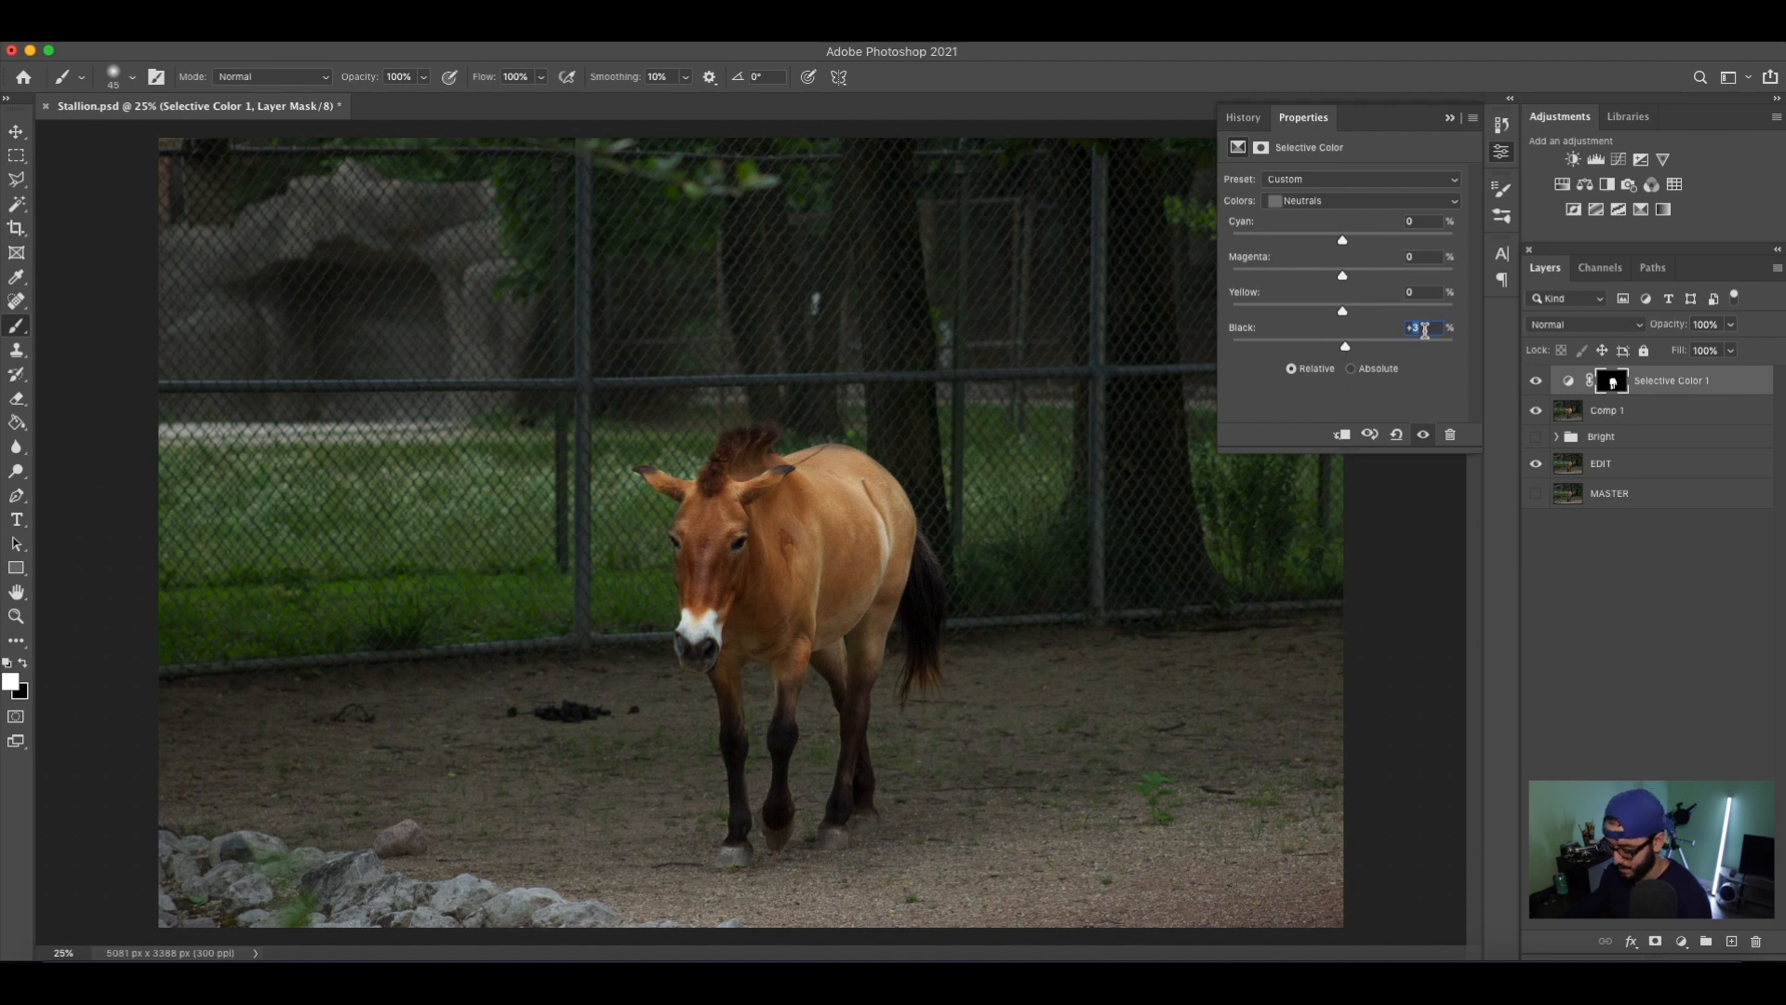
{"action": "key", "text": "Down"}
Set the black amount of the Selective Color layer's Blacks to +2% and collapse the adjustment settings.
{"action": "left_click", "coordinate": [1360, 201]}
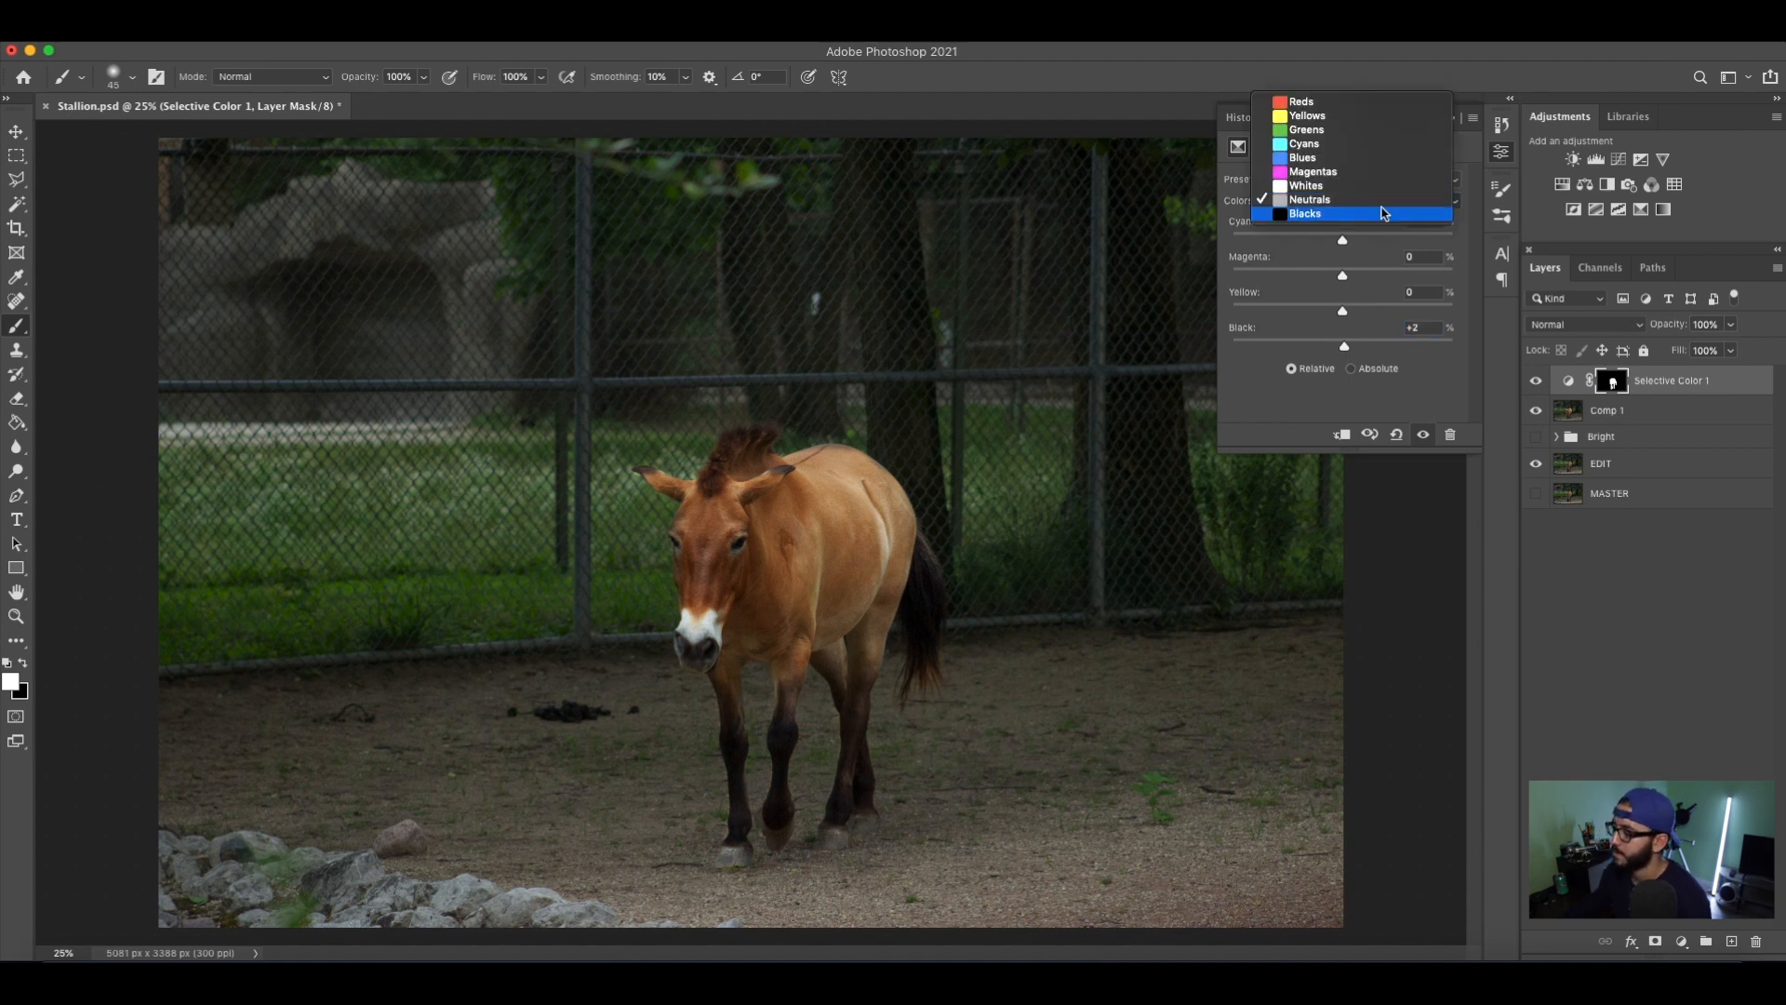
{"action": "left_click", "coordinate": [1354, 212]}
{"action": "left_click_drag", "start_coordinate": [1345, 245], "coordinate": [1353, 351]}
{"action": "key", "text": "super+z"}
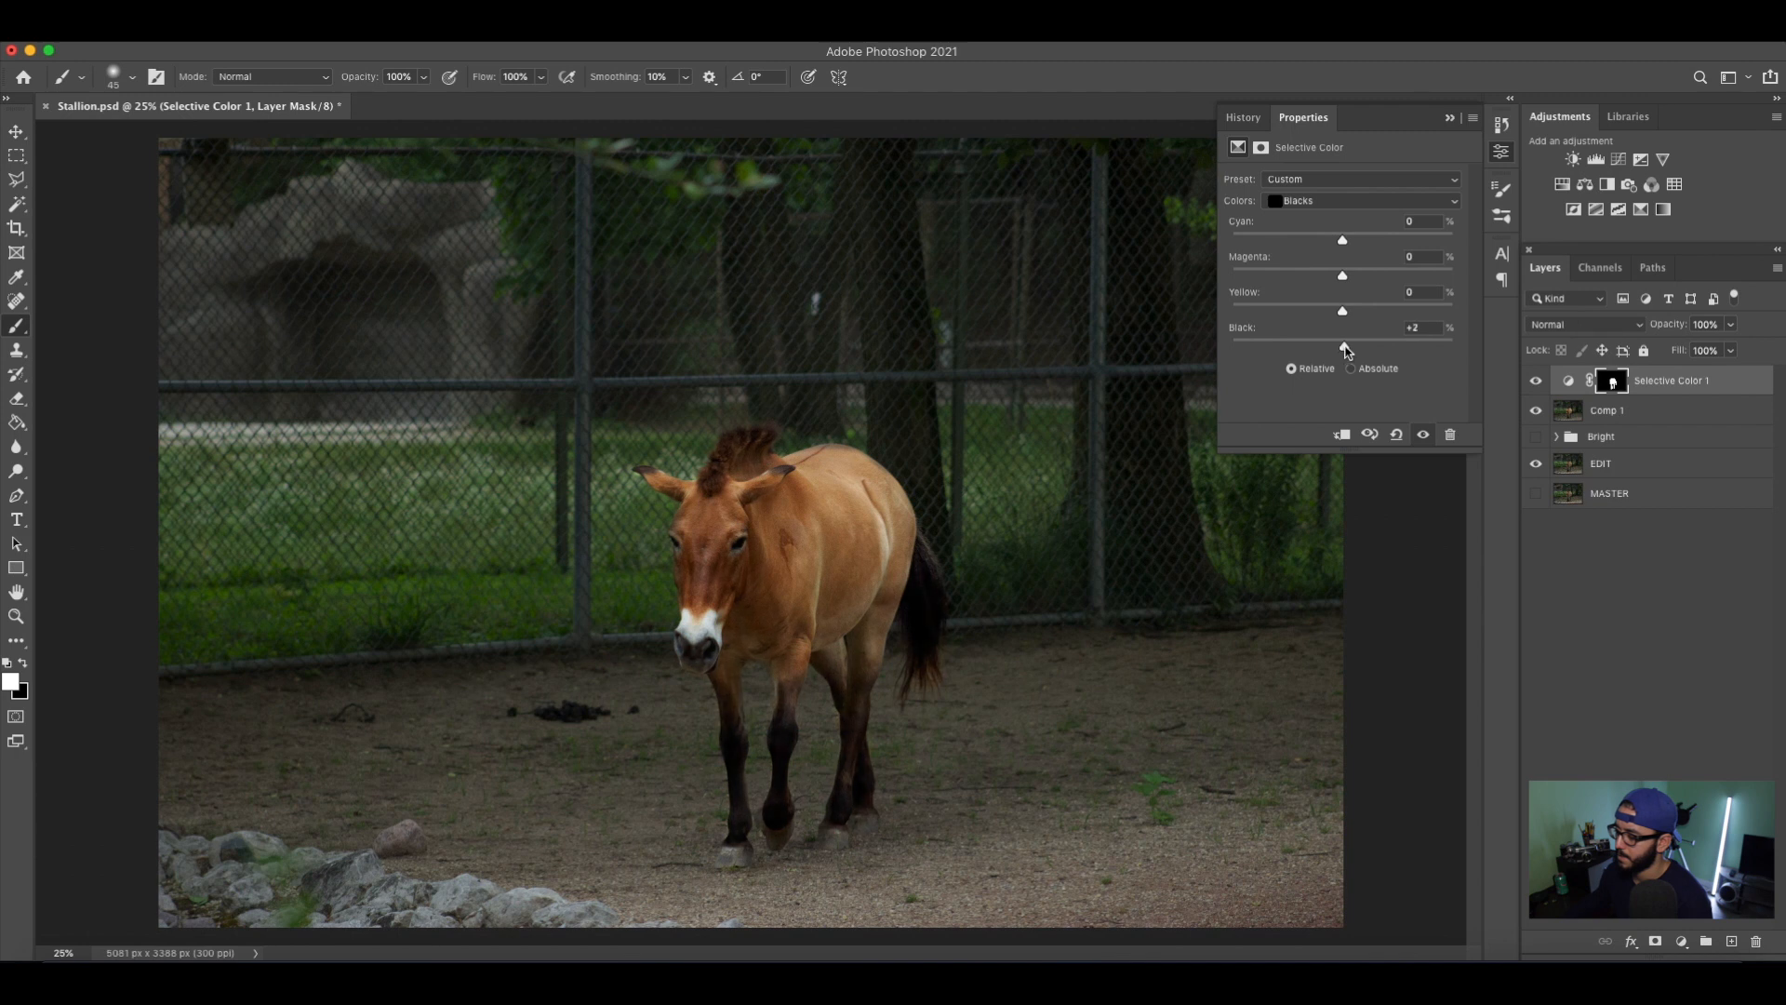
{"action": "left_click", "coordinate": [1450, 117]}
Compare the photo with the Selective Color 1 layer hidden and shown, leaving the layer visible.
{"action": "left_click", "coordinate": [1536, 382]}
{"action": "left_click", "coordinate": [1536, 381]}
{"action": "left_click", "coordinate": [1536, 382]}
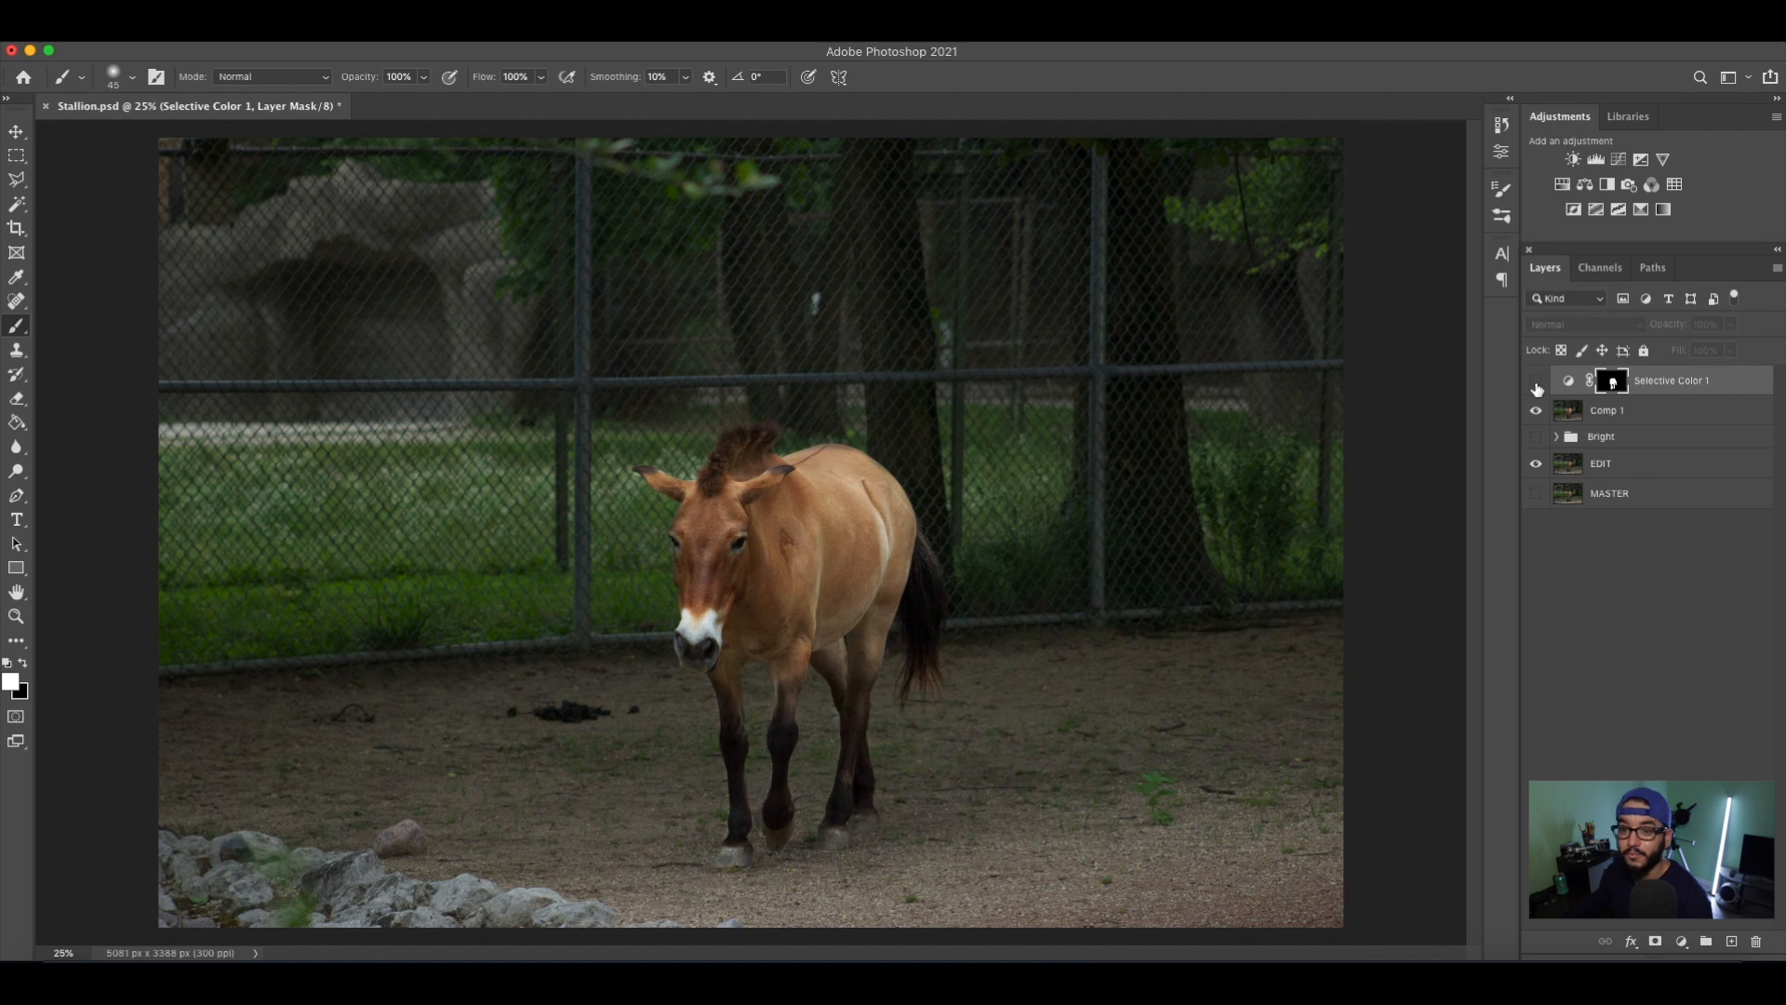
{"action": "left_click", "coordinate": [1536, 381]}
{"action": "left_click", "coordinate": [1536, 382]}
{"action": "left_click", "coordinate": [1535, 382]}
{"action": "left_click", "coordinate": [1536, 381]}
{"action": "left_click", "coordinate": [1536, 381]}
{"action": "left_click", "coordinate": [1536, 381]}
{"action": "left_click", "coordinate": [1535, 381]}
{"action": "left_click", "coordinate": [1536, 381]}
{"action": "left_click", "coordinate": [1536, 381]}
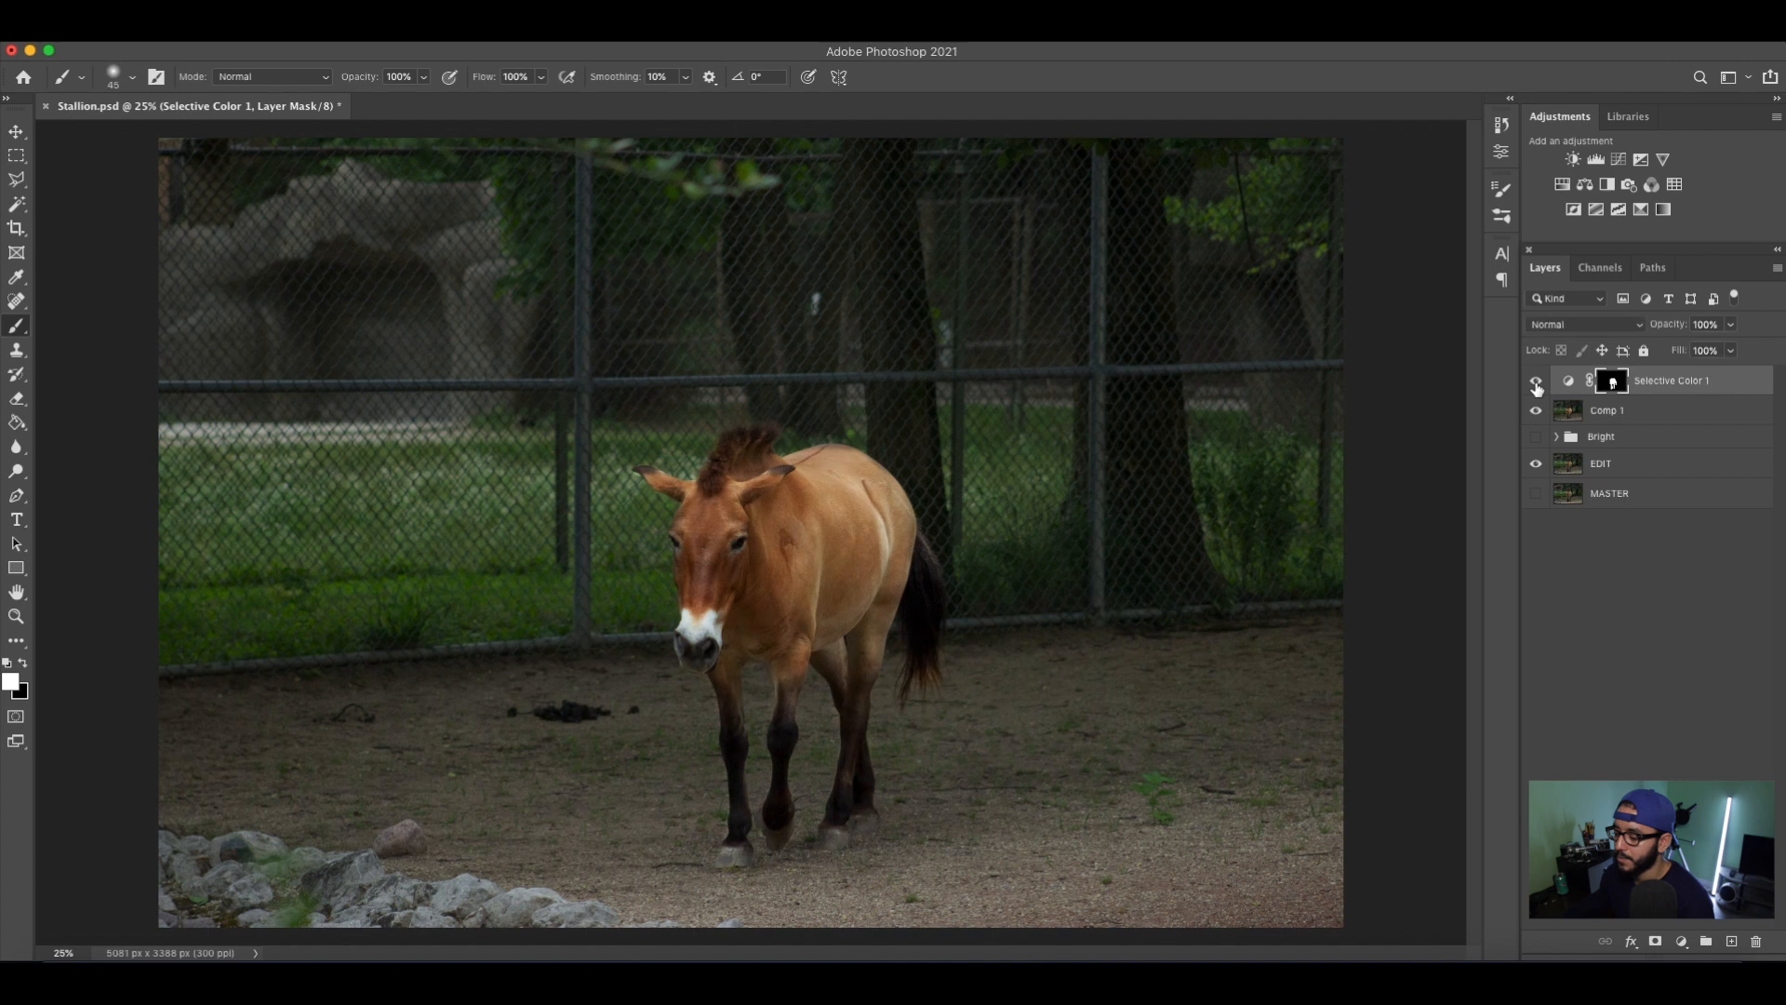
{"action": "left_click", "coordinate": [1535, 381]}
{"action": "left_click", "coordinate": [1536, 381]}
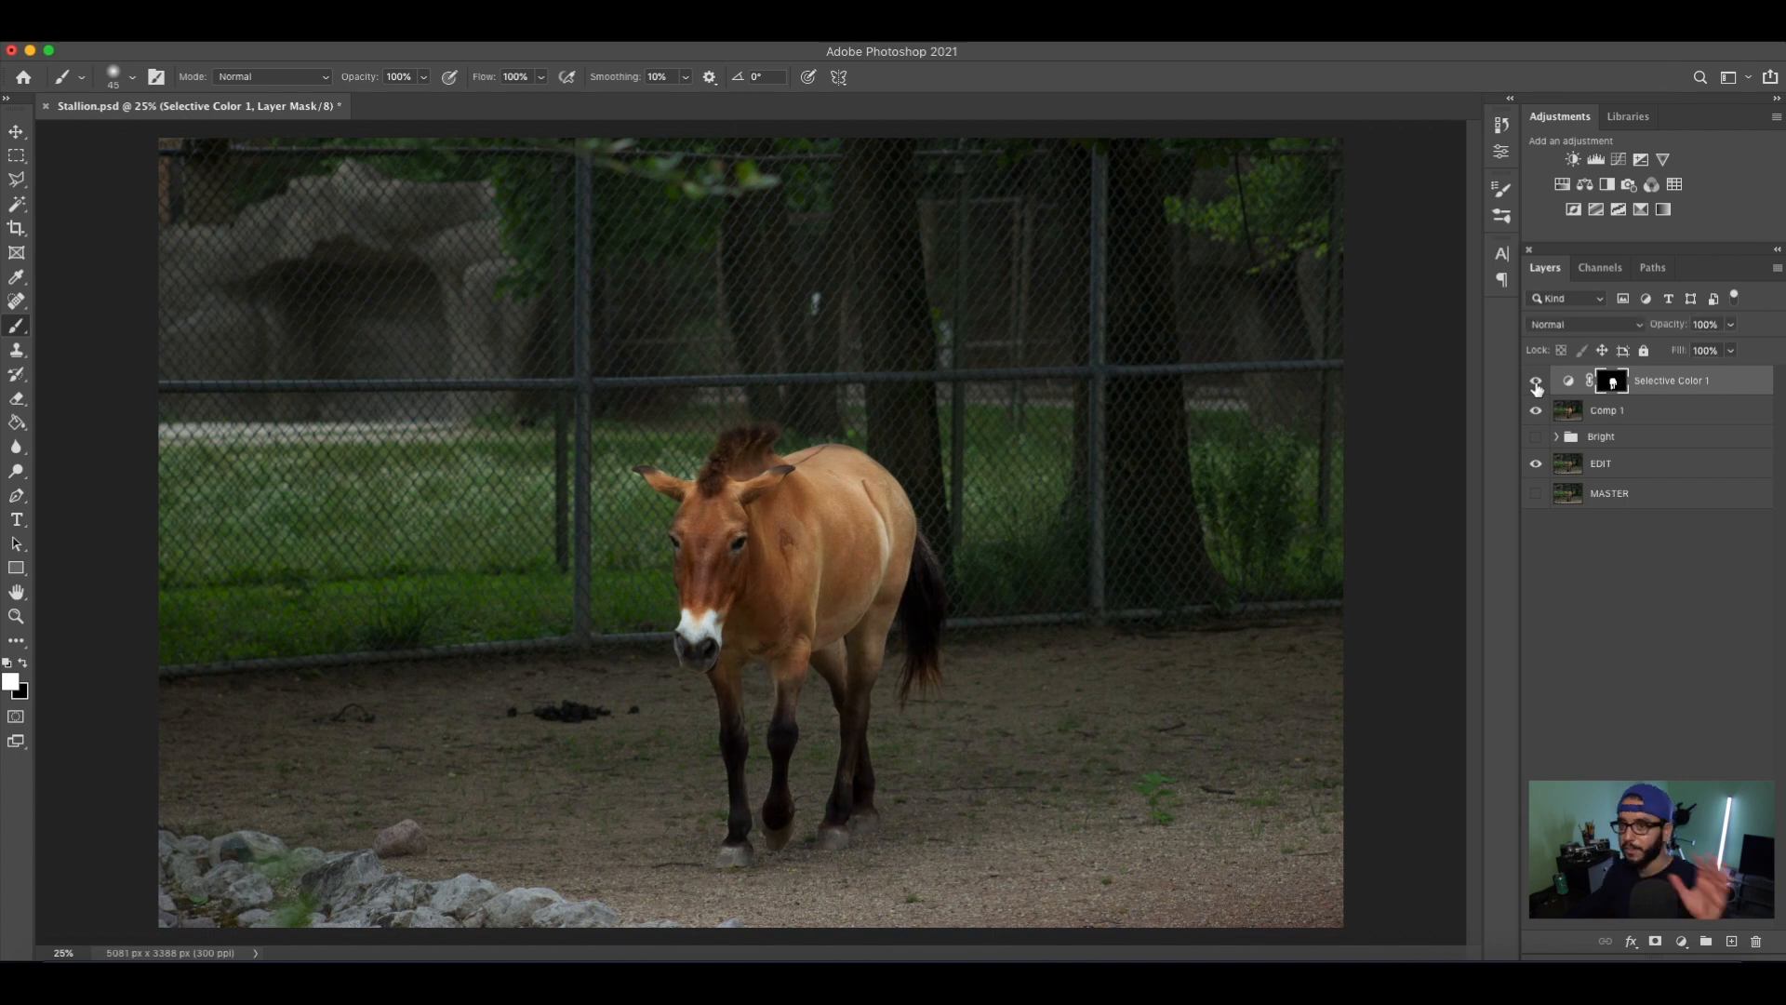
{"action": "left_click", "coordinate": [1536, 381]}
{"action": "left_click", "coordinate": [1536, 381]}
{"action": "left_click", "coordinate": [1536, 381]}
{"action": "left_click", "coordinate": [1535, 382]}
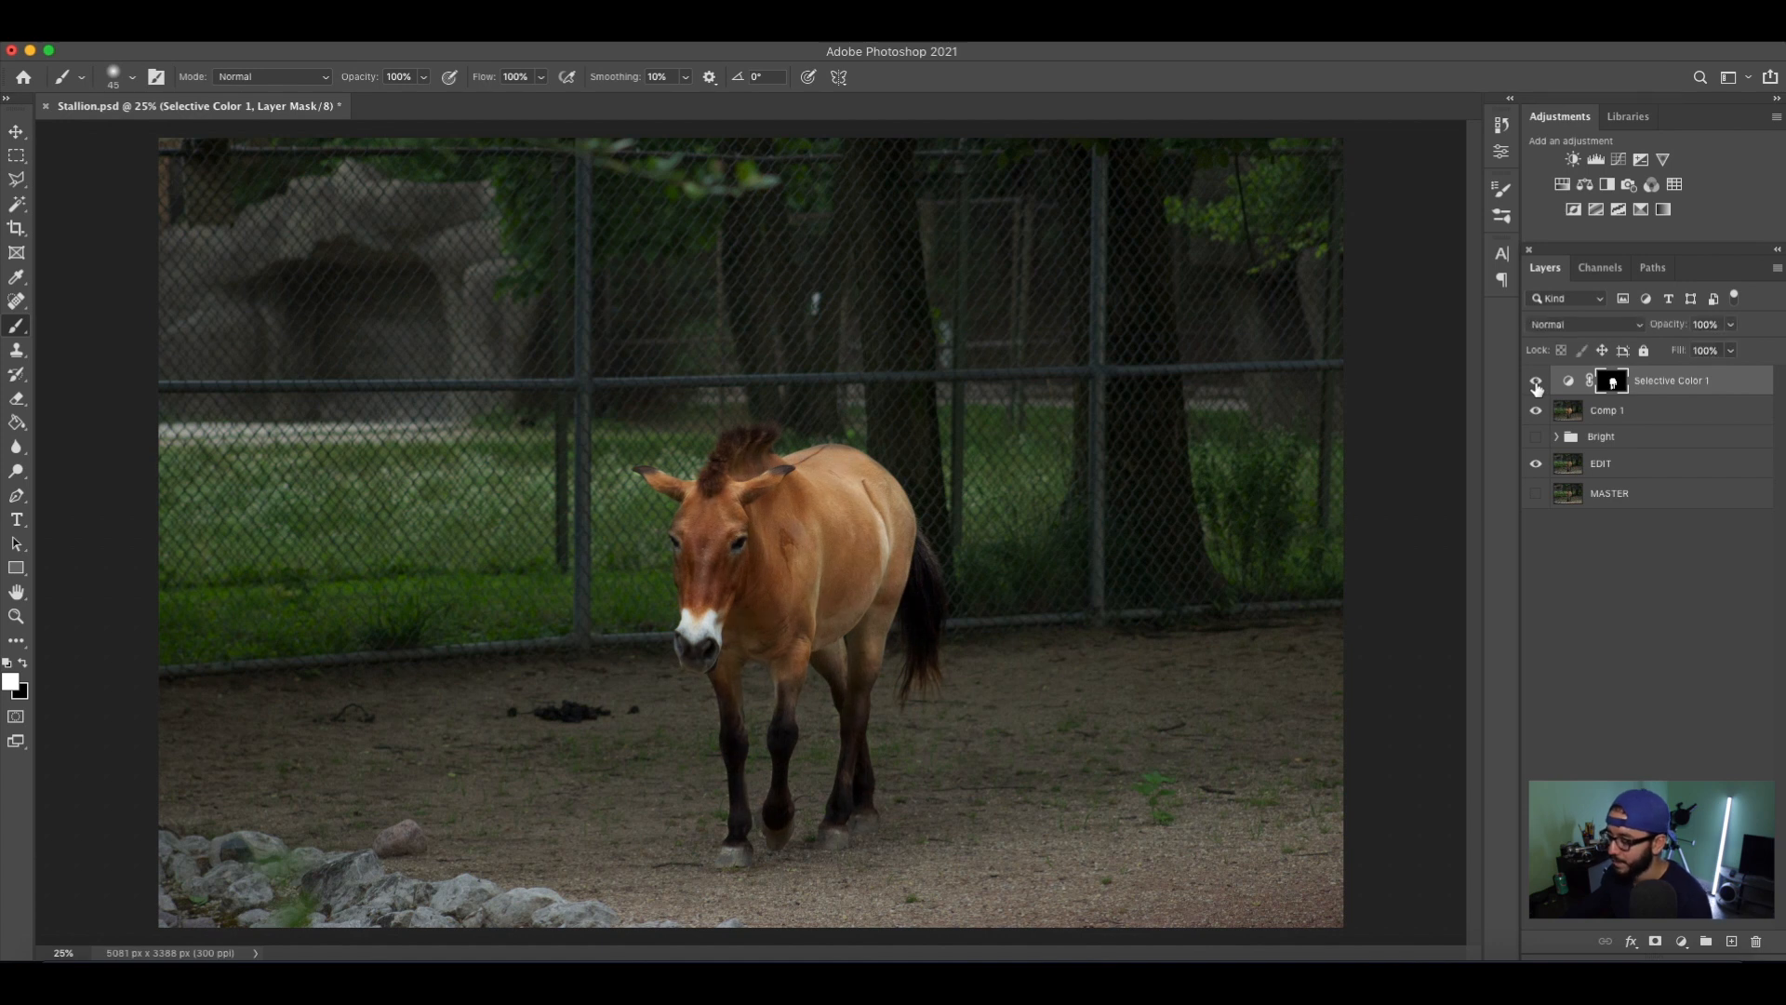
Save Stallion.psd and add a second Selective Color adjustment layer above Selective Color 1.
{"action": "key", "text": "super+s"}
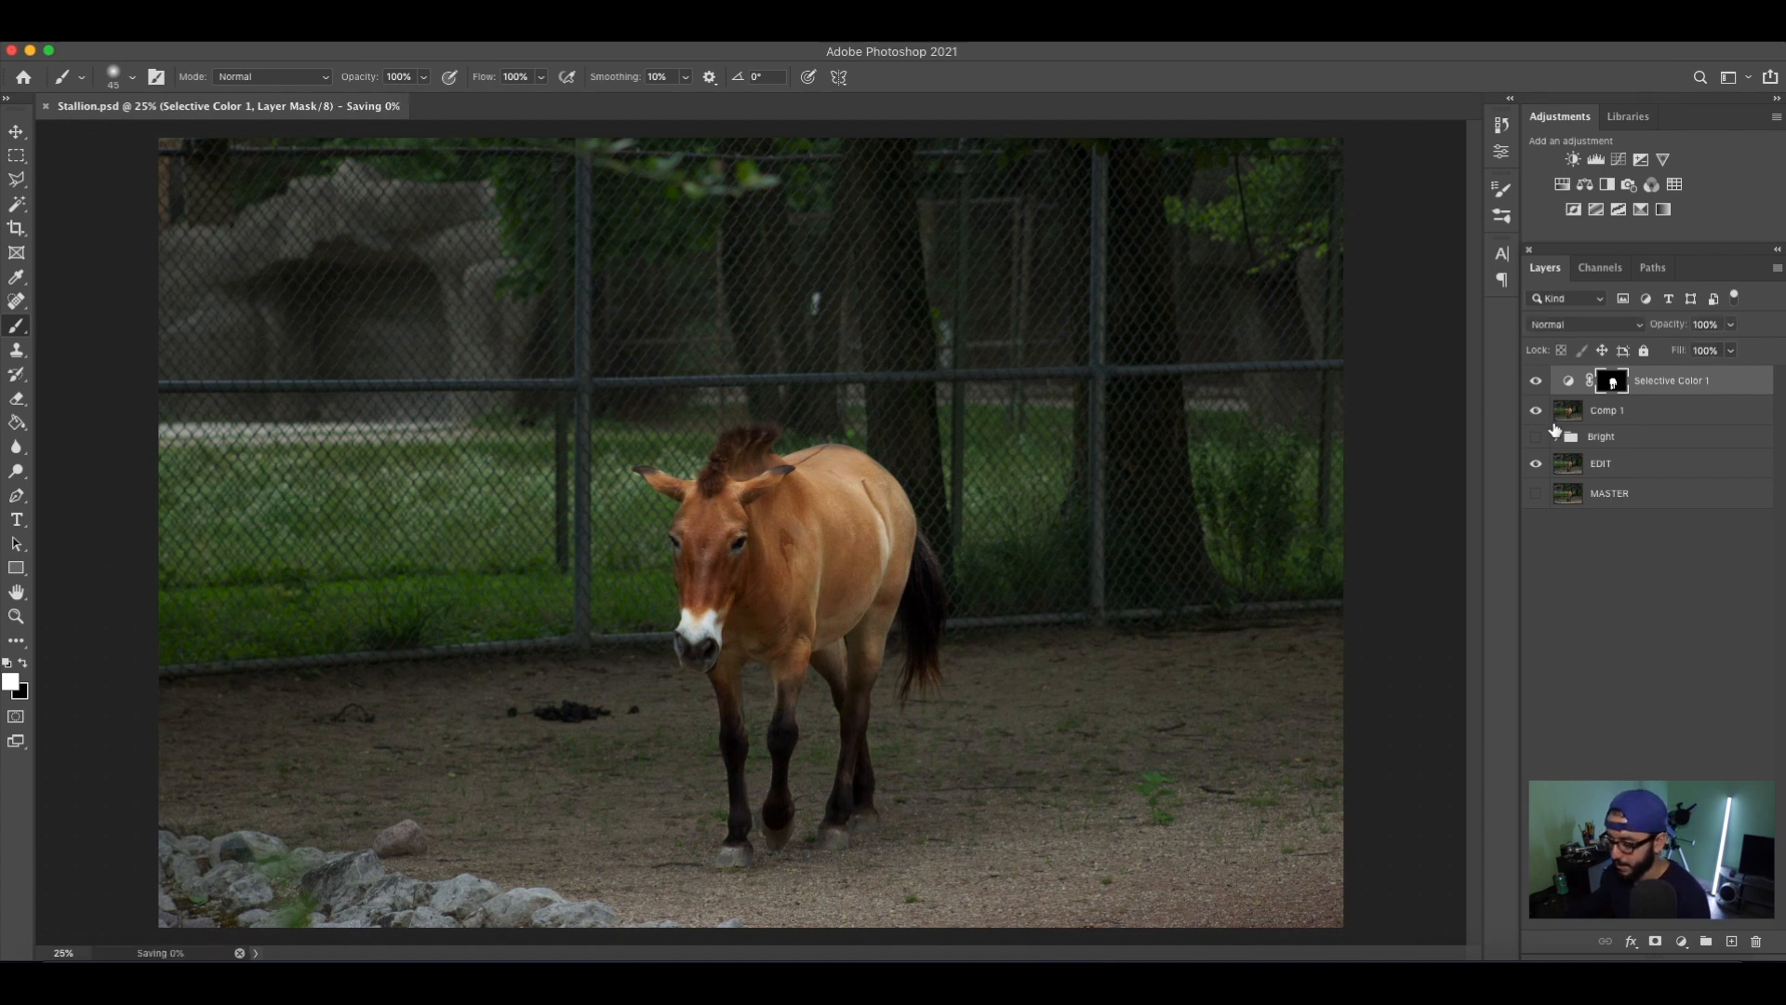
{"action": "key", "text": "F2"}
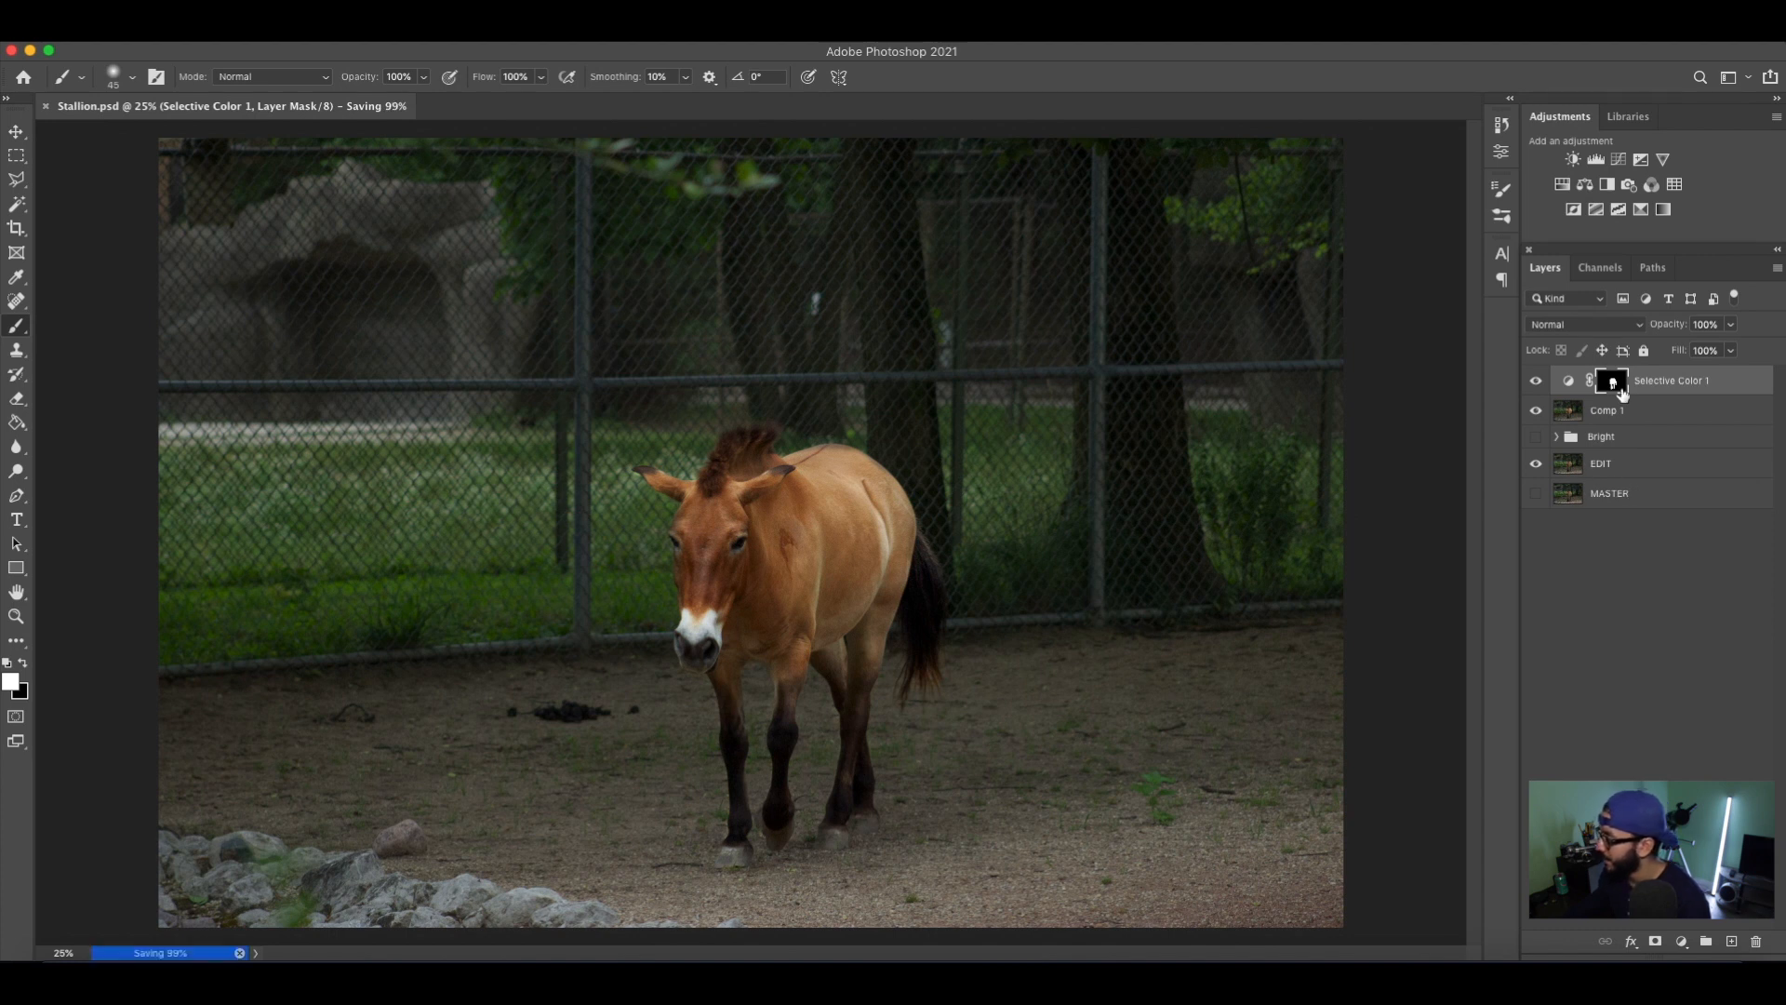
{"action": "left_click", "coordinate": [1643, 214]}
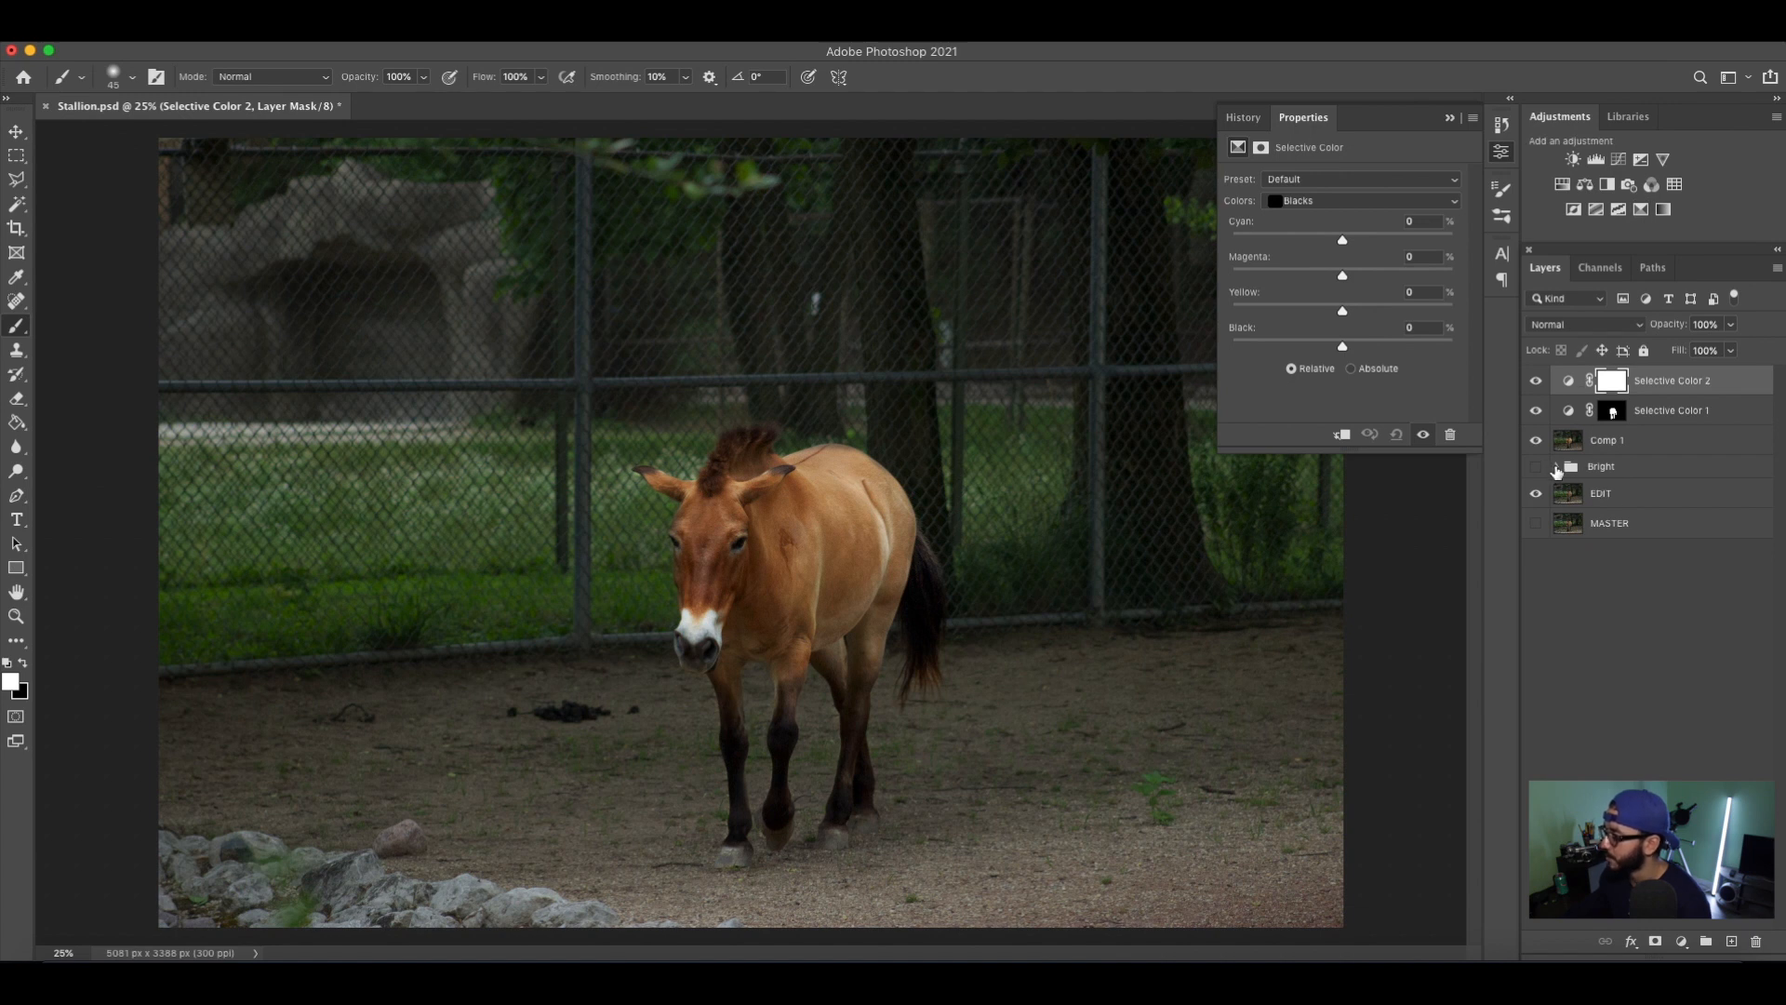
Replace the Selective Color 2 mask with a copy of the Selective Color 1 horse mask and invert it.
{"action": "left_click", "coordinate": [1613, 415]}
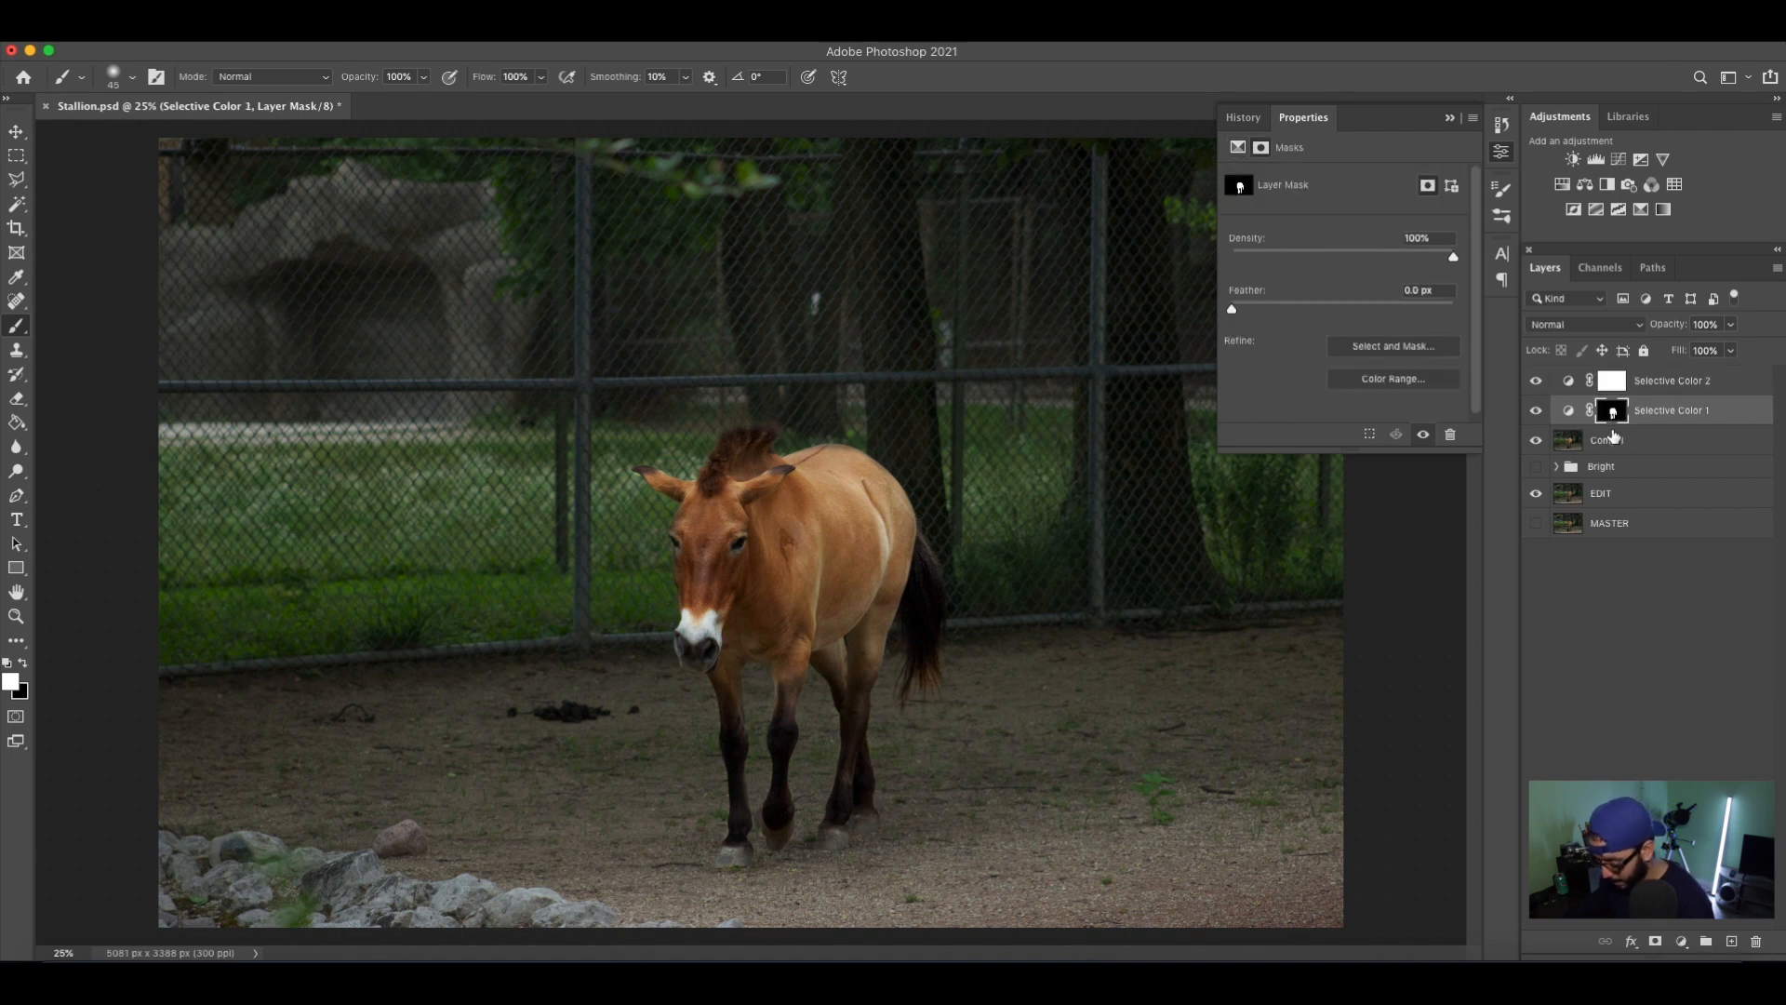
{"action": "left_click_drag", "start_coordinate": [1614, 411], "coordinate": [1614, 393]}
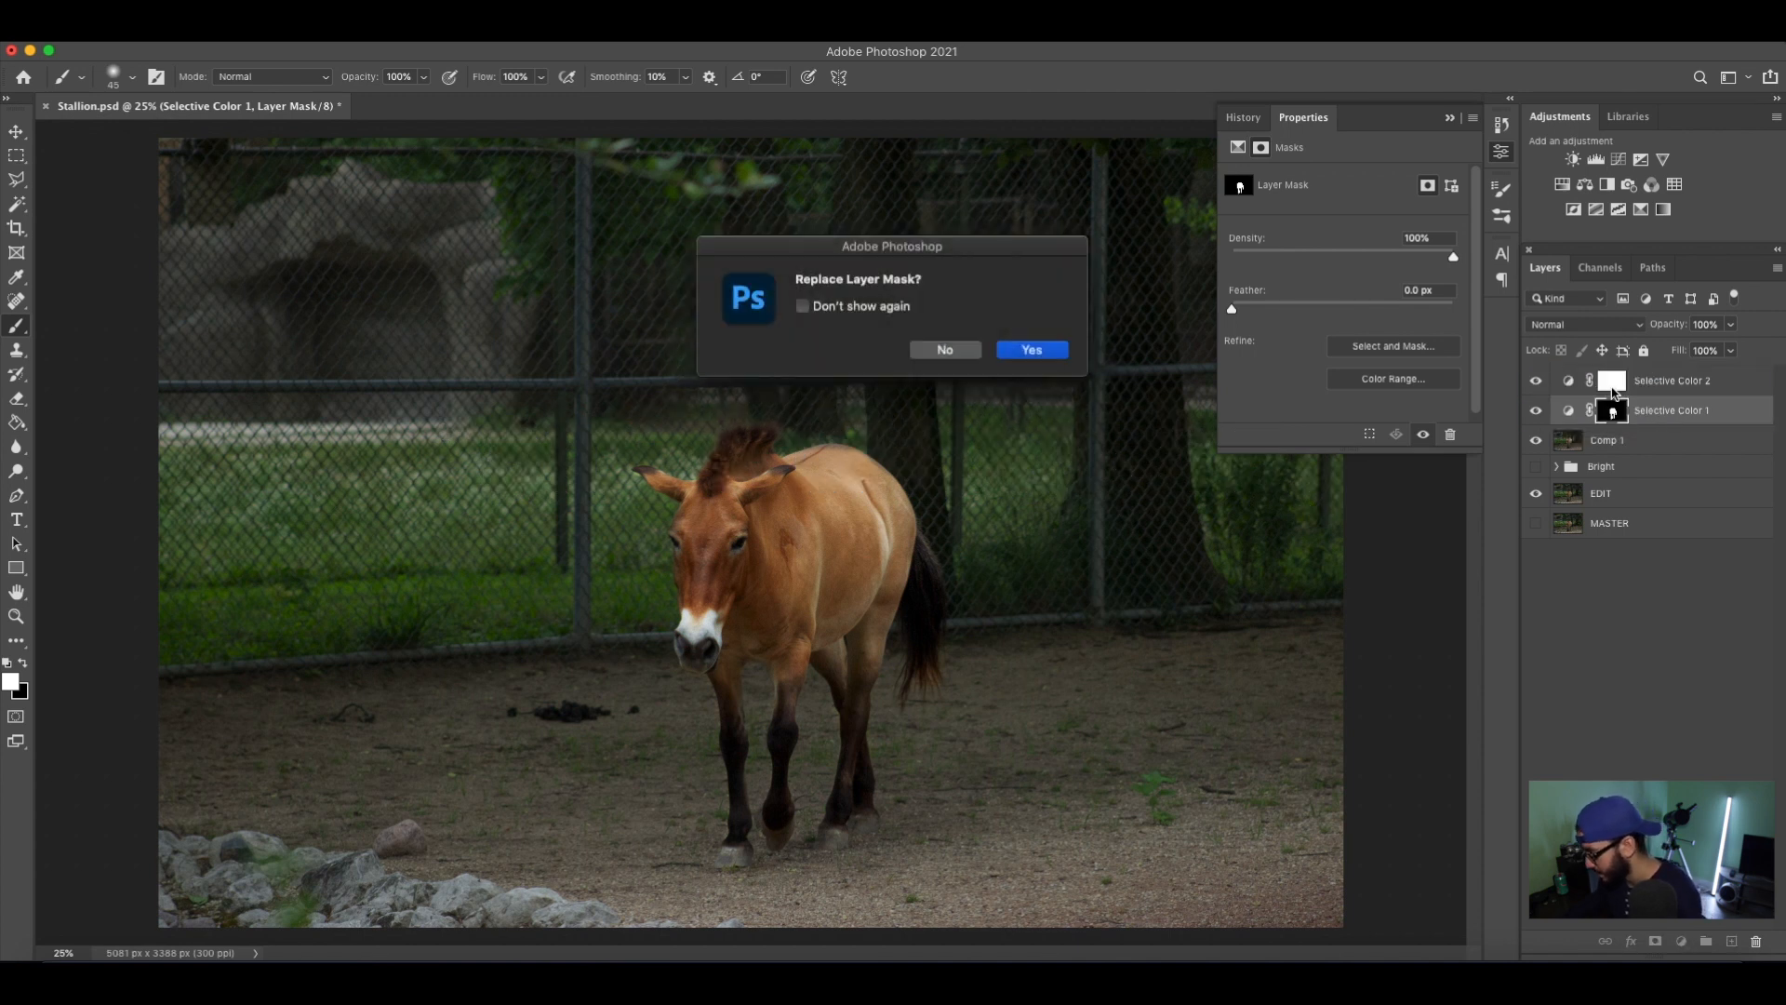
{"action": "key", "text": "Return"}
{"action": "left_click", "coordinate": [1636, 383]}
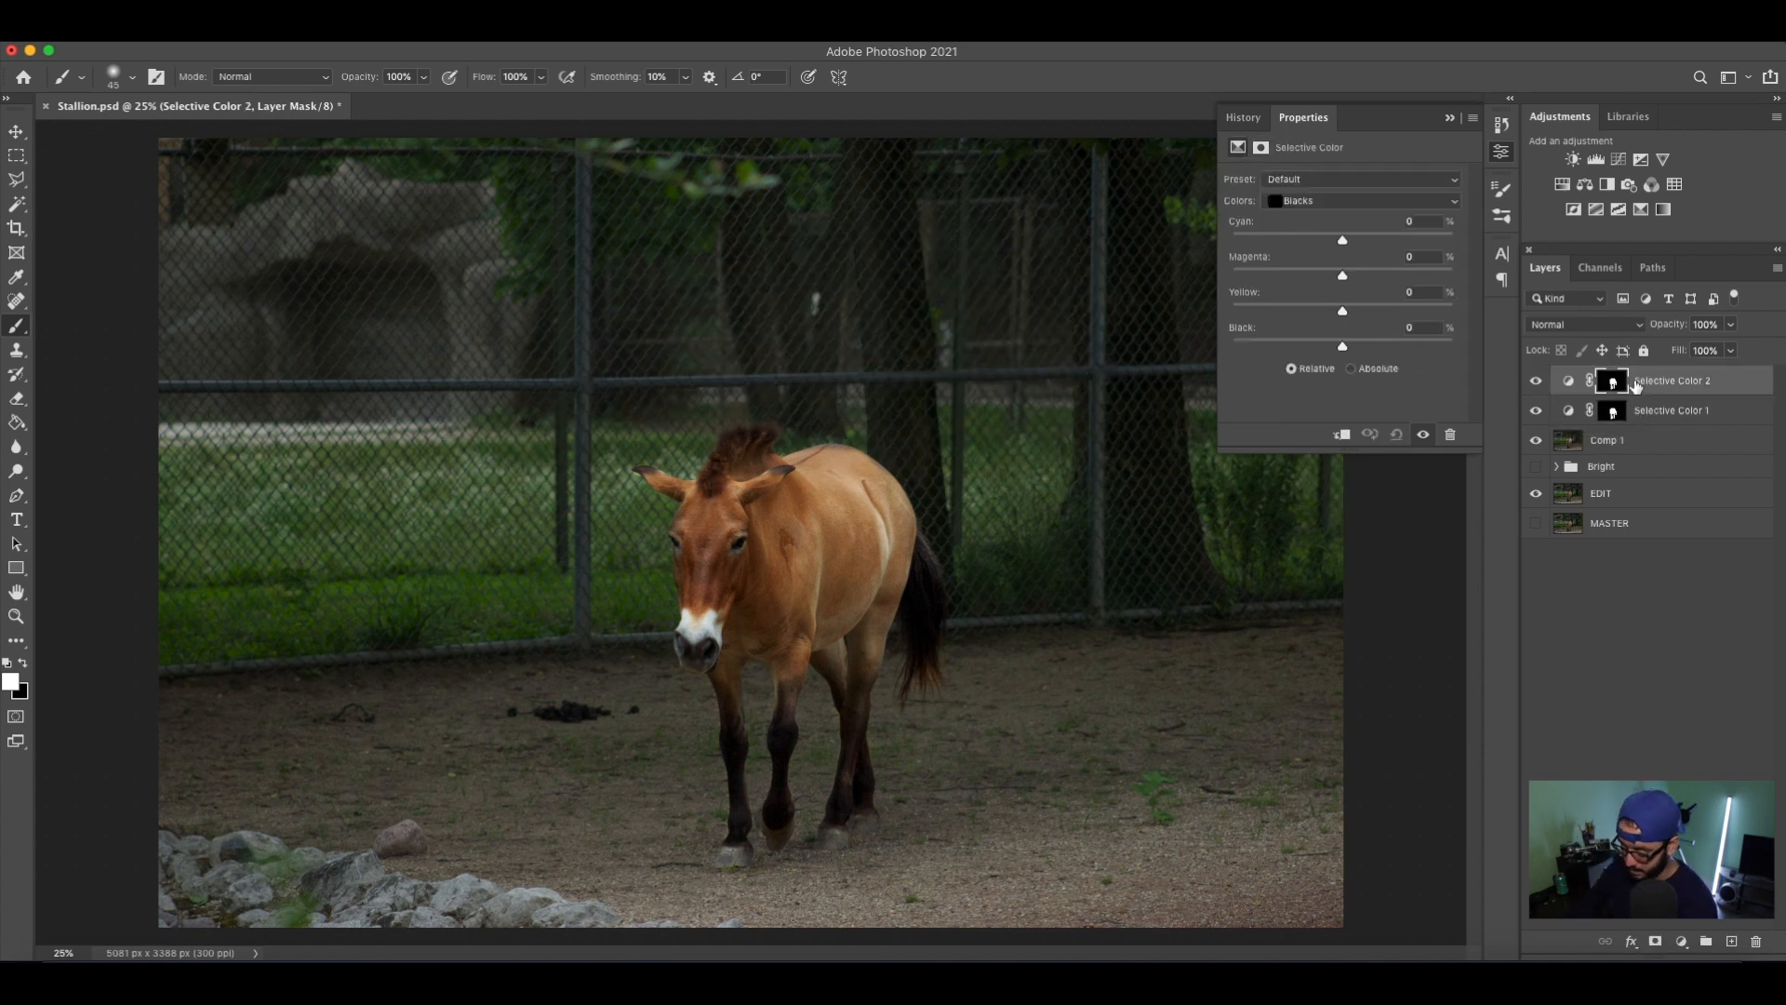
{"action": "key", "text": "super+i"}
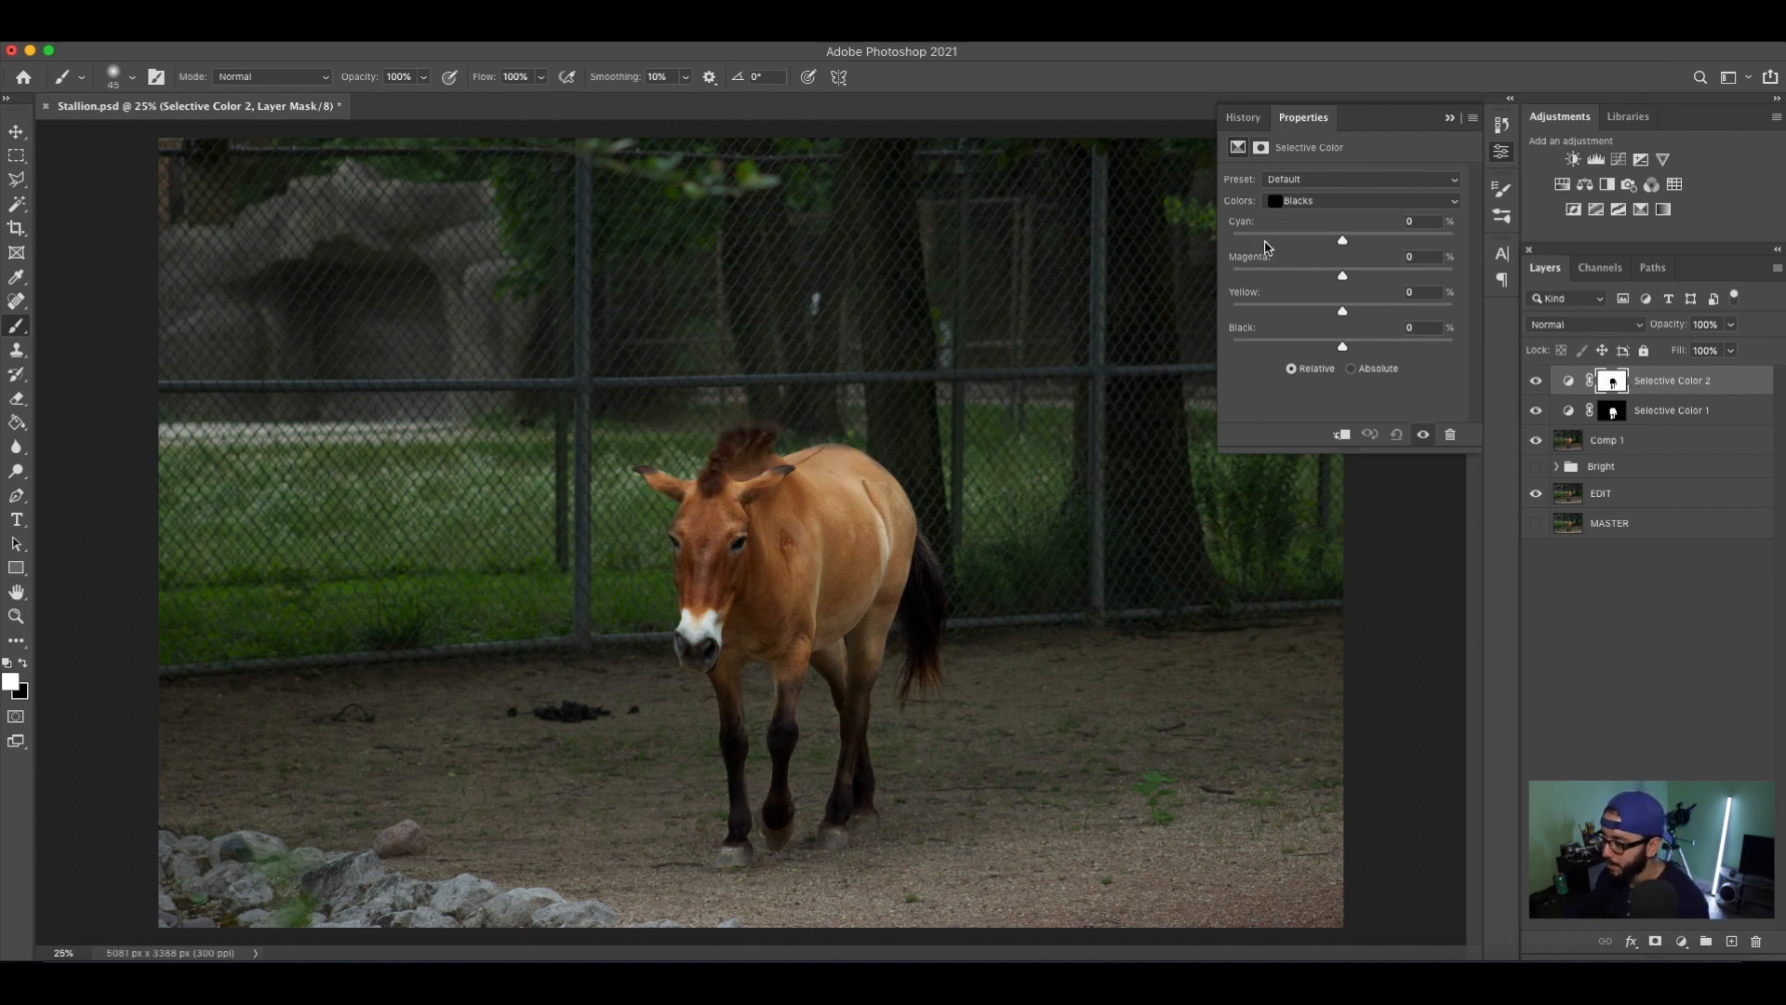
Switch the Selective Color 2 layer to Reds and adjust their color amounts for the background.
{"action": "mouse_move", "coordinate": [1342, 240]}
{"action": "left_mouse_down"}
{"action": "mouse_move", "coordinate": [1232, 240]}
{"action": "mouse_move", "coordinate": [1597, 266]}
{"action": "mouse_move", "coordinate": [1264, 265]}
{"action": "mouse_move", "coordinate": [1195, 288]}
{"action": "mouse_move", "coordinate": [1488, 284]}
{"action": "mouse_move", "coordinate": [1129, 279]}
{"action": "mouse_move", "coordinate": [1468, 291]}
{"action": "mouse_move", "coordinate": [1463, 268]}
{"action": "mouse_move", "coordinate": [1184, 288]}
{"action": "mouse_move", "coordinate": [1434, 277]}
{"action": "mouse_move", "coordinate": [1342, 270]}
{"action": "left_mouse_up"}
{"action": "left_click", "coordinate": [1377, 200]}
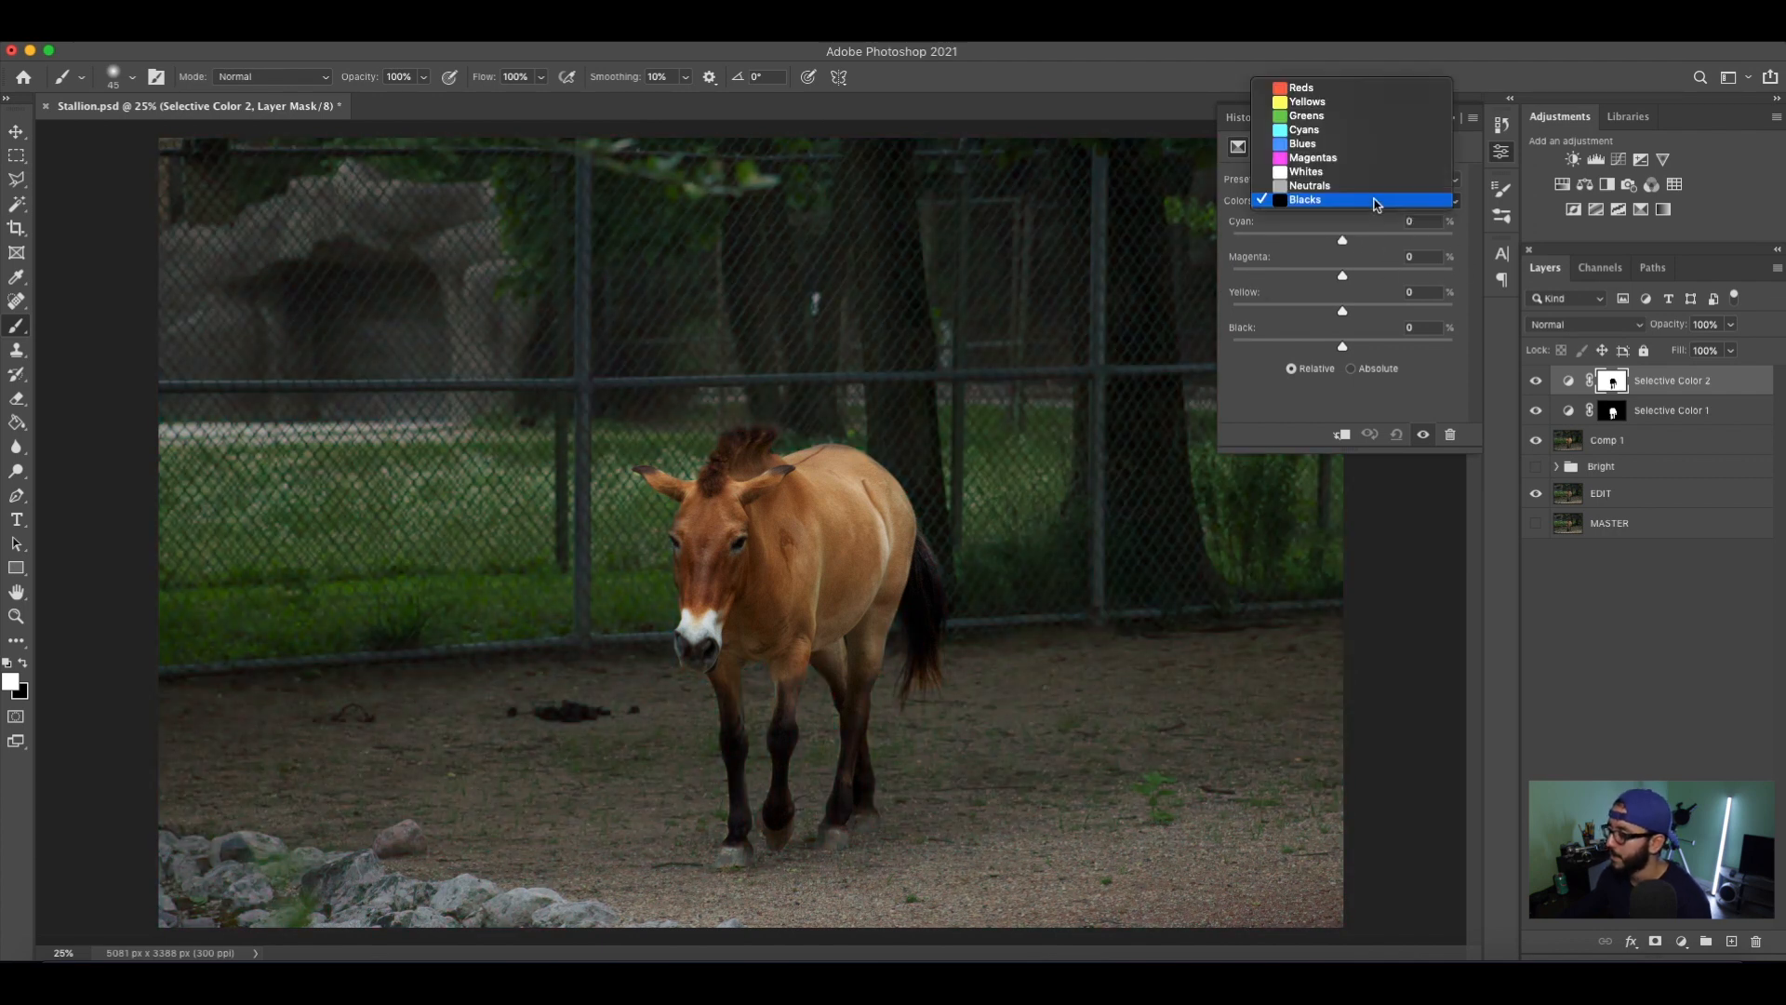
{"action": "left_click", "coordinate": [1293, 88]}
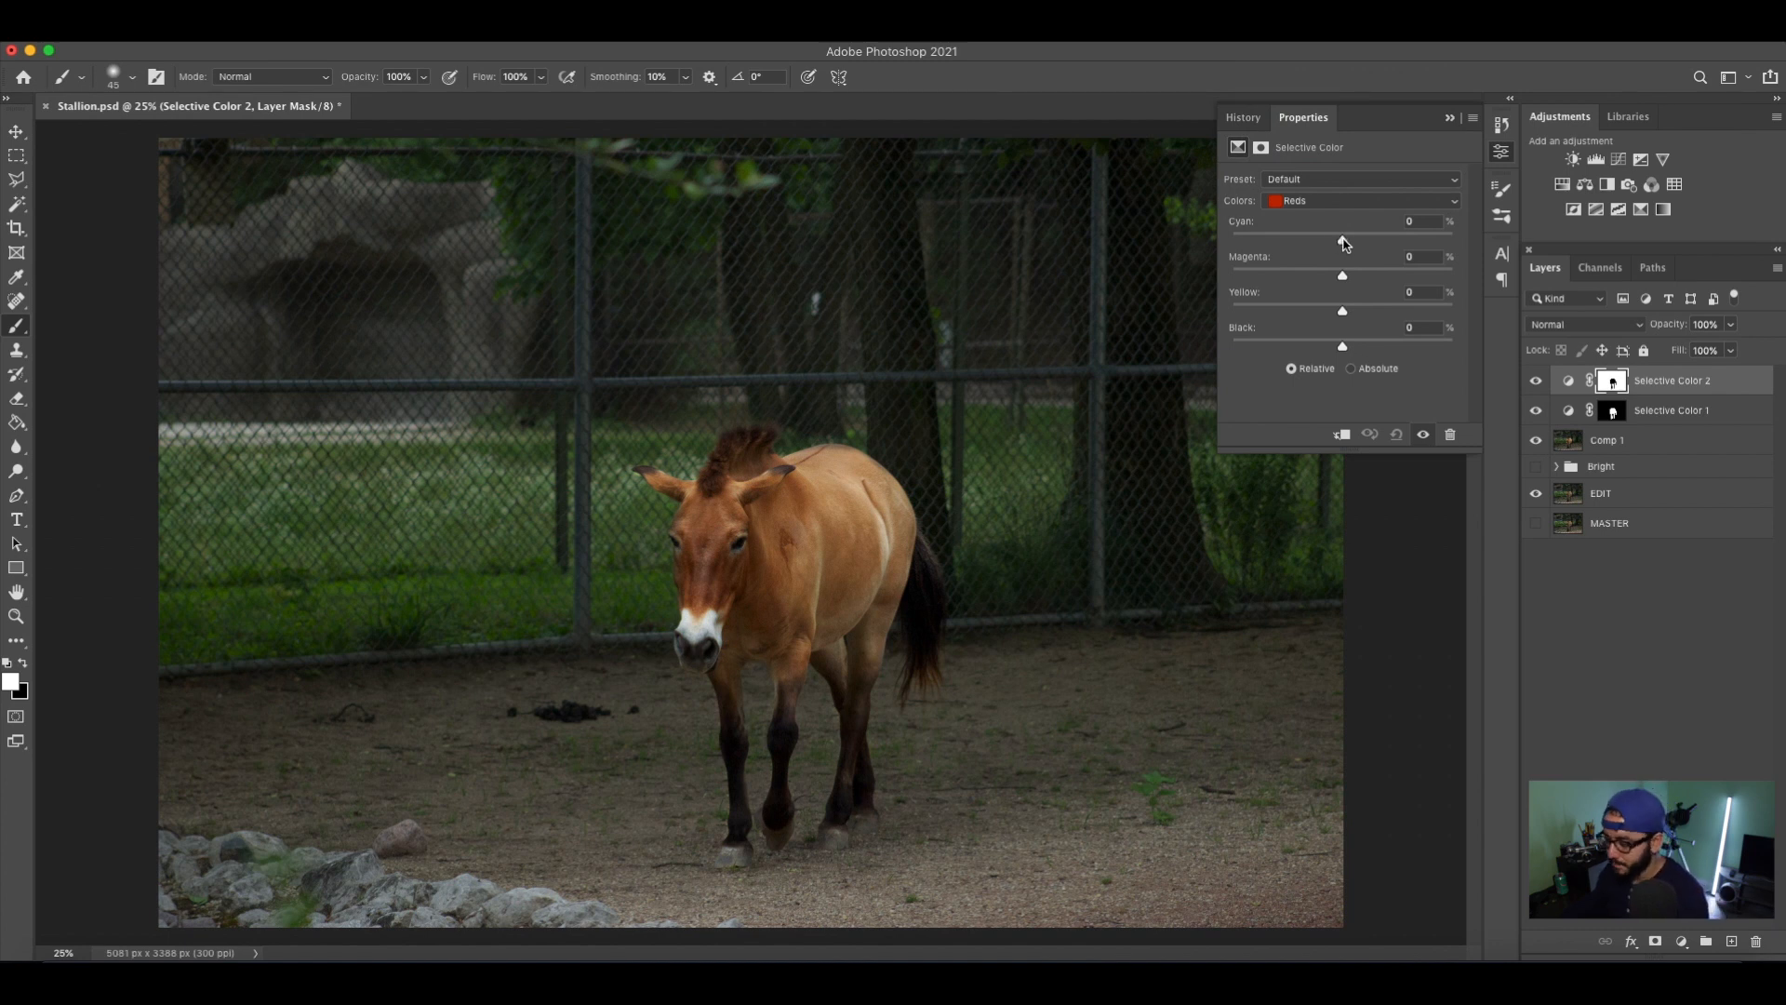
{"action": "key", "text": "F2"}
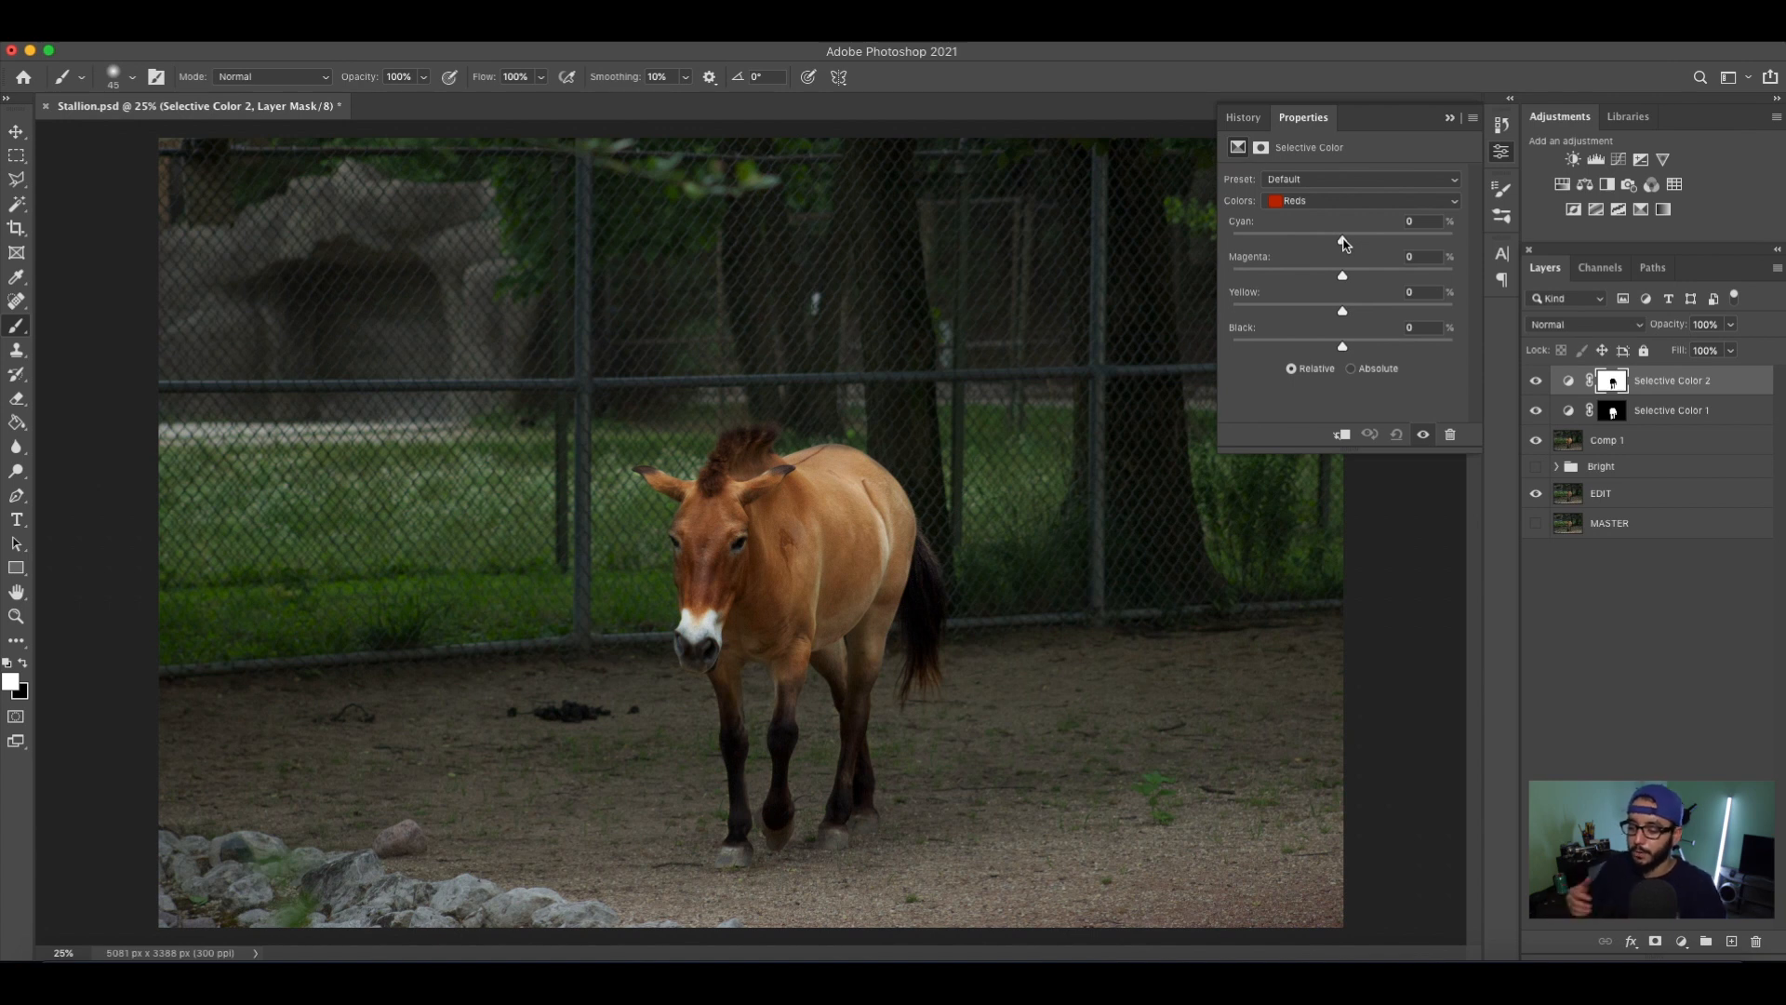
{"action": "left_click_drag", "start_coordinate": [1344, 244], "coordinate": [1361, 303]}
In Selective Color 2's Yellows, set cyan to +10% and magenta to +28%, and raise the yellow amount.
{"action": "left_click", "coordinate": [1356, 200]}
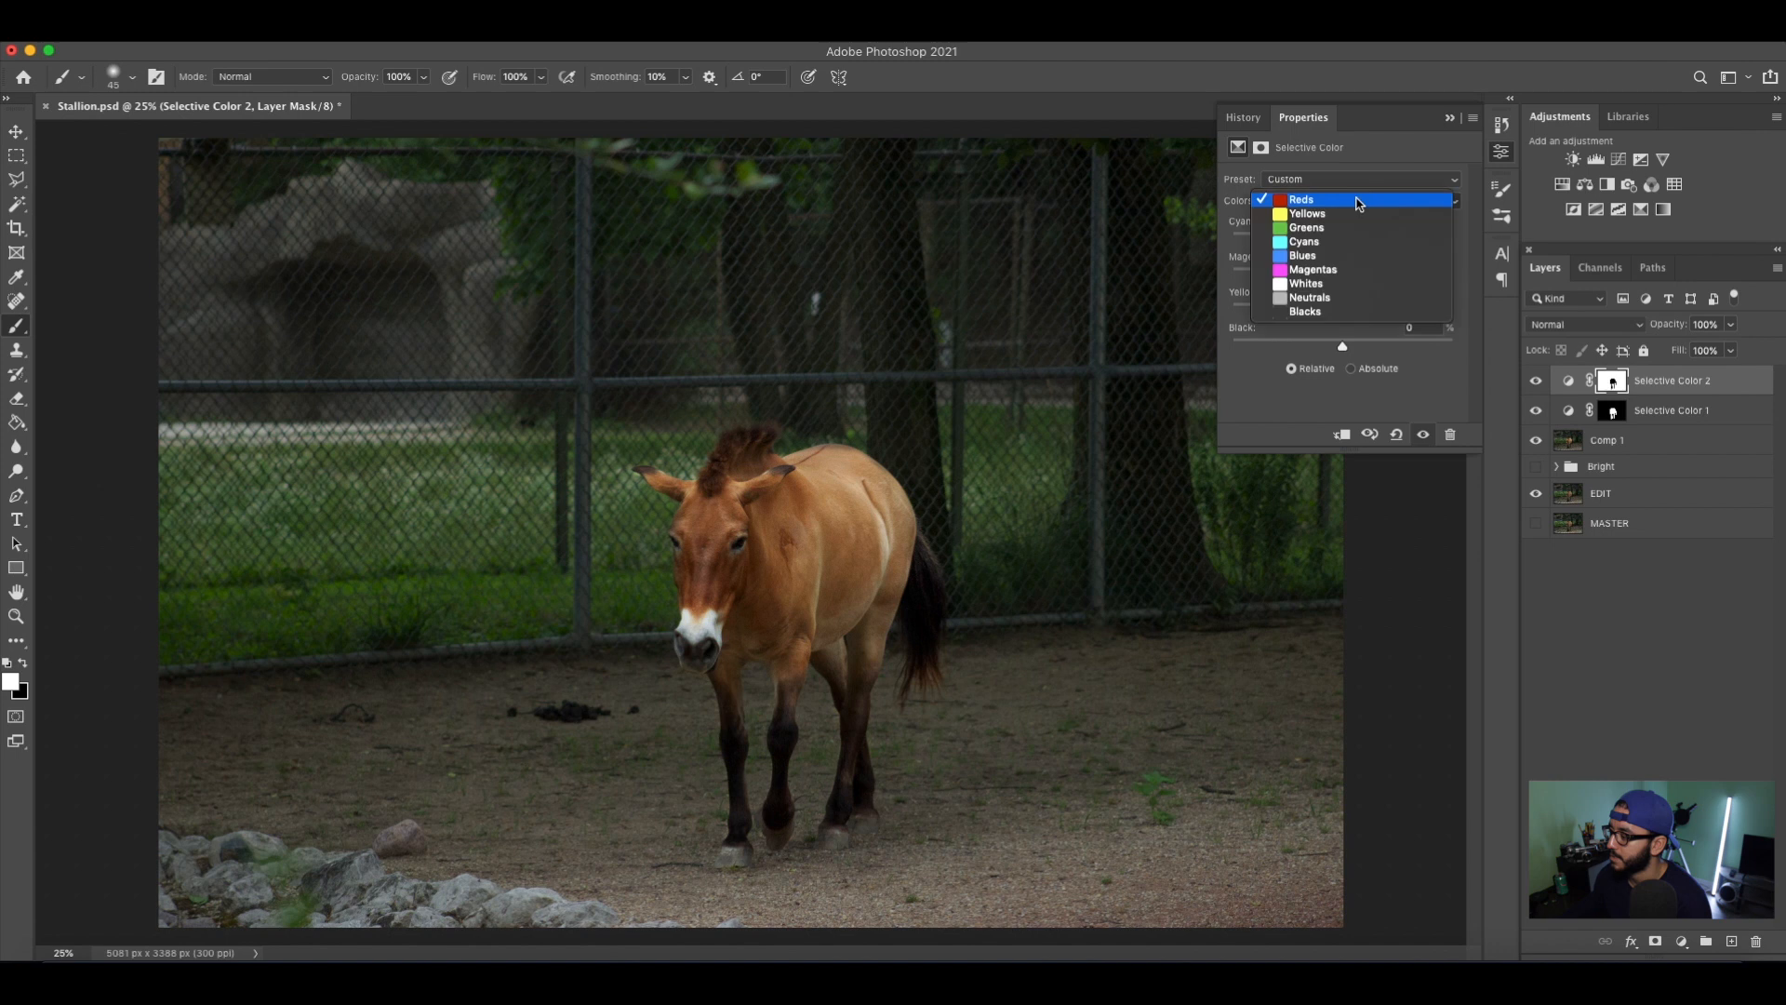
{"action": "left_click", "coordinate": [1356, 221]}
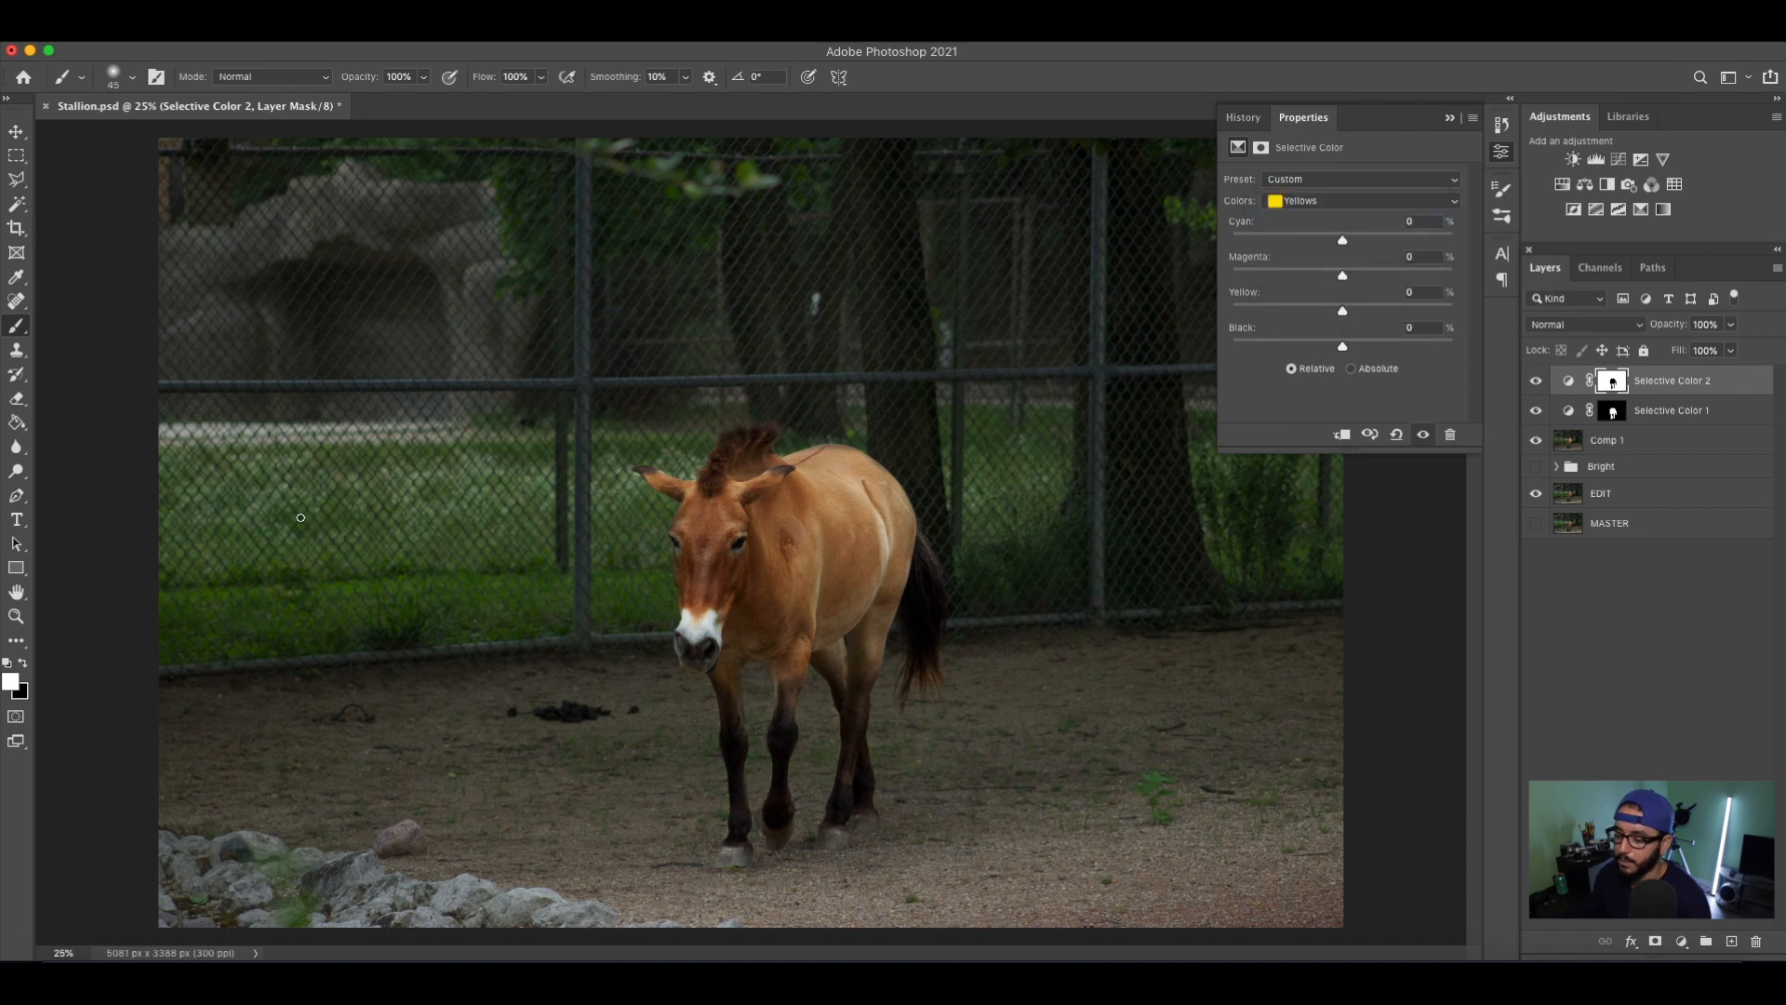
{"action": "left_click_drag", "start_coordinate": [1342, 240], "coordinate": [1379, 283]}
{"action": "key", "text": "super+z"}
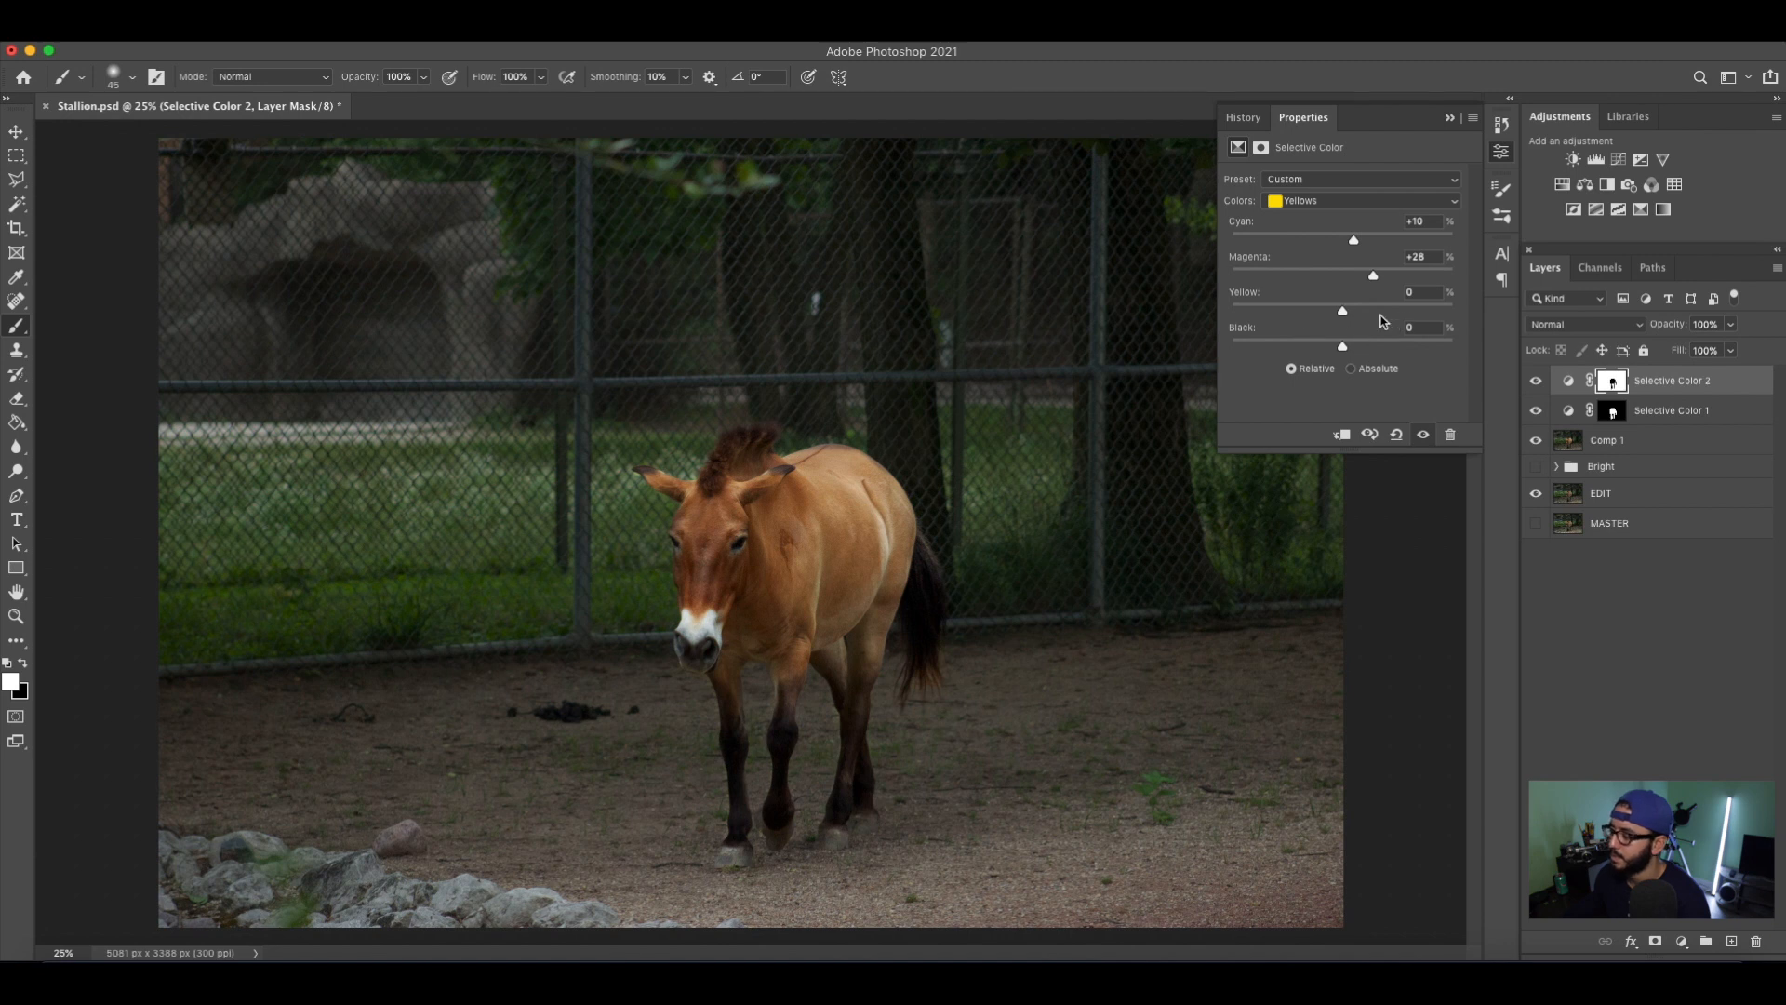
{"action": "left_click_drag", "start_coordinate": [1344, 312], "coordinate": [1387, 353]}
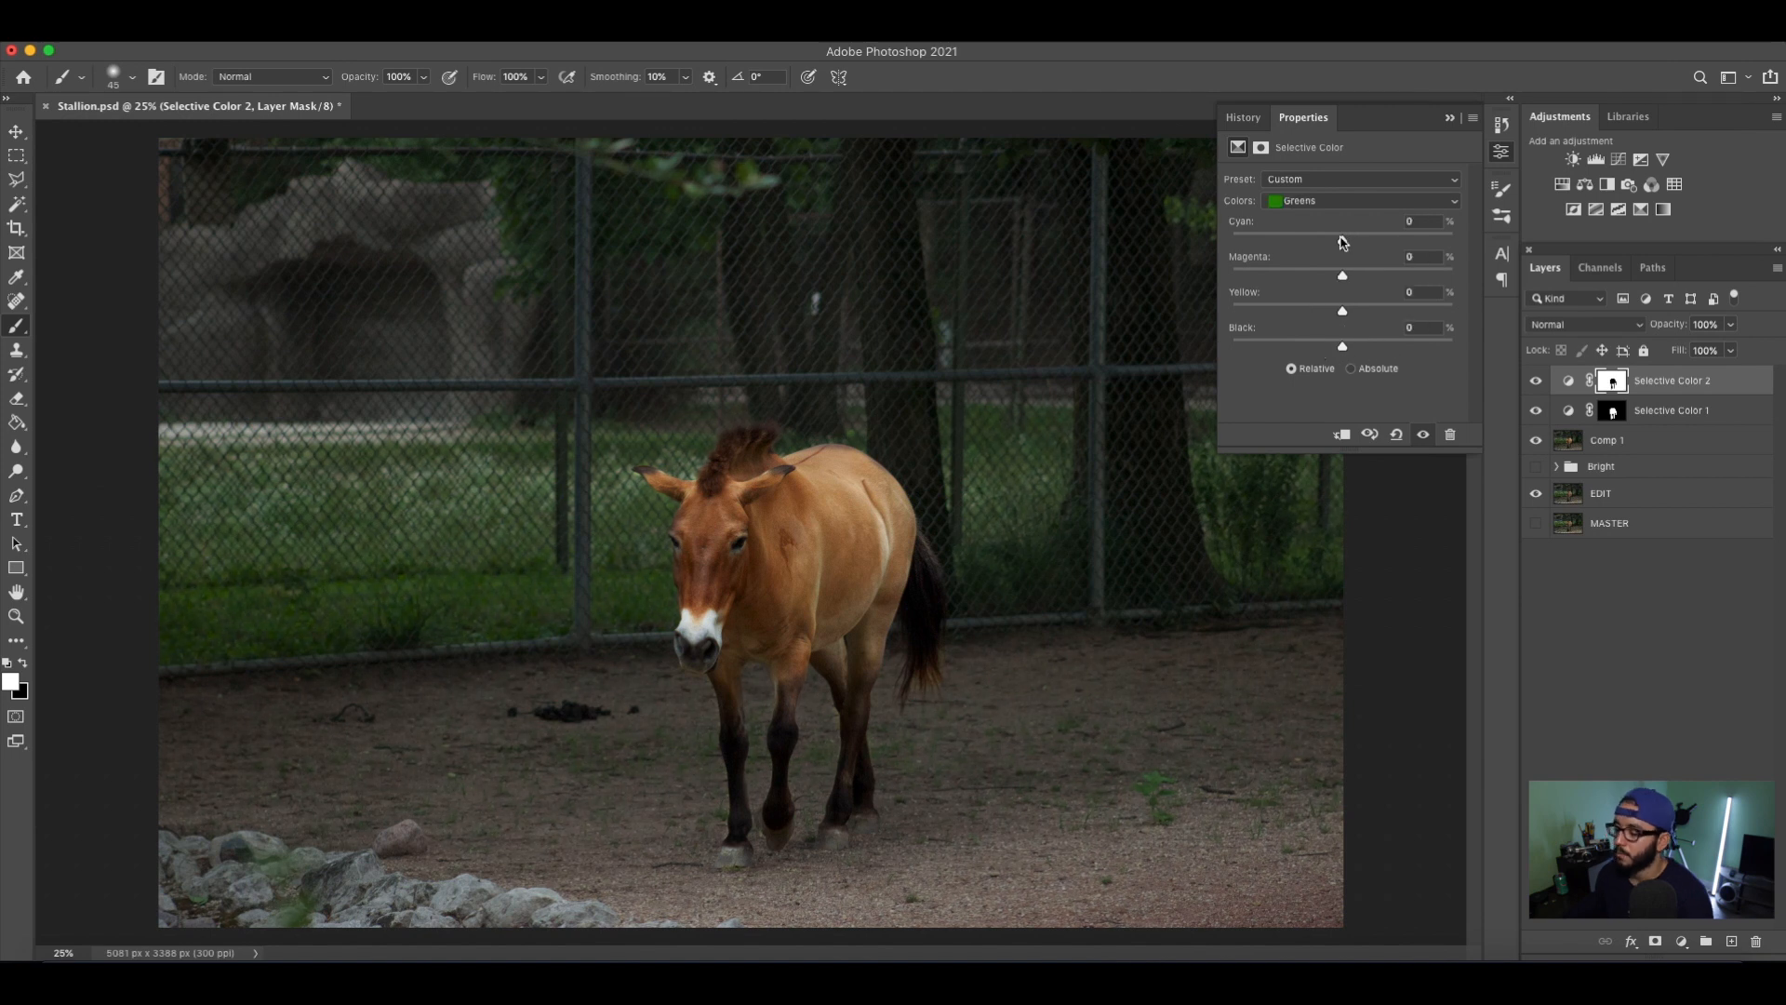
Adjust further cyan and magenta amounts in Selective Color 2 and set the Blues' magenta to -80%.
{"action": "left_click_drag", "start_coordinate": [1343, 244], "coordinate": [1298, 284]}
{"action": "left_click_drag", "start_coordinate": [1238, 279], "coordinate": [1287, 312]}
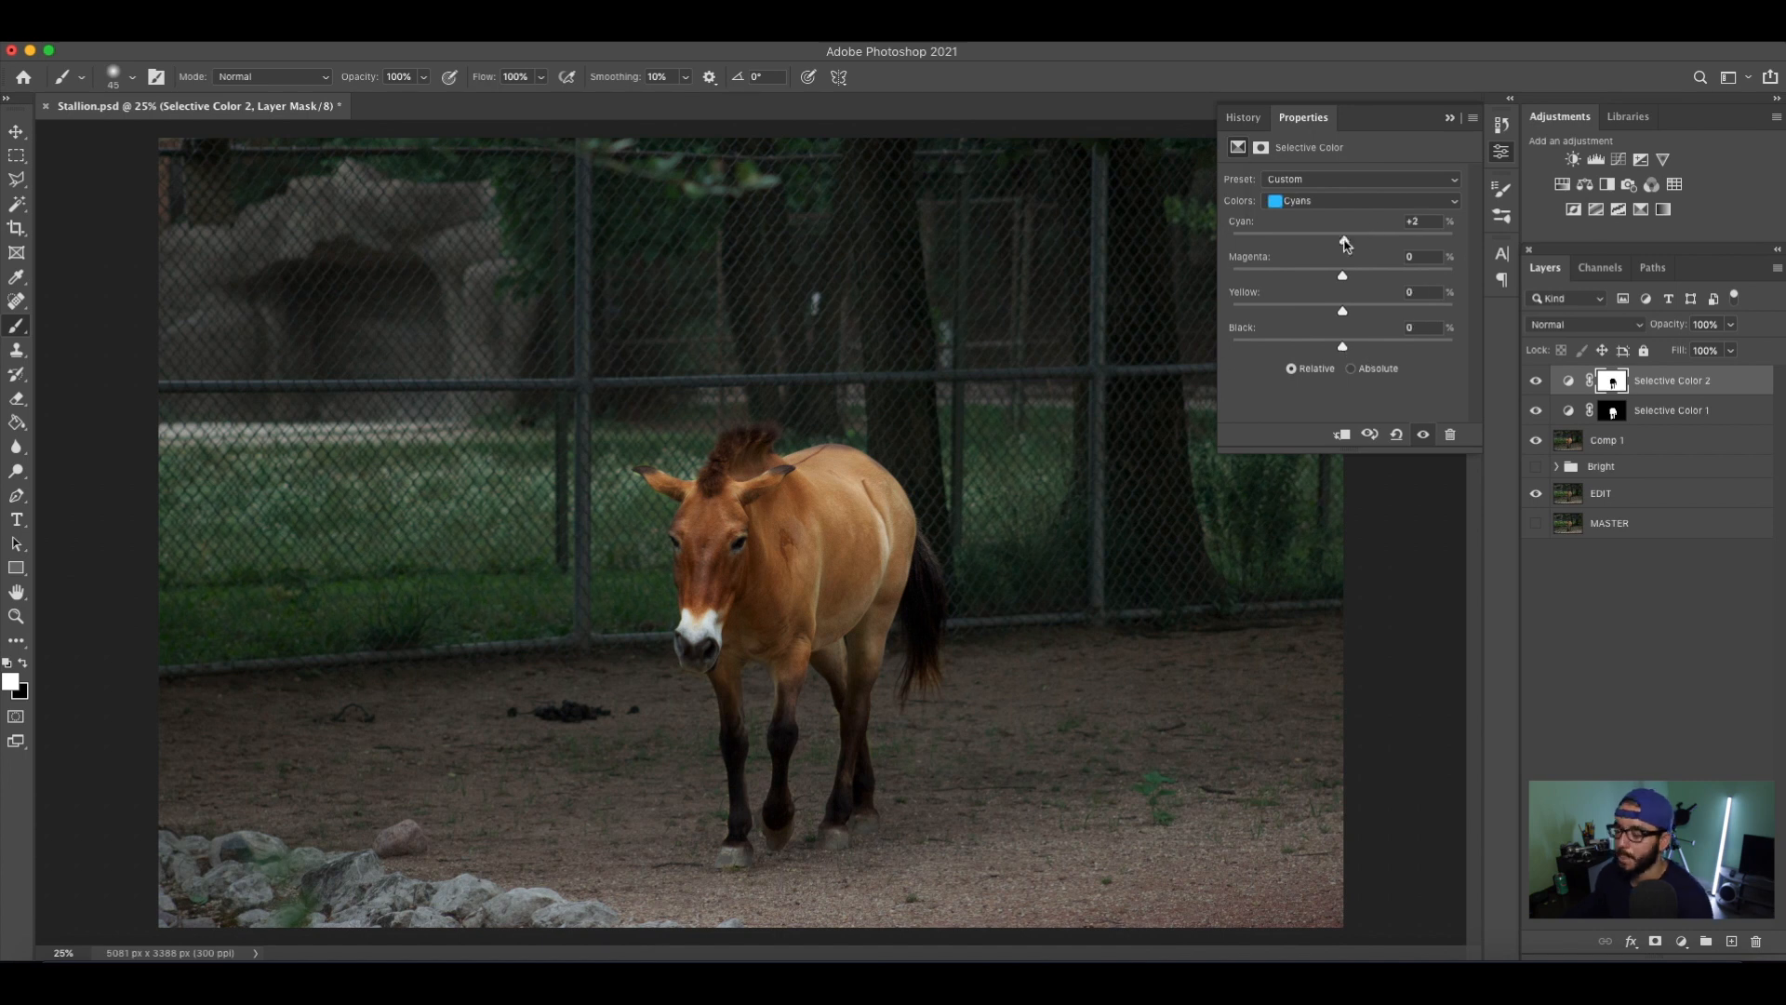
{"action": "left_click", "coordinate": [1361, 200]}
{"action": "left_click", "coordinate": [1301, 250]}
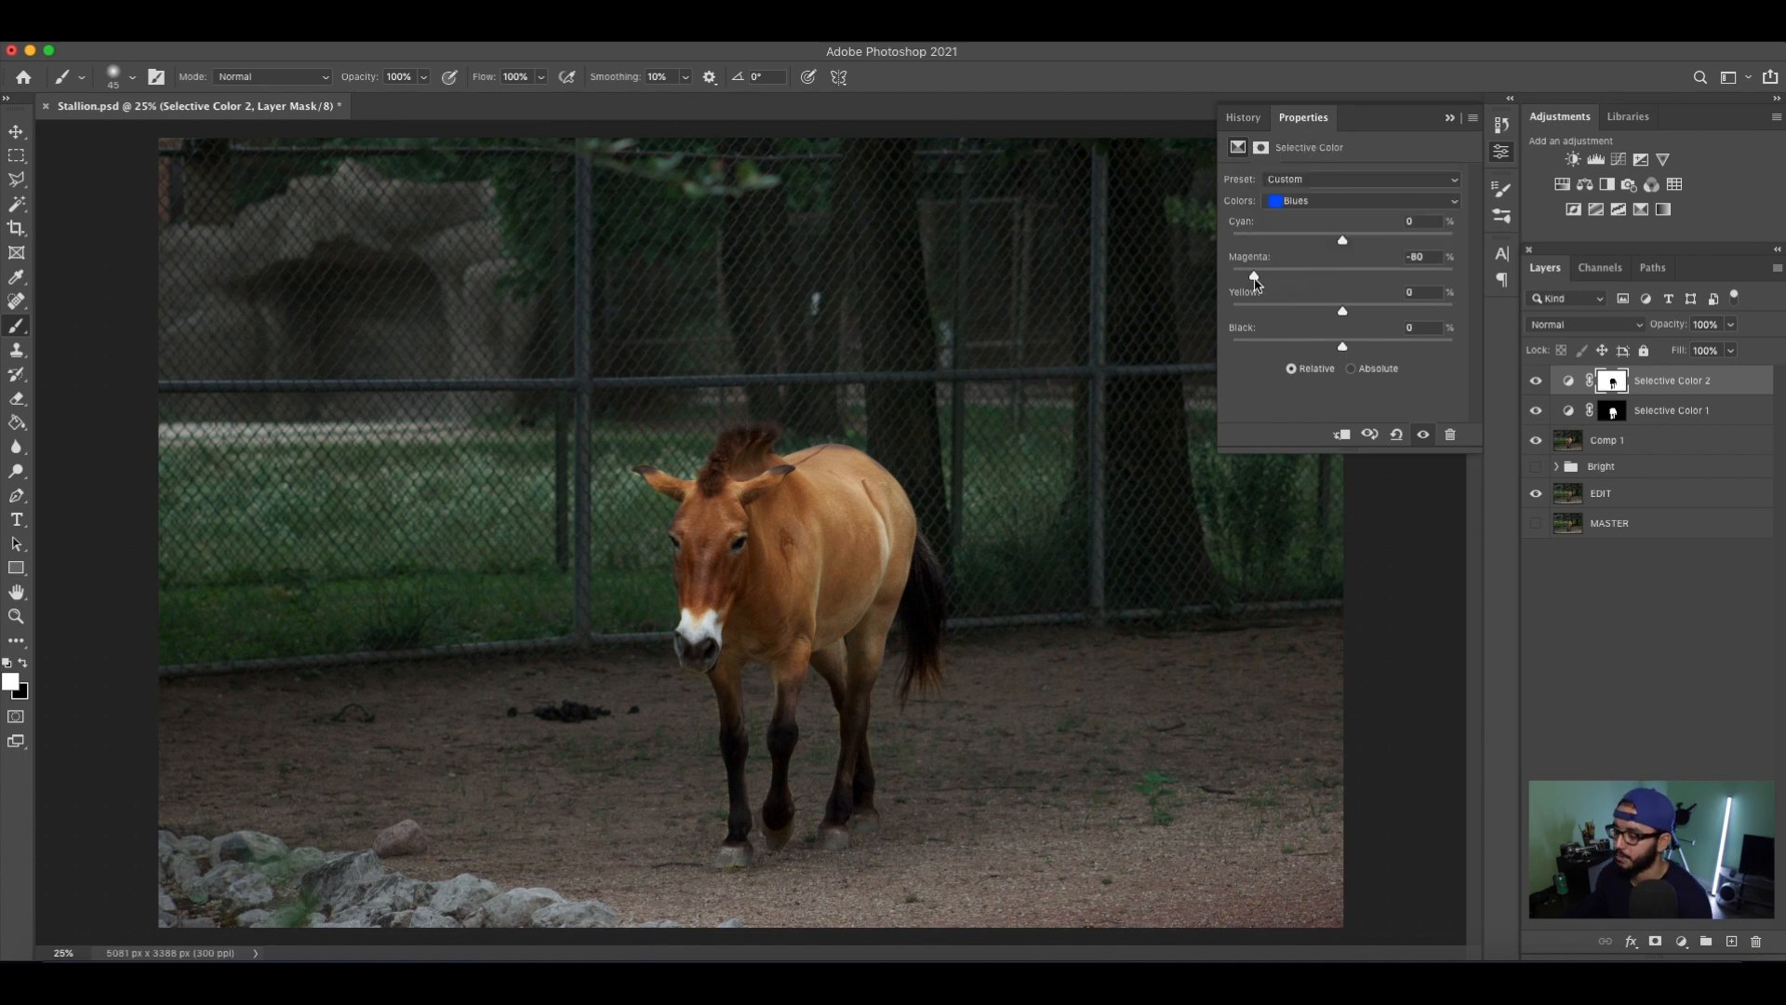
Set Selective Color 2's Neutrals to cyan +3% and yellow -11%, and raise their black amount slightly.
{"action": "left_click", "coordinate": [1361, 200]}
{"action": "left_click", "coordinate": [1302, 216]}
{"action": "mouse_move", "coordinate": [1343, 239]}
{"action": "left_mouse_down"}
{"action": "mouse_move", "coordinate": [1432, 240]}
{"action": "mouse_move", "coordinate": [1346, 243]}
{"action": "left_mouse_up"}
{"action": "left_click_drag", "start_coordinate": [1342, 312], "coordinate": [1328, 321]}
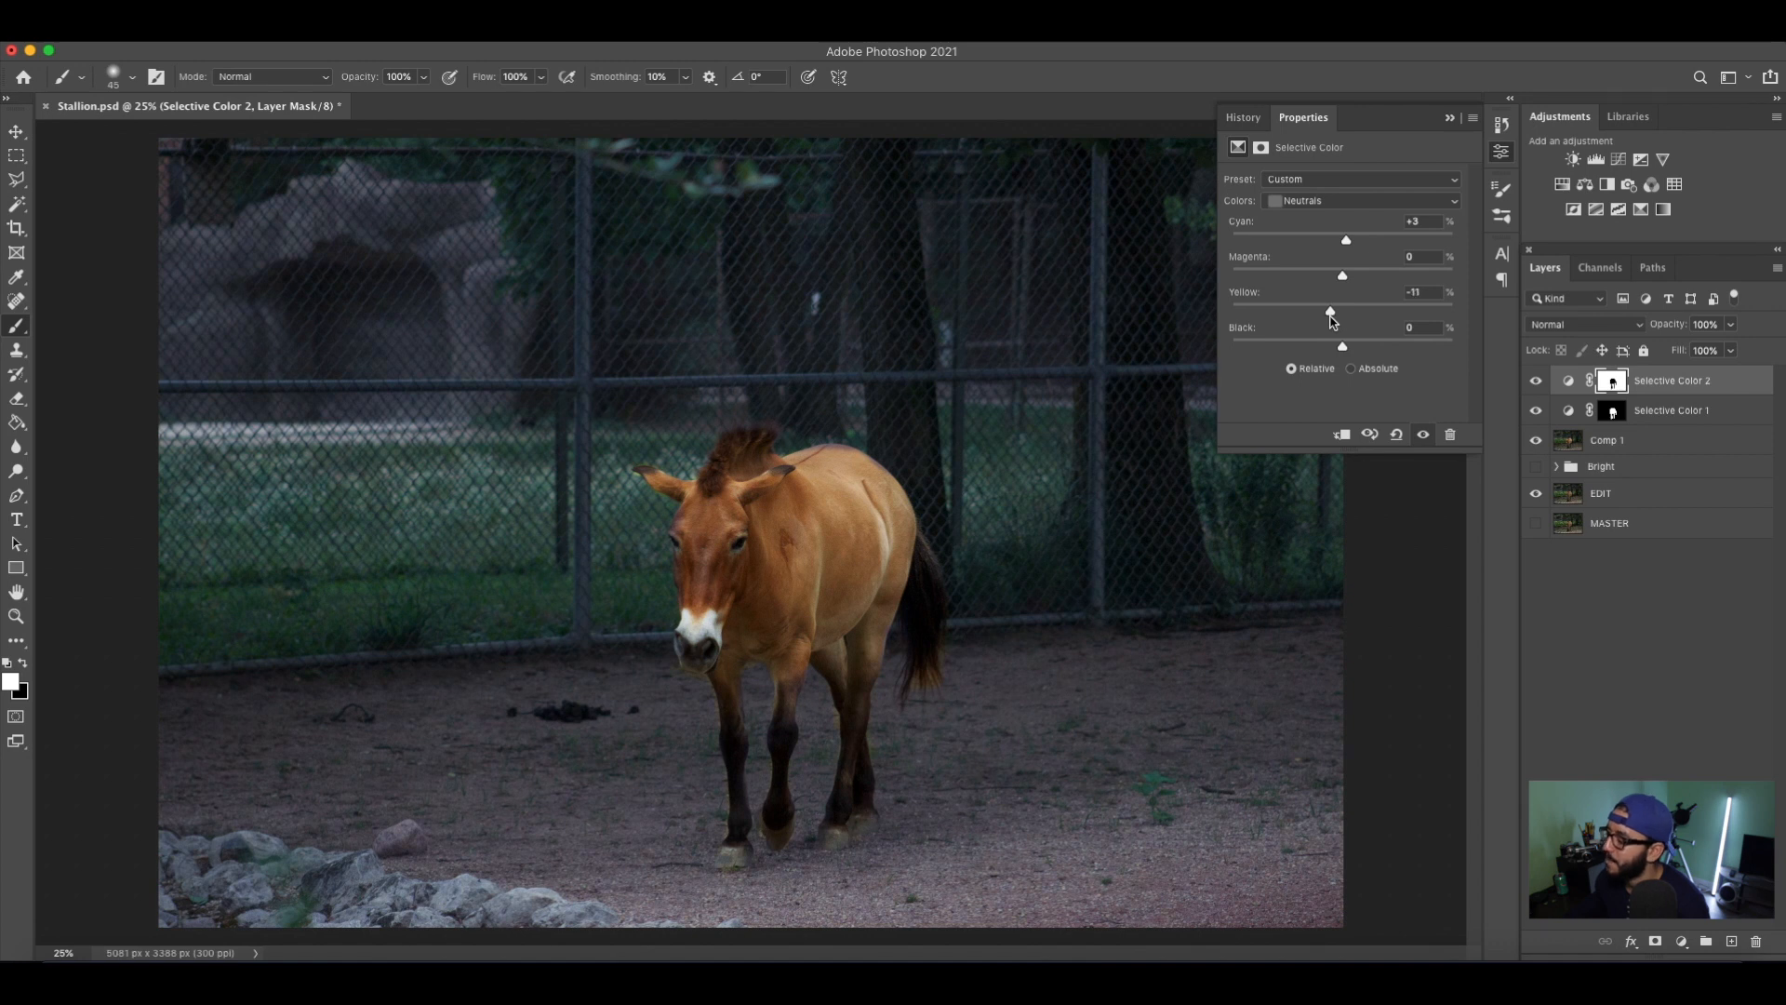
{"action": "left_click_drag", "start_coordinate": [1340, 348], "coordinate": [1348, 347]}
{"action": "left_click", "coordinate": [1449, 117]}
Compare the photo with the Selective Color 2 layer hidden and shown, leaving the layer visible.
{"action": "left_click", "coordinate": [1535, 382]}
{"action": "left_click", "coordinate": [1533, 383]}
{"action": "left_click", "coordinate": [1533, 385]}
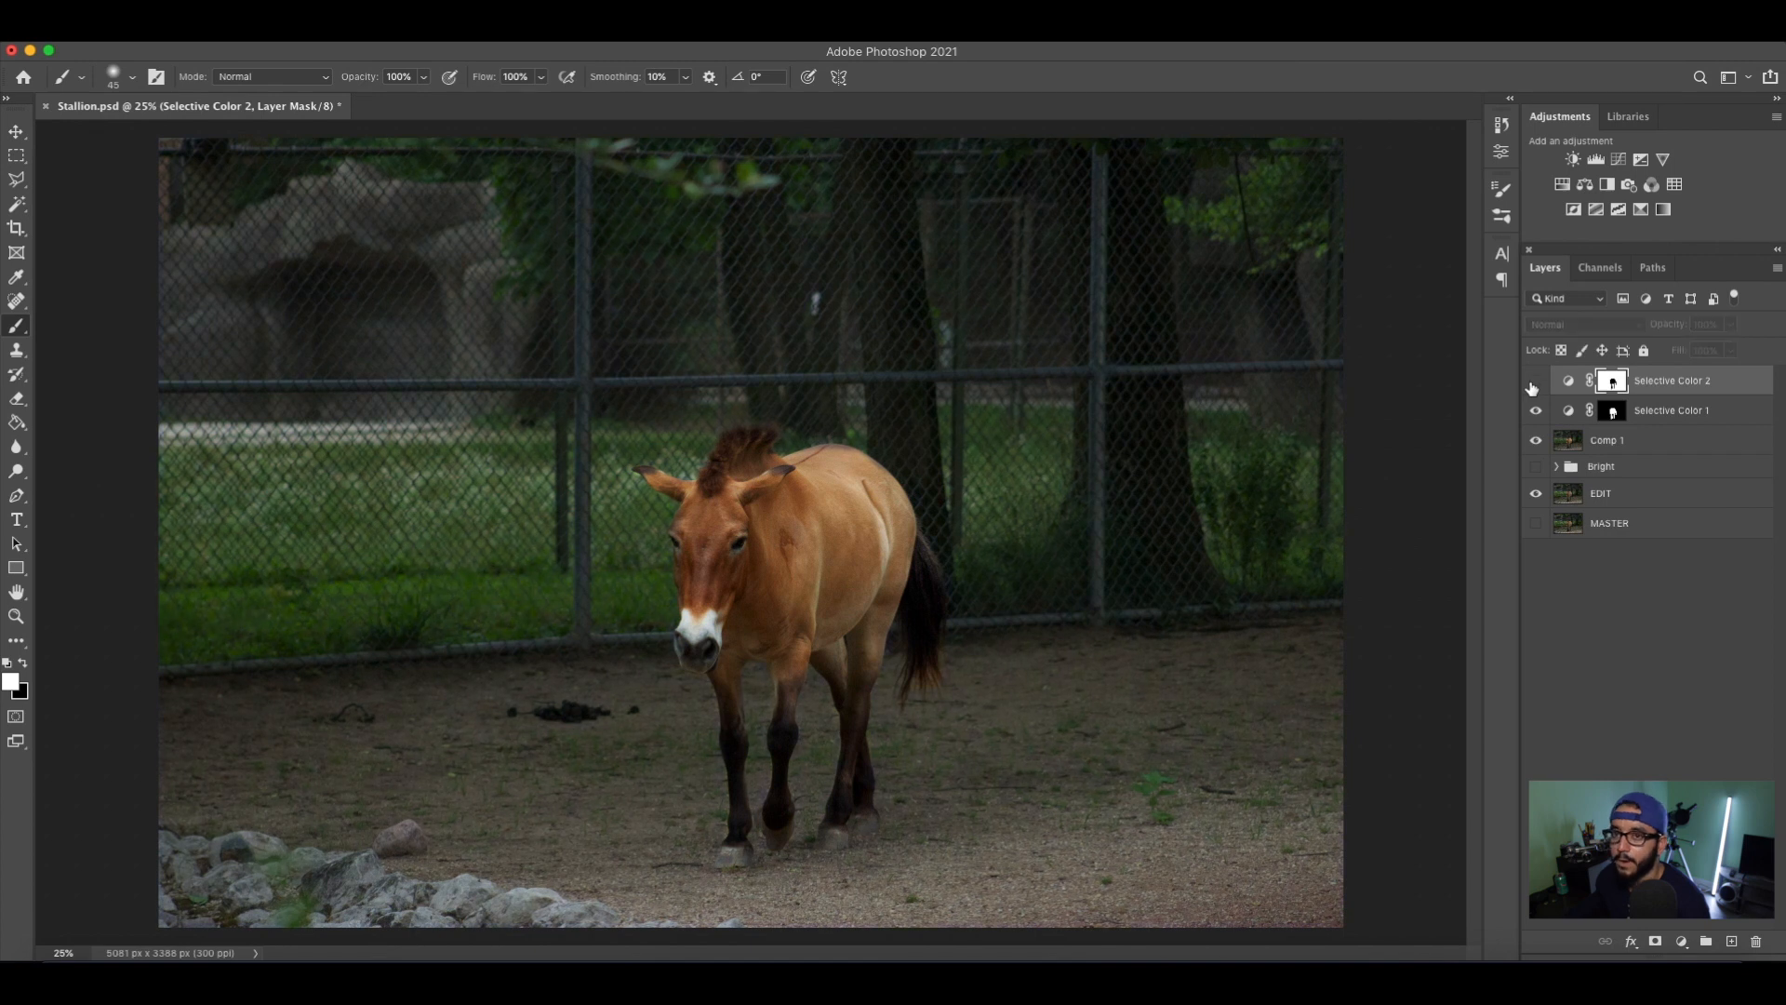
{"action": "left_click", "coordinate": [1533, 386]}
Group the Selective Color 1 and Selective Color 2 layers and name the group Colors.
{"action": "left_click", "coordinate": [1706, 410], "text": "shift"}
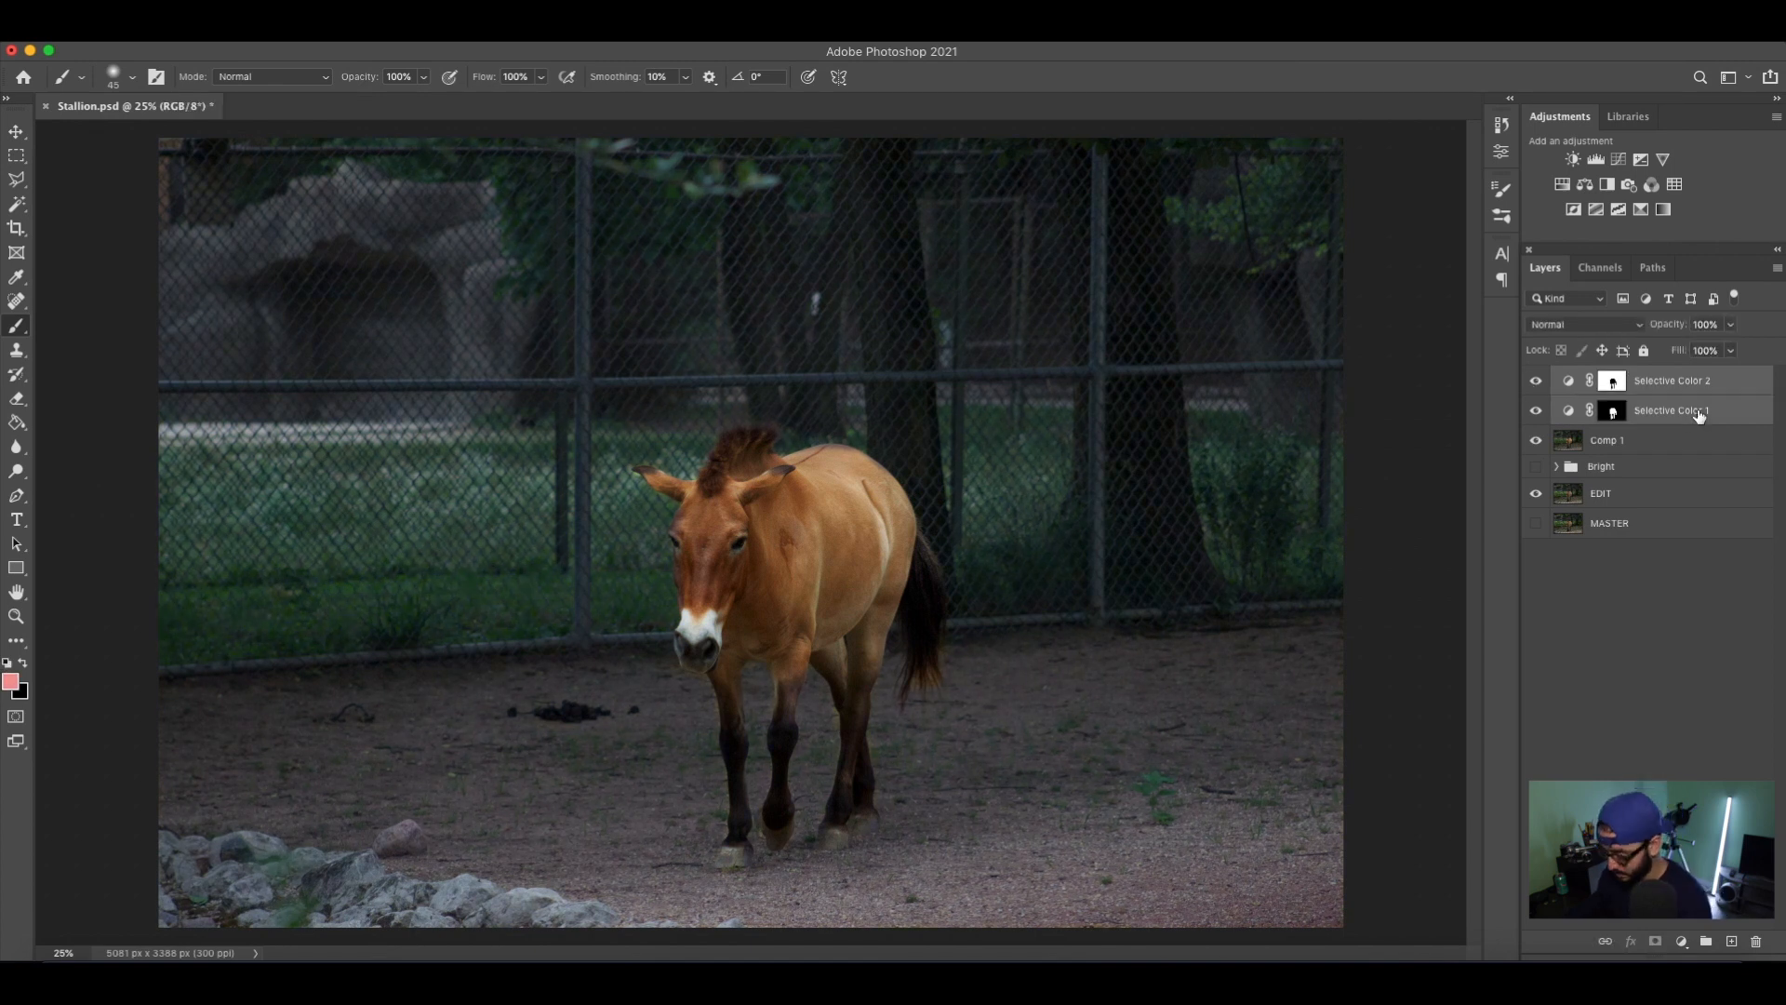
{"action": "key", "text": "super+g"}
{"action": "double_click", "coordinate": [1604, 377]}
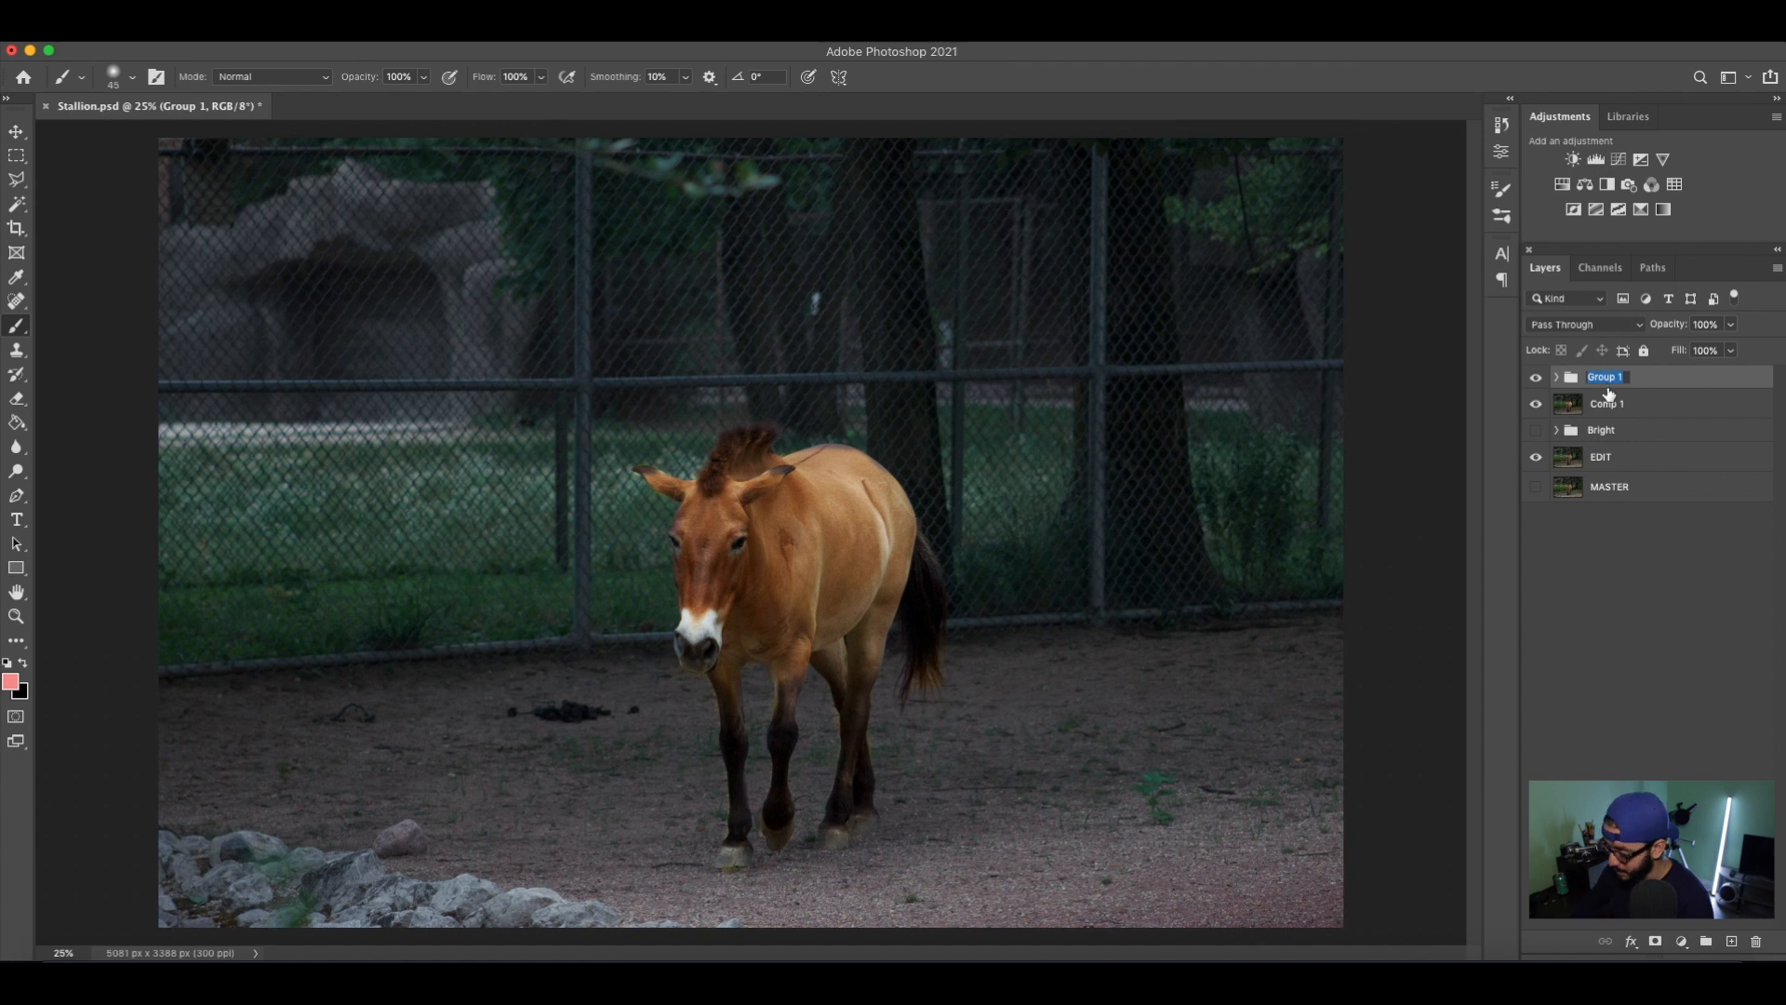
{"action": "type", "text": "Colors"}
{"action": "key", "text": "Return"}
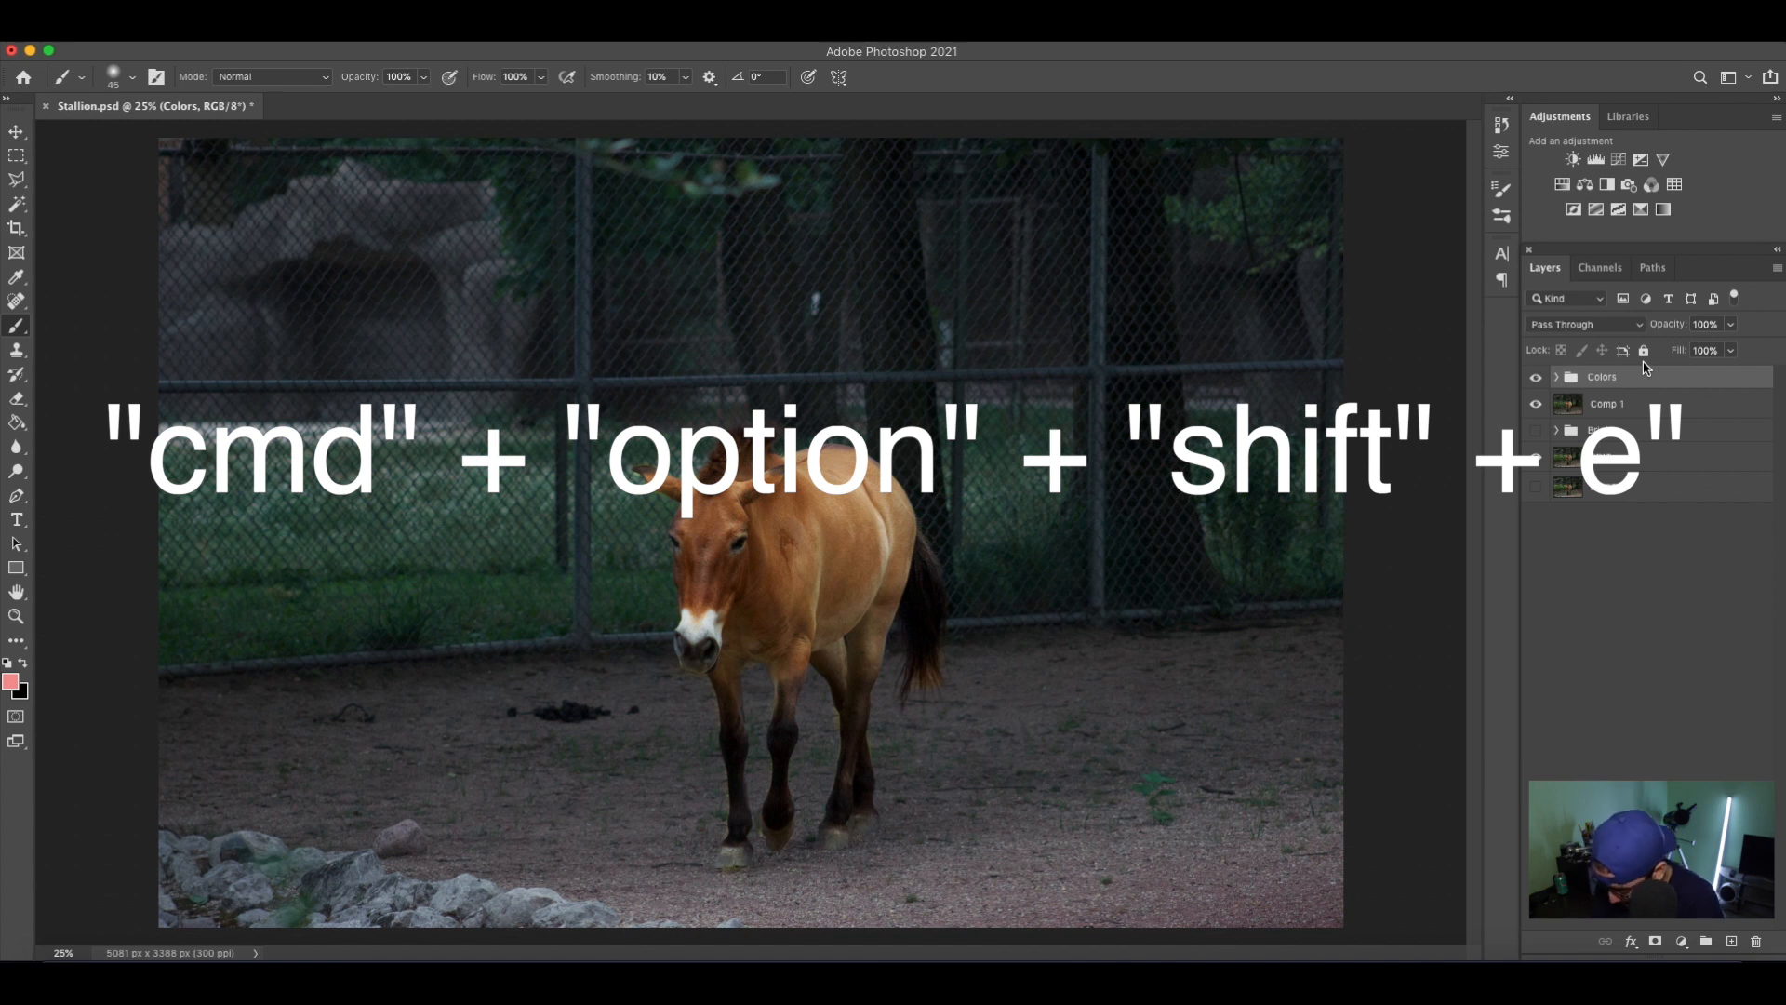
Stamp all visible layers into a new top layer named Comp 2 and hide the Colors group.
{"action": "key", "text": "super+alt+shift+e"}
{"action": "double_click", "coordinate": [1607, 381]}
{"action": "type", "text": "Comp 2"}
{"action": "key", "text": "Return"}
{"action": "left_click", "coordinate": [1536, 406]}
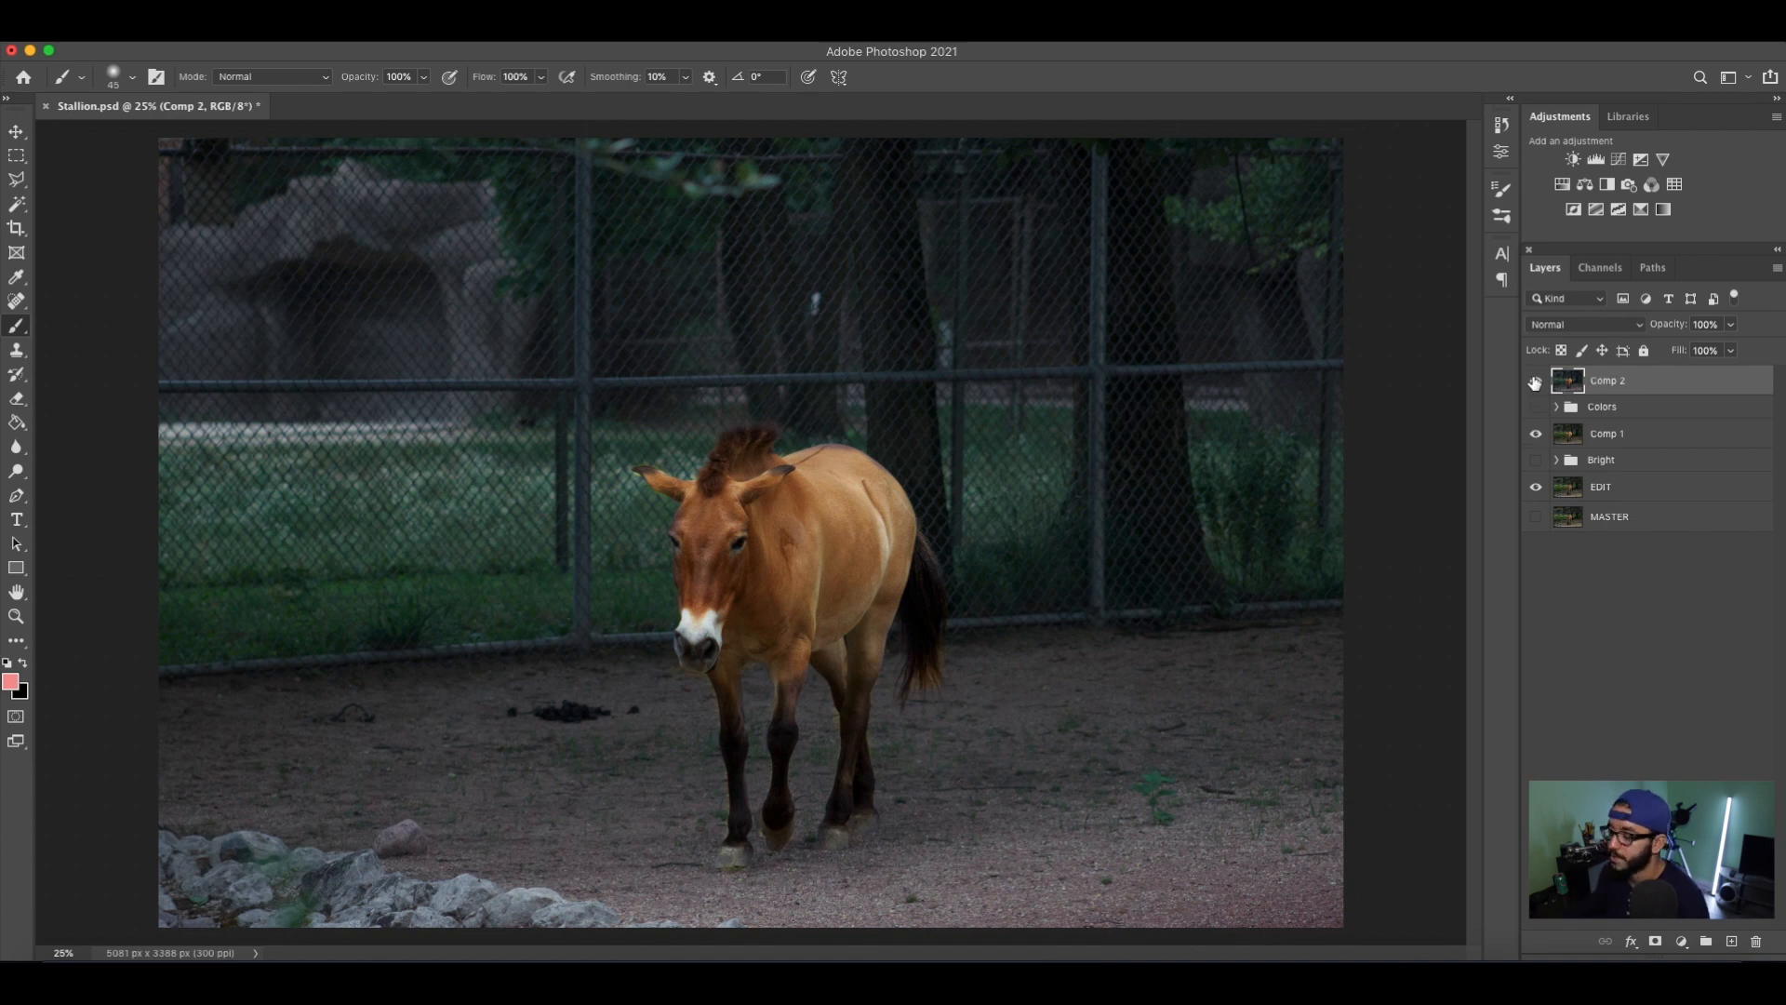
Compare the photo with Comp 2 and Comp 1 hidden and shown, leave both layers visible, and save the document.
{"action": "left_click", "coordinate": [1536, 384]}
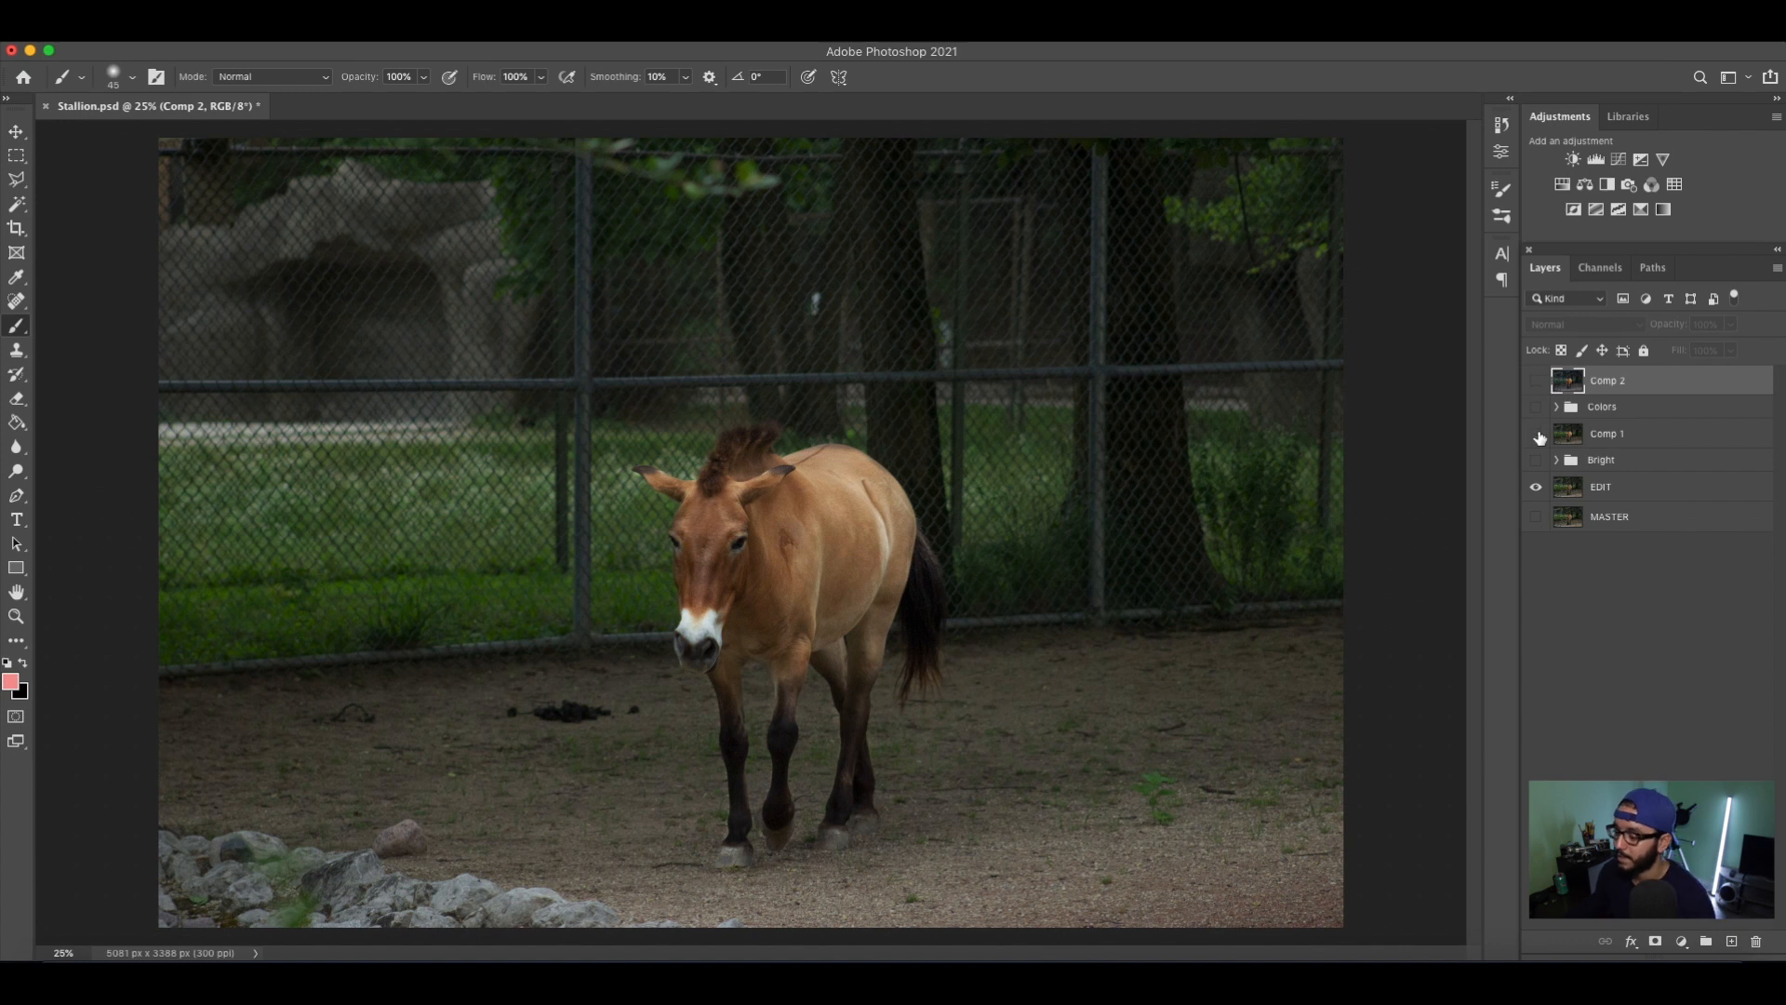
{"action": "left_click", "coordinate": [1536, 435]}
{"action": "left_click", "coordinate": [1536, 434]}
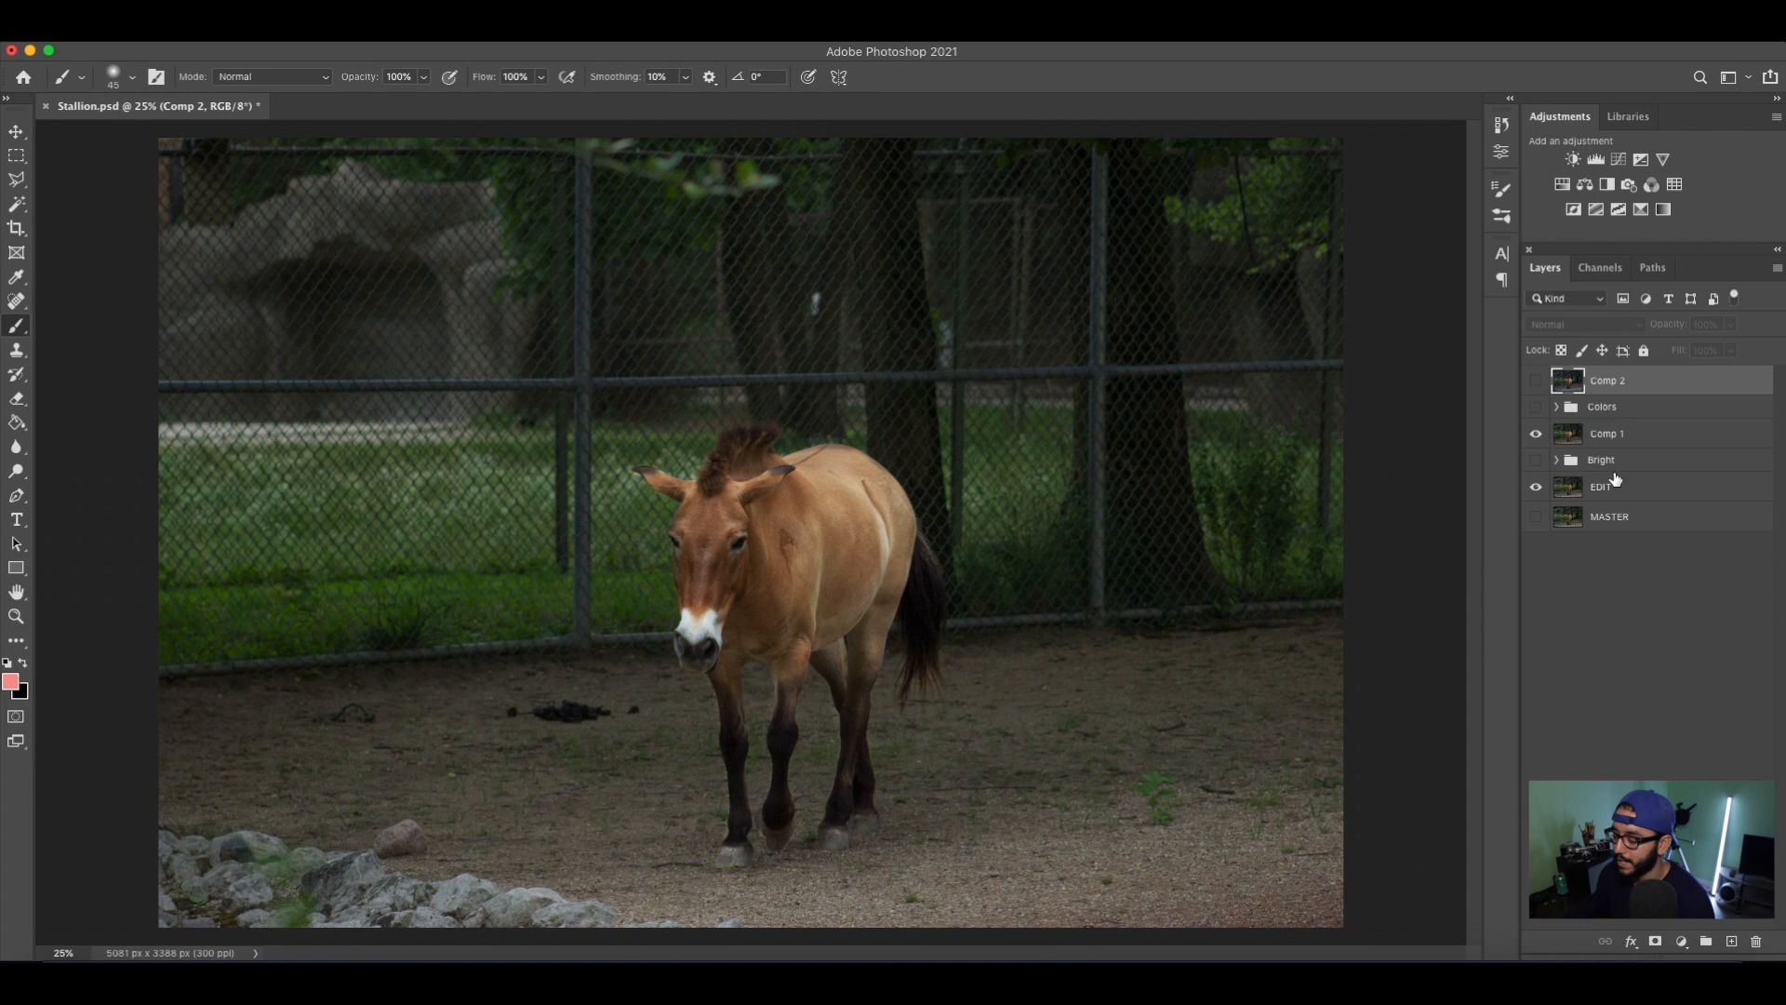
{"action": "left_click", "coordinate": [1535, 381]}
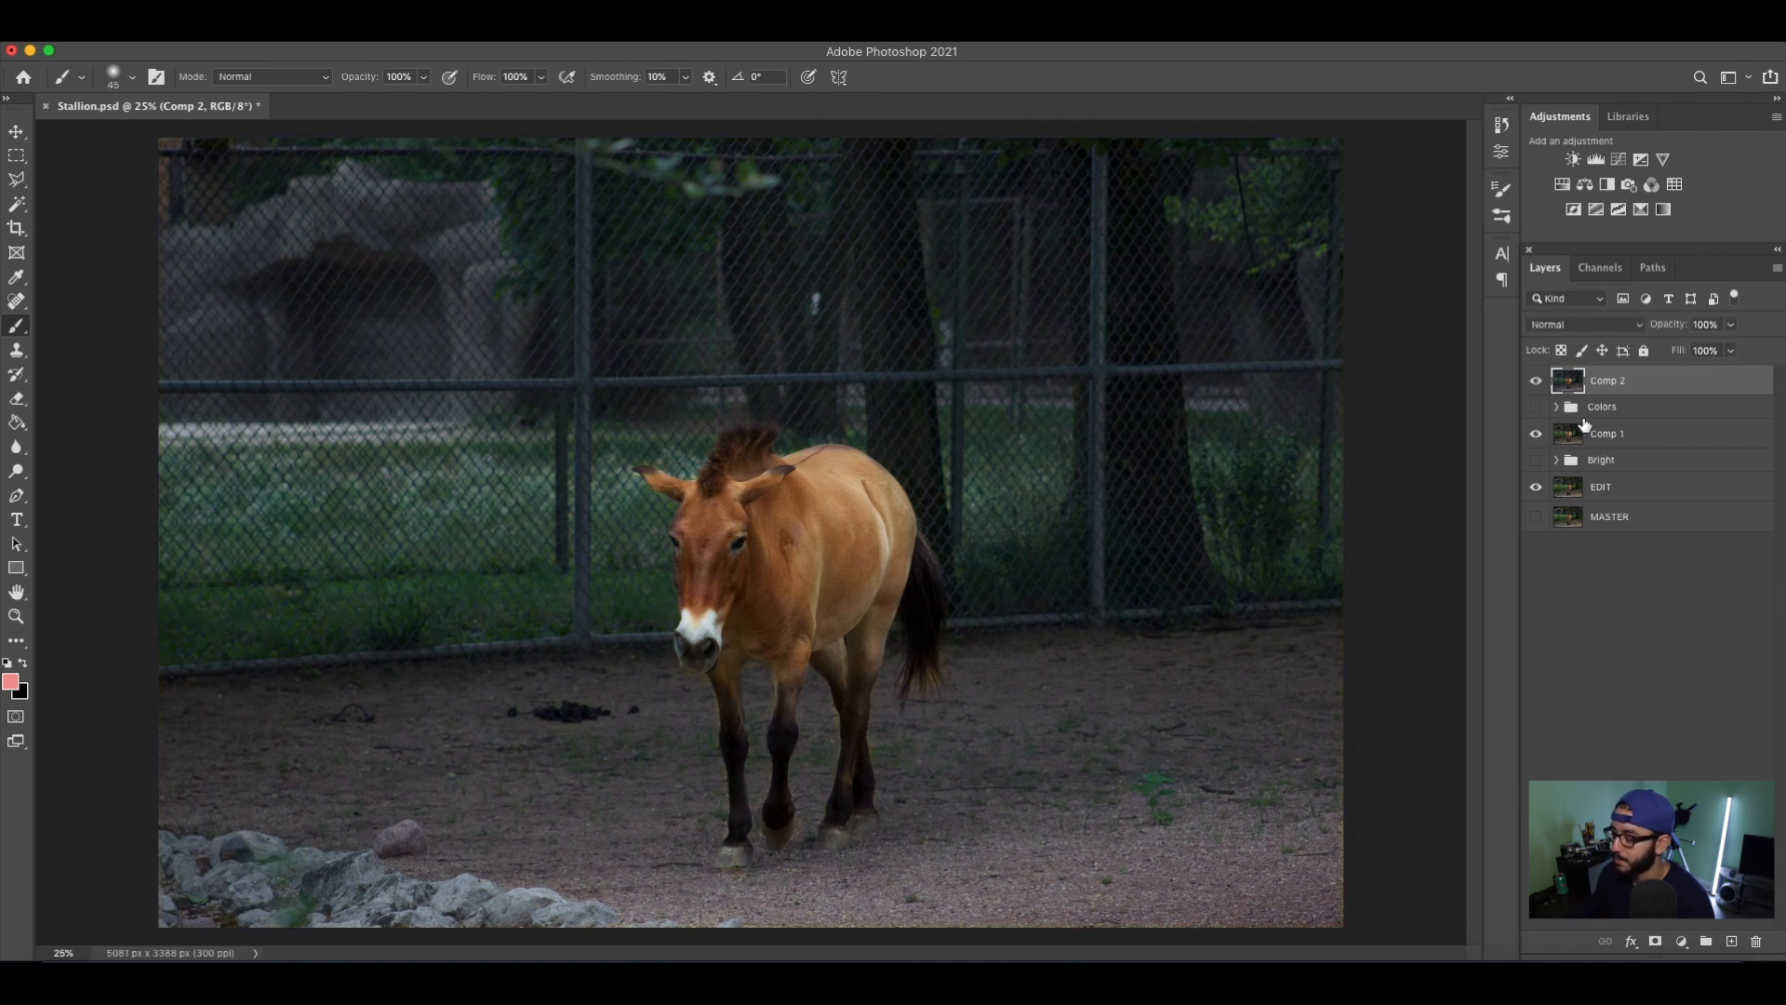
{"action": "key", "text": "super+s"}
{"action": "key", "text": "XF86MonBrightnessUp"}
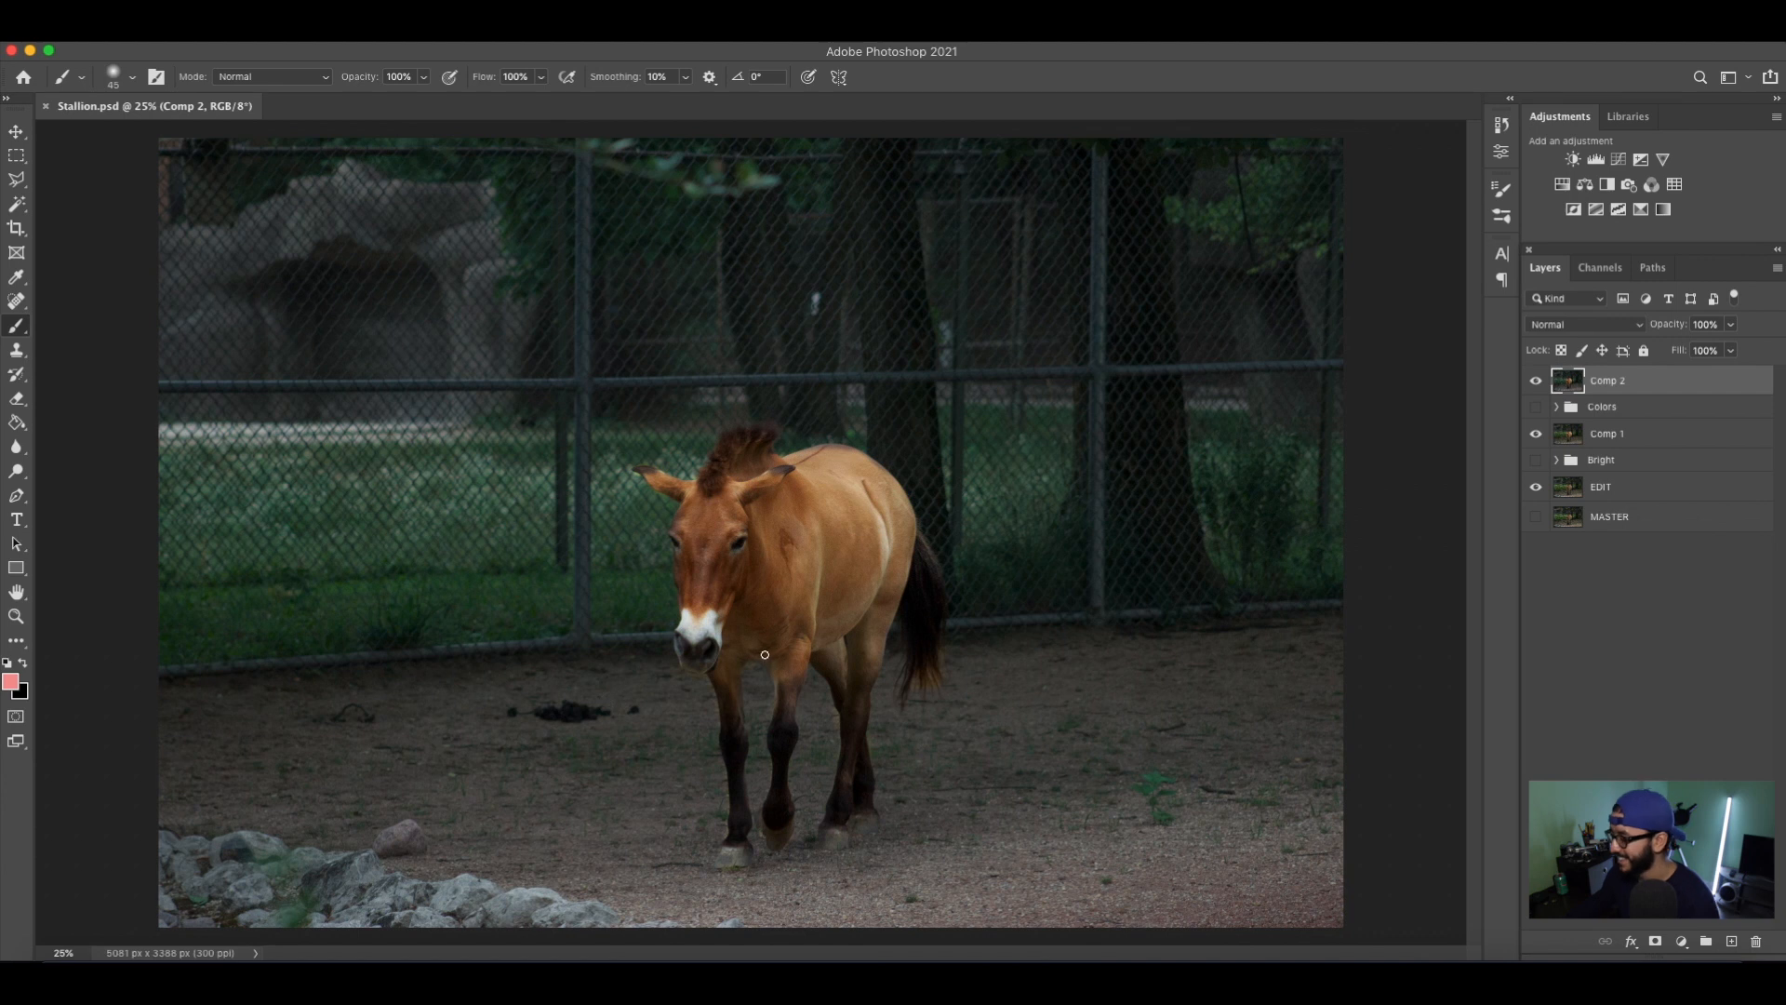
Make Comp 2 the active layer and switch to the Polygonal Lasso tool.
{"action": "left_click", "coordinate": [1592, 635]}
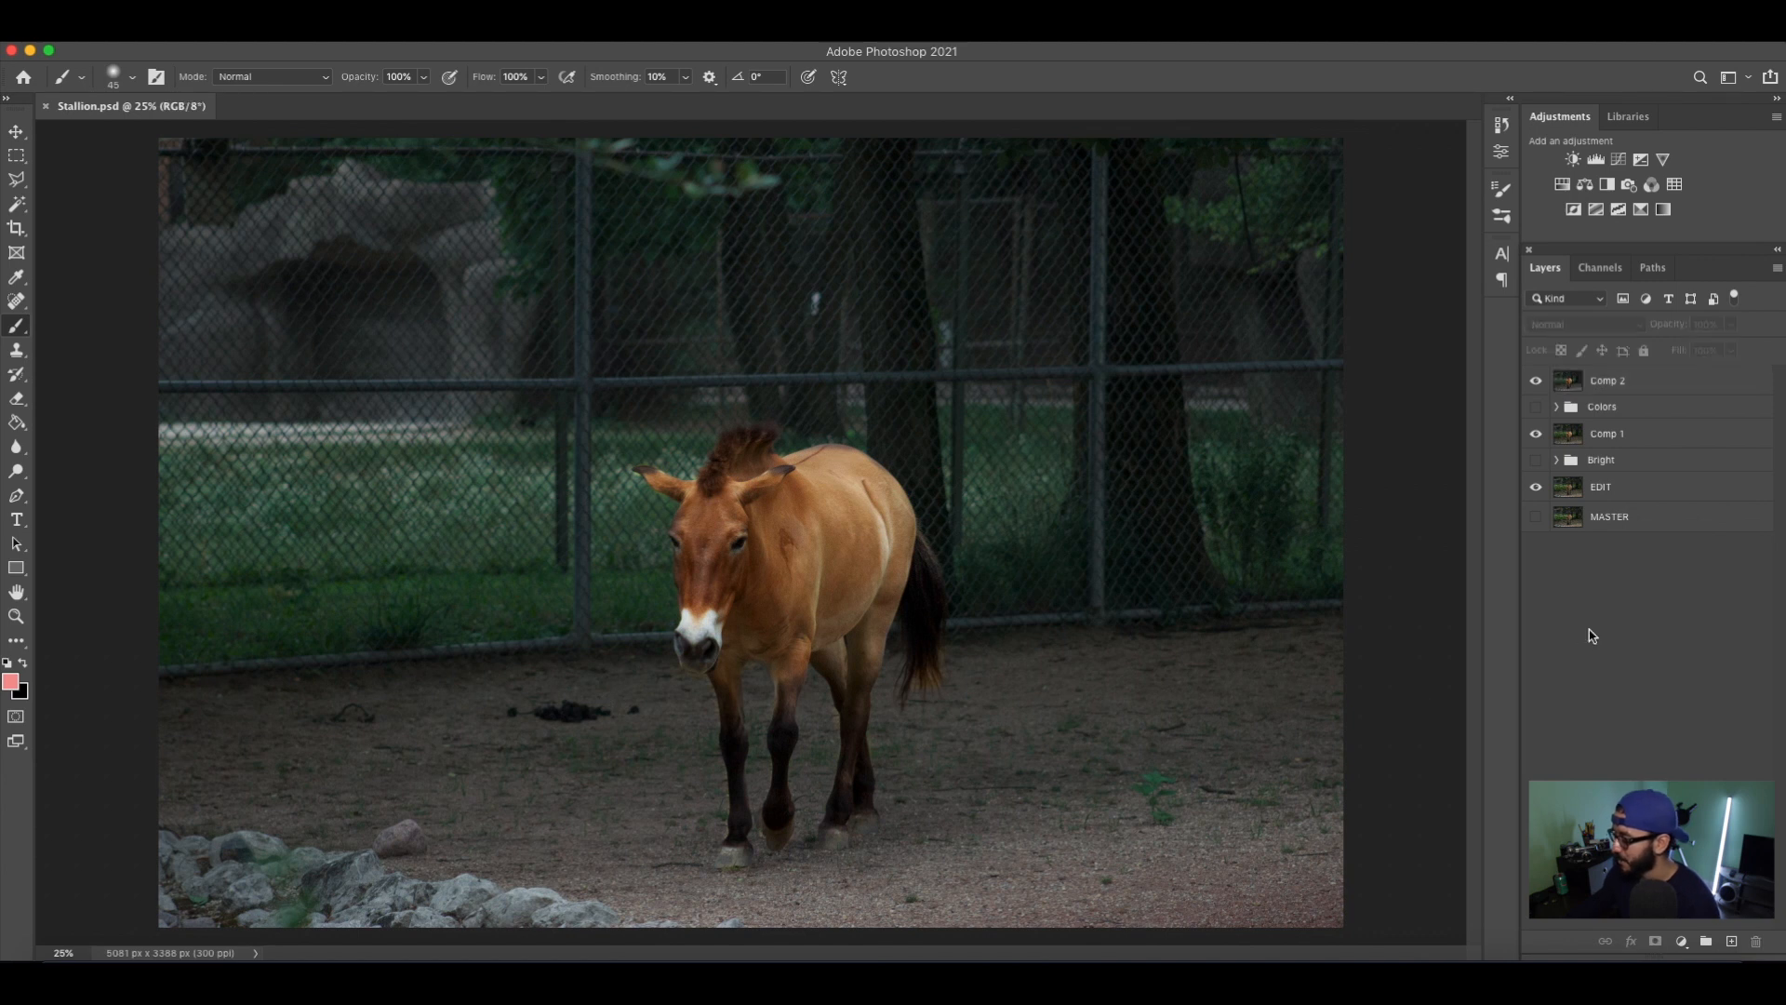
{"action": "left_click", "coordinate": [1691, 386]}
{"action": "key", "text": "l"}
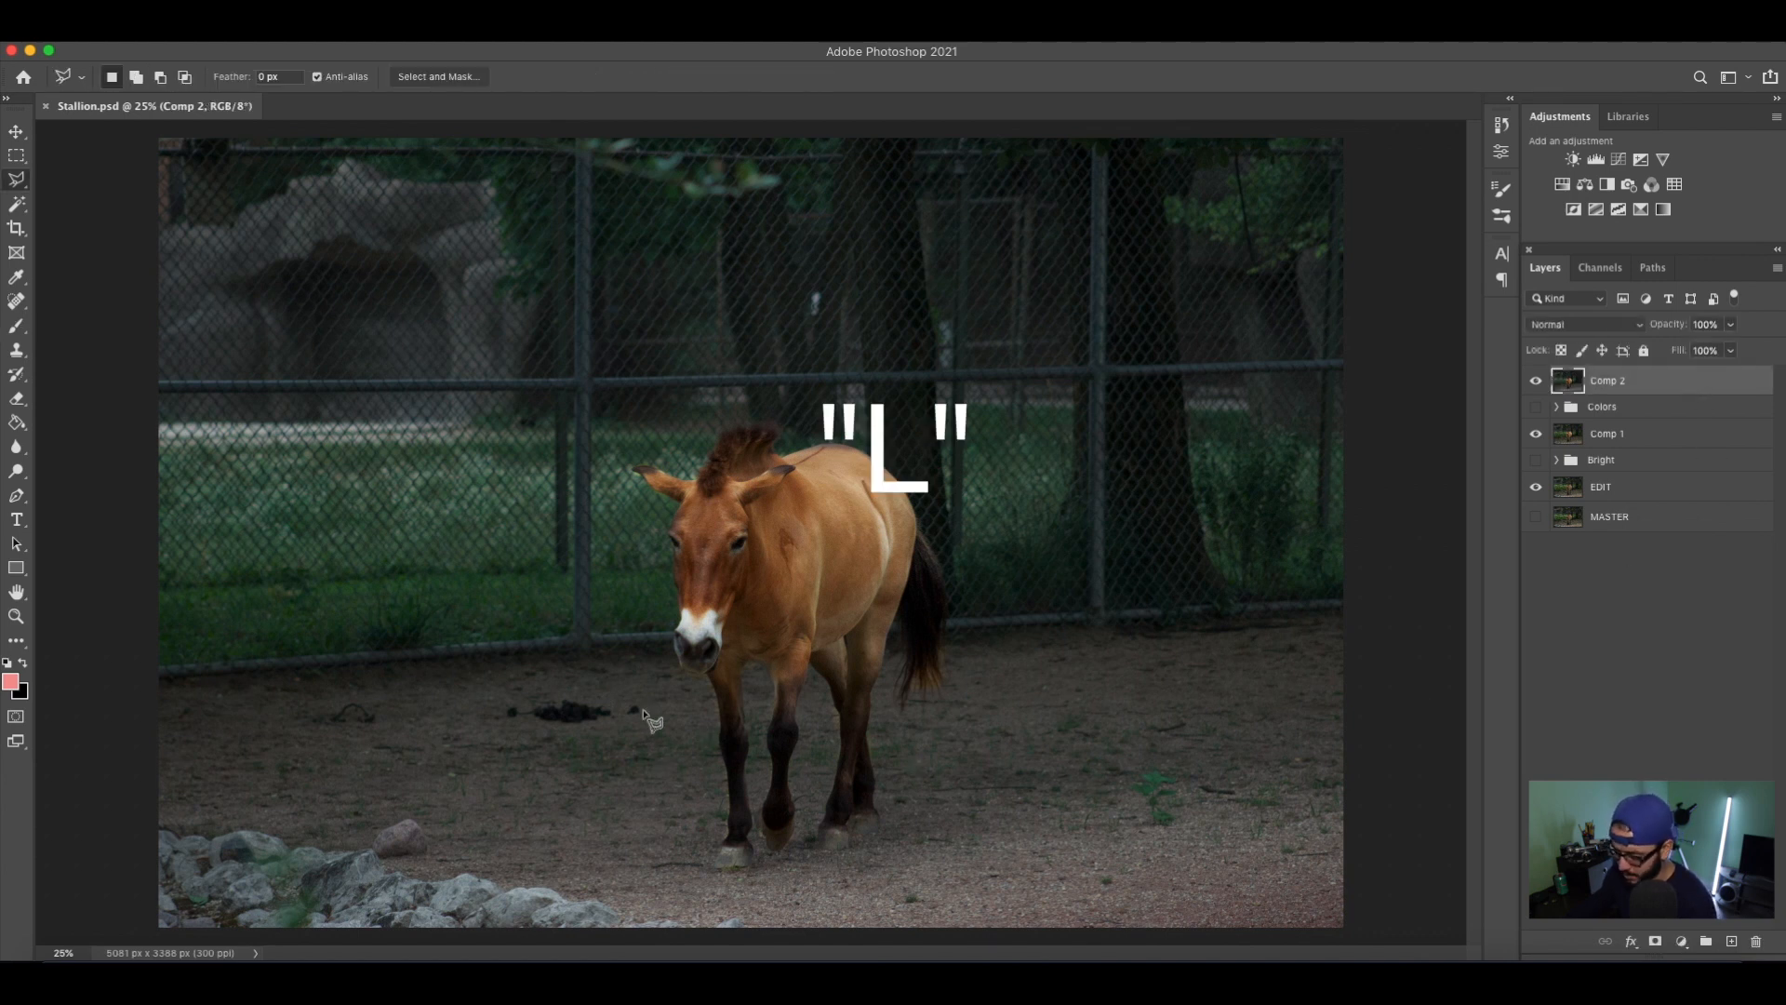
{"action": "left_click", "coordinate": [639, 694]}
{"action": "left_click", "coordinate": [623, 694]}
{"action": "double_click", "coordinate": [607, 696]}
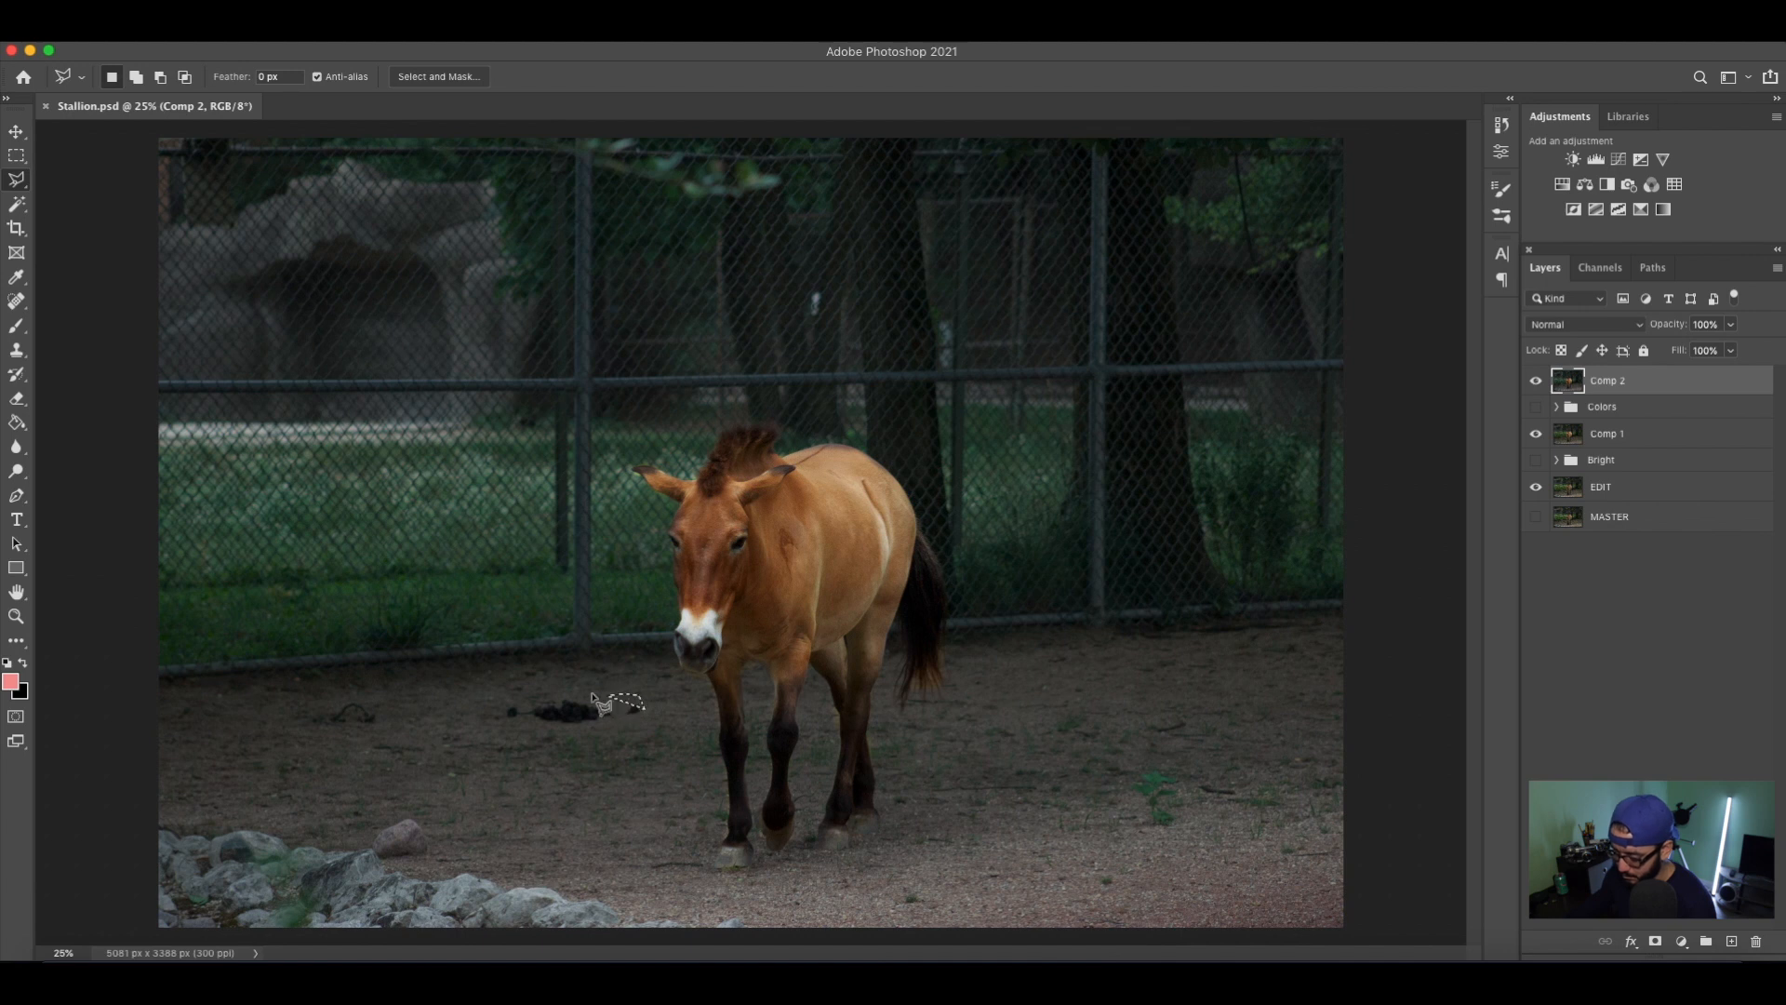
{"action": "key", "text": "super+d"}
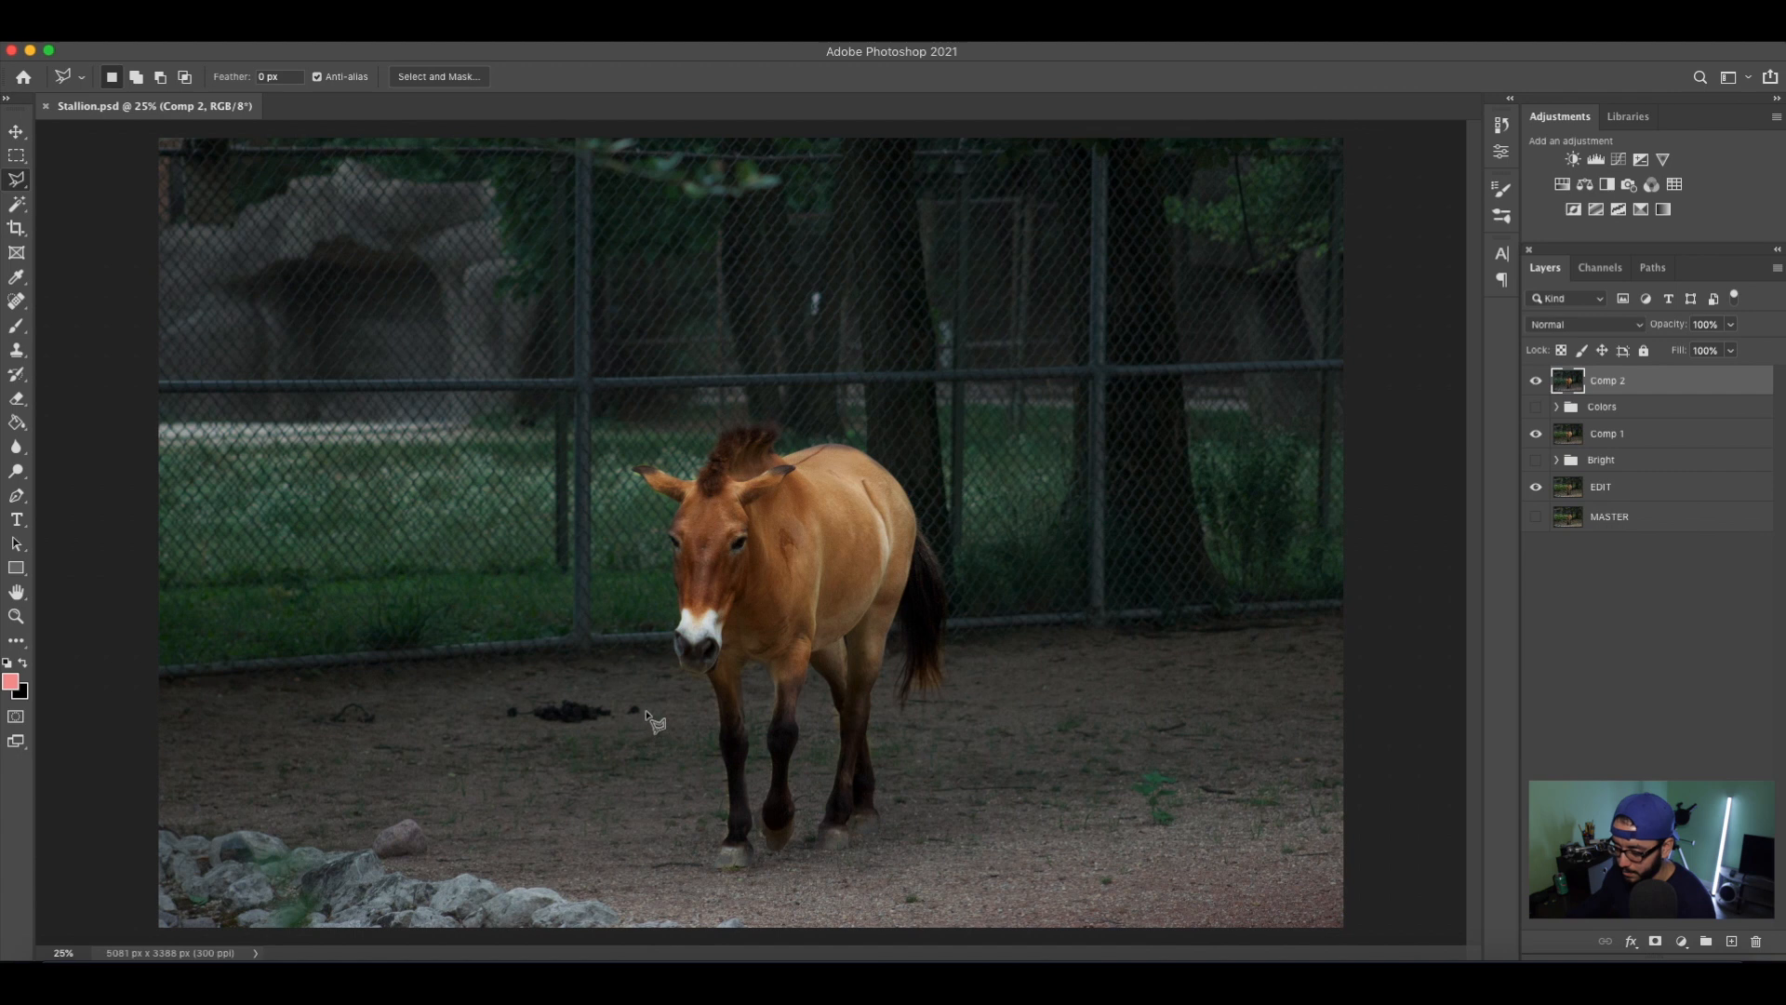
Outline the dark debris on the ground beside the horse, remove it with Content-Aware Fill output to a new layer, and deselect.
{"action": "mouse_move", "coordinate": [642, 707]}
{"action": "left_mouse_down"}
{"action": "mouse_move", "coordinate": [510, 694]}
{"action": "mouse_move", "coordinate": [489, 718]}
{"action": "mouse_move", "coordinate": [555, 734]}
{"action": "mouse_move", "coordinate": [648, 714]}
{"action": "left_mouse_up"}
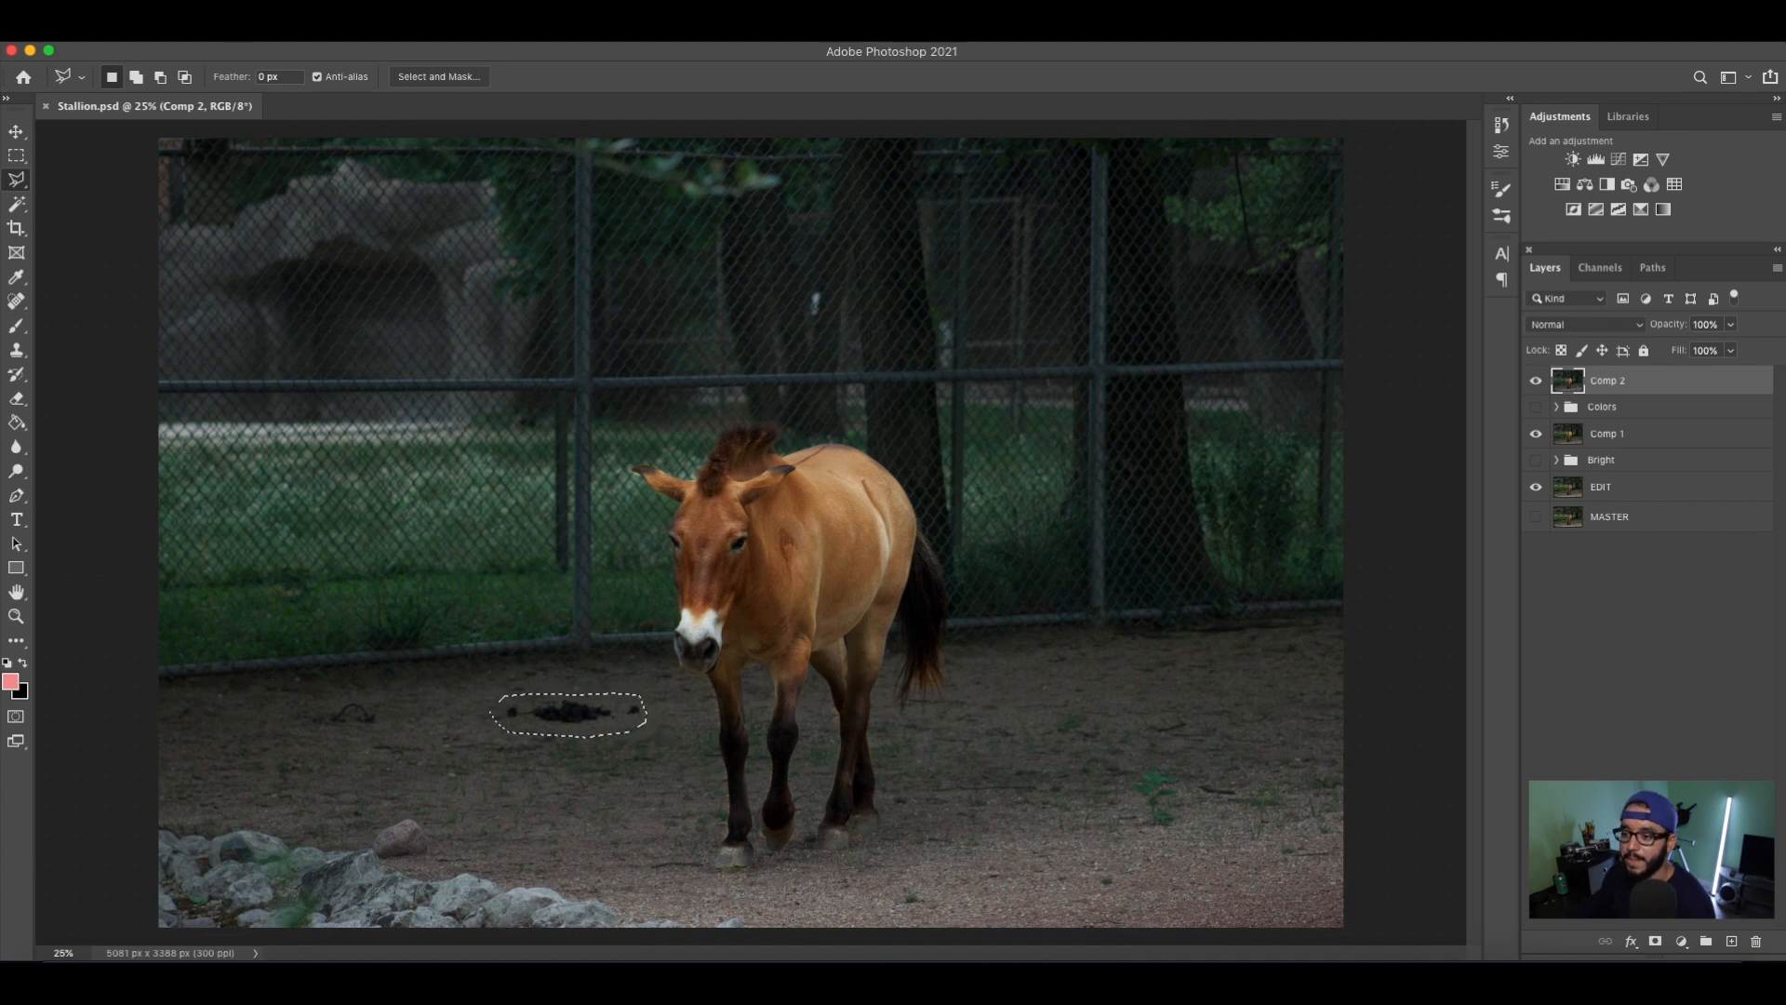
{"action": "left_click", "coordinate": [234, 41]}
{"action": "mouse_move", "coordinate": [190, 41]}
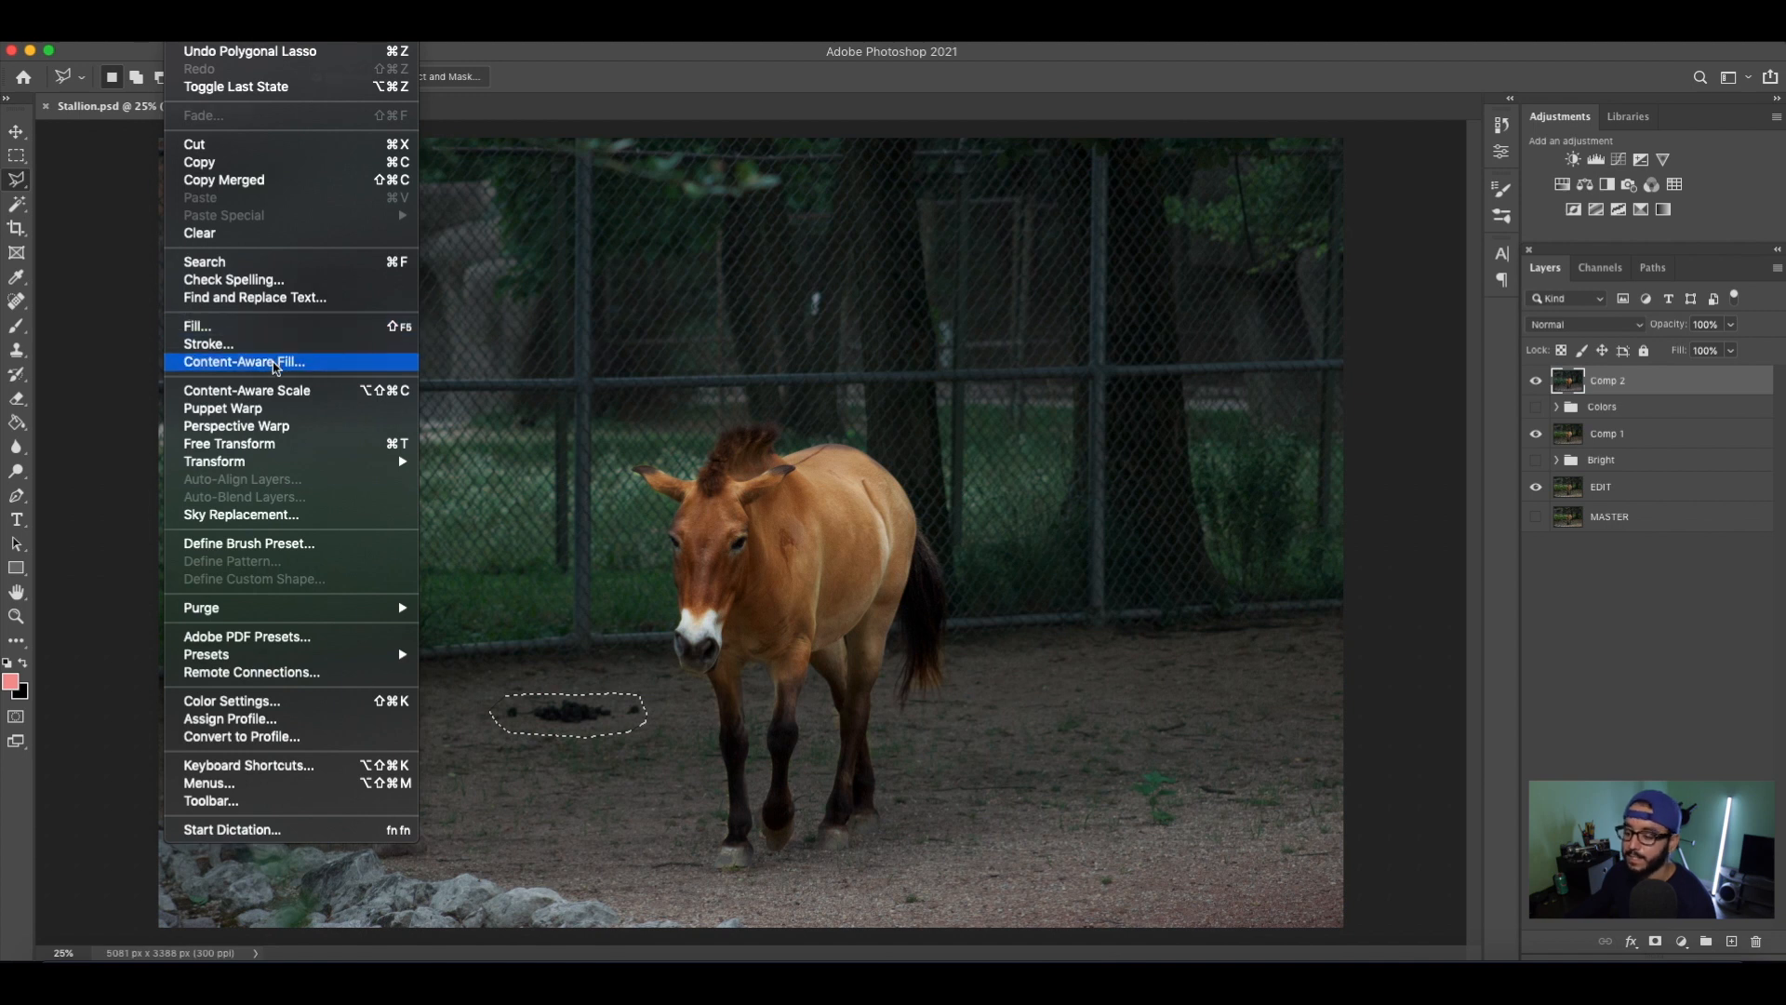
{"action": "left_click", "coordinate": [243, 362]}
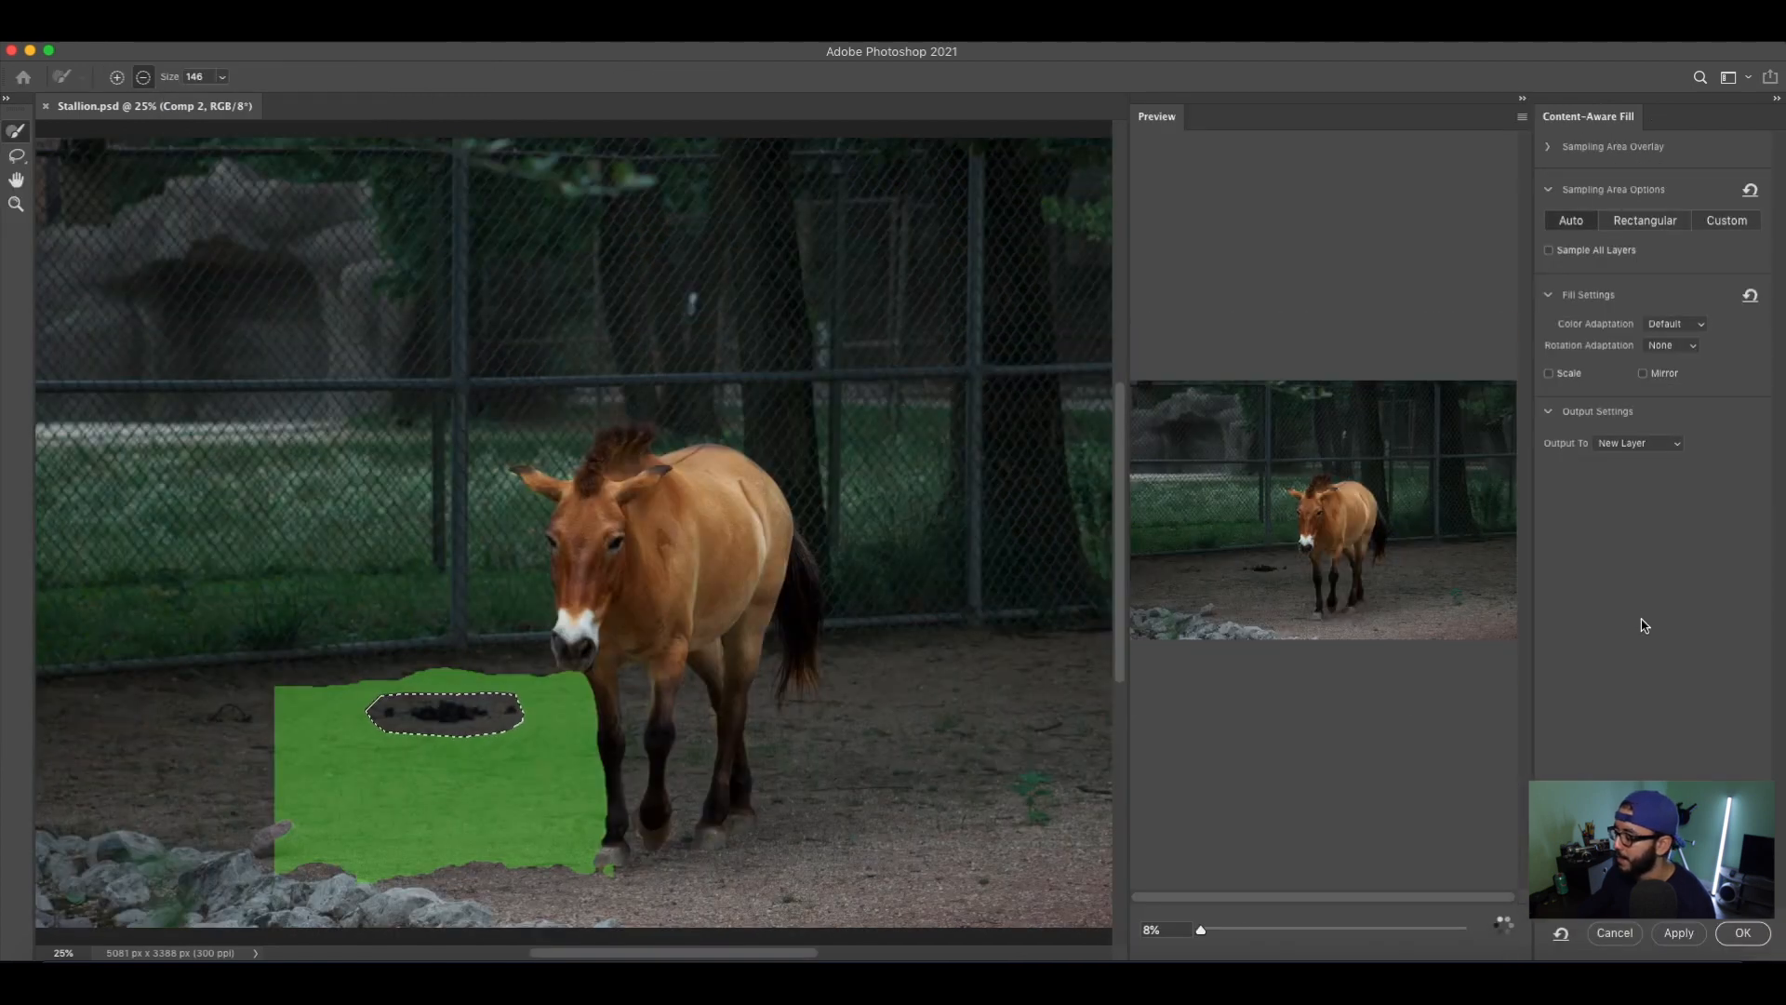
{"action": "left_click", "coordinate": [1743, 933]}
{"action": "key", "text": "super+d"}
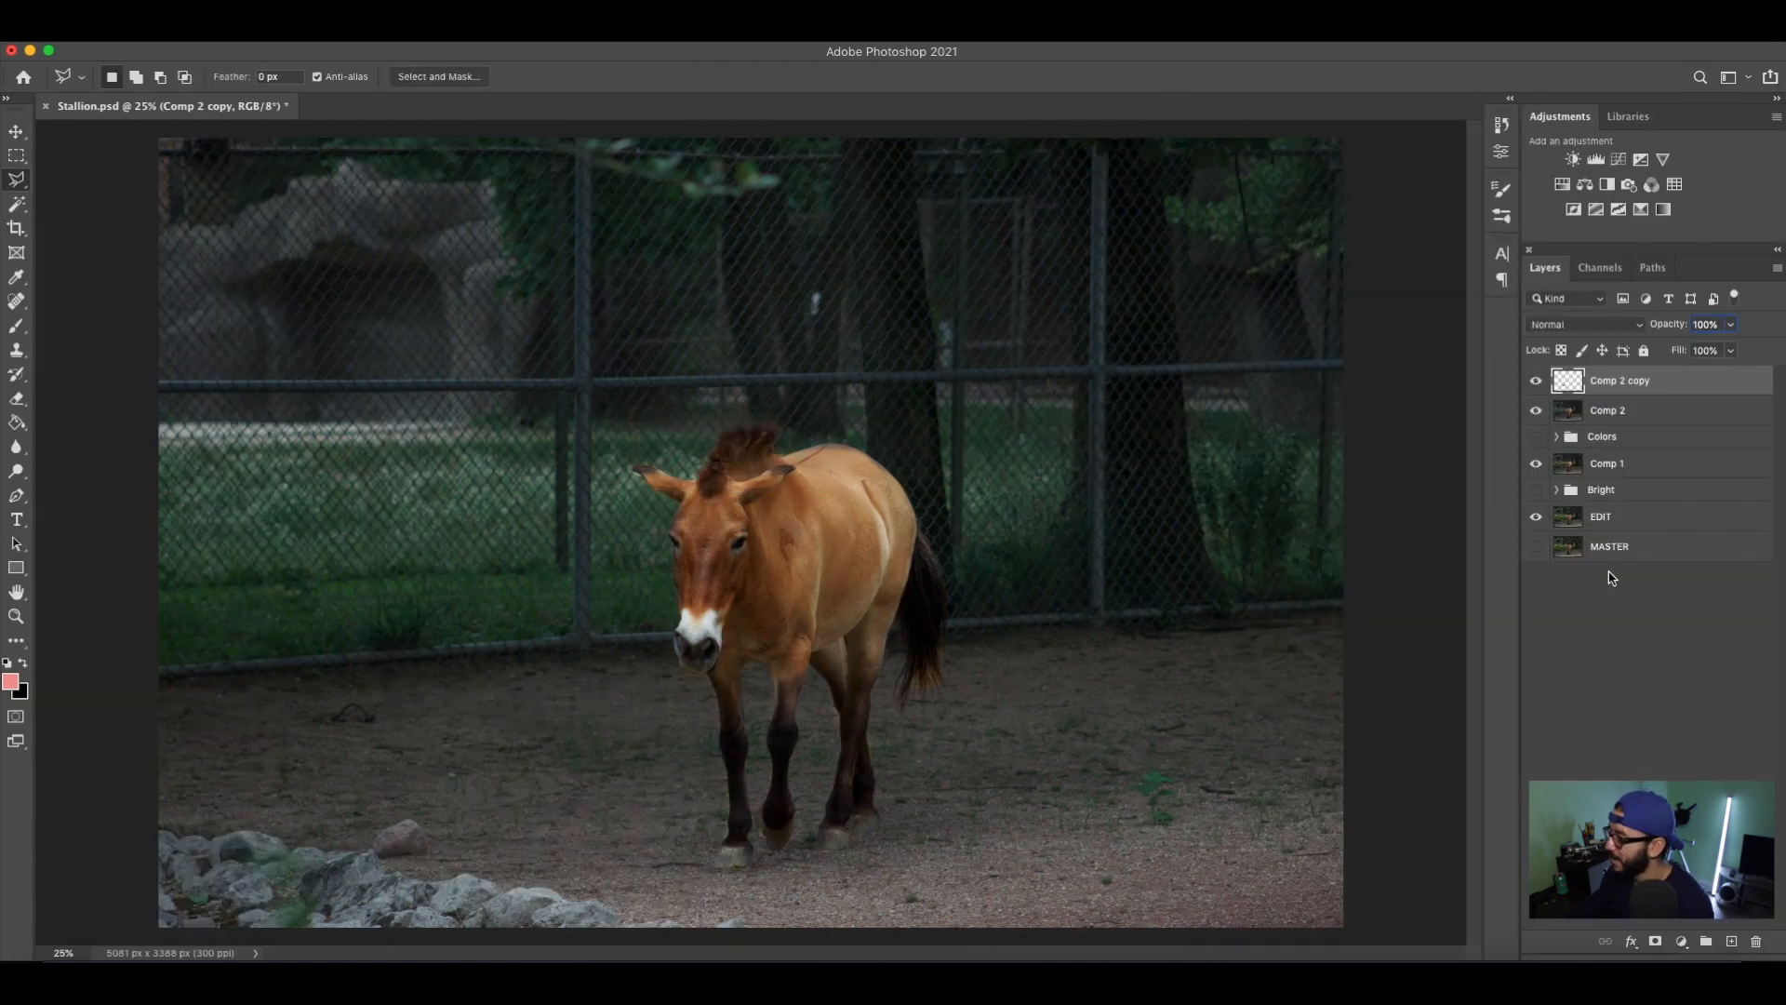
Compare the ground with the Comp 2 copy patch layer hidden and shown, leave it visible, and save the document.
{"action": "left_click", "coordinate": [1536, 381]}
{"action": "left_click", "coordinate": [1535, 380]}
{"action": "left_click", "coordinate": [1536, 381]}
{"action": "left_click", "coordinate": [1536, 381]}
{"action": "key", "text": "super+s"}
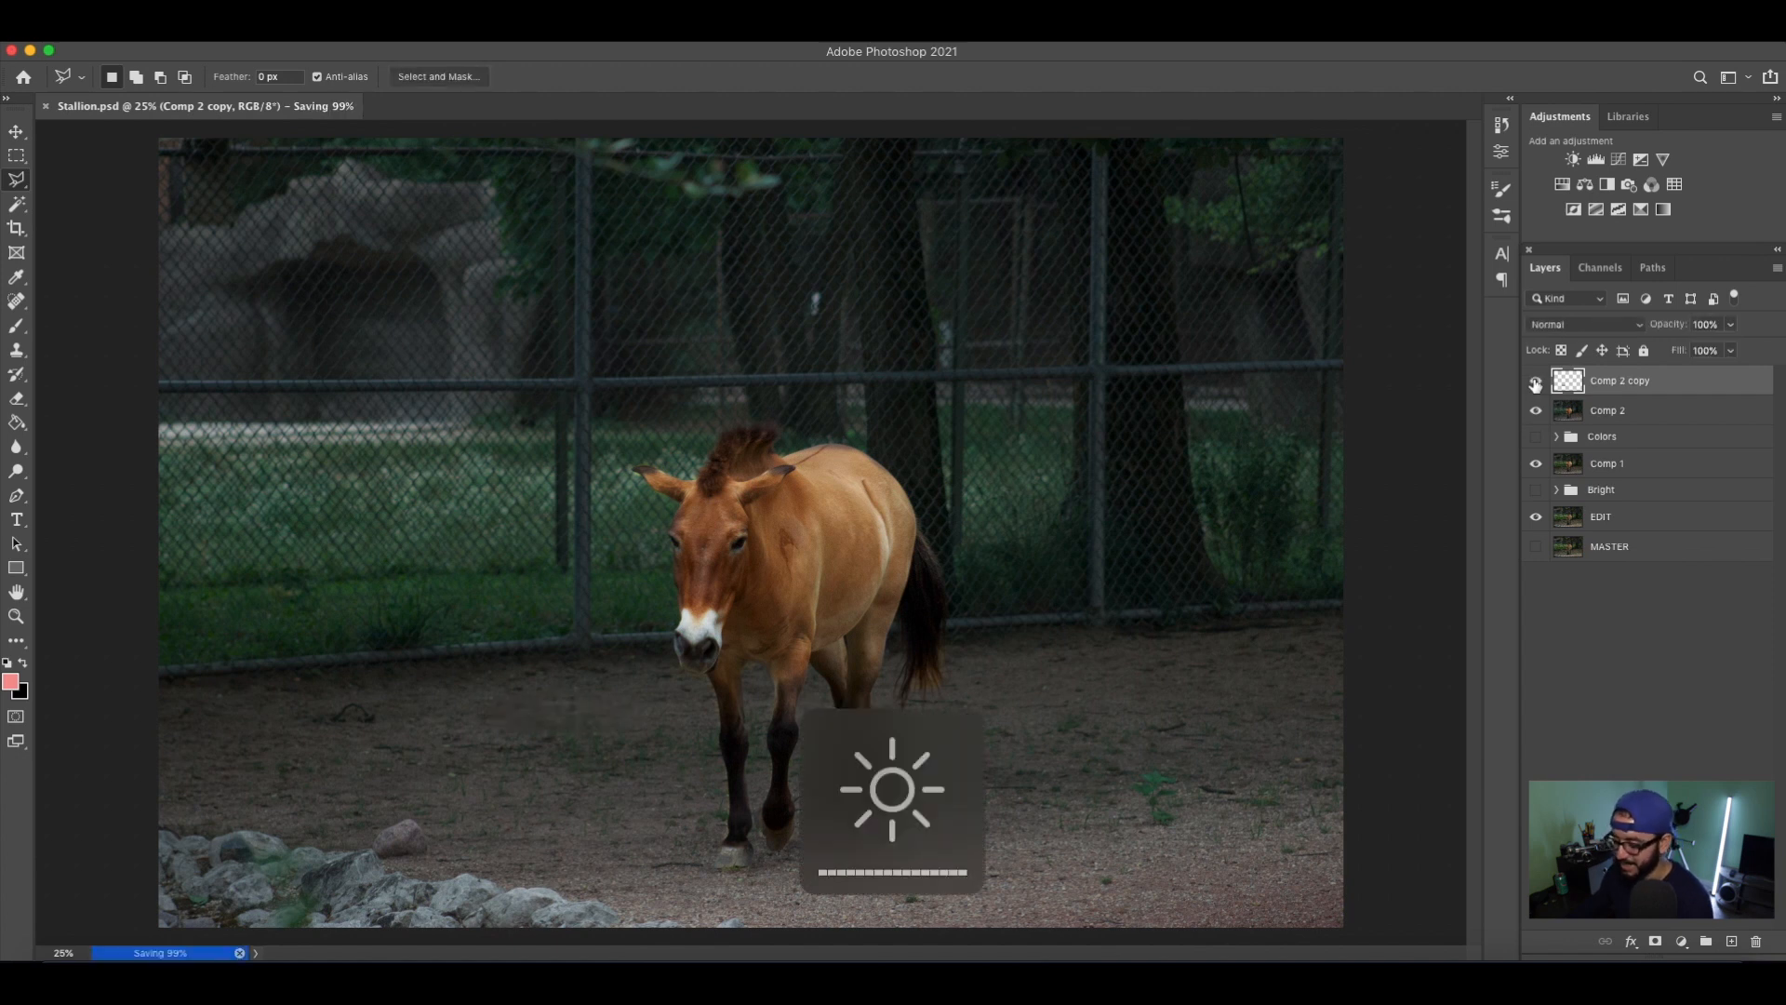
{"action": "key", "text": "XF86MonBrightnessUp"}
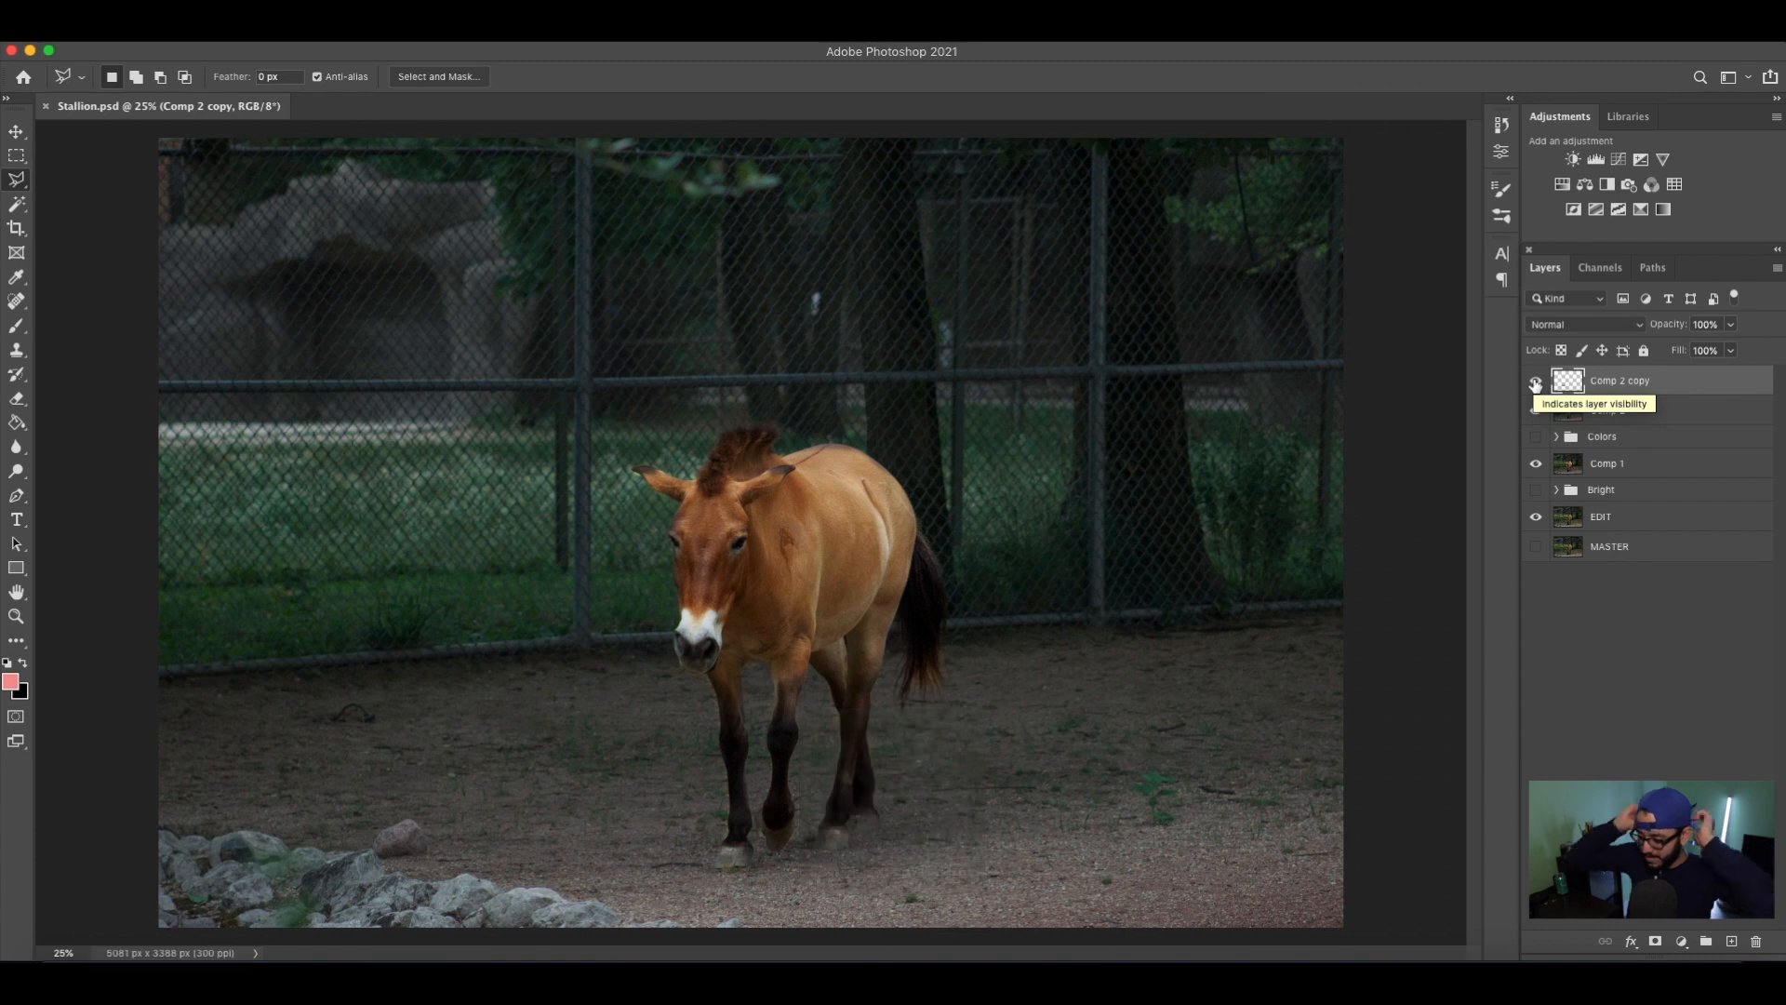
Stamp all visible layers into a new top layer named Comp 3 and hide the Comp 2 copy layer.
{"action": "left_click", "coordinate": [1718, 693]}
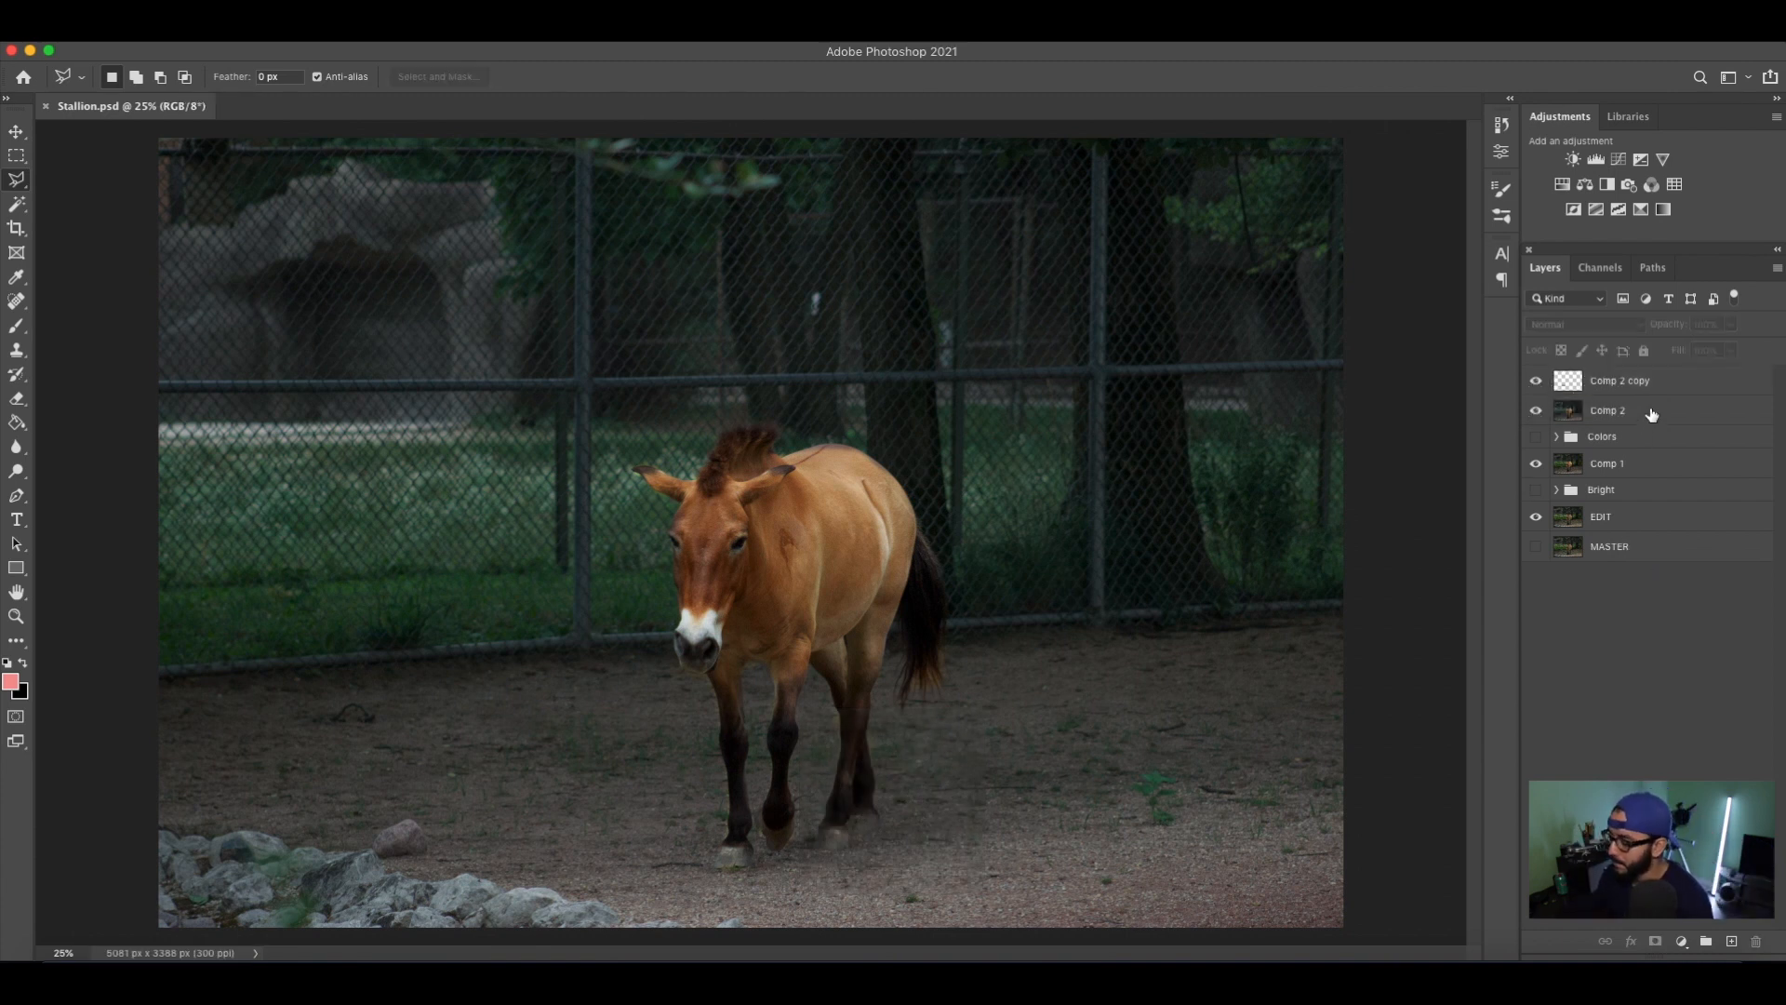
{"action": "left_click", "coordinate": [1672, 380]}
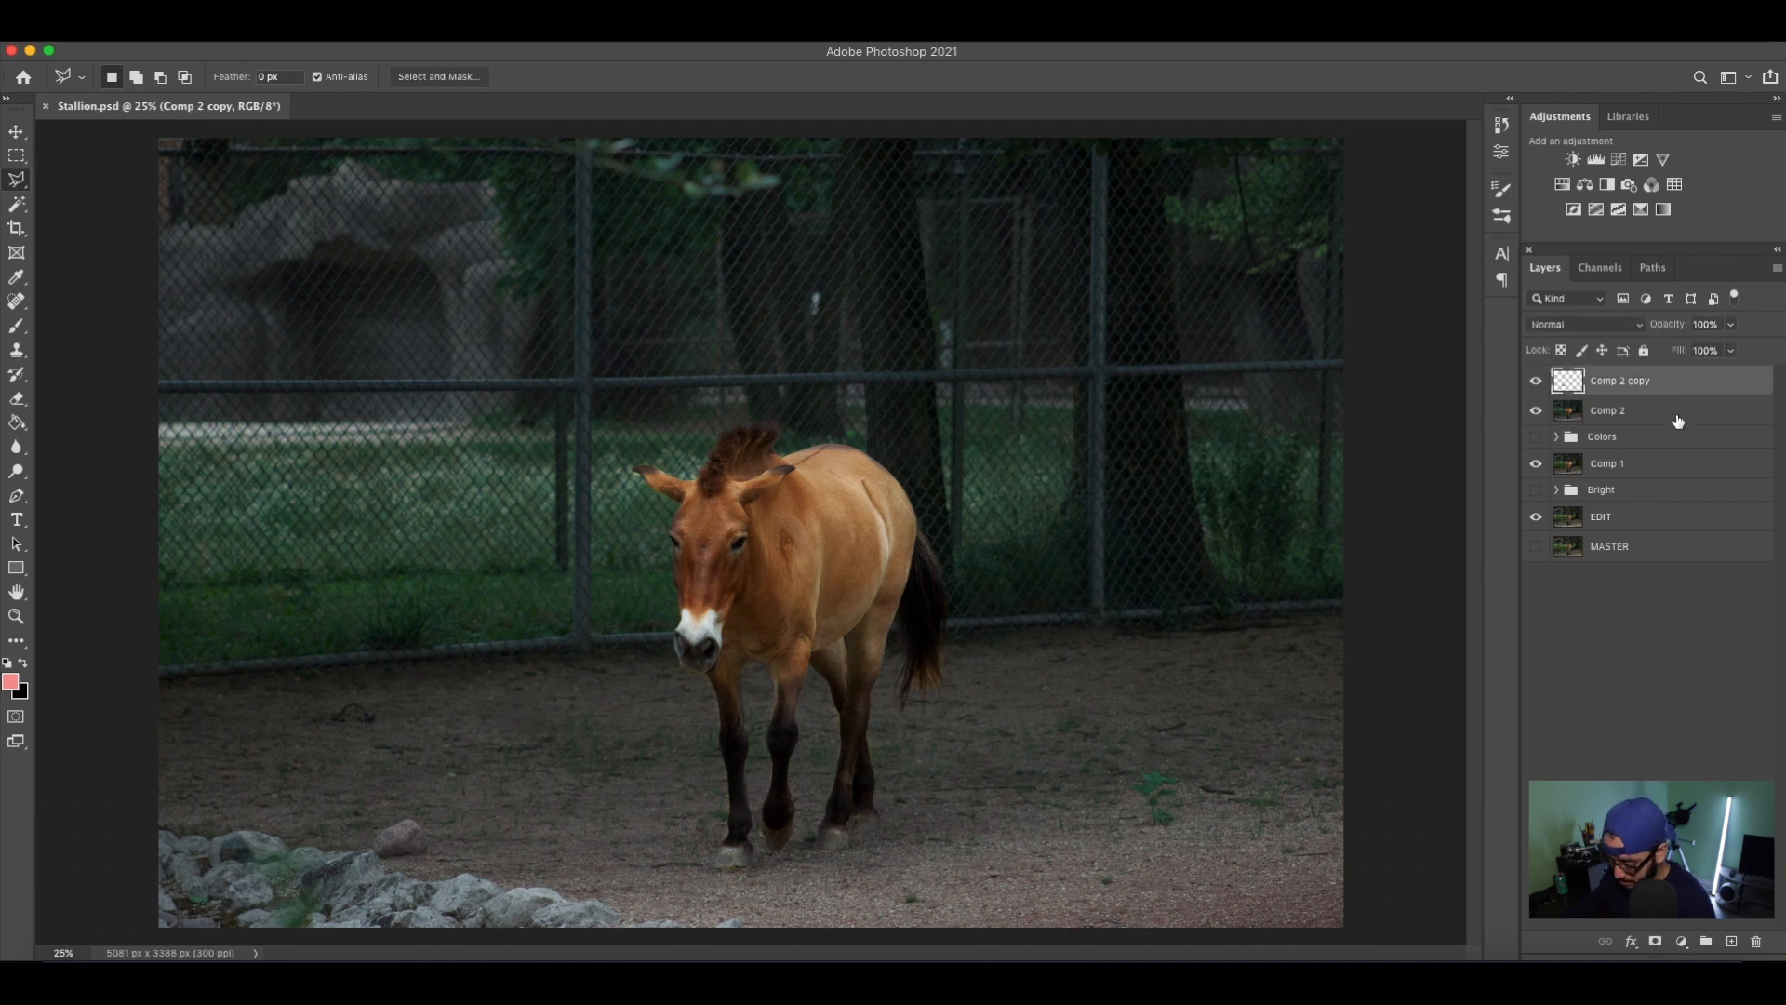
{"action": "key", "text": "super+alt+shift+e"}
{"action": "double_click", "coordinate": [1604, 380]}
{"action": "type", "text": "Comp 3"}
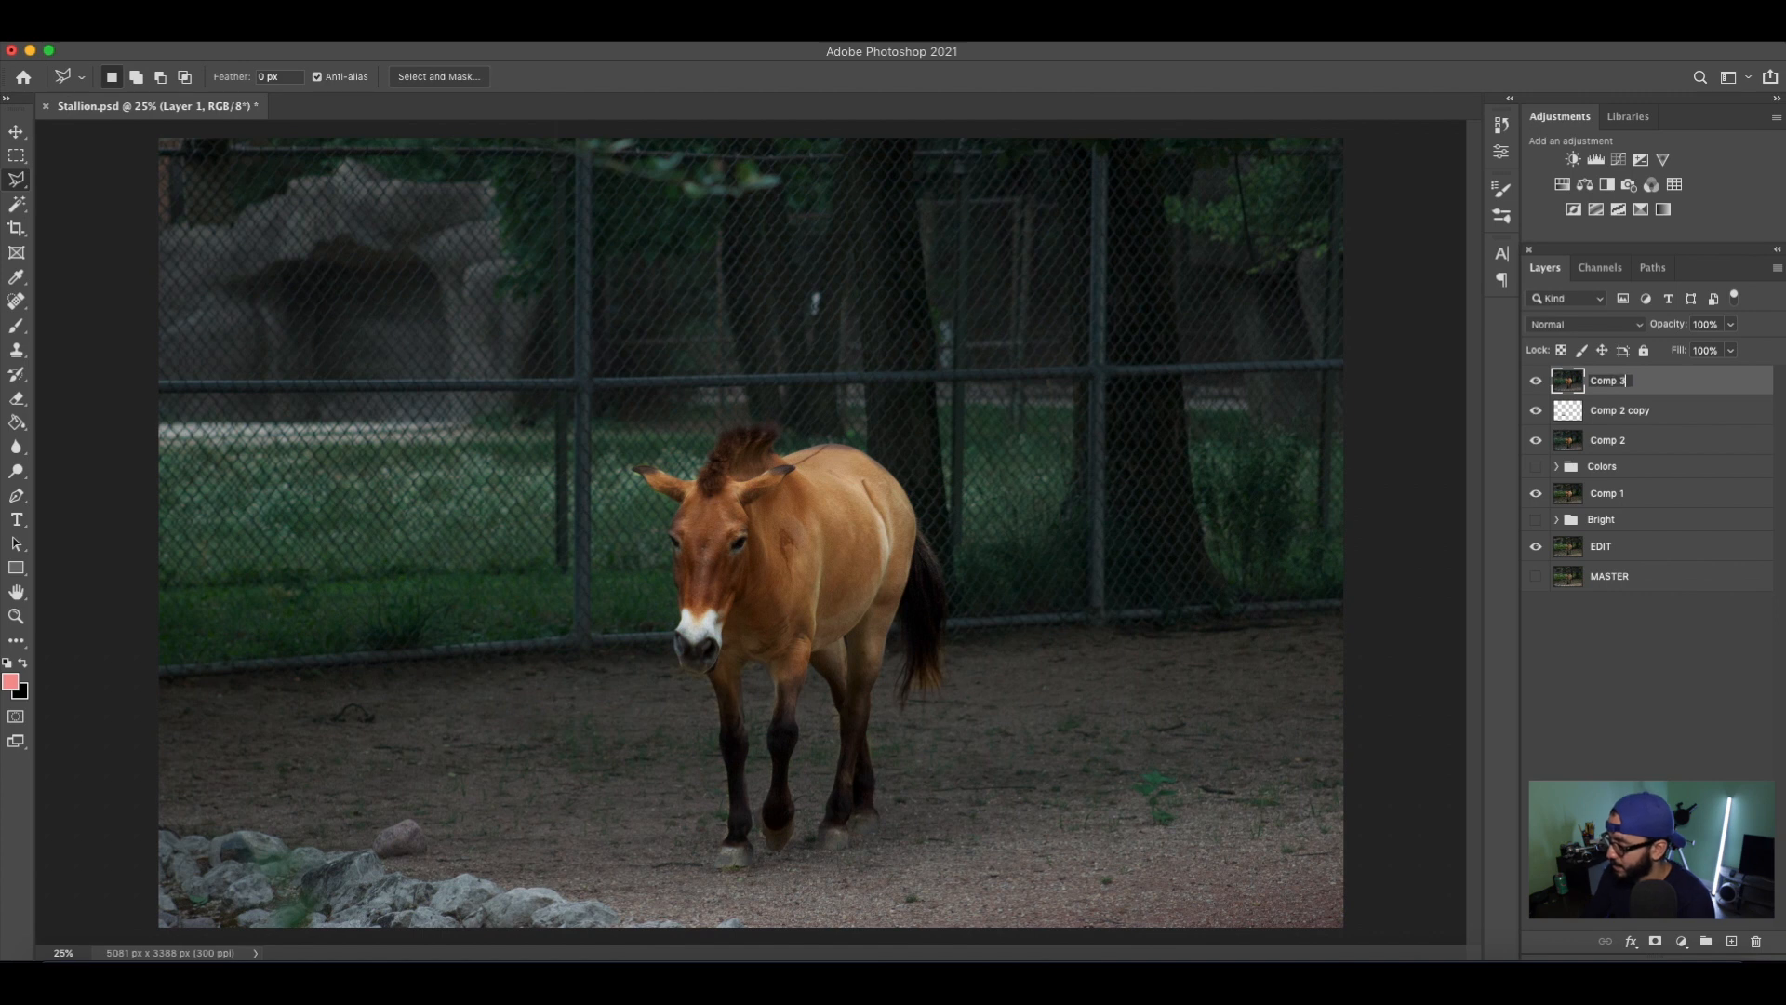
{"action": "key", "text": "Return"}
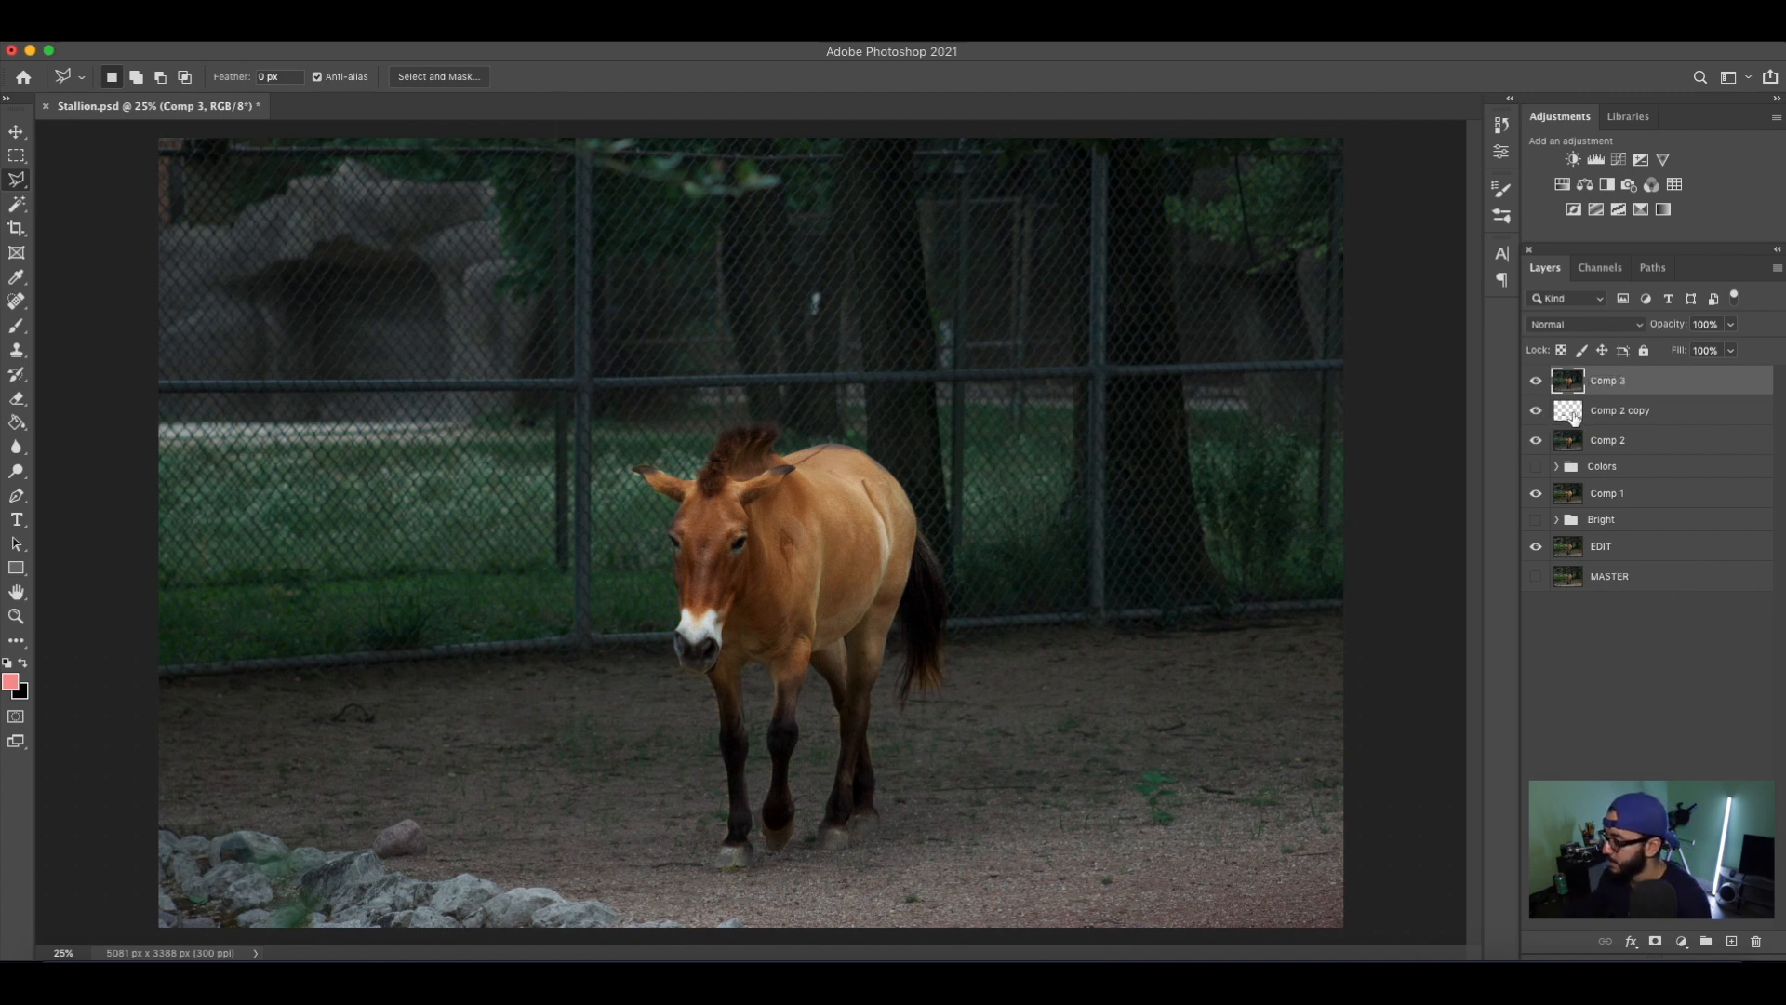
{"action": "left_click", "coordinate": [1536, 410]}
Compare the photo with Comp 3 hidden and shown, leave it visible, and save the document.
{"action": "left_click", "coordinate": [1538, 381]}
{"action": "left_click", "coordinate": [1538, 381]}
{"action": "left_click", "coordinate": [1538, 382]}
{"action": "left_click", "coordinate": [1537, 381]}
{"action": "key", "text": "super+s"}
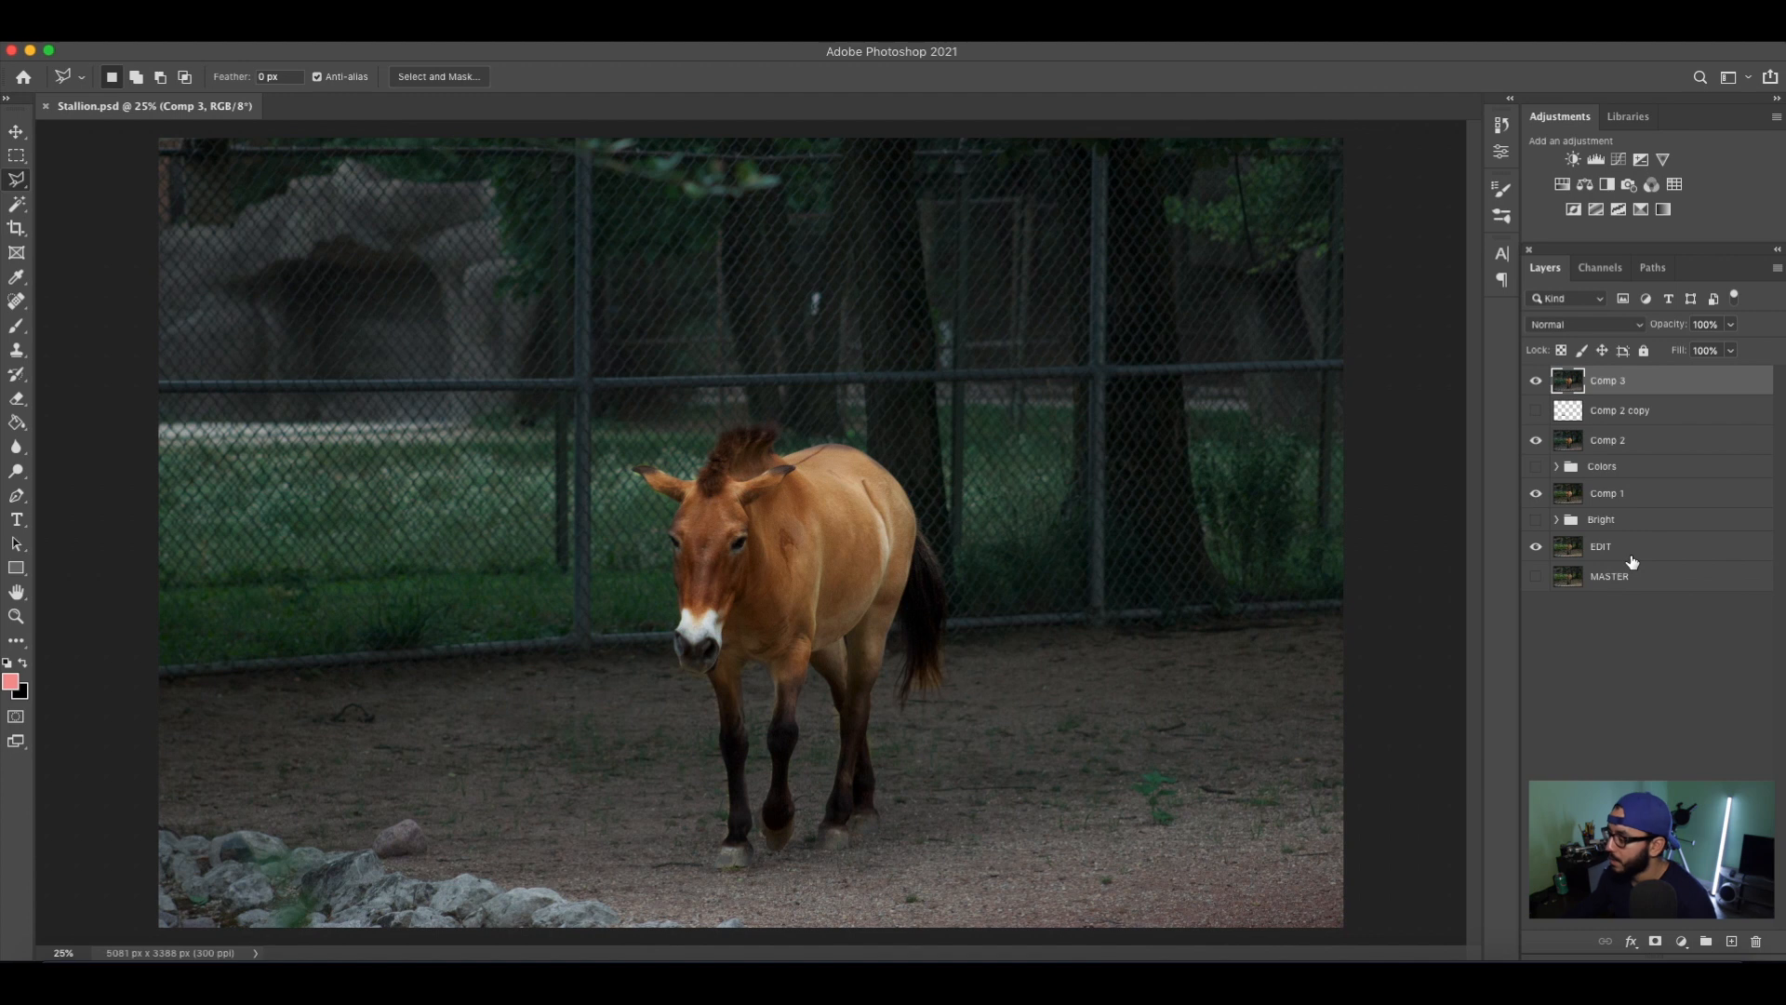
Add a Brightness/Contrast layer above Comp 3 with brightness 35 and contrast 24, lower its opacity, and check the effect.
{"action": "left_click", "coordinate": [1572, 160]}
{"action": "left_click_drag", "start_coordinate": [1343, 233], "coordinate": [1365, 265]}
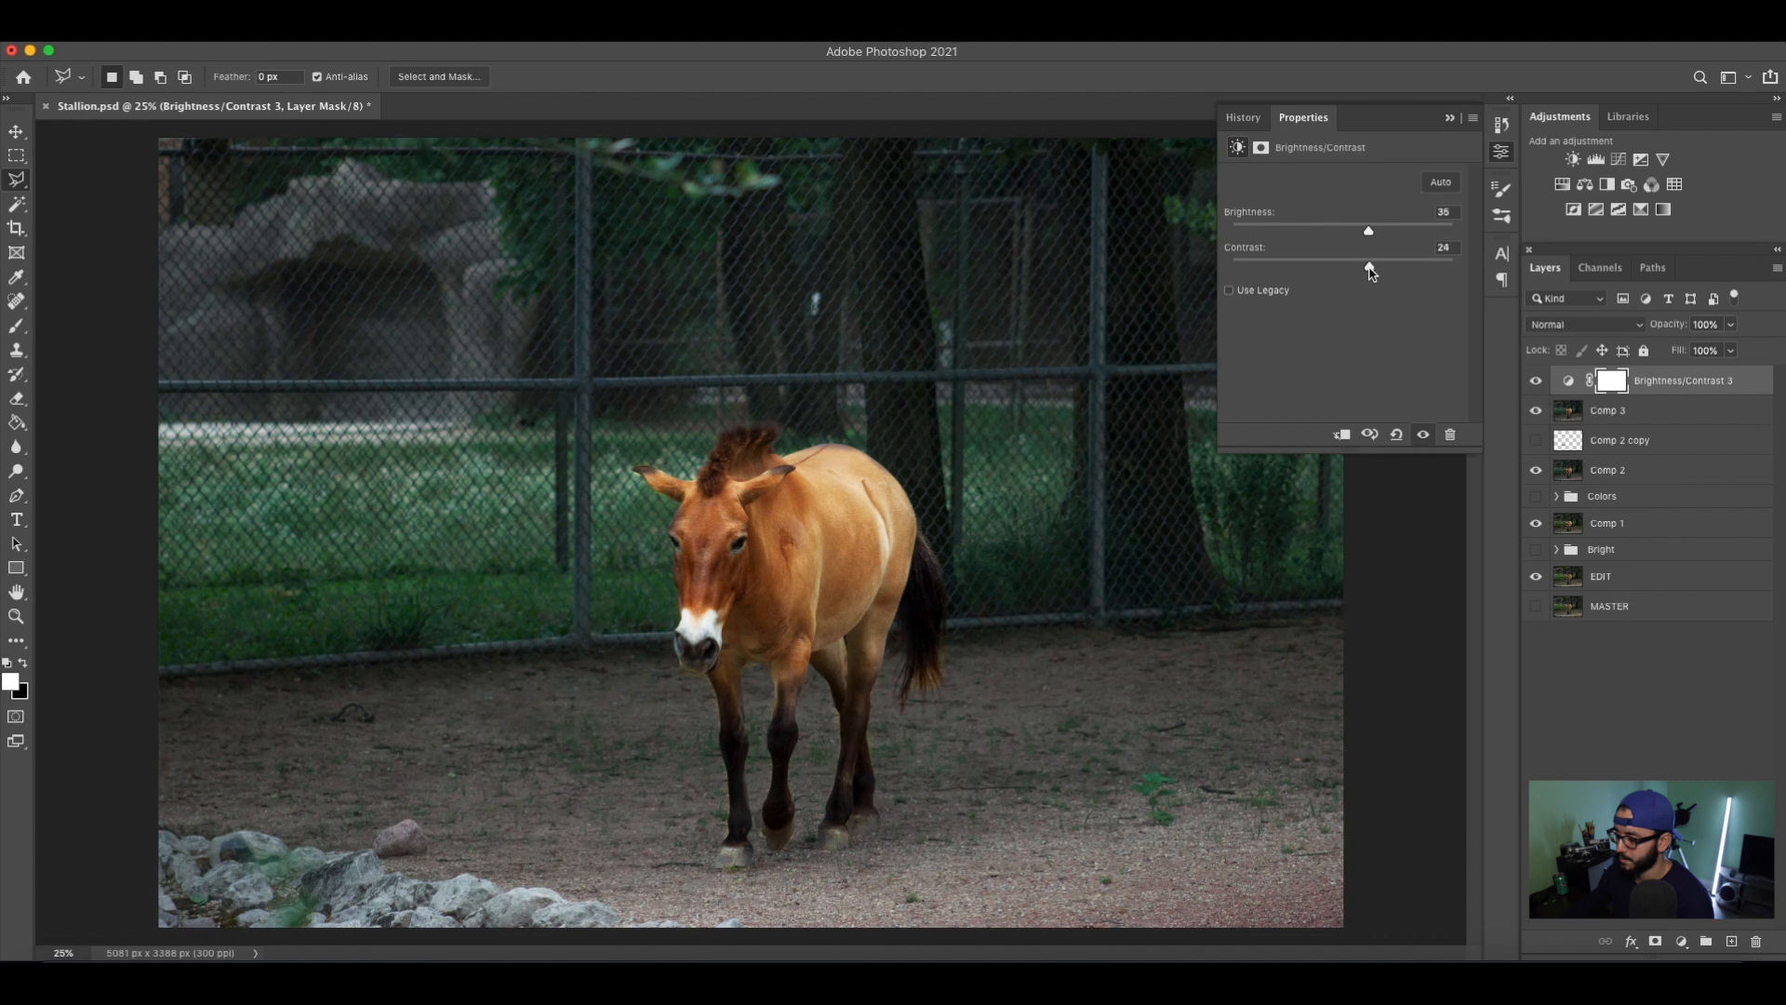
{"action": "left_click", "coordinate": [1449, 119]}
{"action": "left_click", "coordinate": [1730, 325]}
{"action": "left_click", "coordinate": [1696, 349]}
{"action": "left_click", "coordinate": [1536, 383]}
{"action": "left_click", "coordinate": [1537, 383]}
Draw a large elliptical selection around the photo's center and invert it so only the corners are selected.
{"action": "key", "text": "m"}
{"action": "left_click_drag", "start_coordinate": [121, 133], "coordinate": [862, 574]}
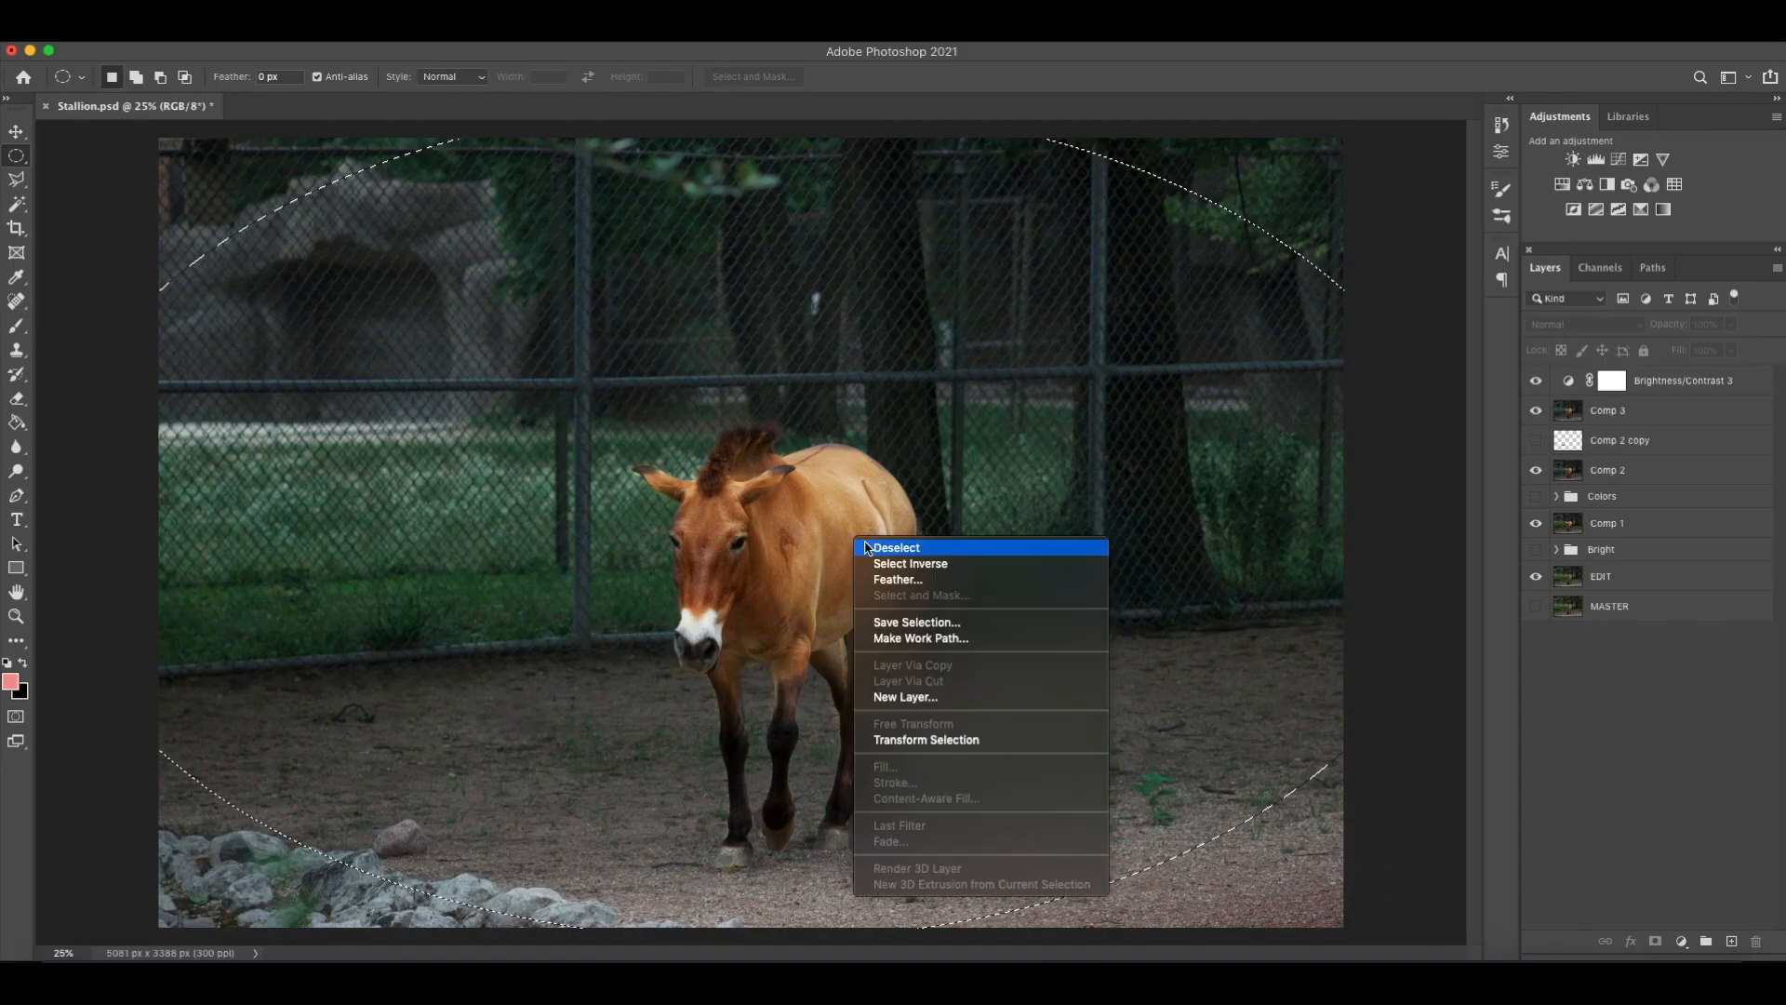
{"action": "left_click", "coordinate": [893, 564]}
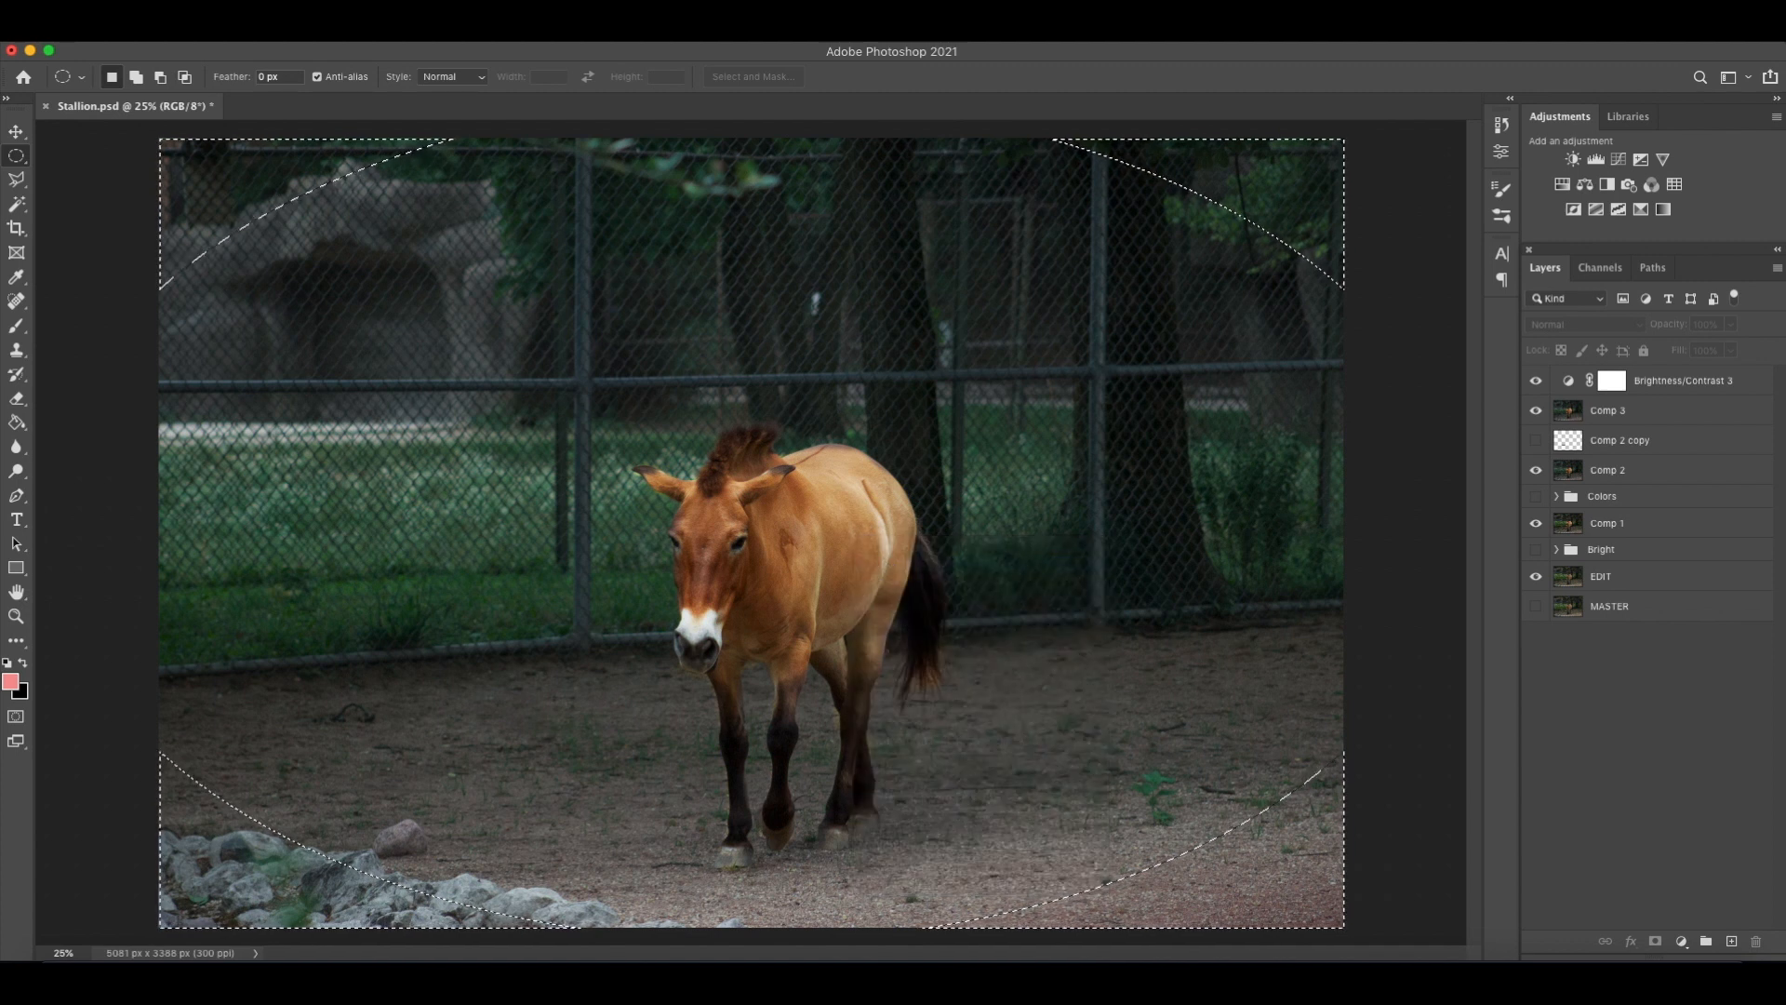
Darken the selected corners with a new Brightness/Contrast layer at brightness -101 and feather its mask into a soft vignette.
{"action": "left_click", "coordinate": [1573, 159]}
{"action": "left_click_drag", "start_coordinate": [1342, 230], "coordinate": [1274, 254]}
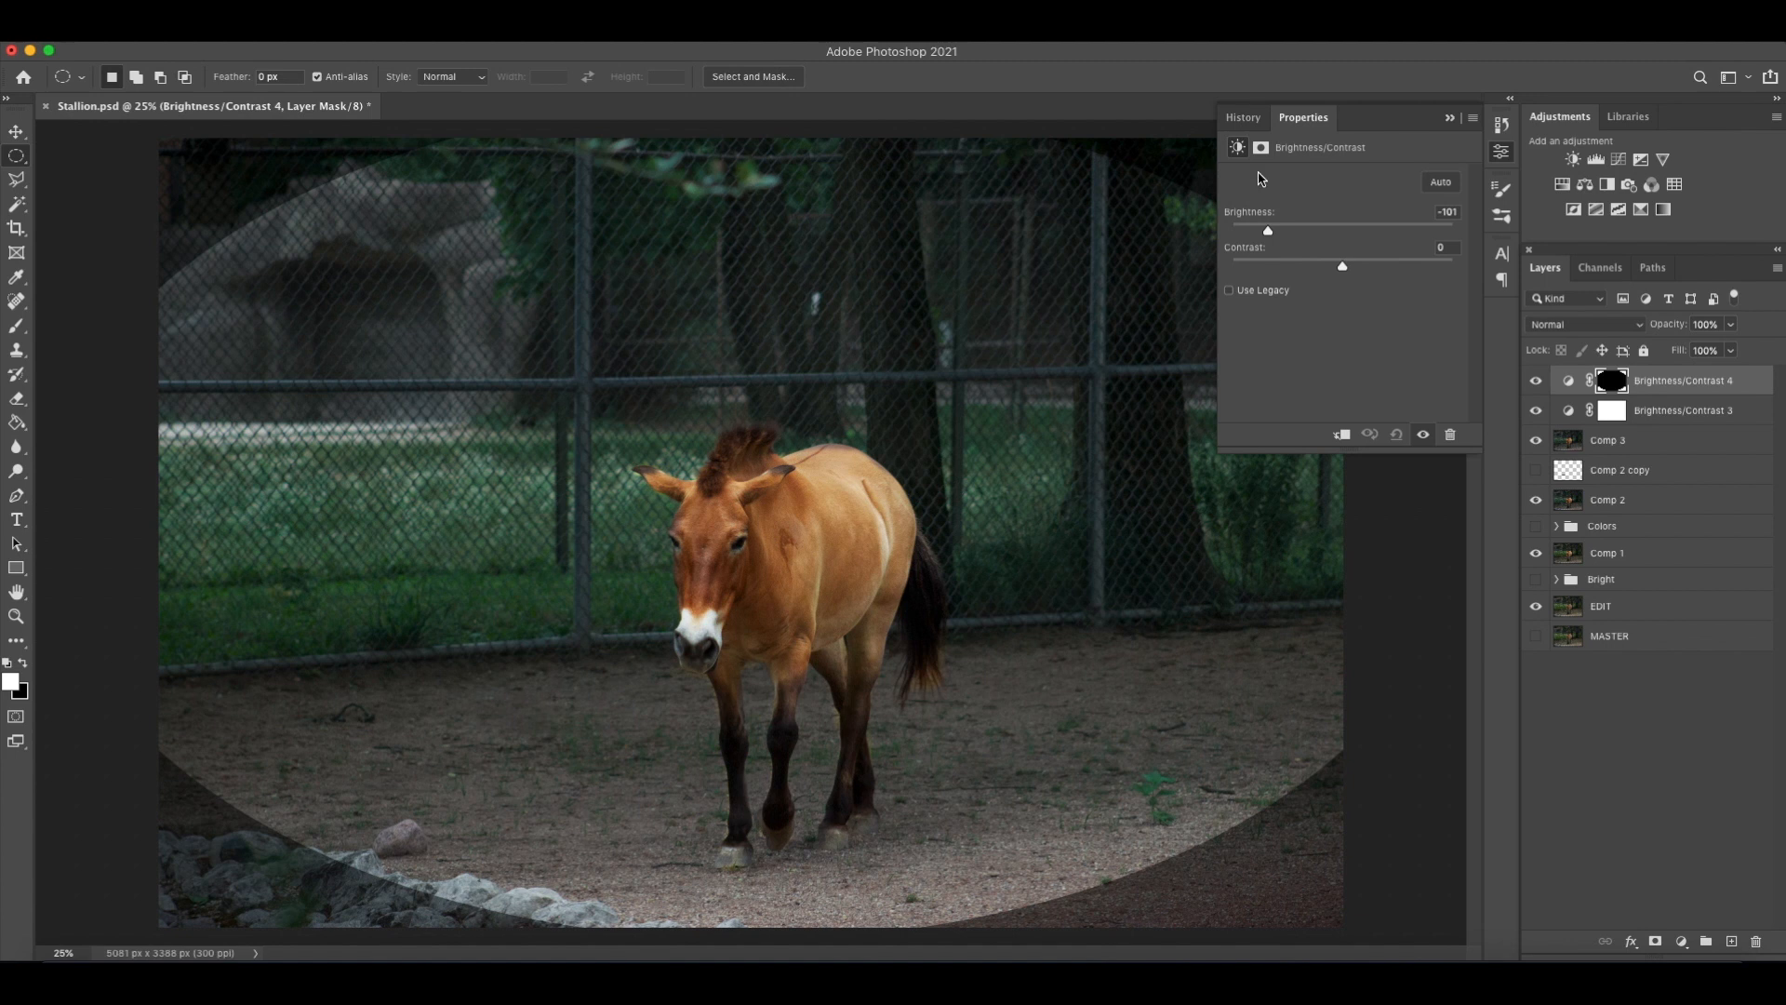
{"action": "left_click", "coordinate": [1262, 149]}
{"action": "left_click_drag", "start_coordinate": [1337, 311], "coordinate": [1426, 316]}
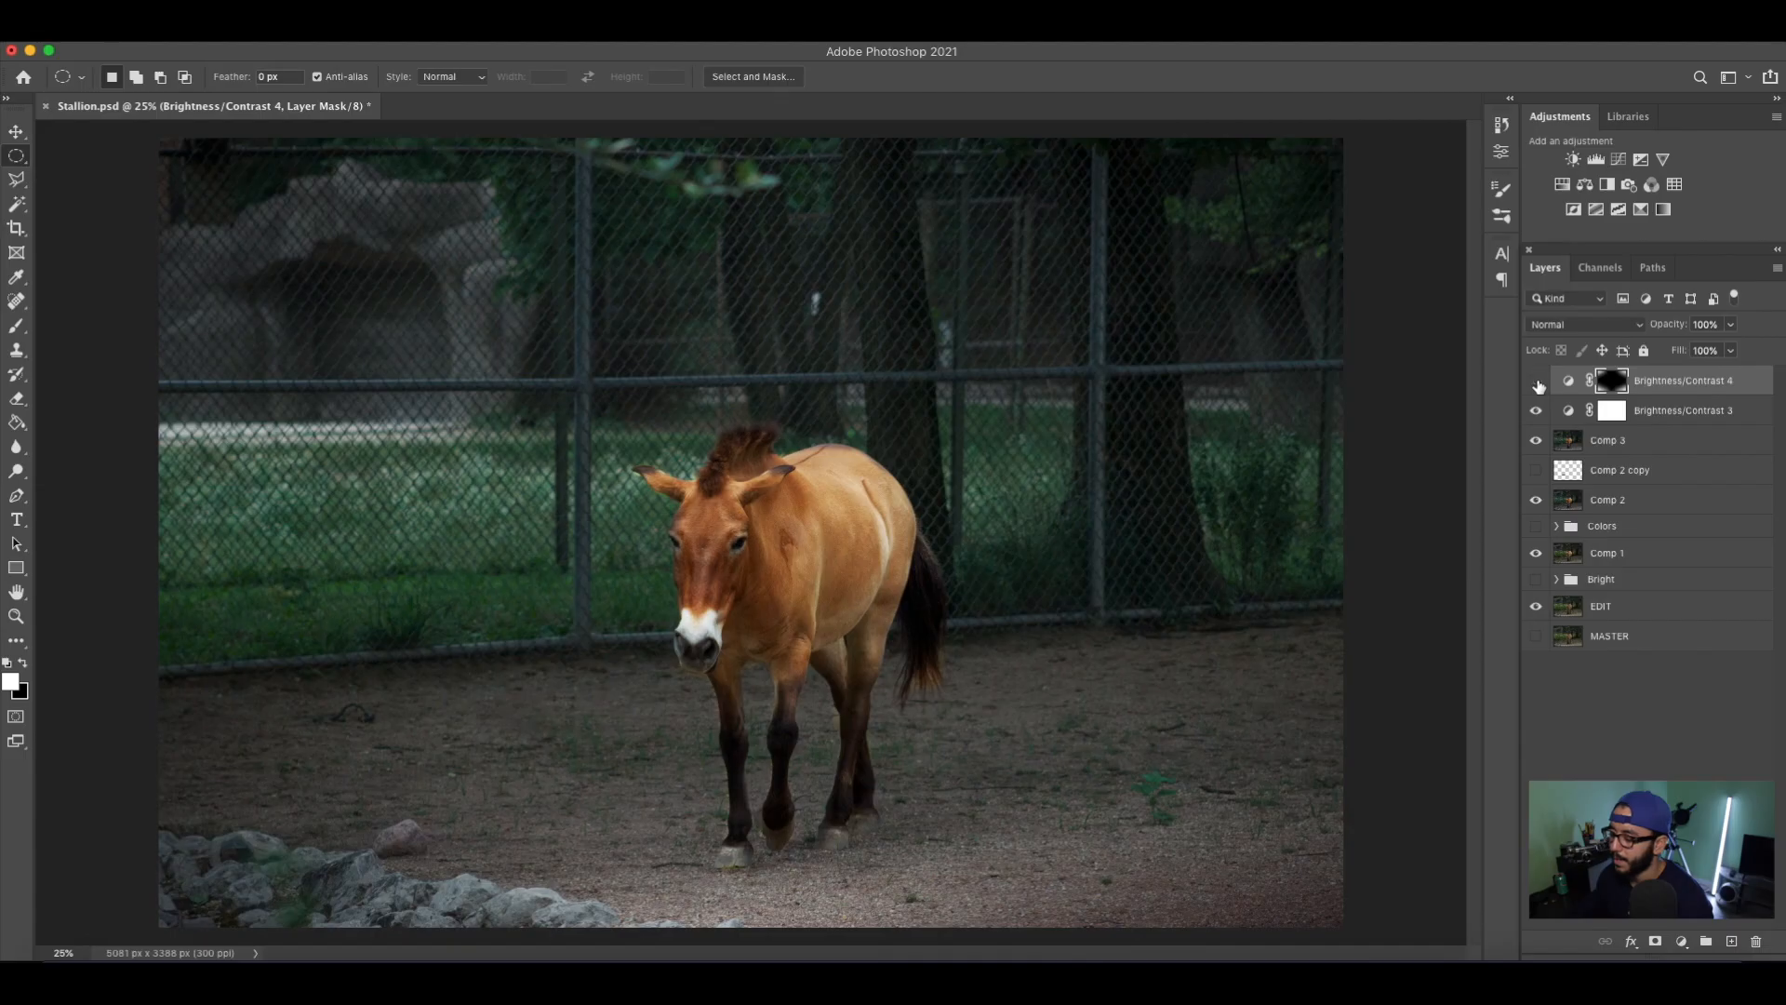
Compare the photo with the vignette layer hidden and shown, leaving it visible.
{"action": "left_click", "coordinate": [1536, 381]}
{"action": "left_click", "coordinate": [1536, 381]}
{"action": "left_click", "coordinate": [1536, 382]}
{"action": "left_click", "coordinate": [1536, 382]}
Add another Brightness/Contrast layer above the vignette with brightness 13.
{"action": "left_click", "coordinate": [1572, 159]}
{"action": "left_click_drag", "start_coordinate": [1344, 240], "coordinate": [1355, 240]}
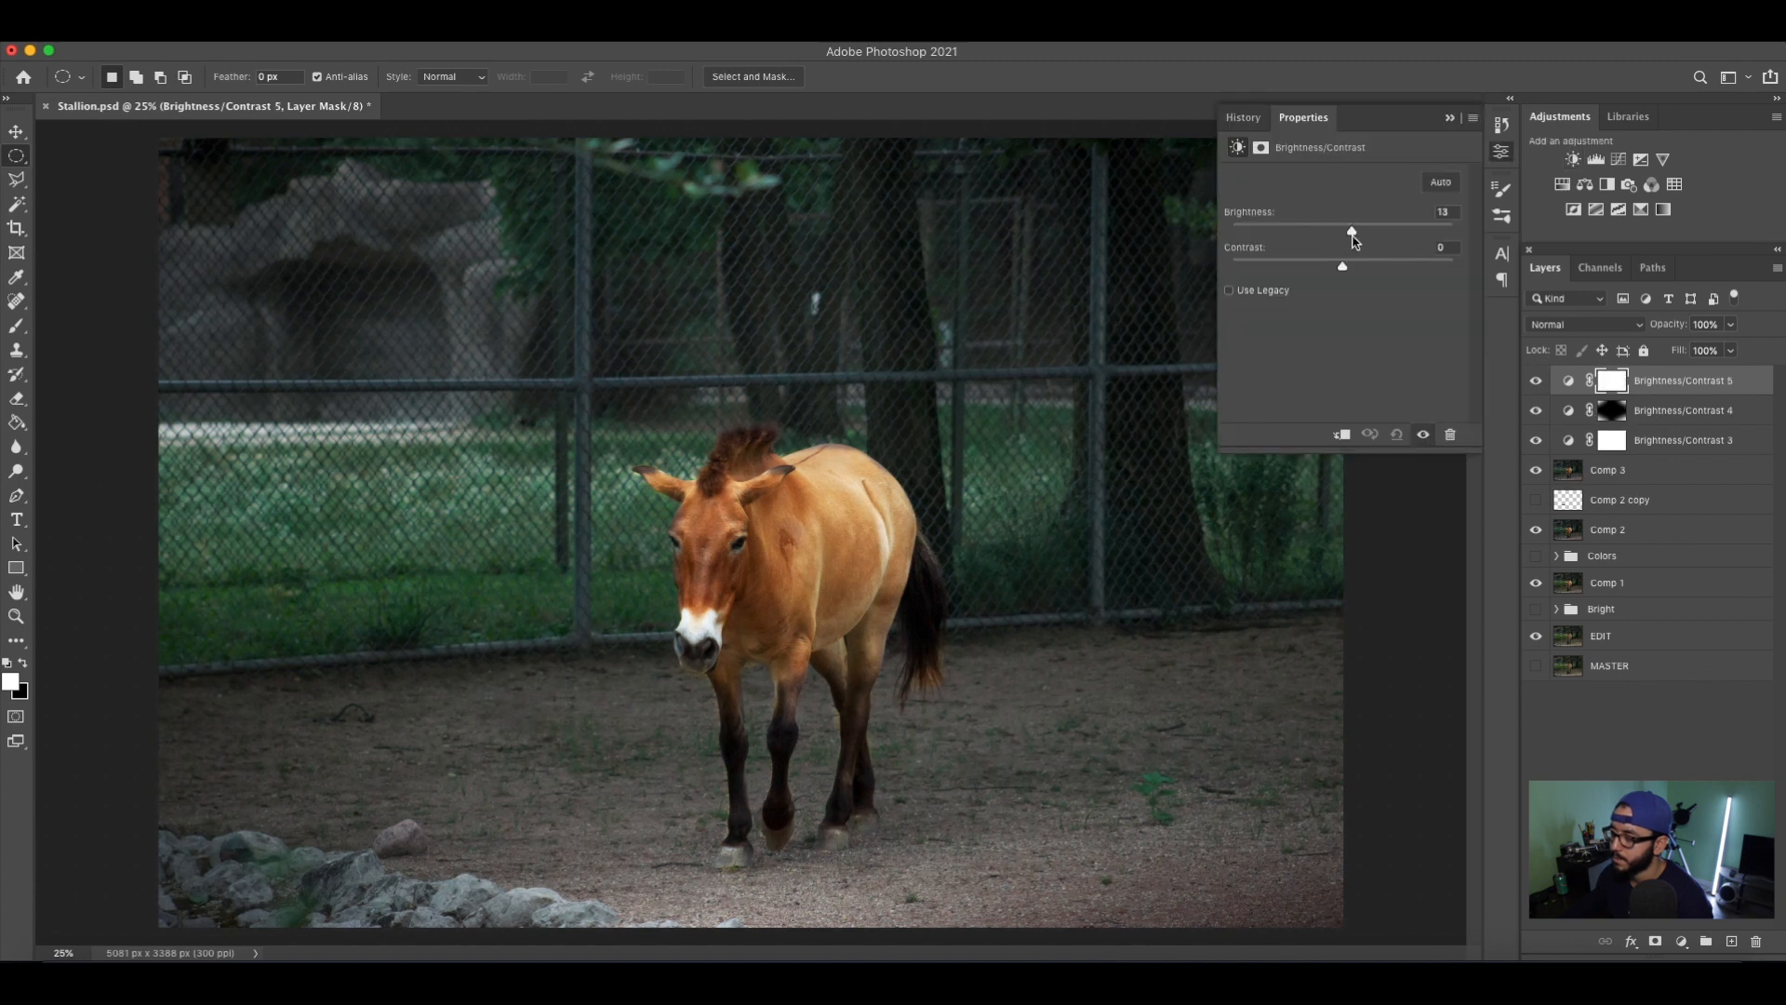
{"action": "left_click", "coordinate": [1449, 117]}
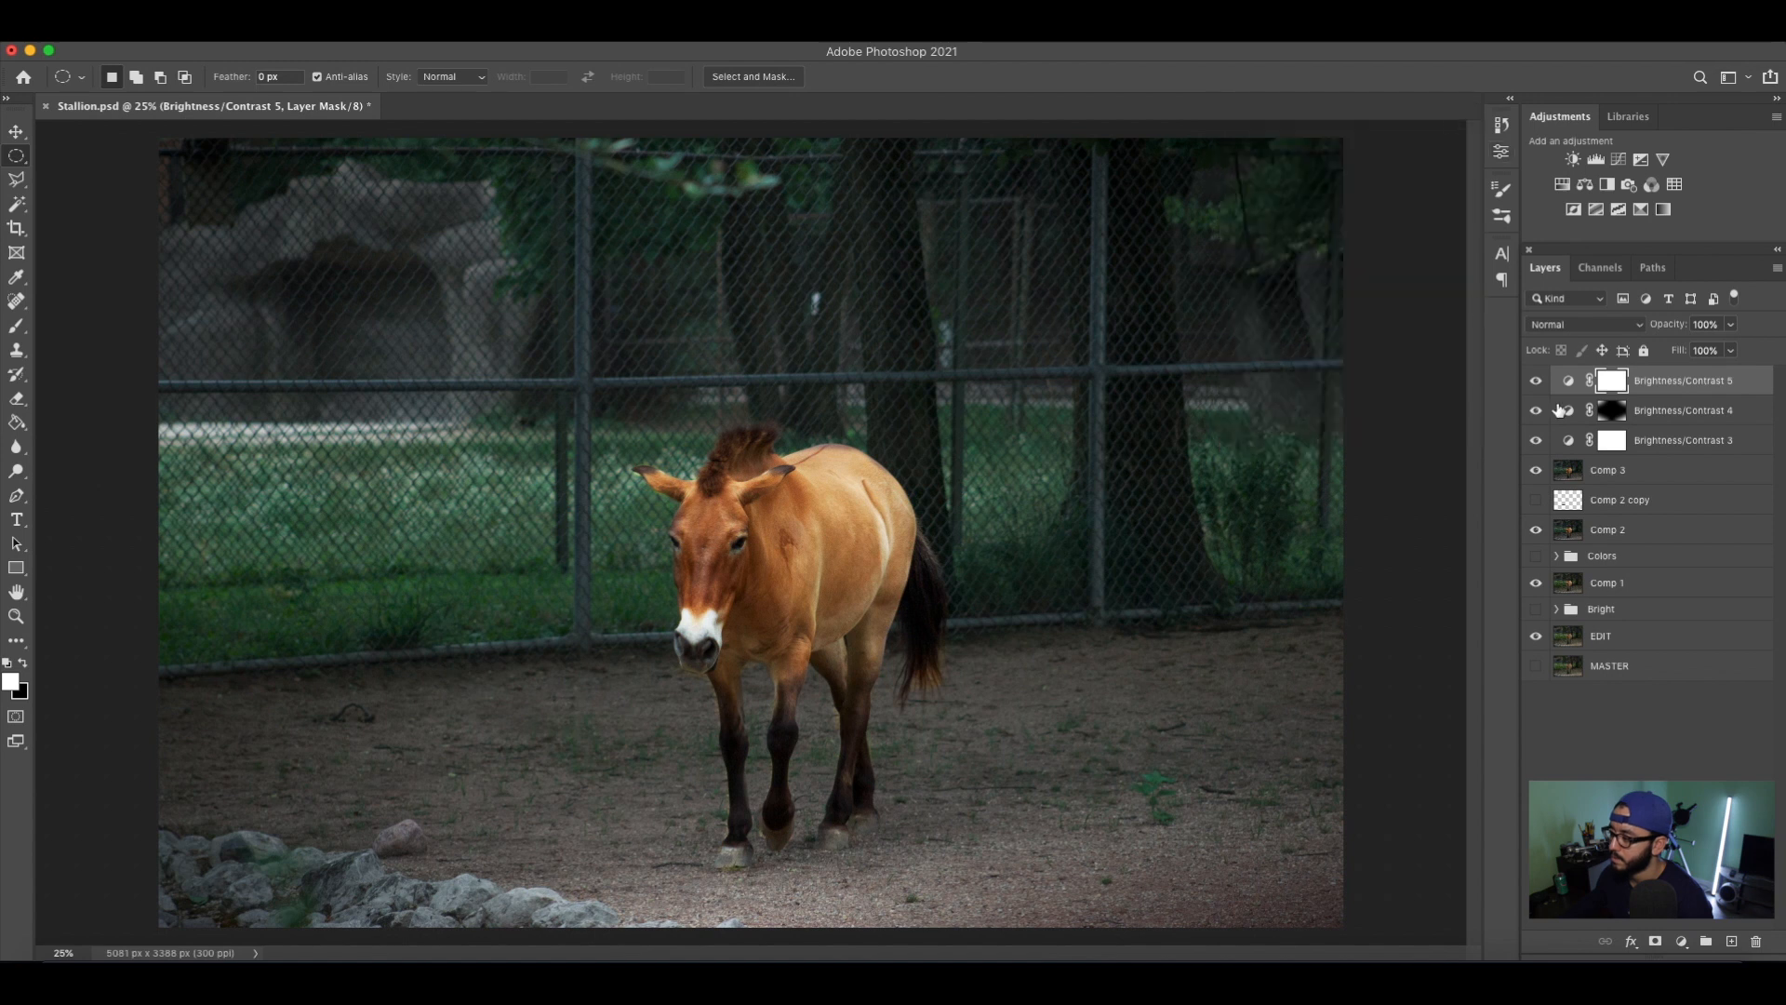
Compare the photo with Brightness/Contrast 5 and then Brightness/Contrast 4 hidden and shown, leaving both visible.
{"action": "left_click", "coordinate": [1535, 381]}
{"action": "left_click", "coordinate": [1536, 381]}
{"action": "left_click", "coordinate": [1536, 381]}
{"action": "left_click", "coordinate": [1535, 382]}
{"action": "left_click", "coordinate": [1536, 411]}
{"action": "left_click", "coordinate": [1535, 410]}
{"action": "left_click", "coordinate": [1536, 410]}
{"action": "left_click", "coordinate": [1535, 410]}
Move Brightness/Contrast 4 above Brightness/Contrast 5 and group the three Brightness/Contrast layers under the name Misc.
{"action": "left_click_drag", "start_coordinate": [1674, 410], "coordinate": [1674, 374]}
{"action": "left_click", "coordinate": [1689, 441], "text": "shift"}
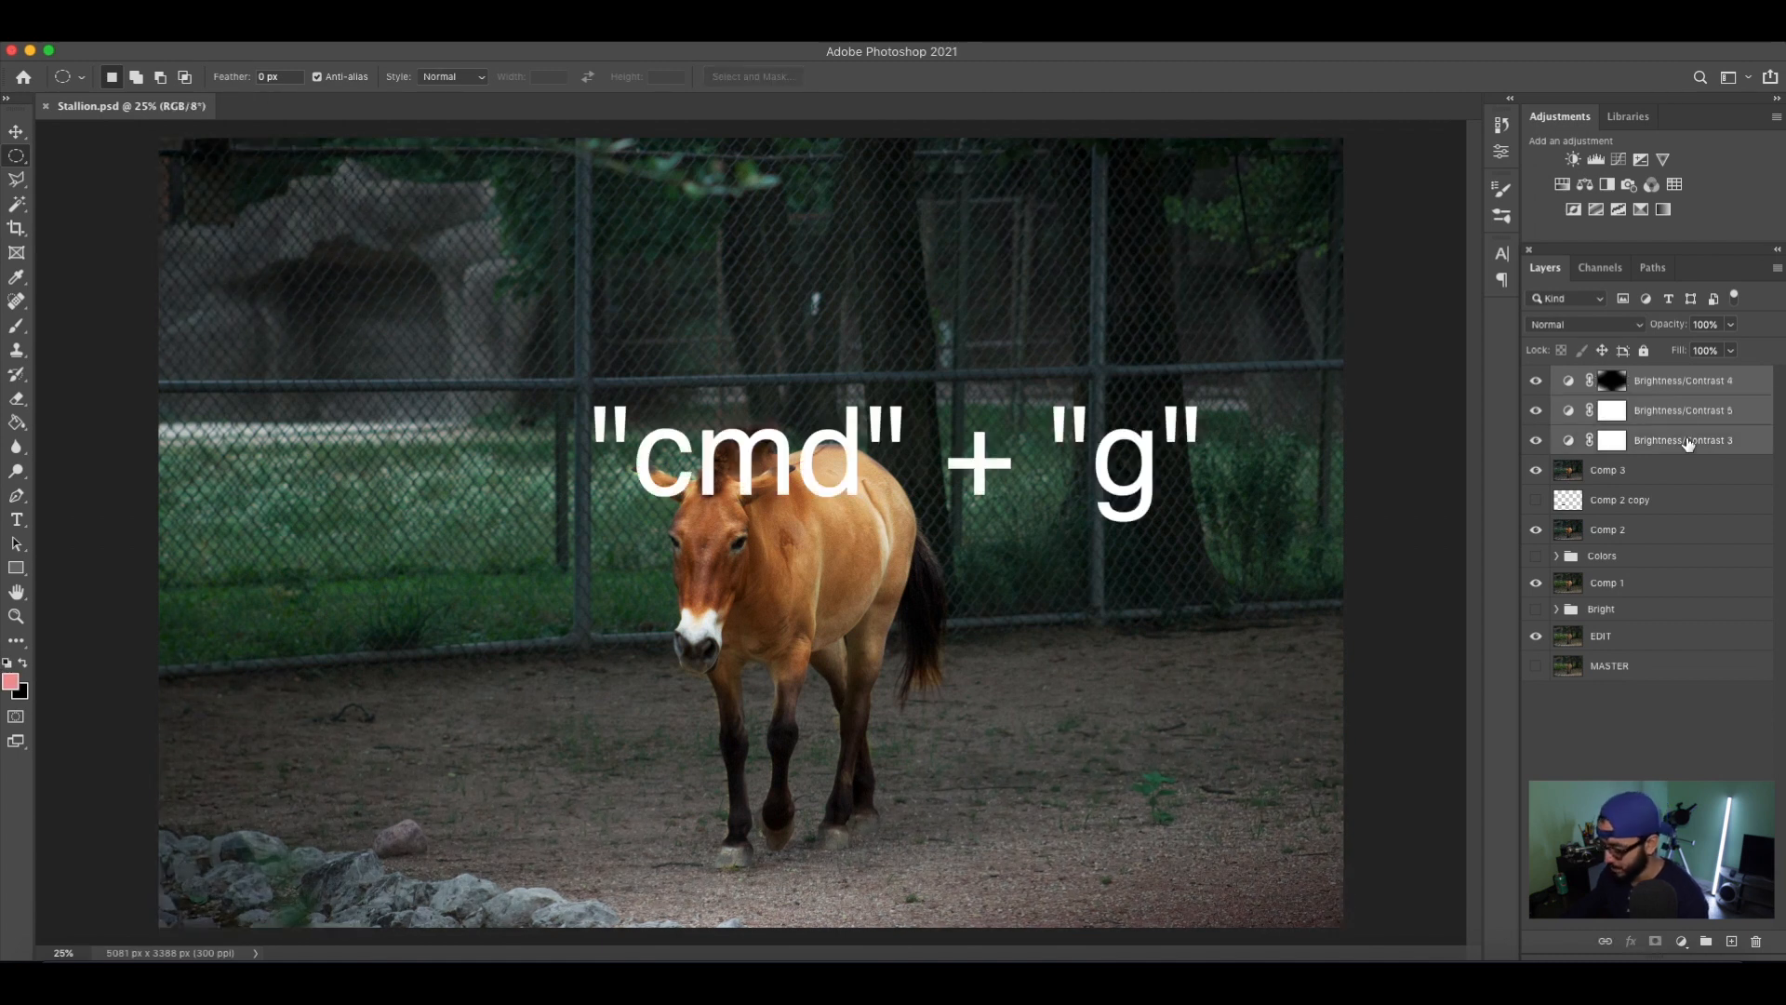
{"action": "key", "text": "super+g"}
{"action": "double_click", "coordinate": [1598, 376]}
{"action": "type", "text": "Misc"}
{"action": "key", "text": "Return"}
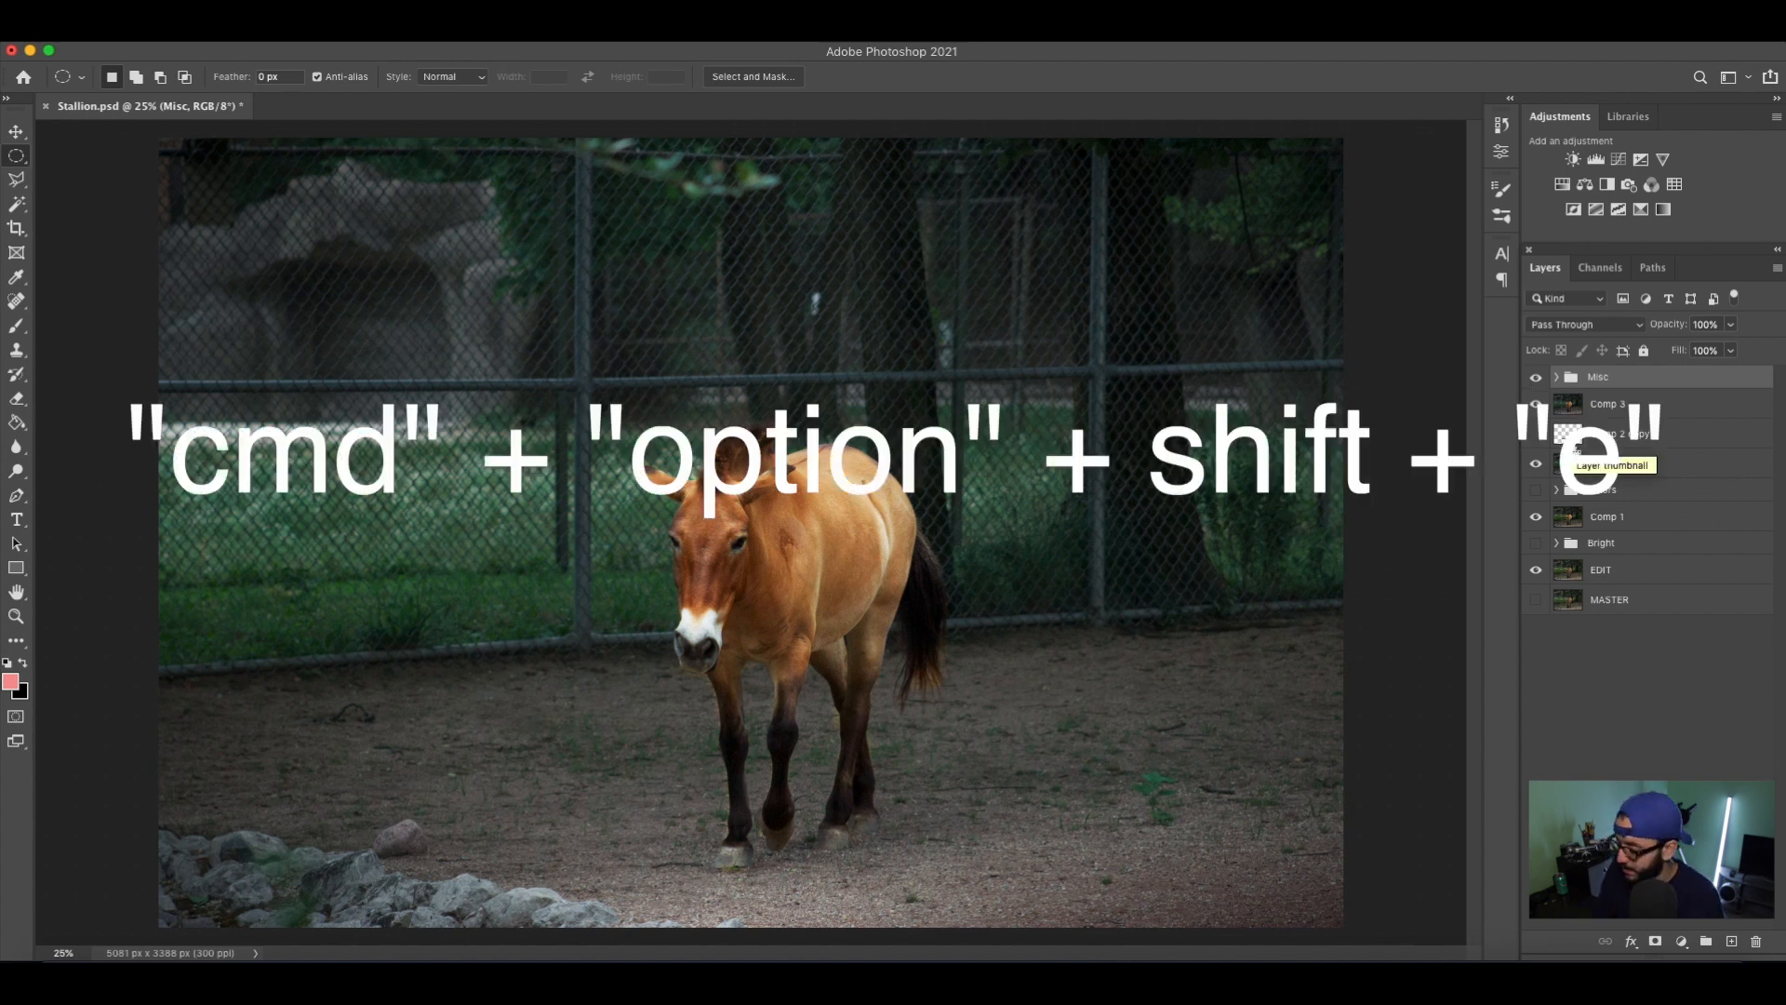
Stamp all visible layers into a new top layer named Comp 4 and hide the Misc group.
{"action": "key", "text": "super+alt+shift+e"}
{"action": "left_click", "coordinate": [1536, 406]}
{"action": "double_click", "coordinate": [1602, 381]}
{"action": "type", "text": "omp 4"}
{"action": "key", "text": "Return"}
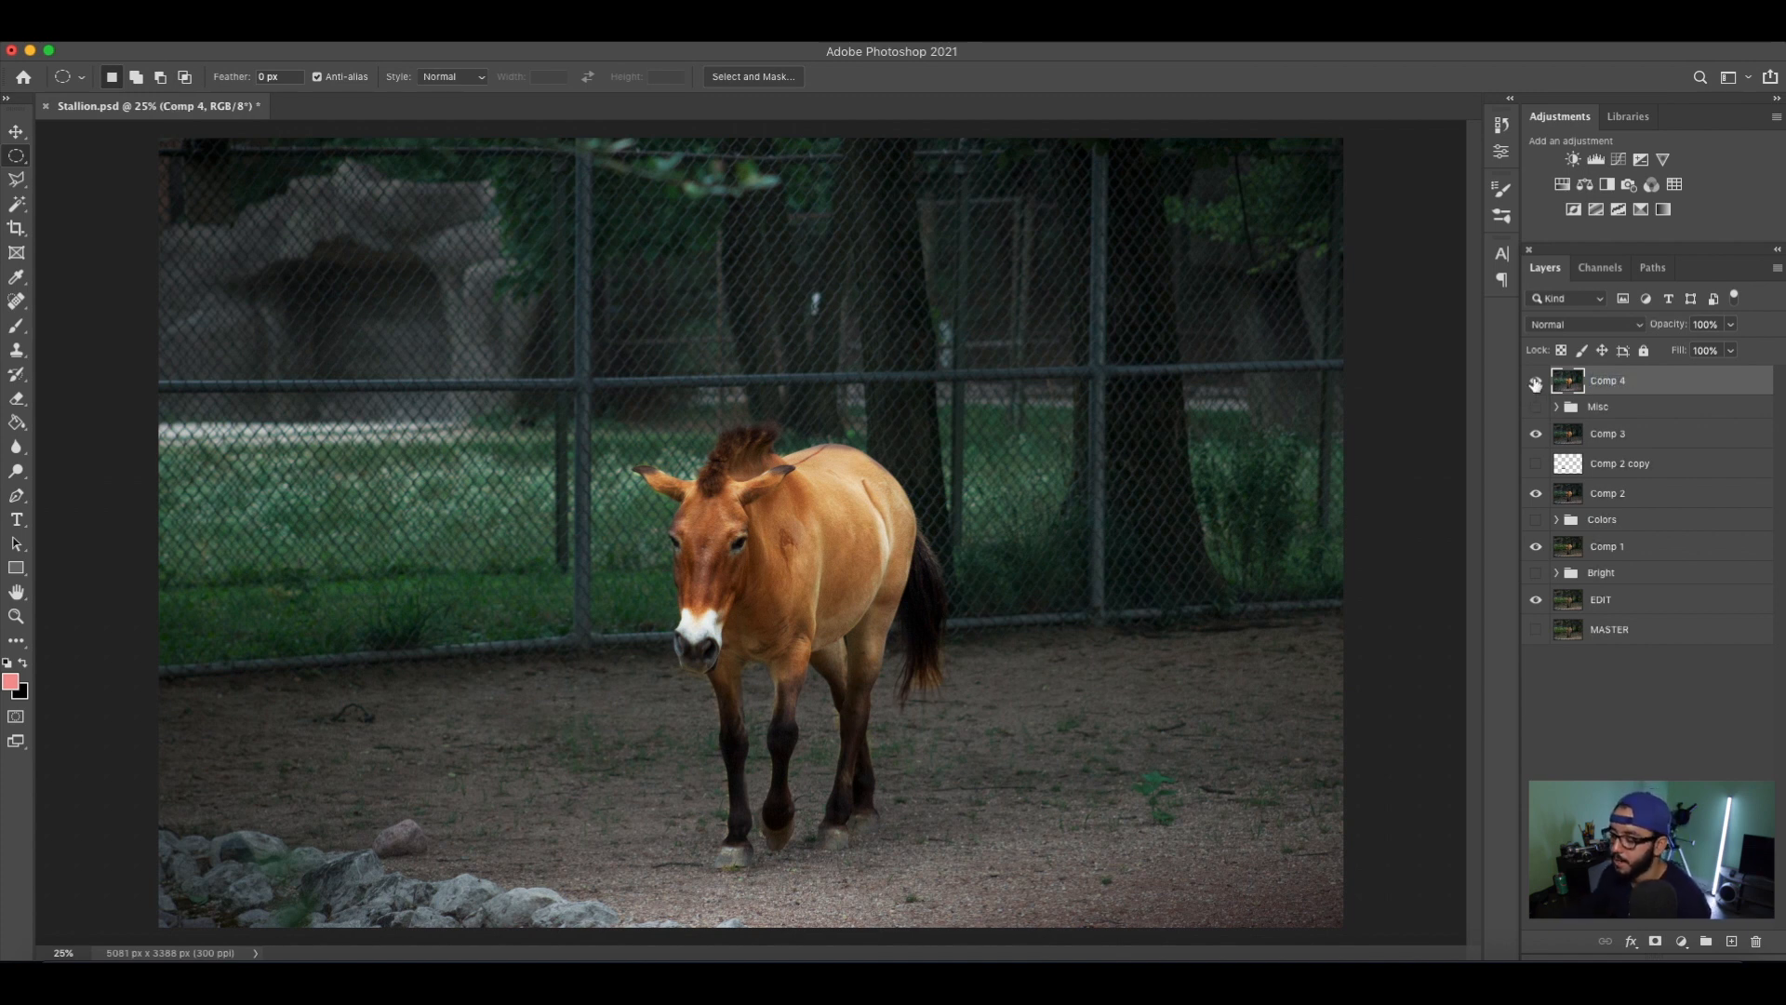
Compare the photo repeatedly with the Comp 4 layer hidden and shown.
{"action": "left_click", "coordinate": [1536, 382]}
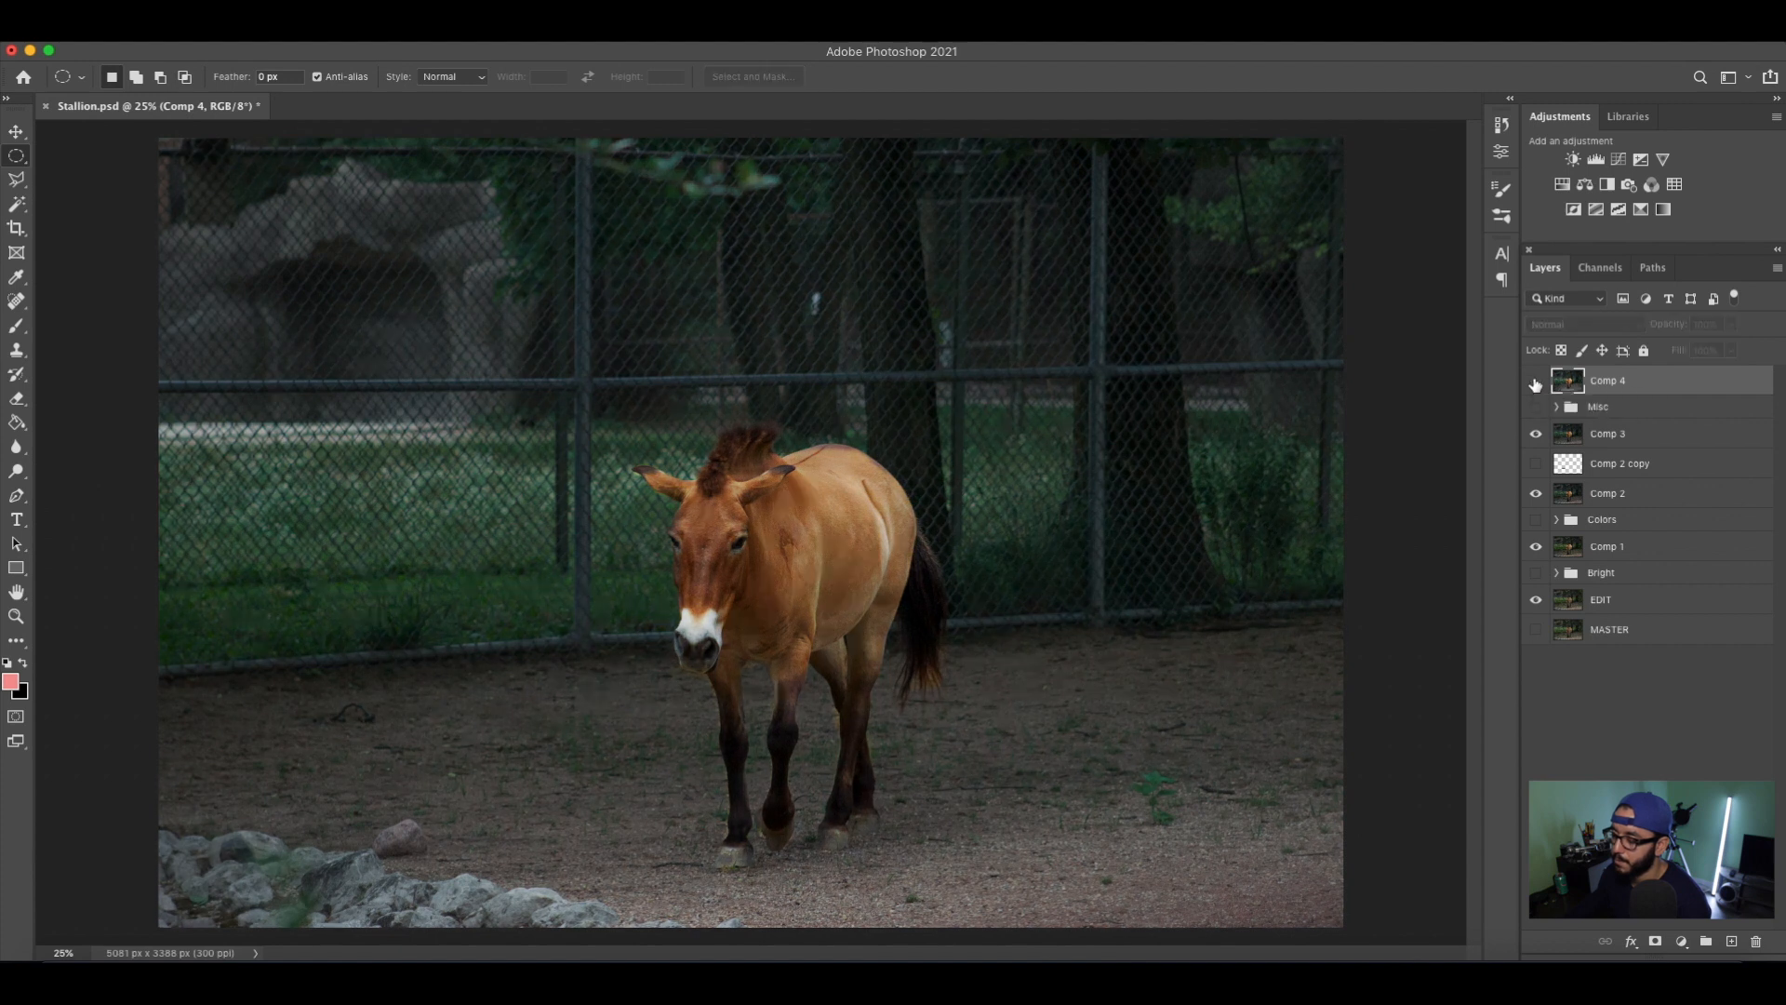
{"action": "left_click", "coordinate": [1536, 383]}
{"action": "left_click", "coordinate": [1536, 382]}
{"action": "left_click", "coordinate": [1536, 383]}
{"action": "left_click", "coordinate": [1536, 383]}
{"action": "left_click", "coordinate": [1536, 382]}
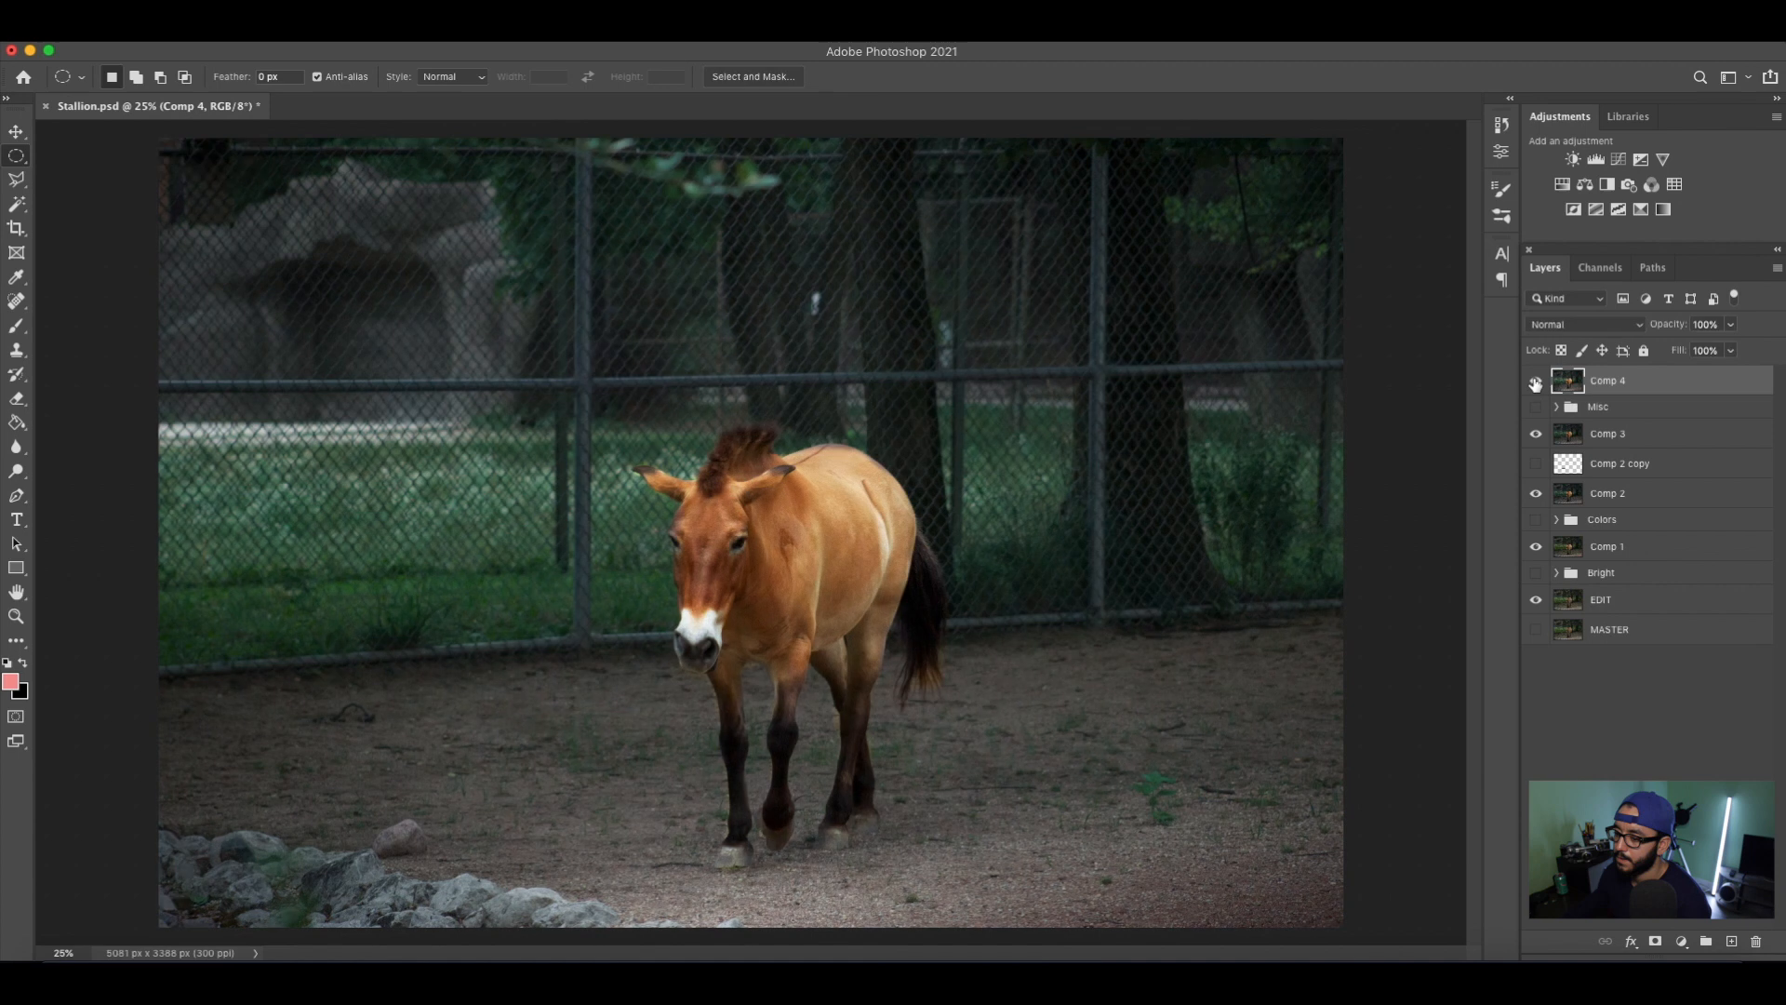
{"action": "left_click", "coordinate": [1536, 382]}
{"action": "left_click", "coordinate": [1535, 383]}
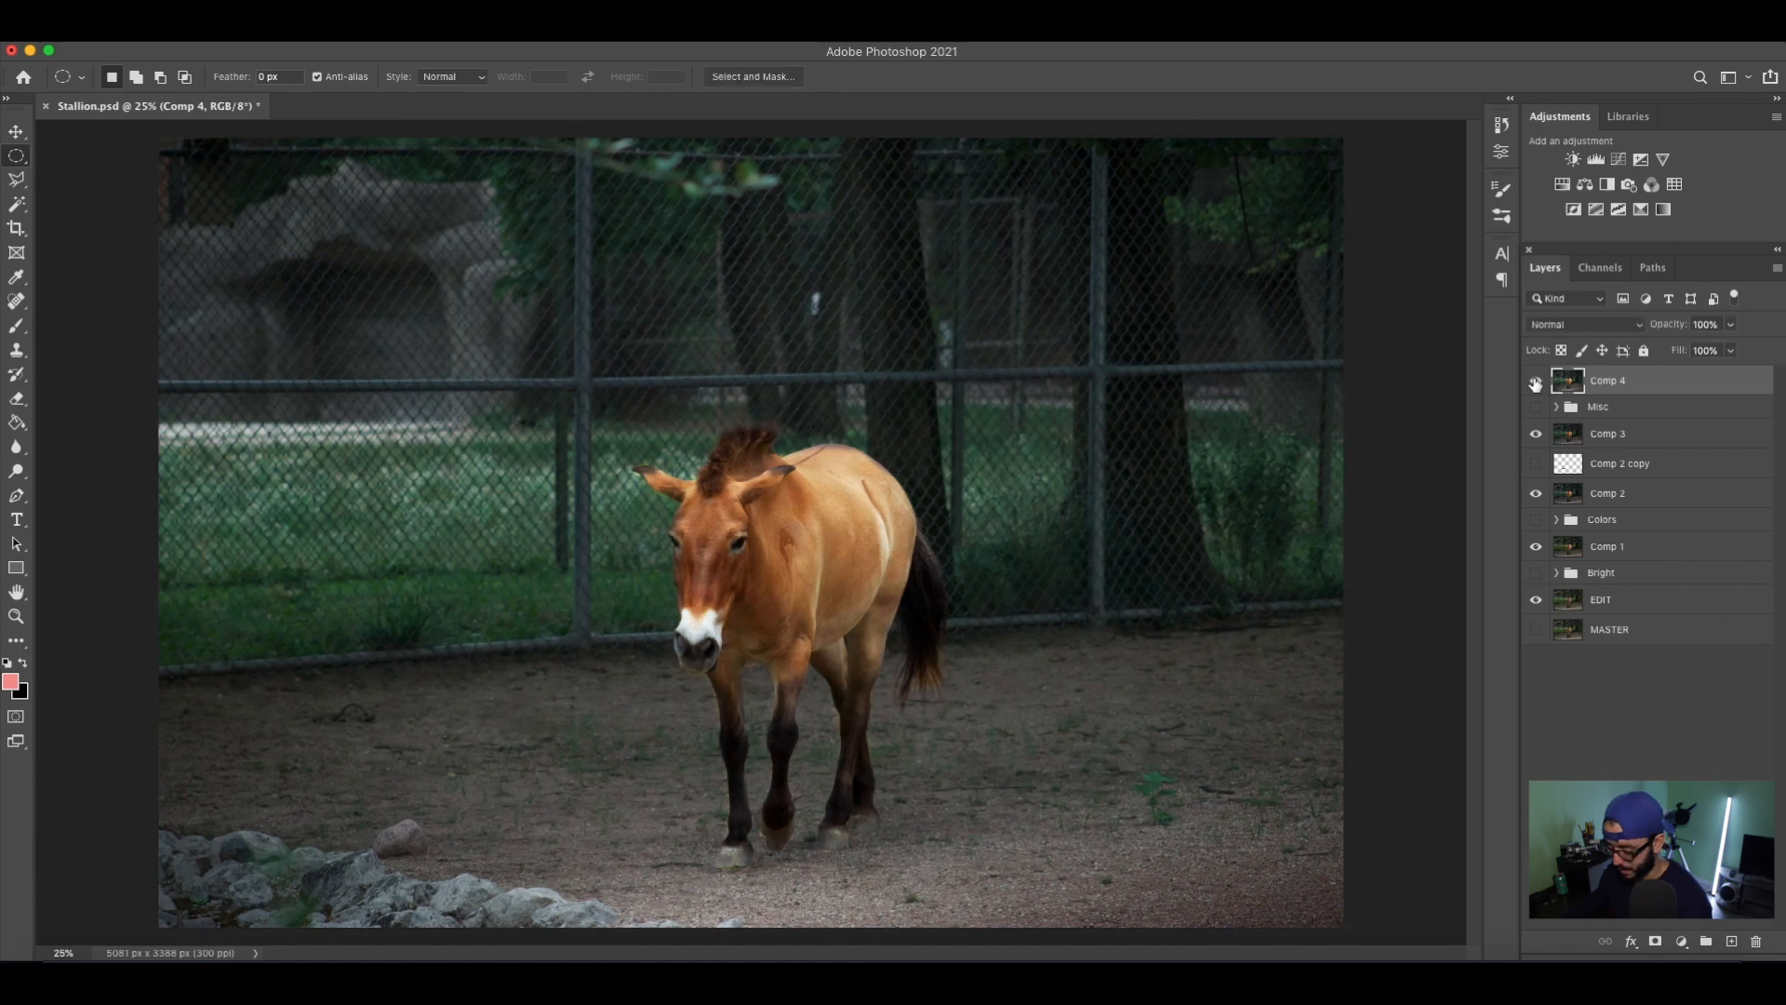
Hide Comp 4, Comp 3, Comp 2 and Comp 1 in turn down to EDIT, and show them again one by one.
{"action": "left_click", "coordinate": [1535, 383]}
{"action": "left_click", "coordinate": [1535, 434]}
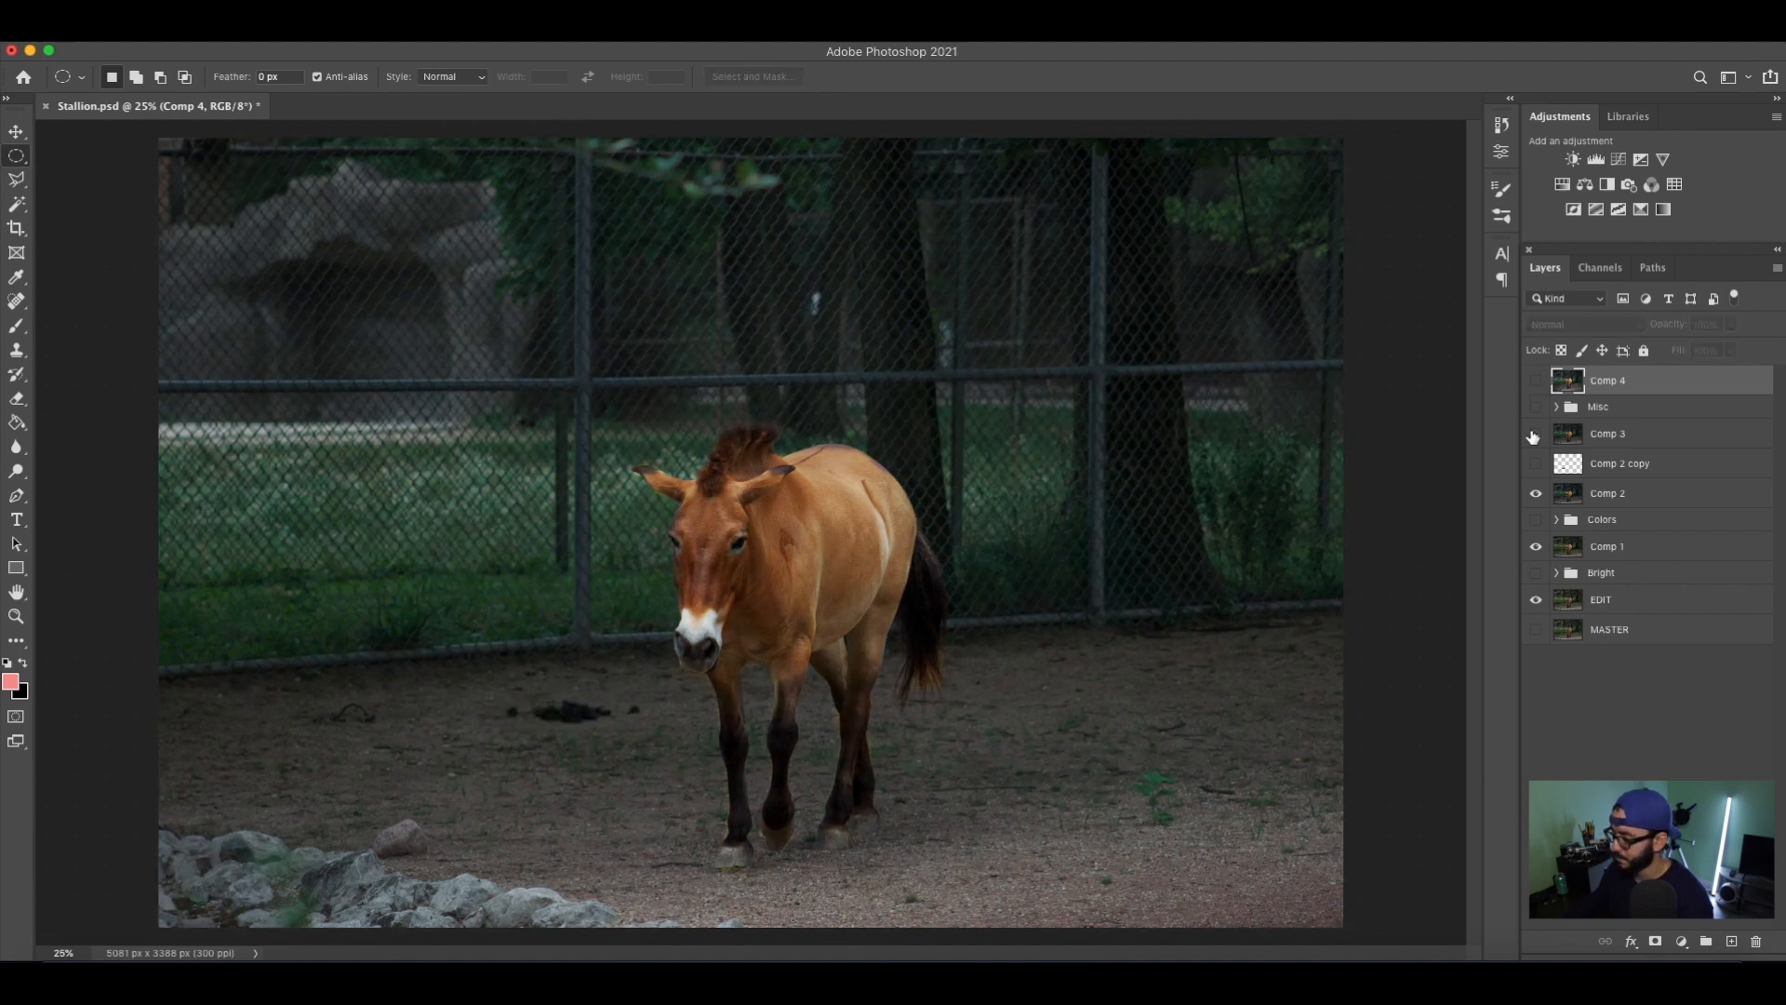
{"action": "left_click", "coordinate": [1536, 494]}
{"action": "left_click", "coordinate": [1537, 549]}
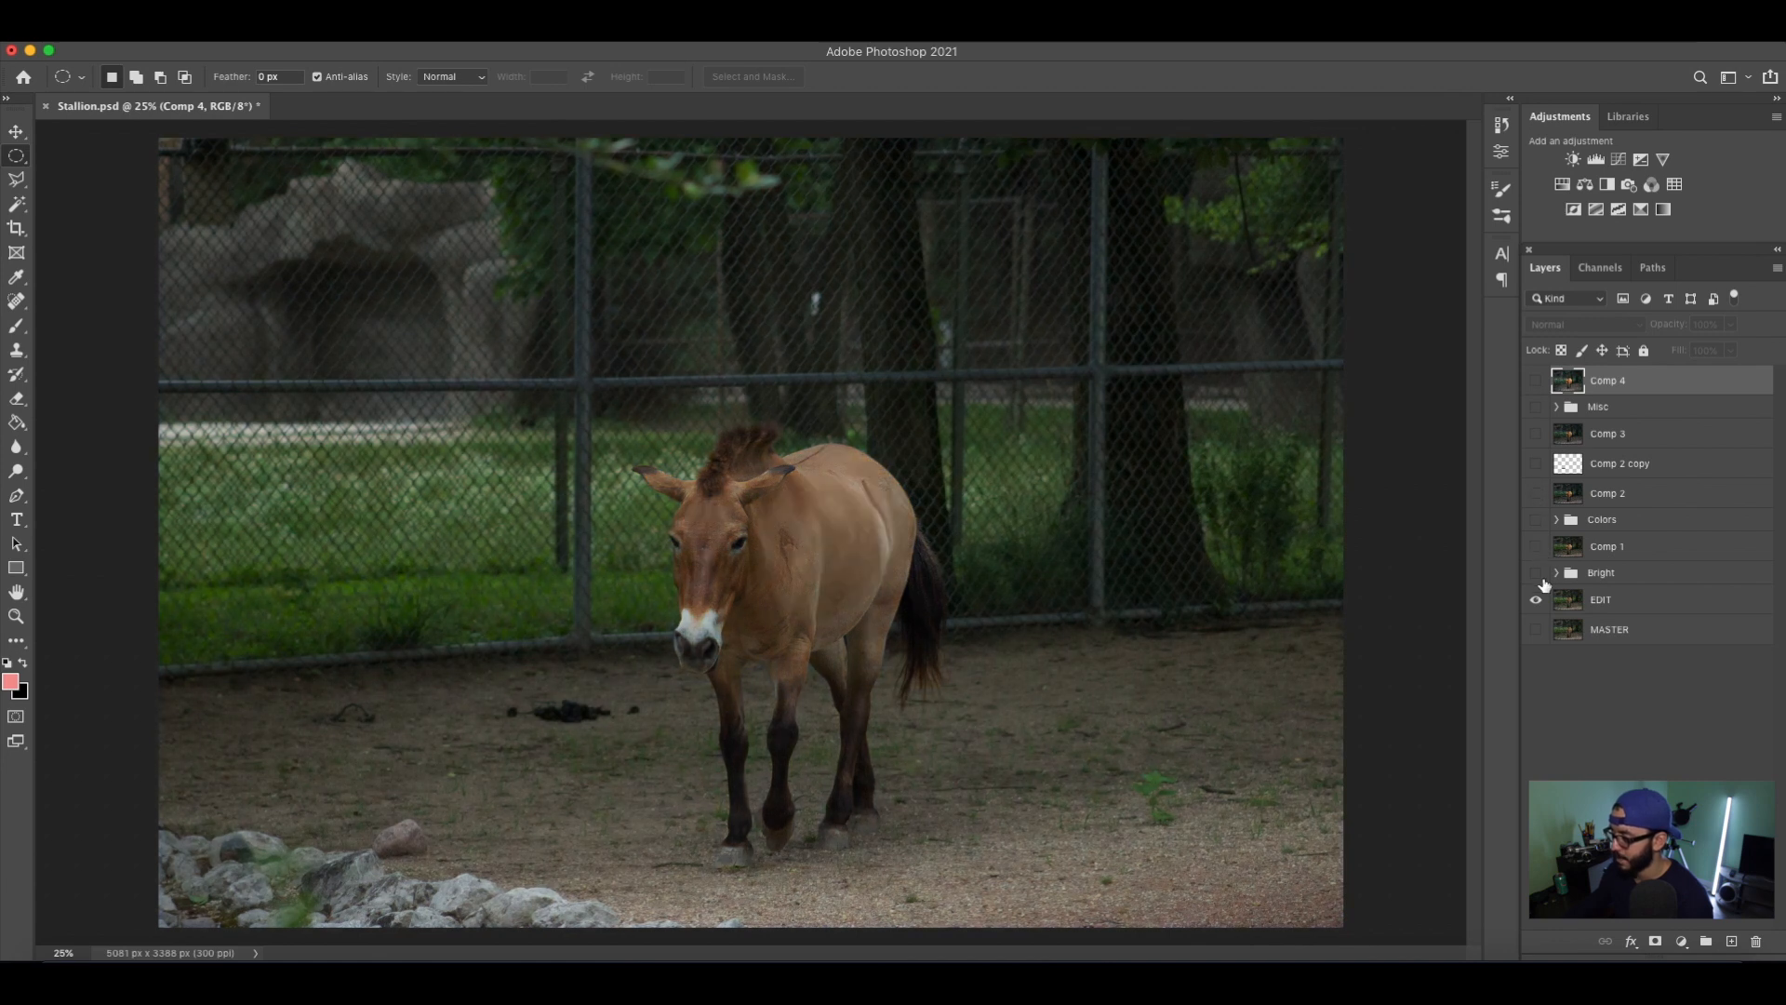
{"action": "left_click", "coordinate": [1535, 547]}
{"action": "left_click", "coordinate": [1536, 494]}
{"action": "left_click", "coordinate": [1535, 434]}
{"action": "left_click", "coordinate": [1536, 381]}
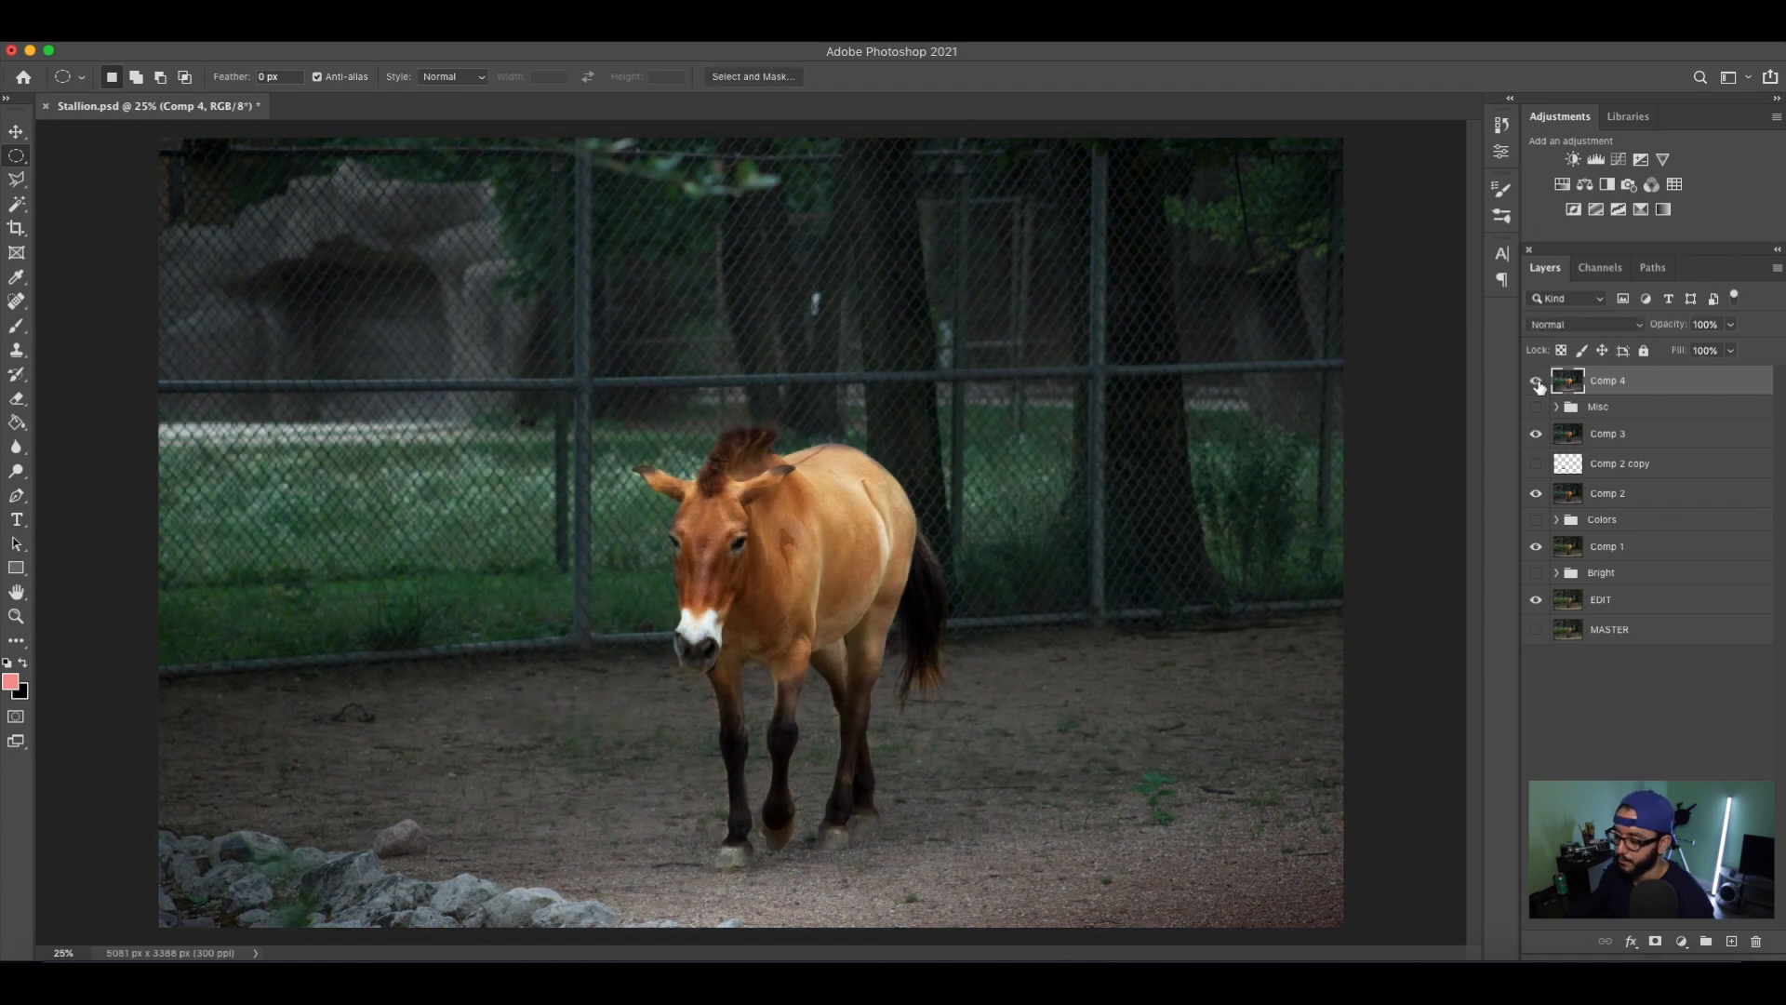
Save the document and patch the remaining small mark on the ground with Content-Aware Fill on a new layer above Comp 4.
{"action": "key", "text": "super+s"}
{"action": "key", "text": "XF86MonBrightnessUp"}
{"action": "key", "text": "ctrl+j"}
{"action": "key", "text": "l"}
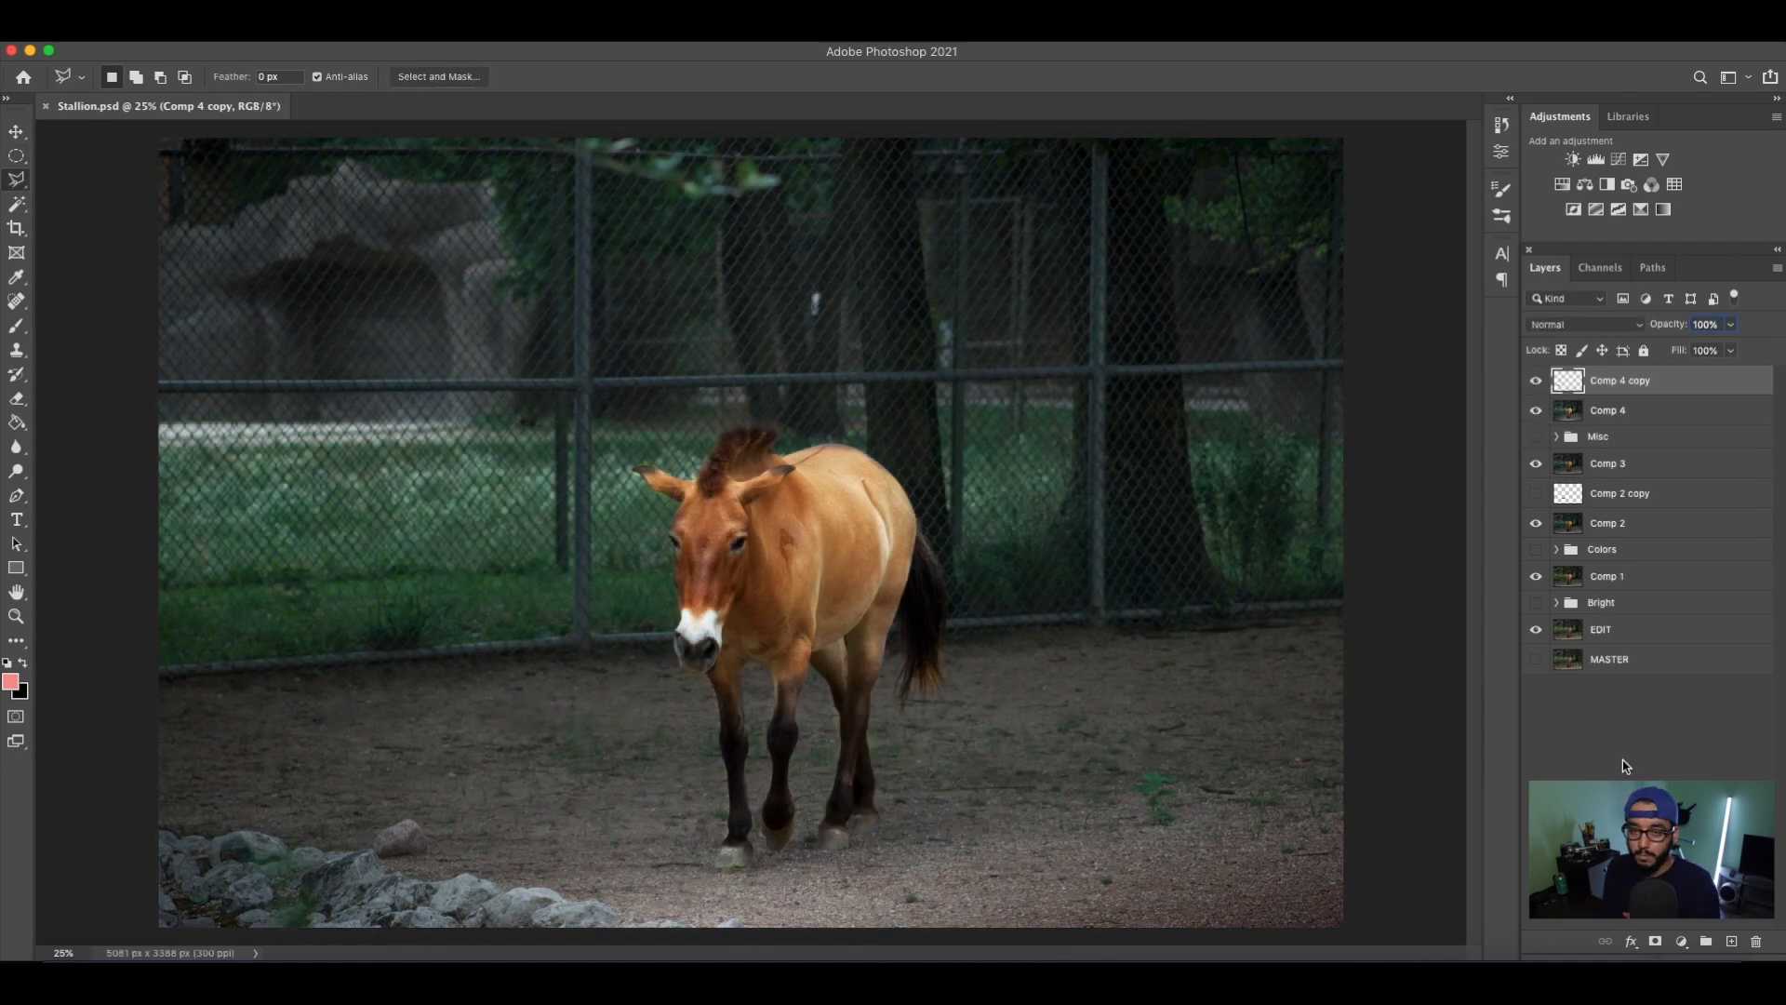